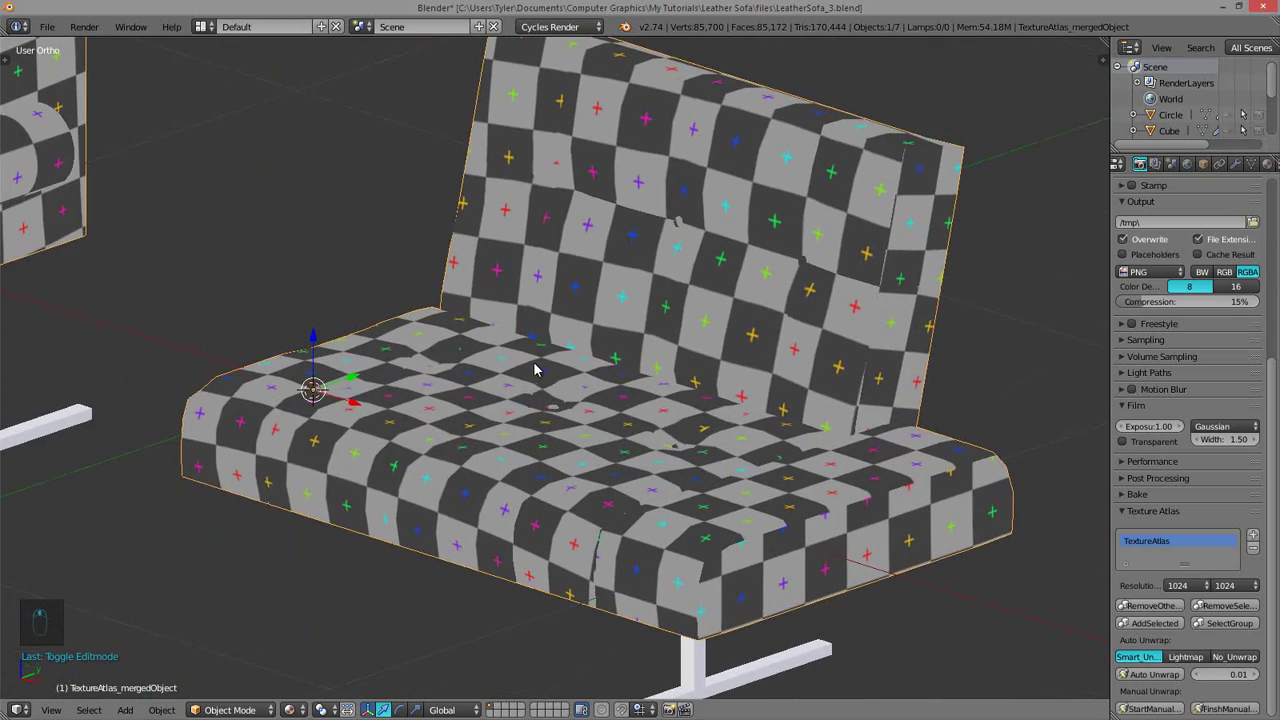
- Finish the texture atlas's manual unwrap so the sofa parts separate again, and collapse the Texture Atlas settings
{"action": "scroll", "coordinate": [561, 372], "scroll_direction": "down", "scroll_amount": 3}
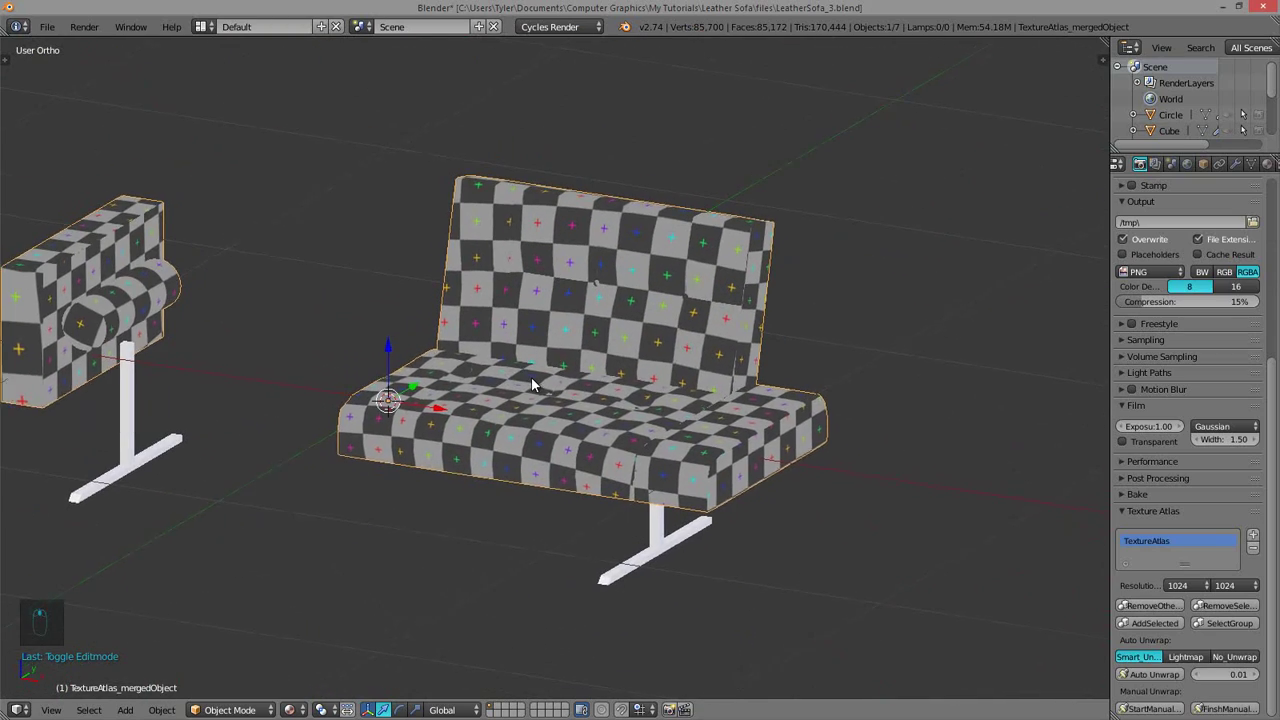
{"action": "middle_click_drag", "start_coordinate": [793, 337], "coordinate": [735, 385]}
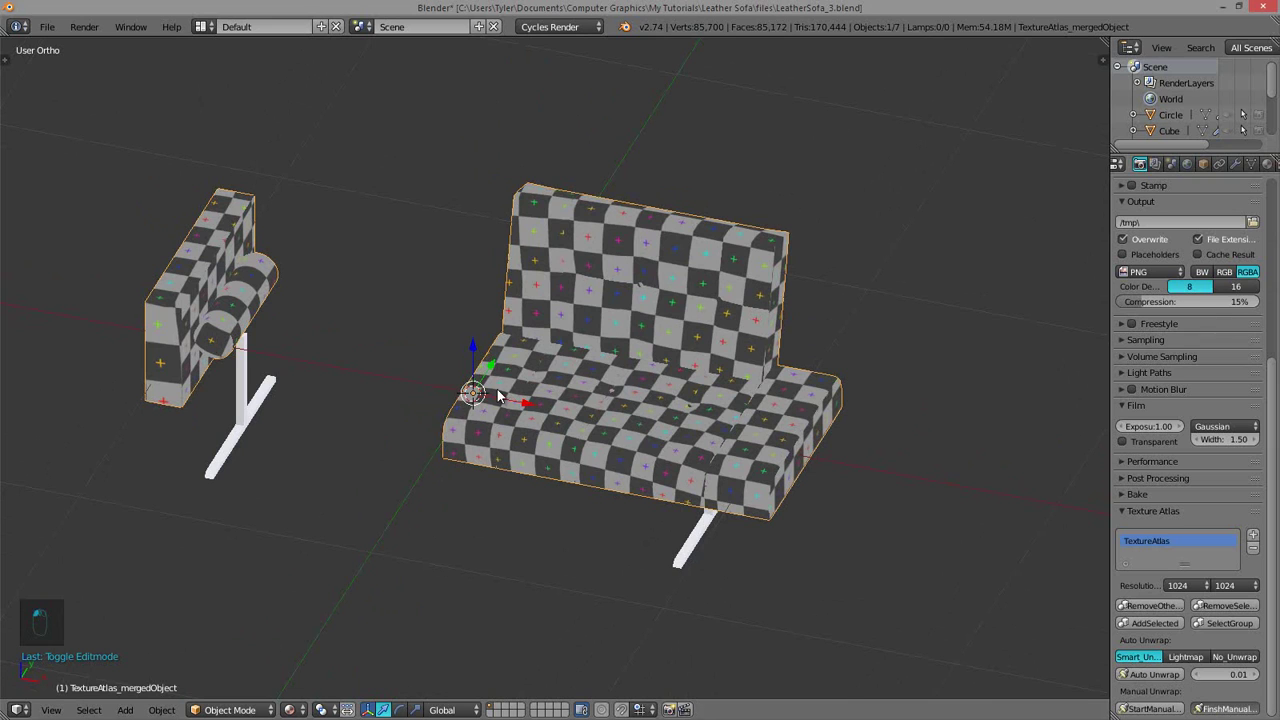
{"action": "middle_click_drag", "start_coordinate": [542, 389], "coordinate": [615, 438], "text": "shift"}
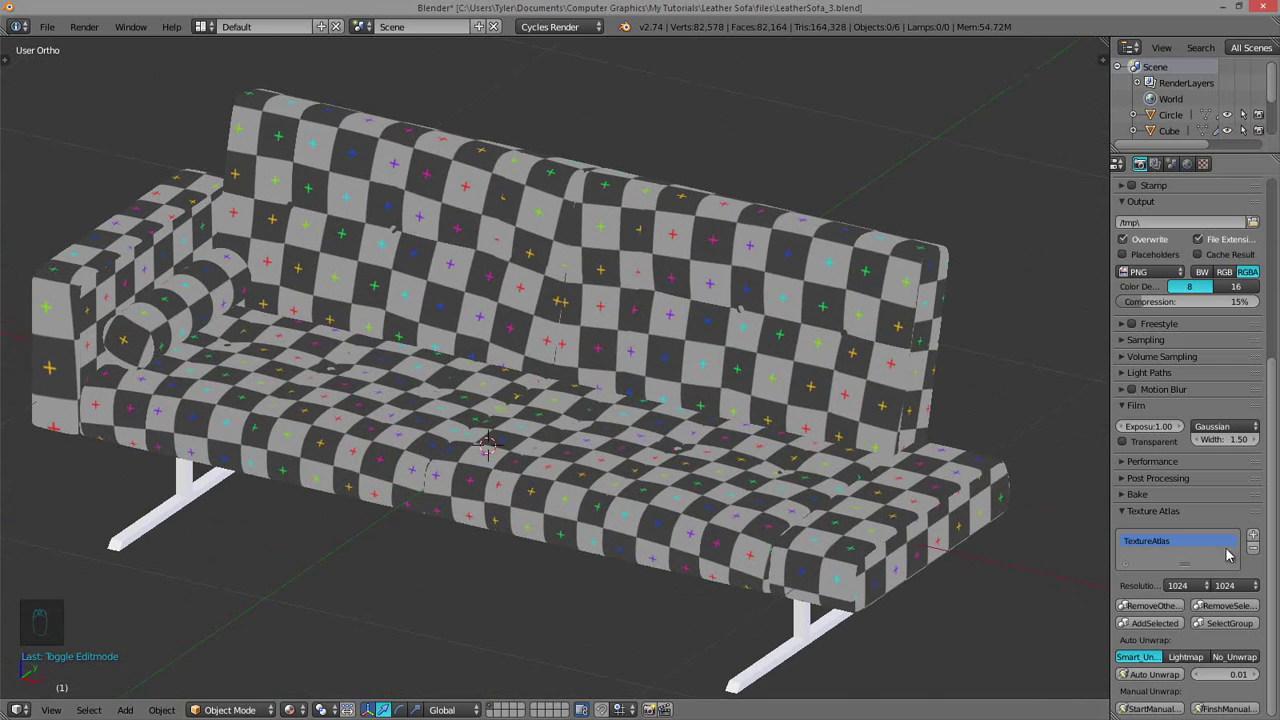
{"action": "left_click", "coordinate": [1150, 510]}
- Save the unwrapped sofa scene as LeatherSofa_4.blend
{"action": "scroll", "coordinate": [940, 316], "scroll_direction": "down", "scroll_amount": 2}
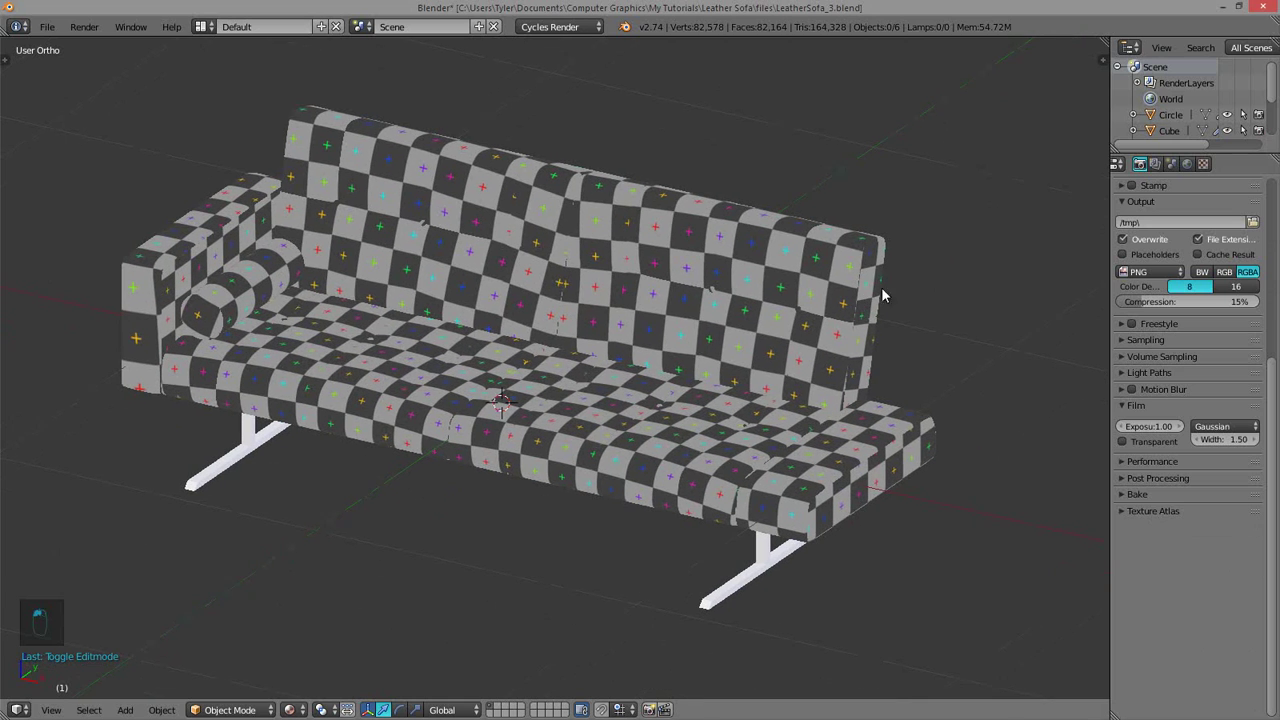
{"action": "middle_click_drag", "start_coordinate": [652, 128], "coordinate": [705, 180]}
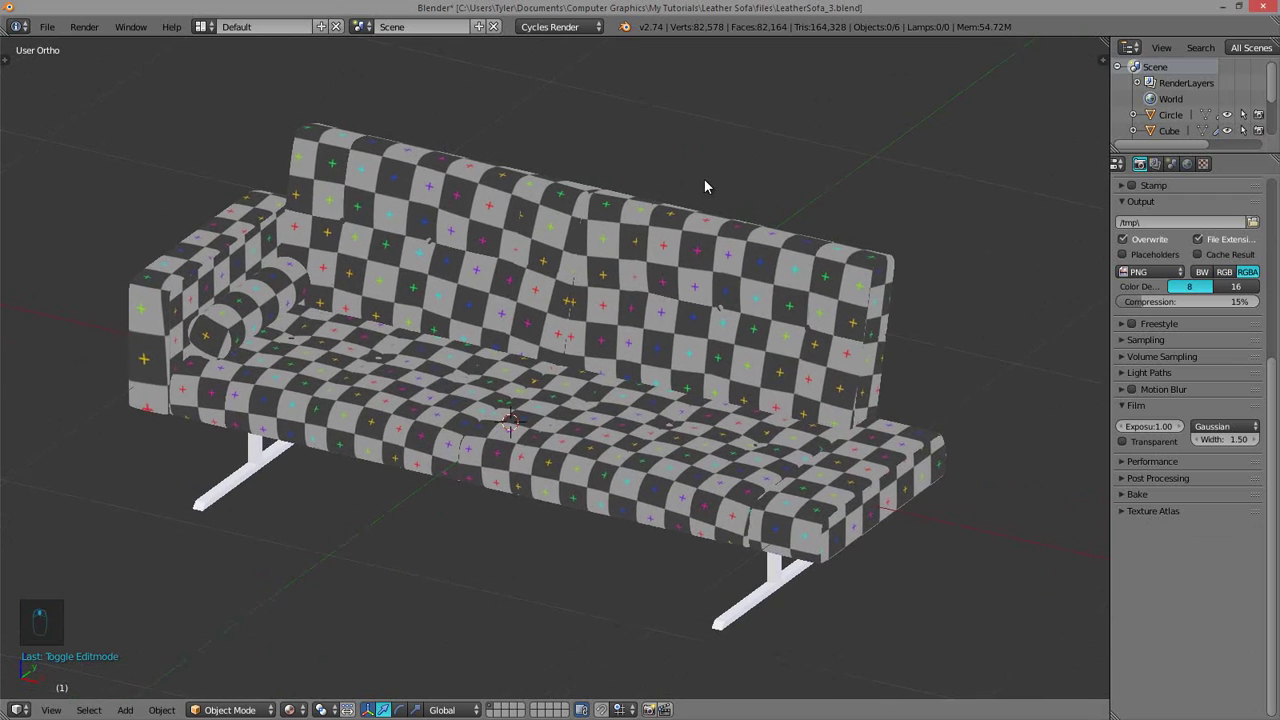
{"action": "middle_click_drag", "start_coordinate": [542, 77], "coordinate": [80, 318]}
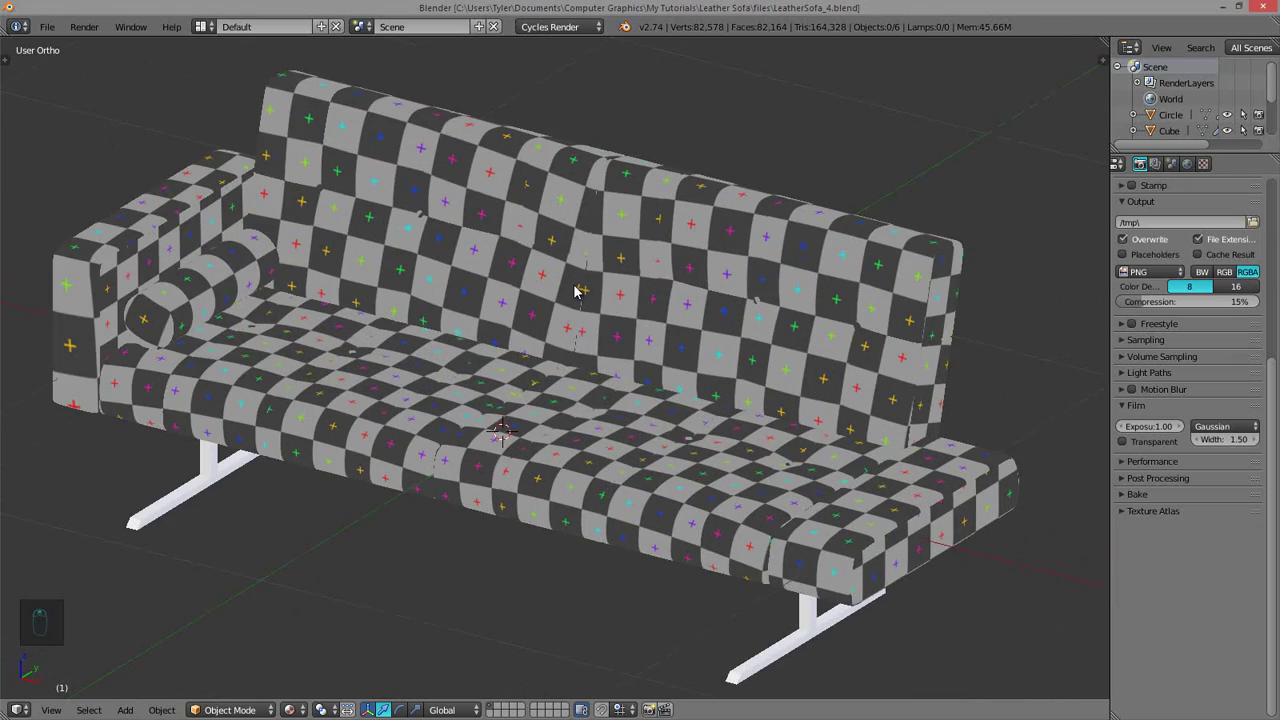
{"action": "middle_click_drag", "start_coordinate": [556, 297], "coordinate": [447, 438]}
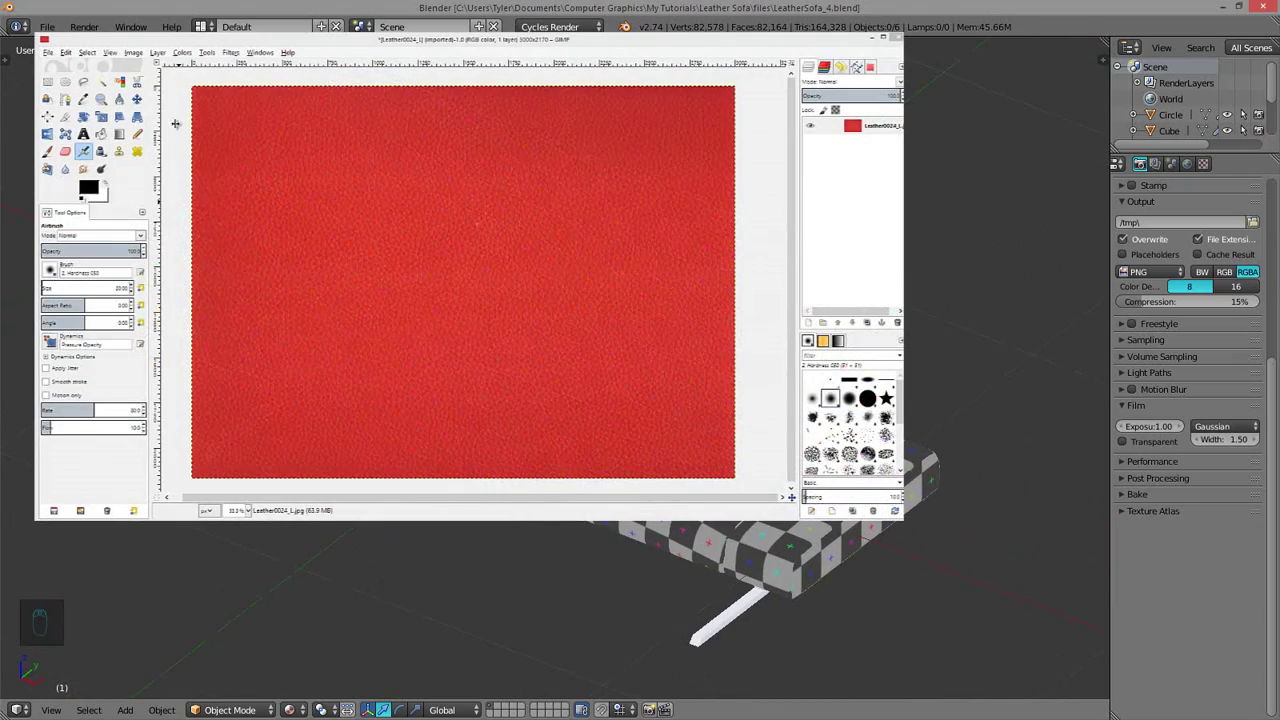
- In GIMP, crop the red leather texture Leather0024_L.jpg to a rectangular selection of about 1401 by 1086 px
{"action": "left_click", "coordinate": [52, 82]}
{"action": "left_click_drag", "start_coordinate": [251, 154], "coordinate": [504, 351]}
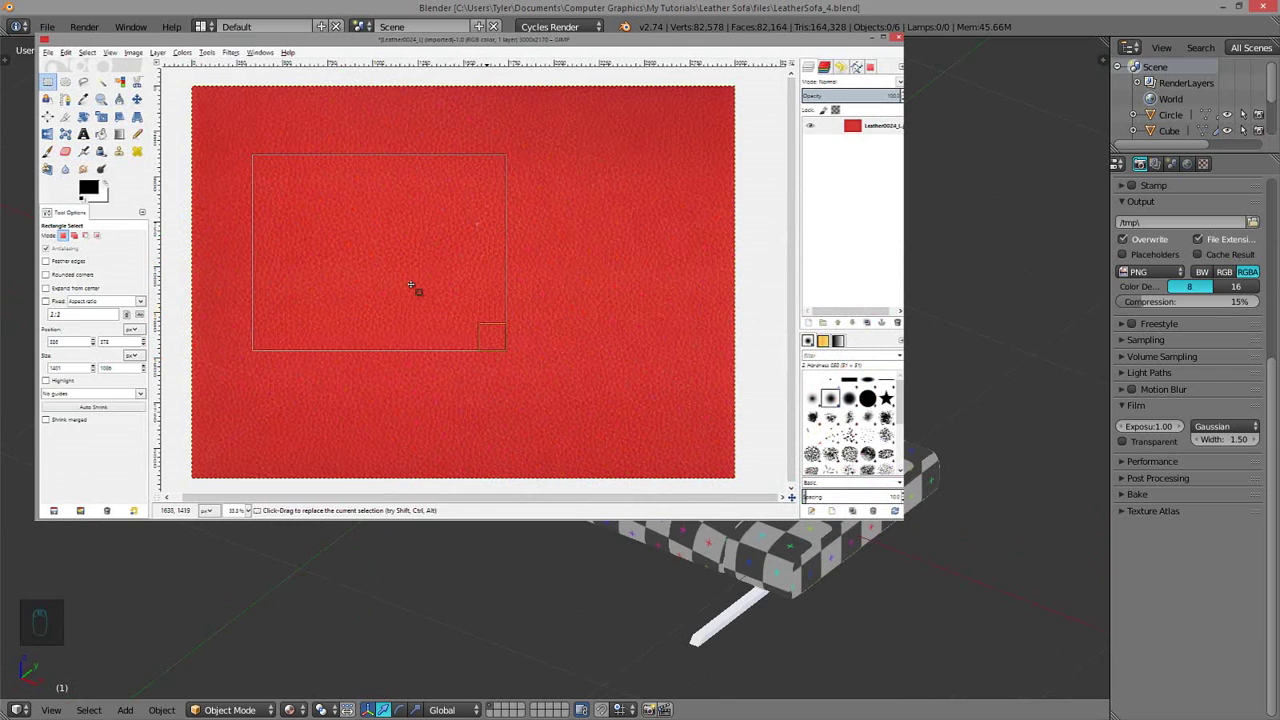
{"action": "left_click_drag", "start_coordinate": [376, 262], "coordinate": [394, 266]}
{"action": "right_click", "coordinate": [394, 266]}
{"action": "mouse_move", "coordinate": [425, 320]}
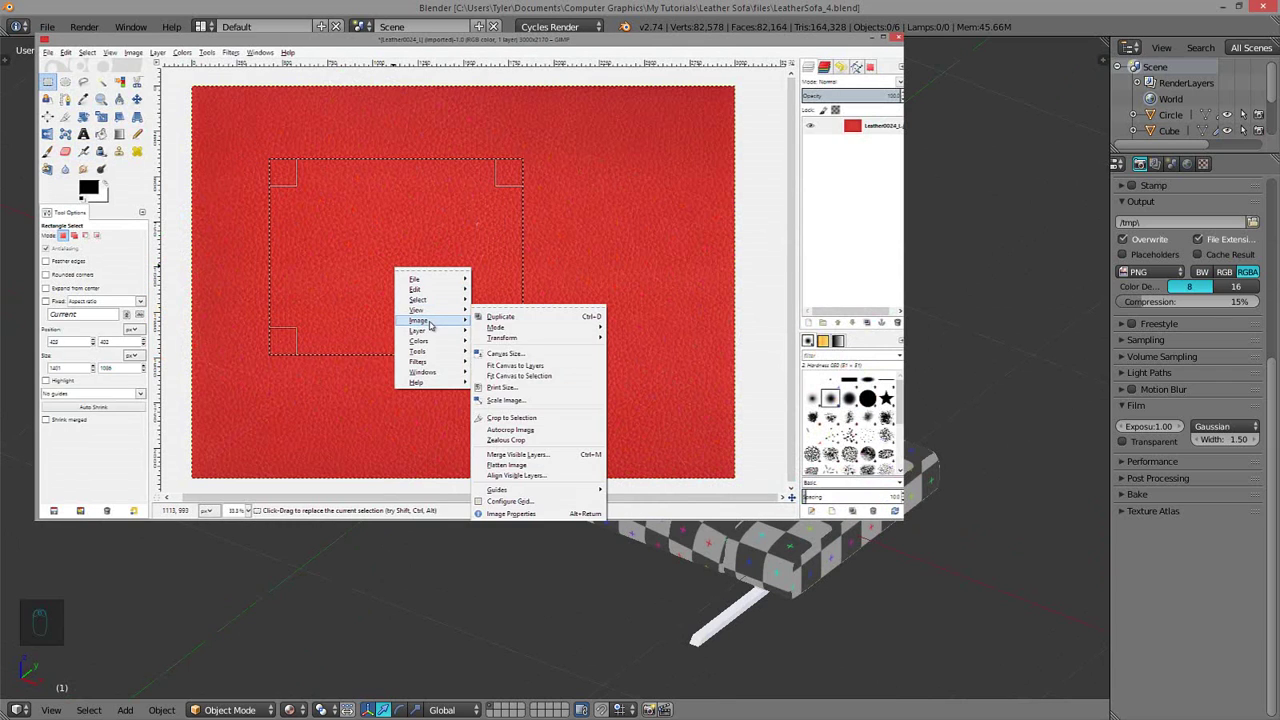
{"action": "left_click", "coordinate": [510, 417]}
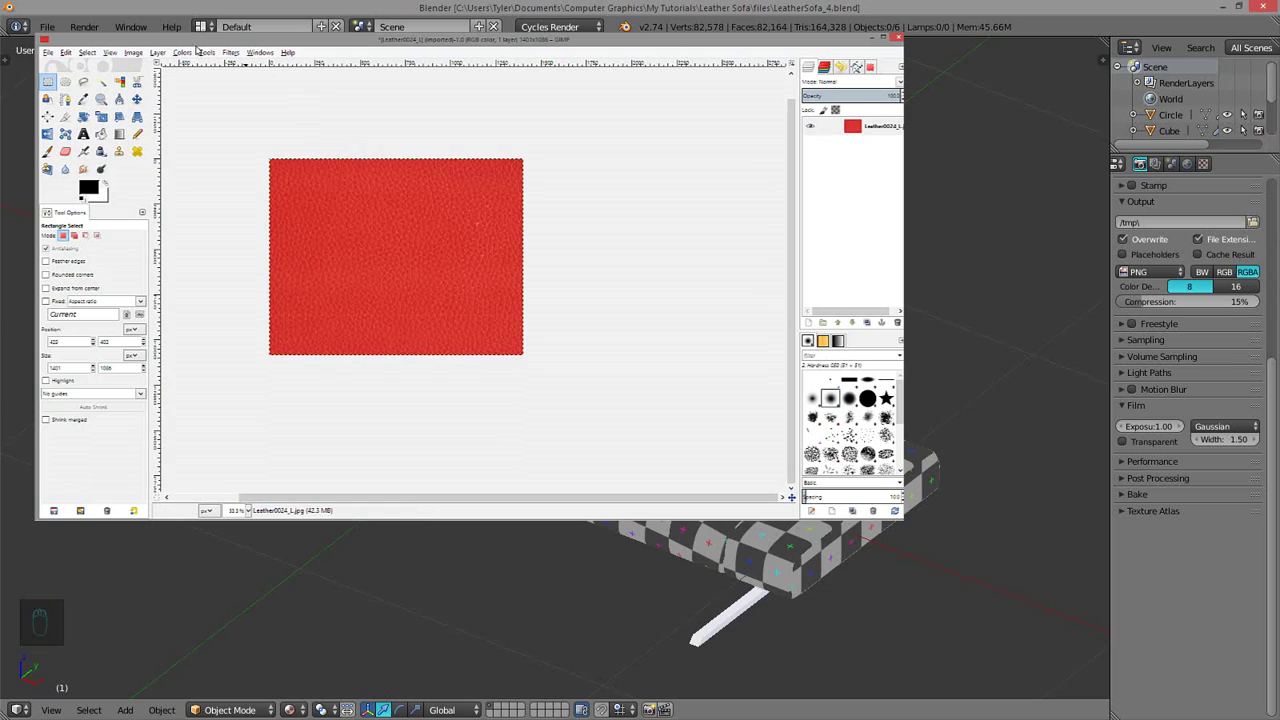
- Look through the Map filters available for the cropped leather texture and switch back to Blender
{"action": "left_click", "coordinate": [157, 53]}
{"action": "mouse_move", "coordinate": [231, 53]}
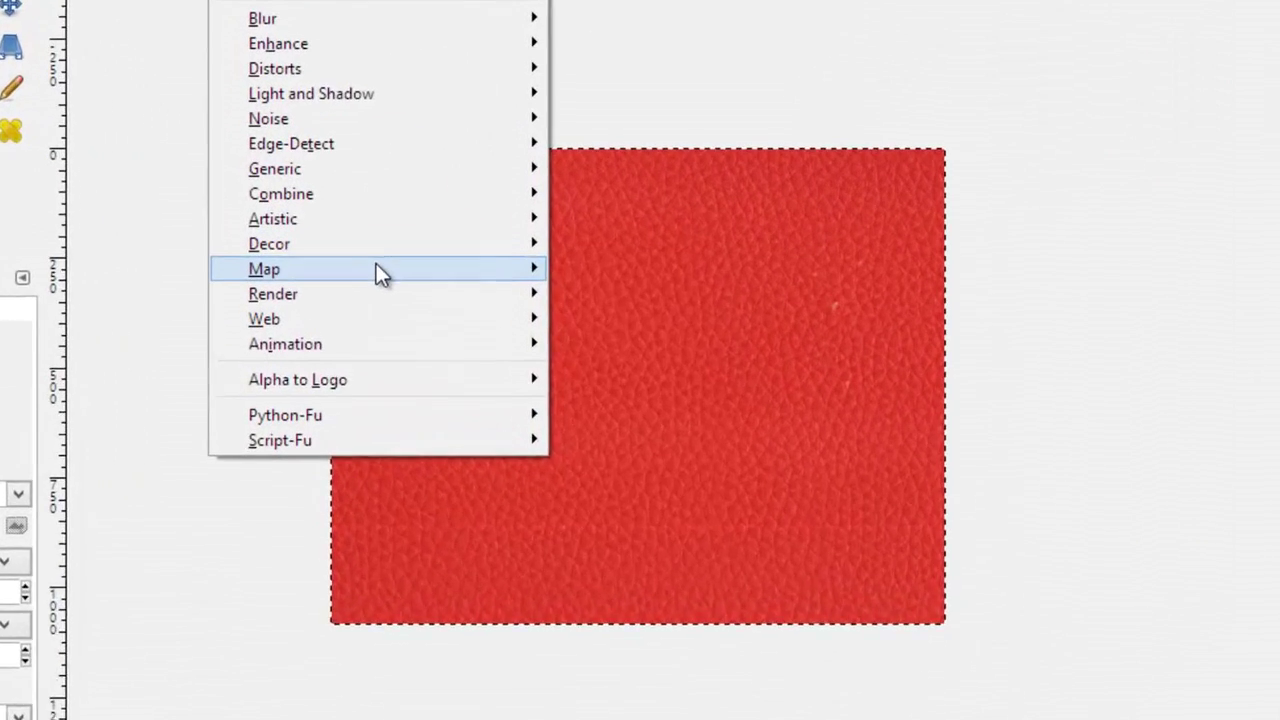
{"action": "mouse_move", "coordinate": [288, 208]}
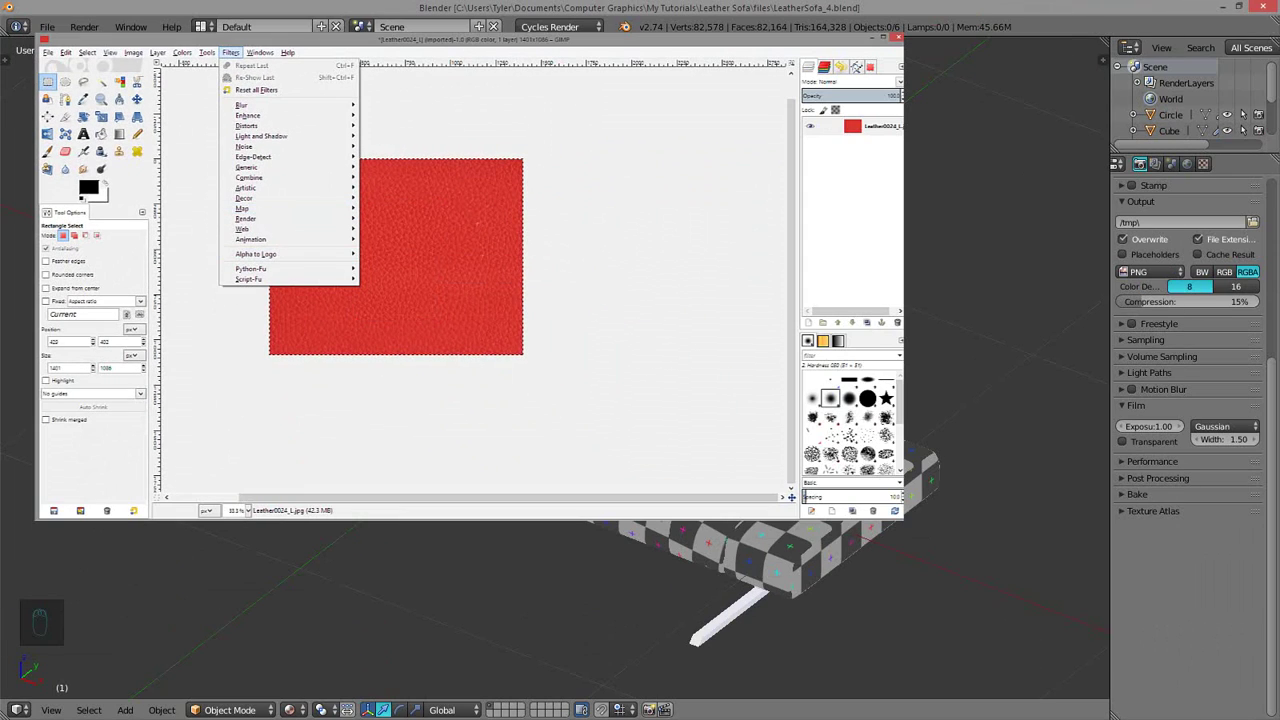
{"action": "key", "text": "Escape"}
{"action": "key", "text": "alt+Tab"}
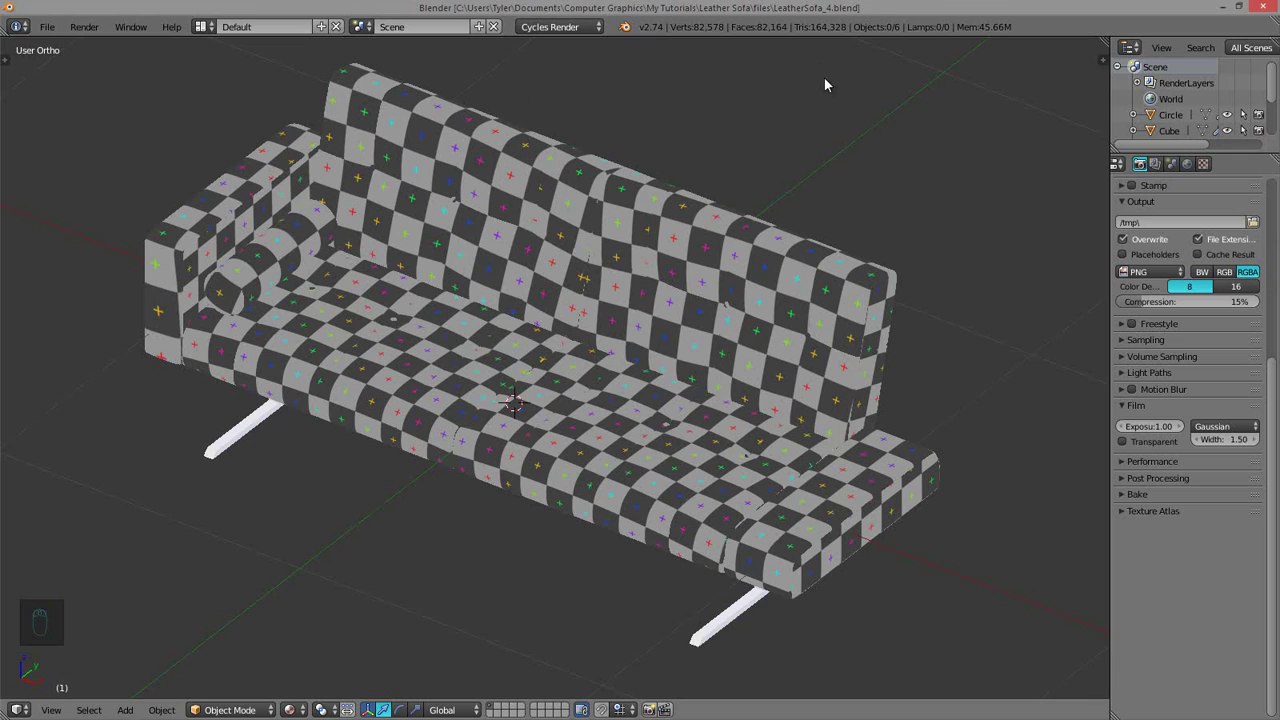
- Split the 3D view into two stacked areas and turn the lower one into a Node Editor
{"action": "middle_click_drag", "start_coordinate": [481, 261], "coordinate": [513, 250]}
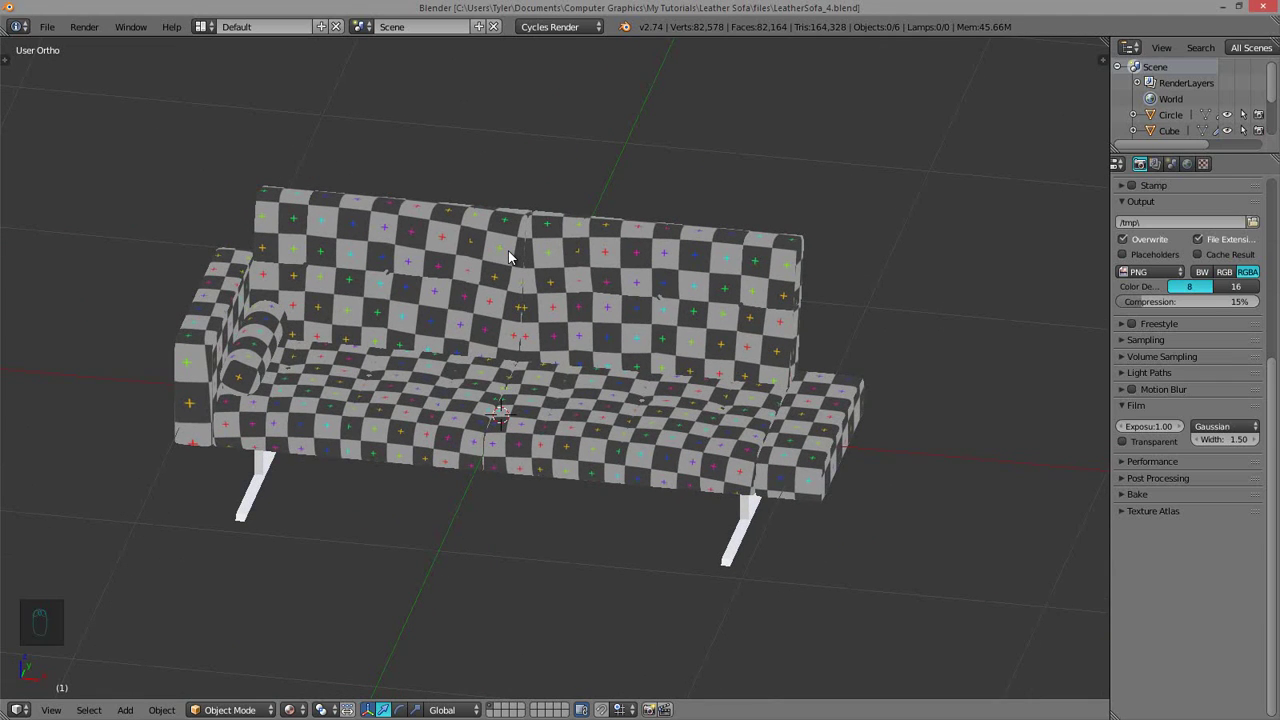
{"action": "middle_click_drag", "start_coordinate": [717, 208], "coordinate": [715, 193]}
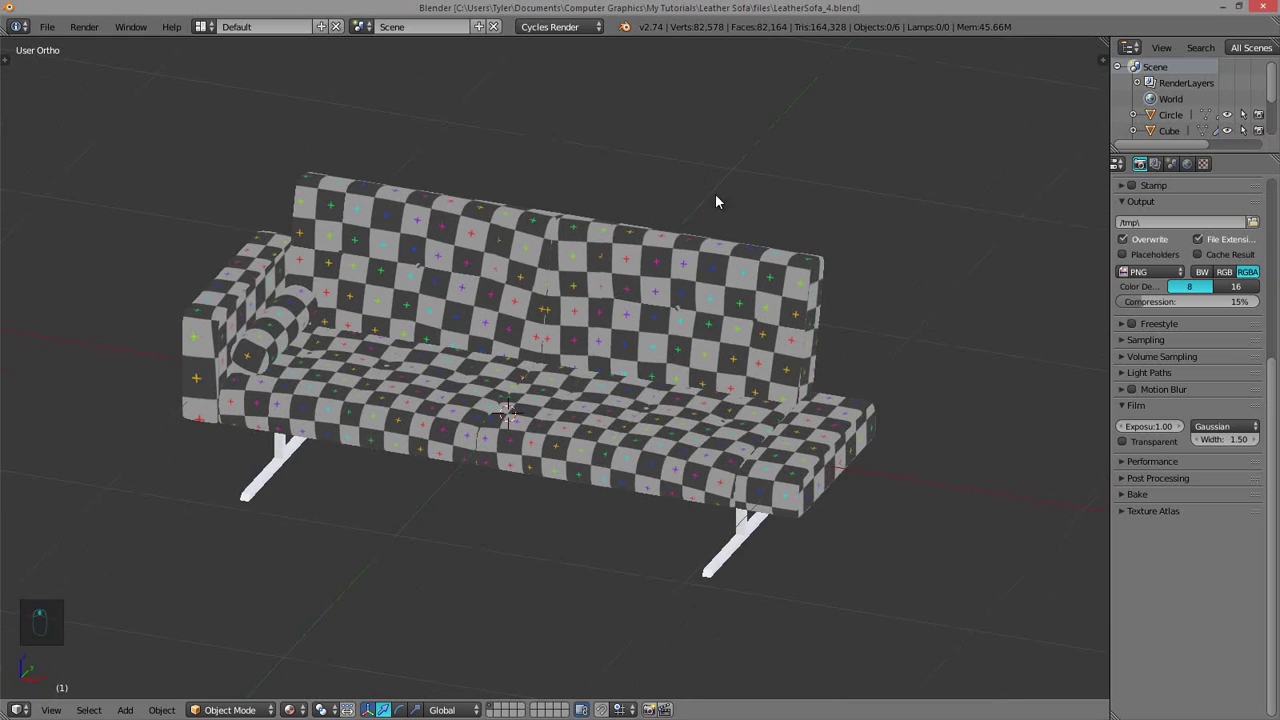
{"action": "middle_click_drag", "start_coordinate": [684, 238], "coordinate": [673, 225]}
{"action": "scroll", "coordinate": [642, 272], "scroll_direction": "up", "scroll_amount": 1}
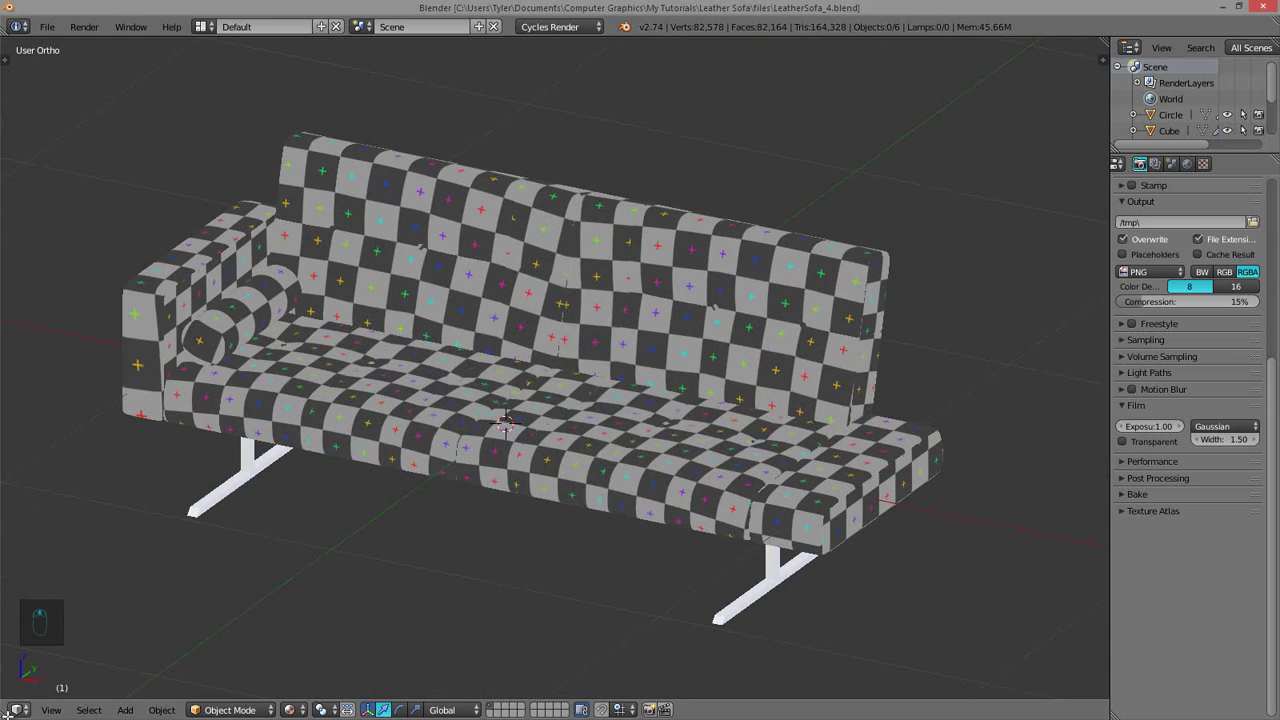
{"action": "left_click_drag", "start_coordinate": [8, 714], "coordinate": [8, 403]}
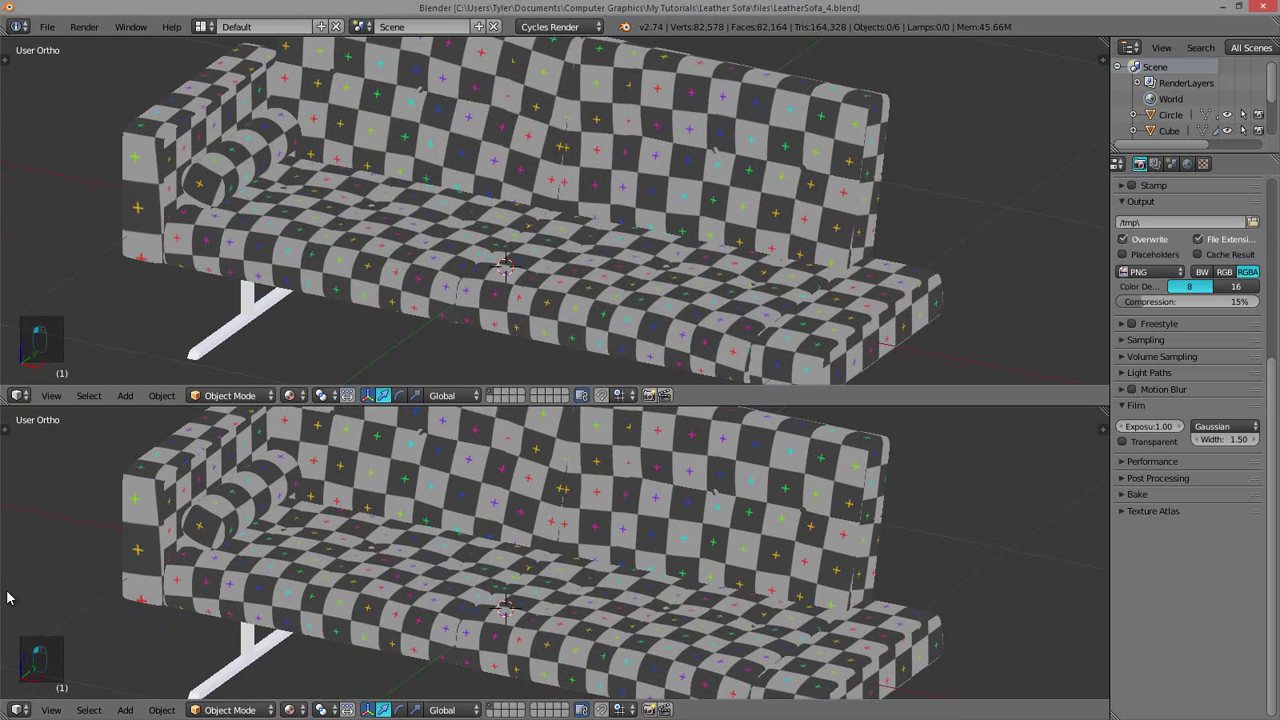
{"action": "left_click", "coordinate": [19, 710]}
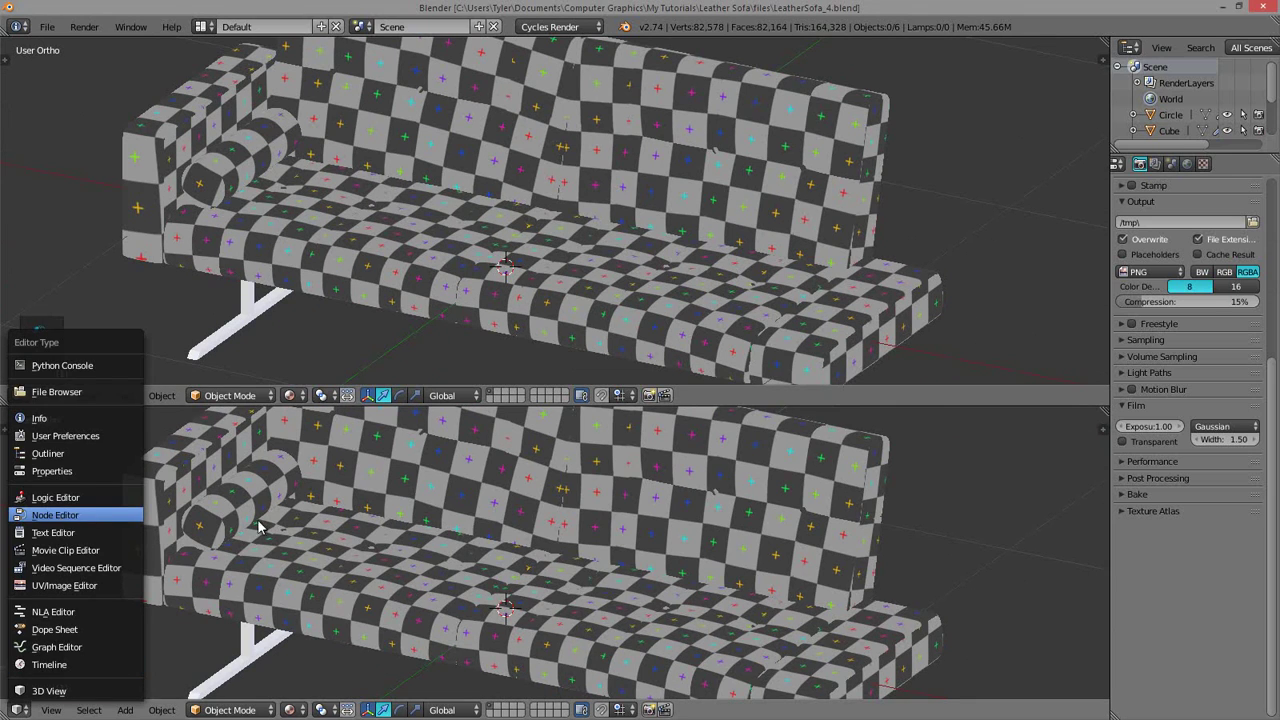
{"action": "key", "text": "Return"}
- Select the sofa's seat cushion and move its Material Output node farther away from the Diffuse BSDF and Image Texture nodes
{"action": "right_click", "coordinate": [474, 312]}
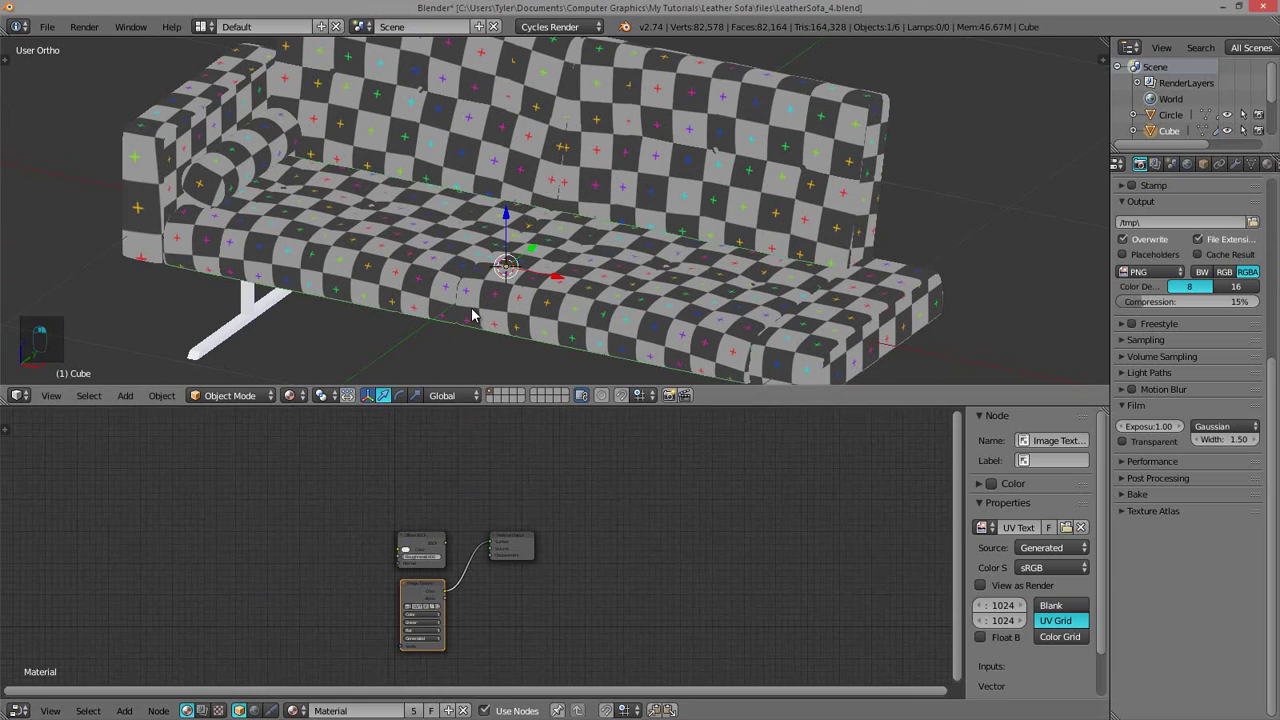
{"action": "scroll", "coordinate": [474, 312], "scroll_direction": "down", "scroll_amount": 2}
{"action": "middle_click_drag", "start_coordinate": [474, 312], "coordinate": [536, 346]}
{"action": "scroll", "coordinate": [540, 467], "scroll_direction": "up", "scroll_amount": 1}
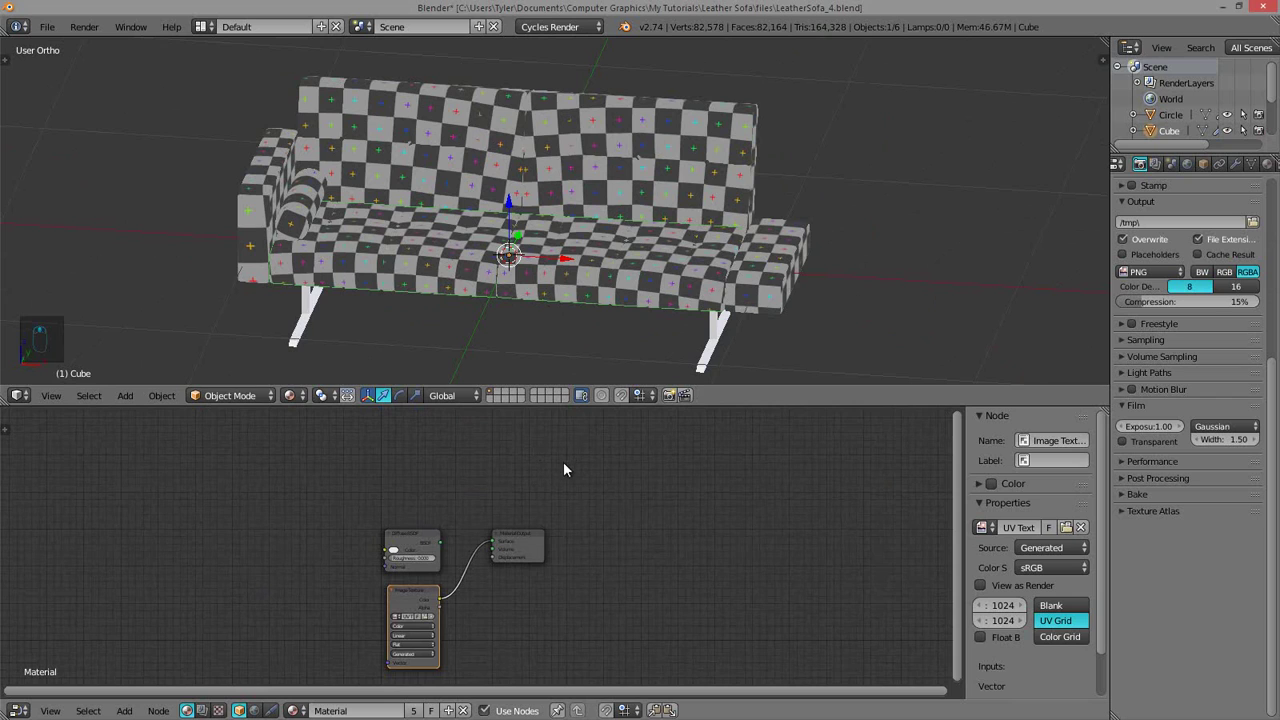
{"action": "scroll", "coordinate": [594, 449], "scroll_direction": "up", "scroll_amount": 2}
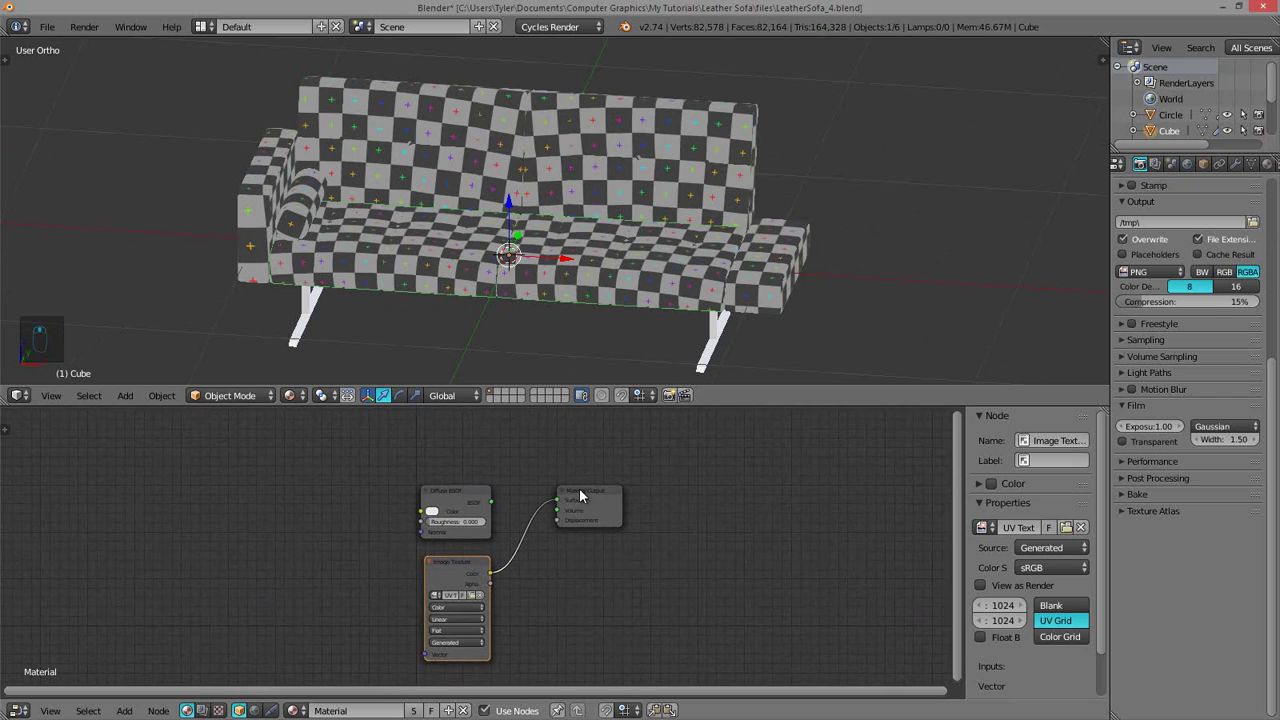
{"action": "left_click_drag", "start_coordinate": [579, 488], "coordinate": [628, 490]}
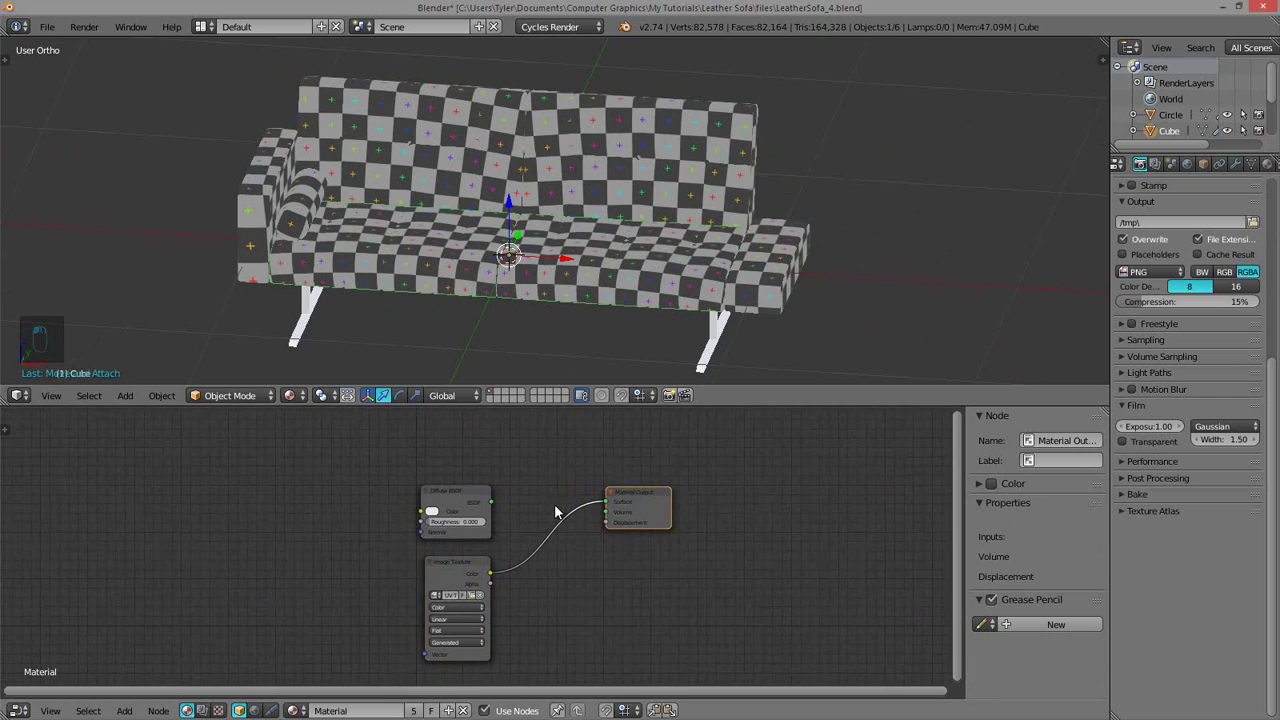
{"action": "scroll", "coordinate": [548, 503], "scroll_direction": "up", "scroll_amount": 1}
{"action": "scroll", "coordinate": [514, 508], "scroll_direction": "up", "scroll_amount": 1}
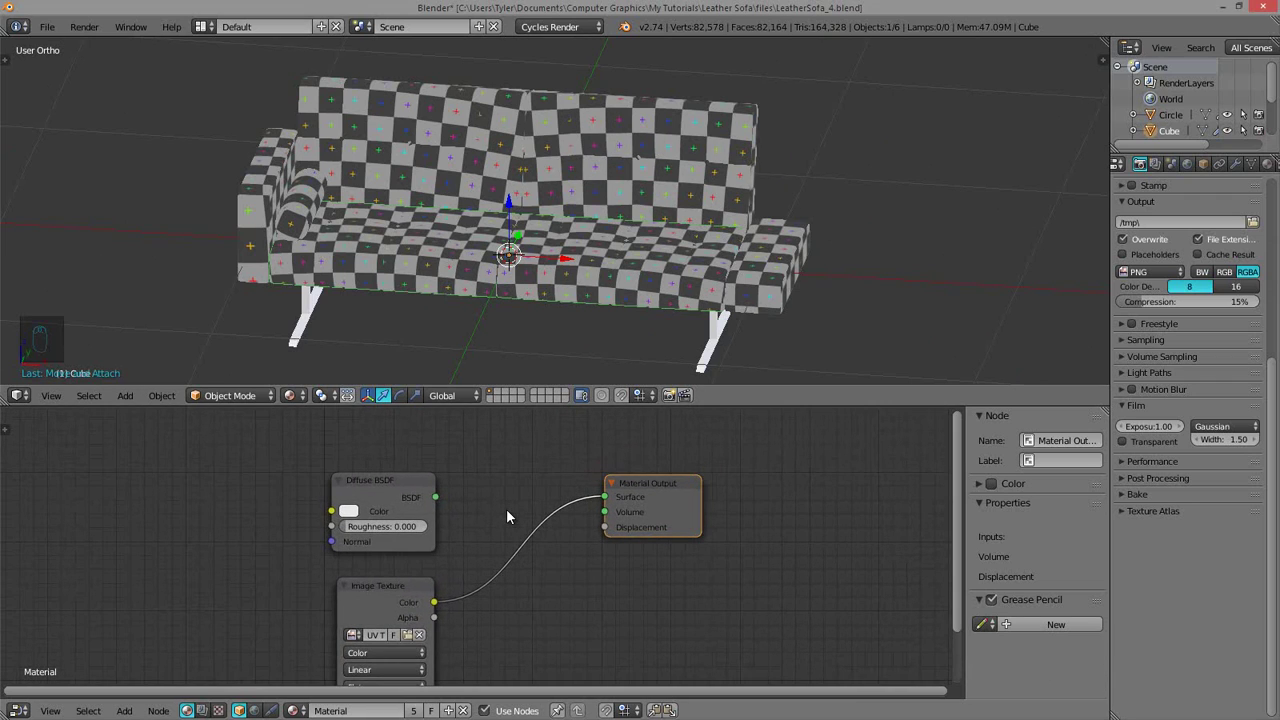
- Delete the UV grid Image Texture node from the sofa material
{"action": "left_click", "coordinate": [390, 592]}
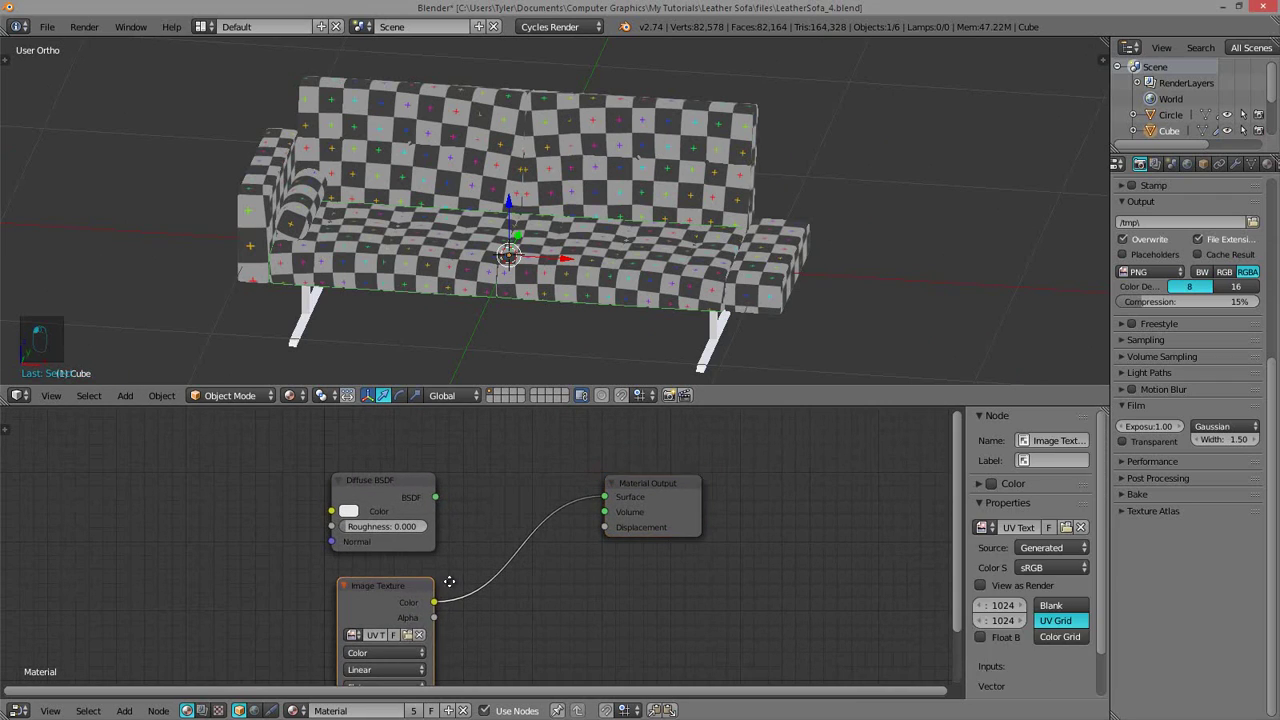
{"action": "middle_click_drag", "start_coordinate": [448, 583], "coordinate": [504, 523]}
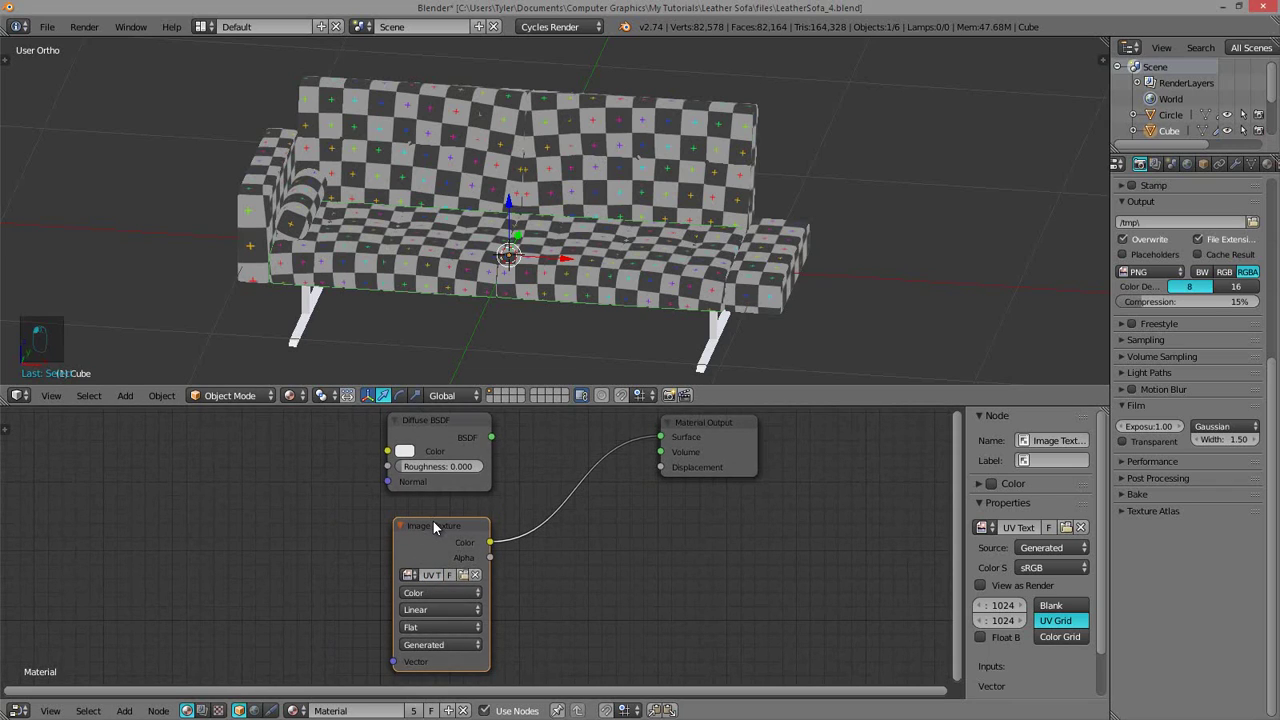
{"action": "key", "text": "x"}
{"action": "scroll", "coordinate": [445, 532], "scroll_direction": "down", "scroll_amount": 2}
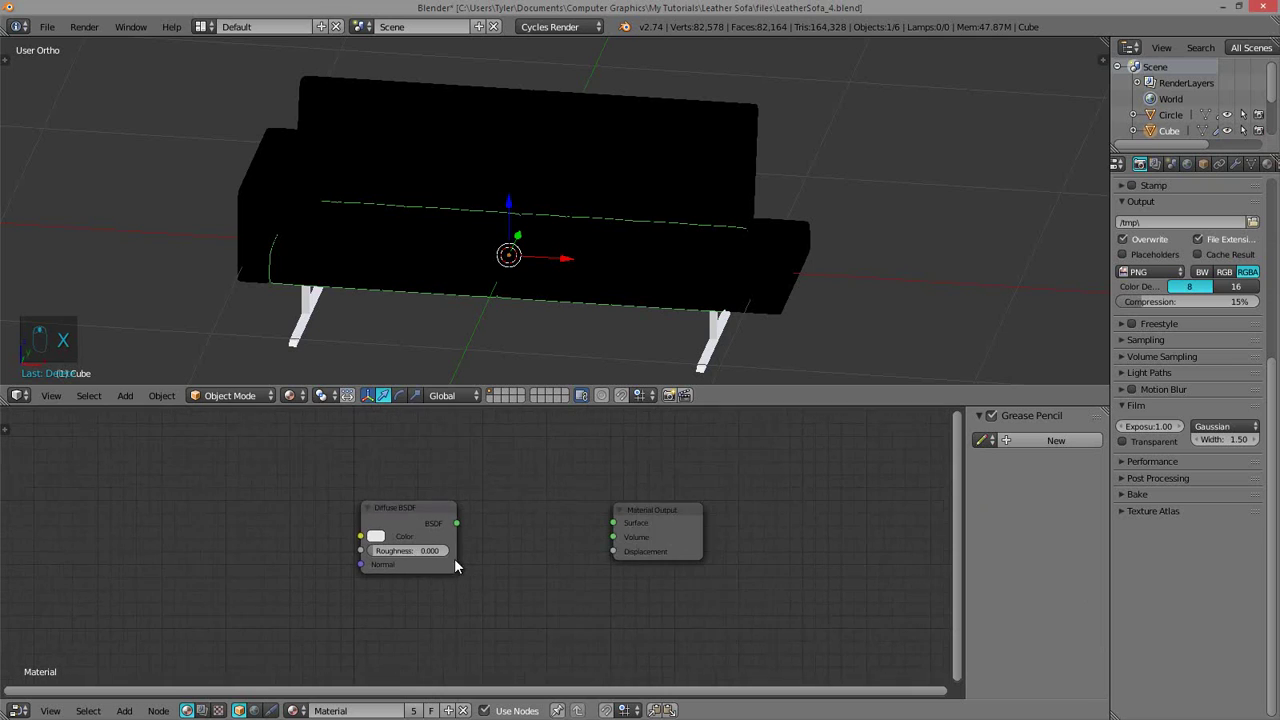
- Add a camera to the scene and switch the 3D view to look through it
{"action": "scroll", "coordinate": [502, 216], "scroll_direction": "down", "scroll_amount": 4}
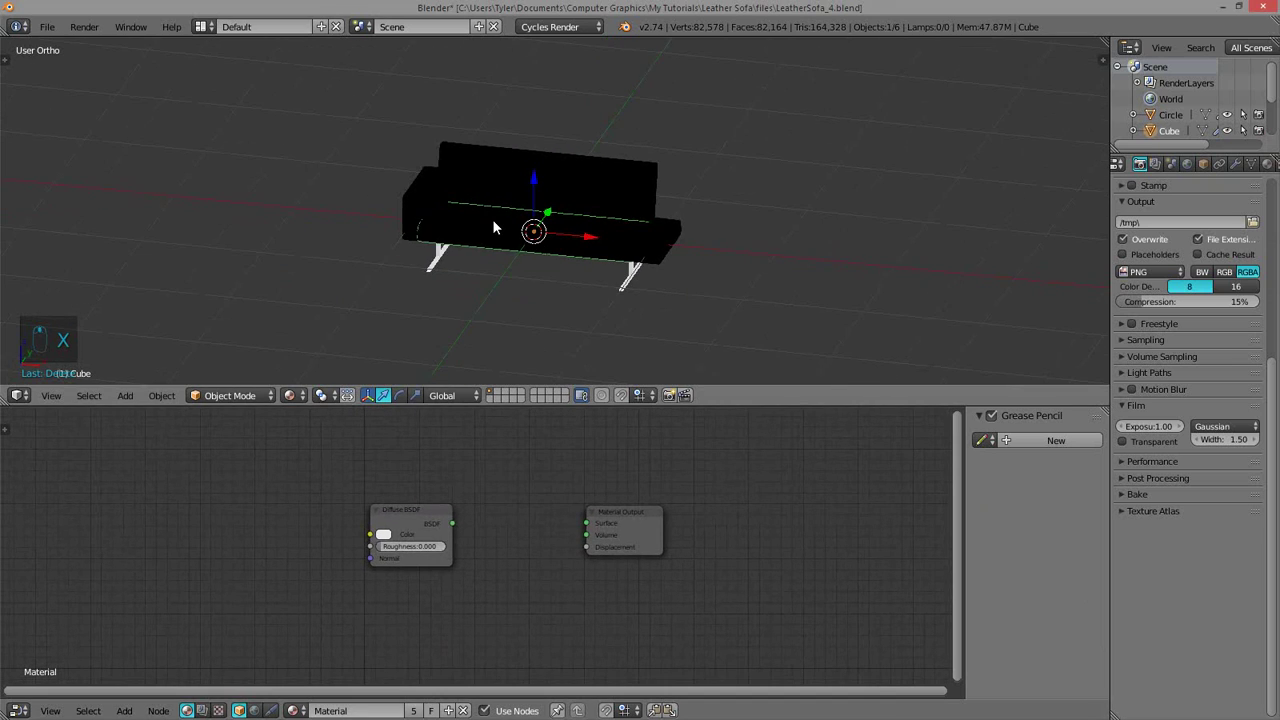
{"action": "key", "text": "shift+a"}
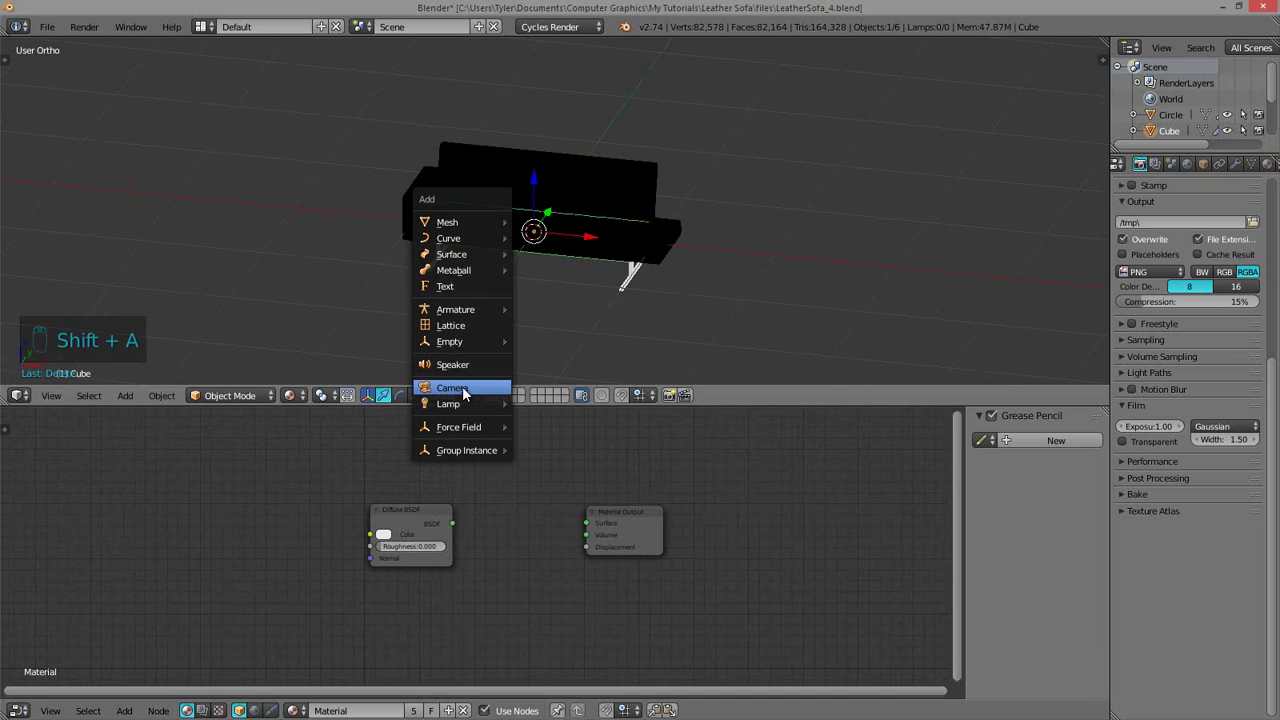
{"action": "left_click", "coordinate": [466, 390]}
{"action": "key", "text": "KP_0"}
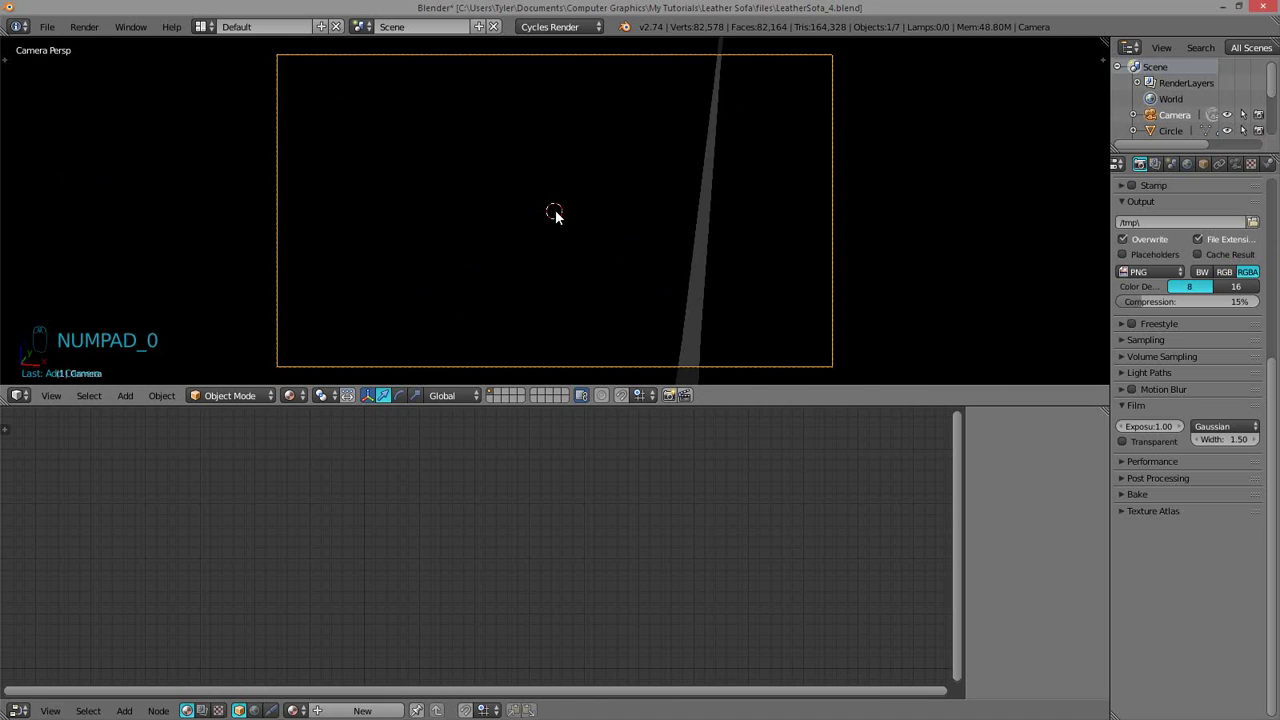
- Fly the camera back and around until the whole sofa and its legs fit inside the frame at an angle
{"action": "key", "text": "shift+f"}
{"action": "key", "text": "s"}
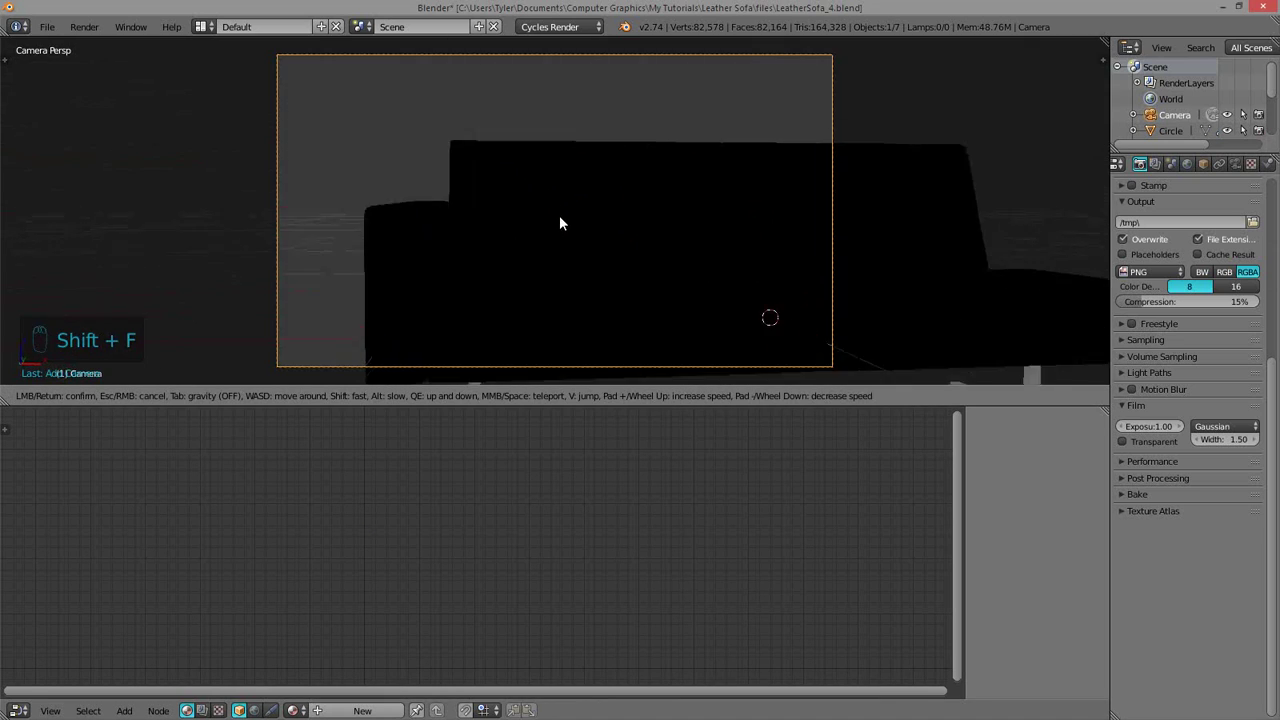
{"action": "key", "text": "w"}
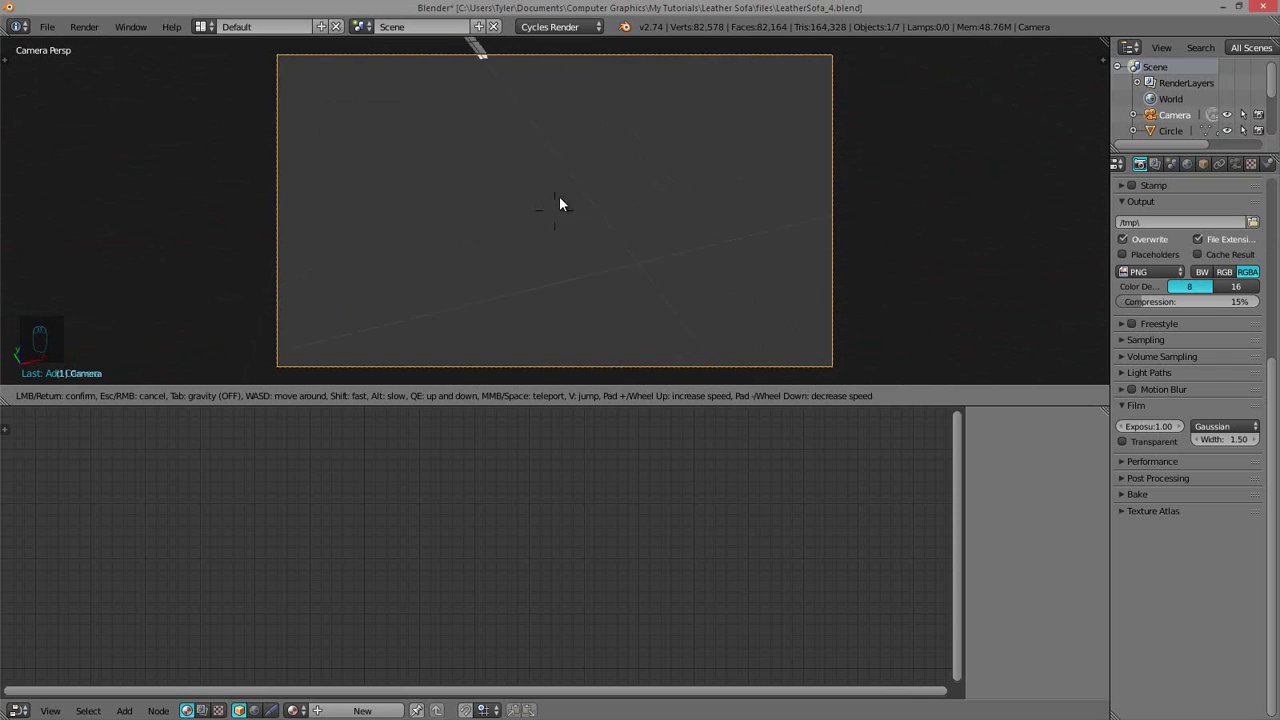
{"action": "key", "text": "s"}
{"action": "key", "text": "w"}
{"action": "key", "text": "s"}
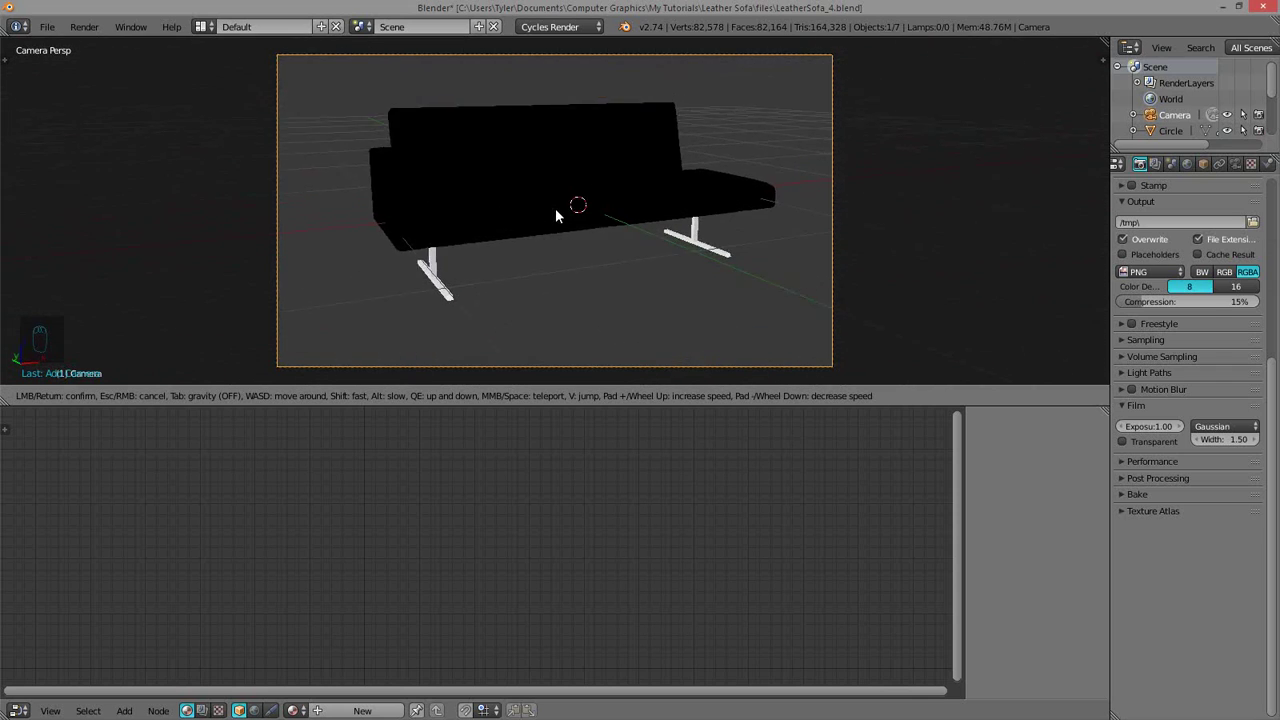
{"action": "key", "text": "w"}
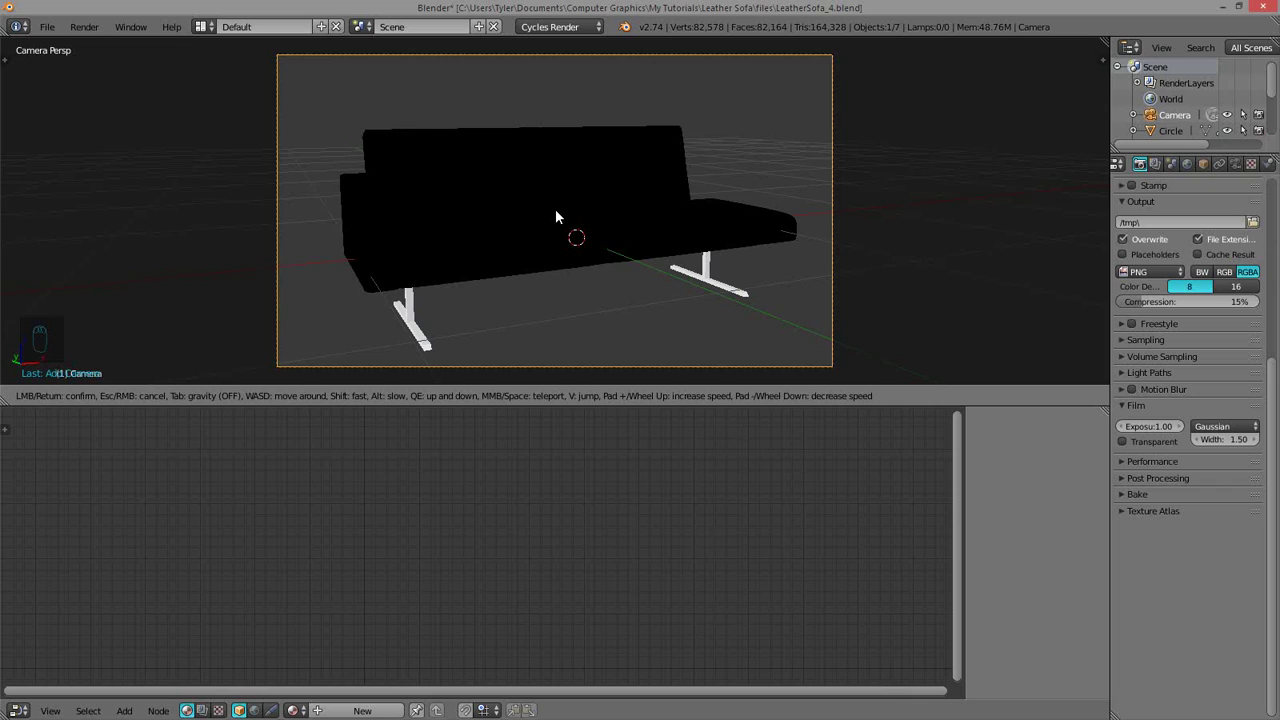
{"action": "left_click", "coordinate": [556, 217]}
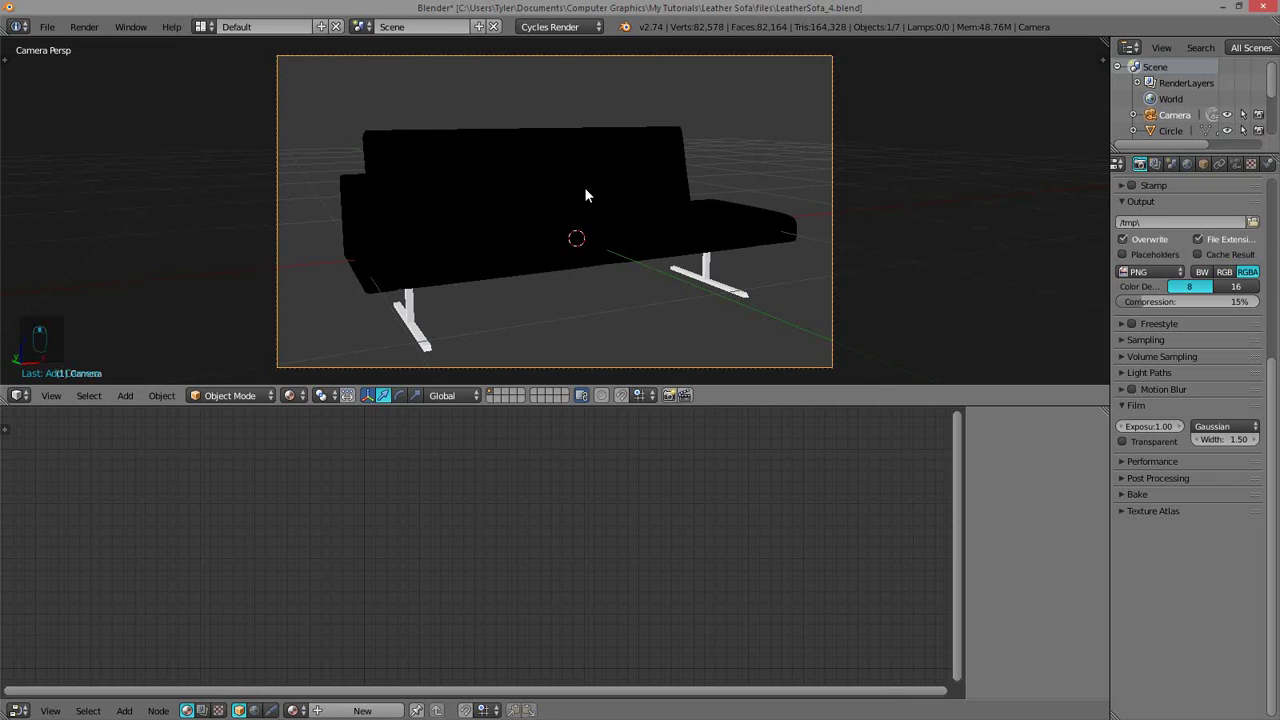
- Adjust the camera's height and fly it to reframe the whole sofa and its legs, with solid shading turned on
{"action": "key", "text": "g"}
{"action": "key", "text": "z"}
{"action": "left_click", "coordinate": [594, 190]}
{"action": "key", "text": "shift+f"}
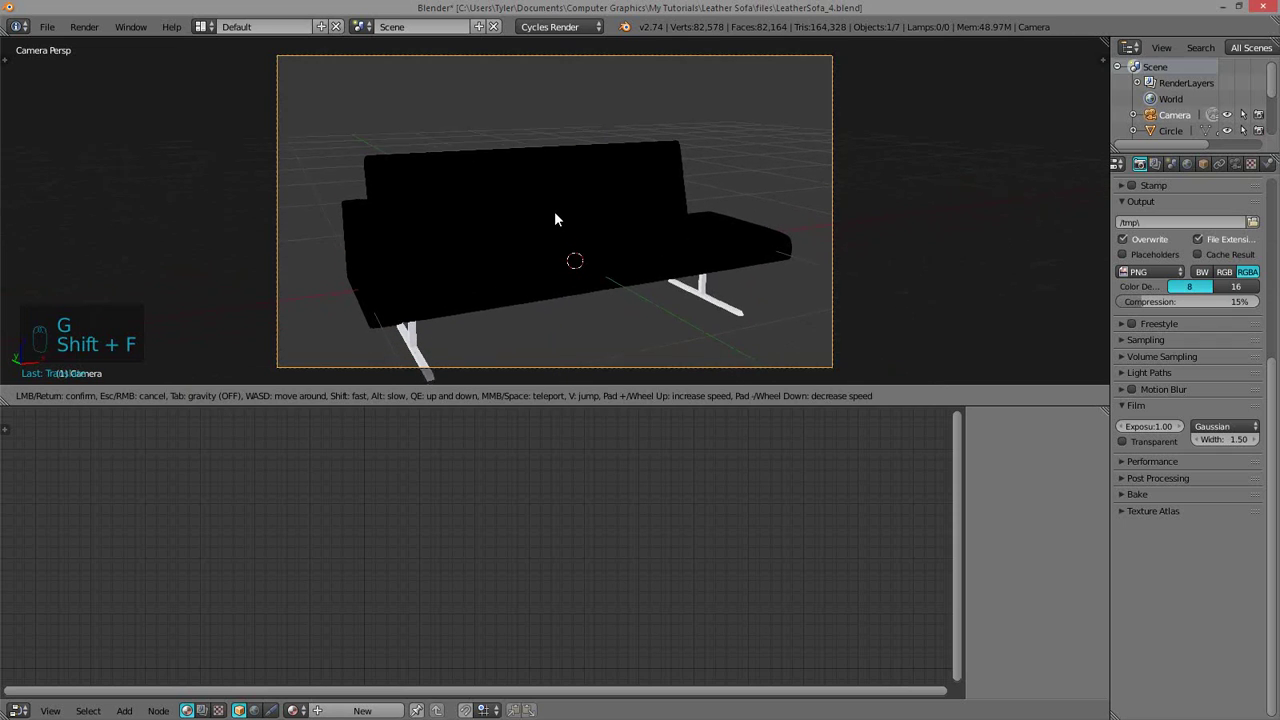
{"action": "left_click", "coordinate": [554, 220]}
{"action": "key", "text": "z"}
{"action": "scroll", "coordinate": [580, 209], "scroll_direction": "down", "scroll_amount": 2}
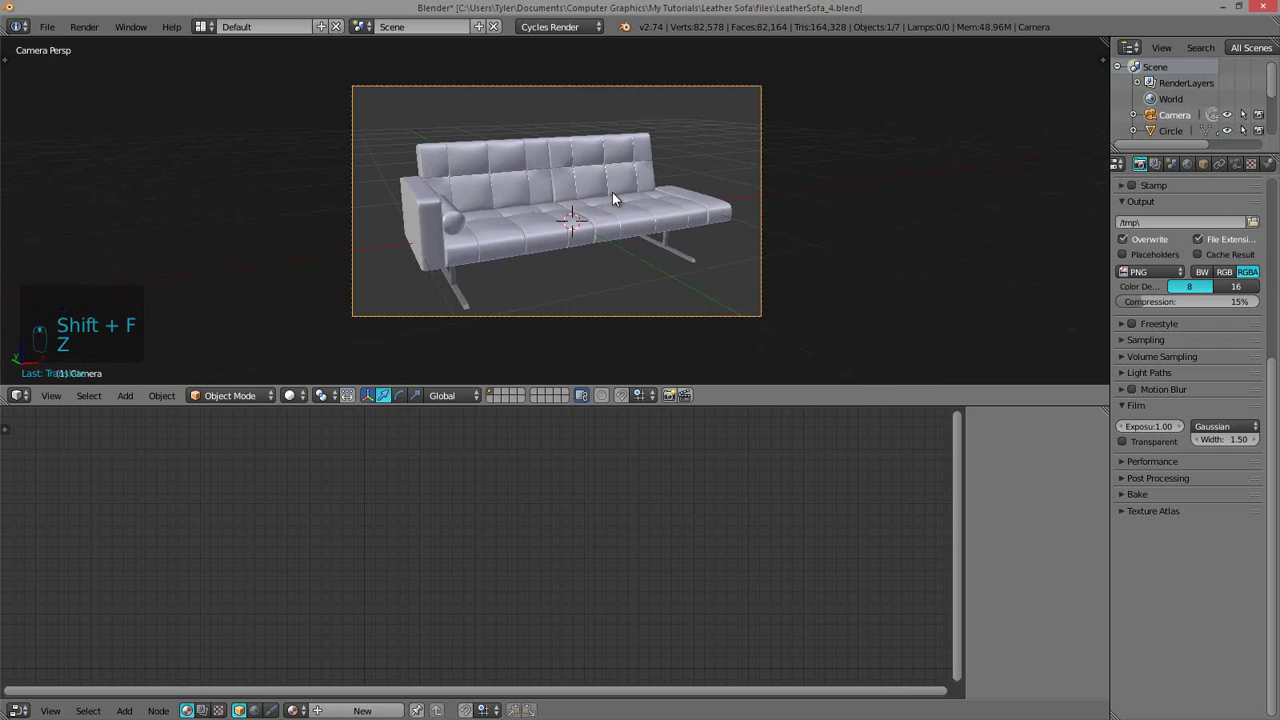
{"action": "key", "text": "shift+f"}
{"action": "left_click", "coordinate": [554, 218]}
- Add an area lamp at the sofa, then rotate and enlarge it in a side view
{"action": "key", "text": "shift+a"}
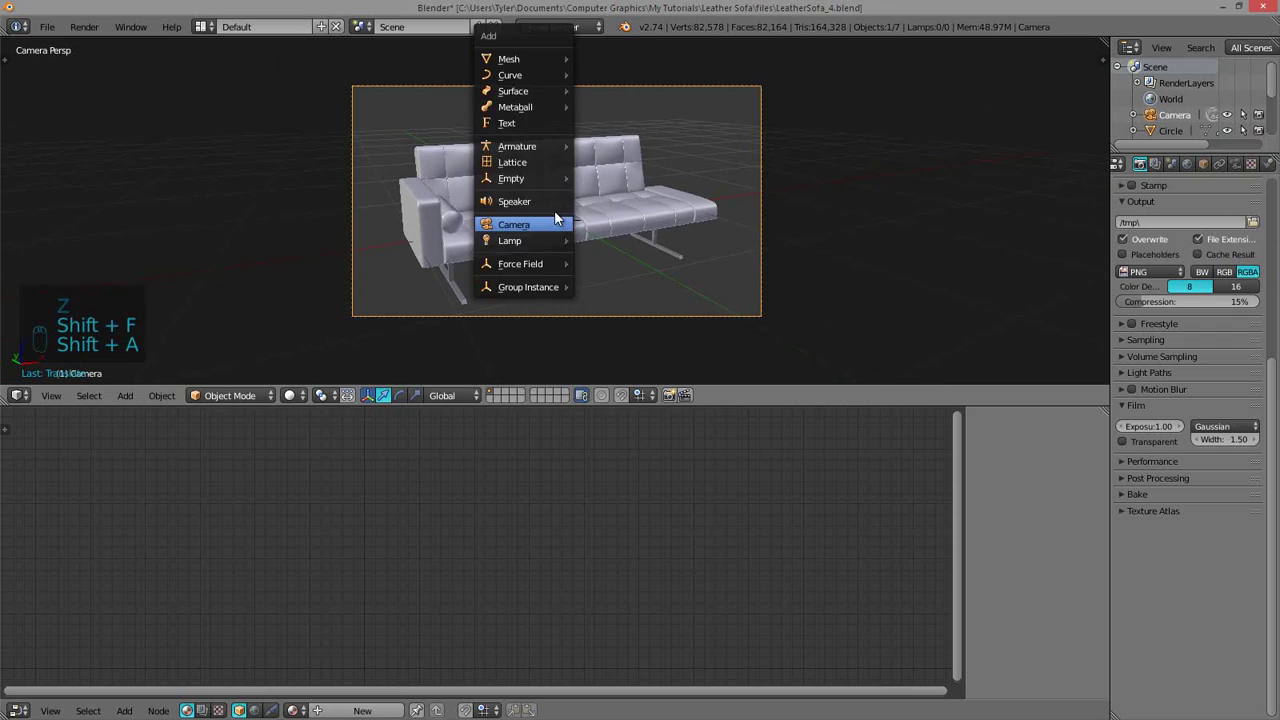
{"action": "mouse_move", "coordinate": [518, 243]}
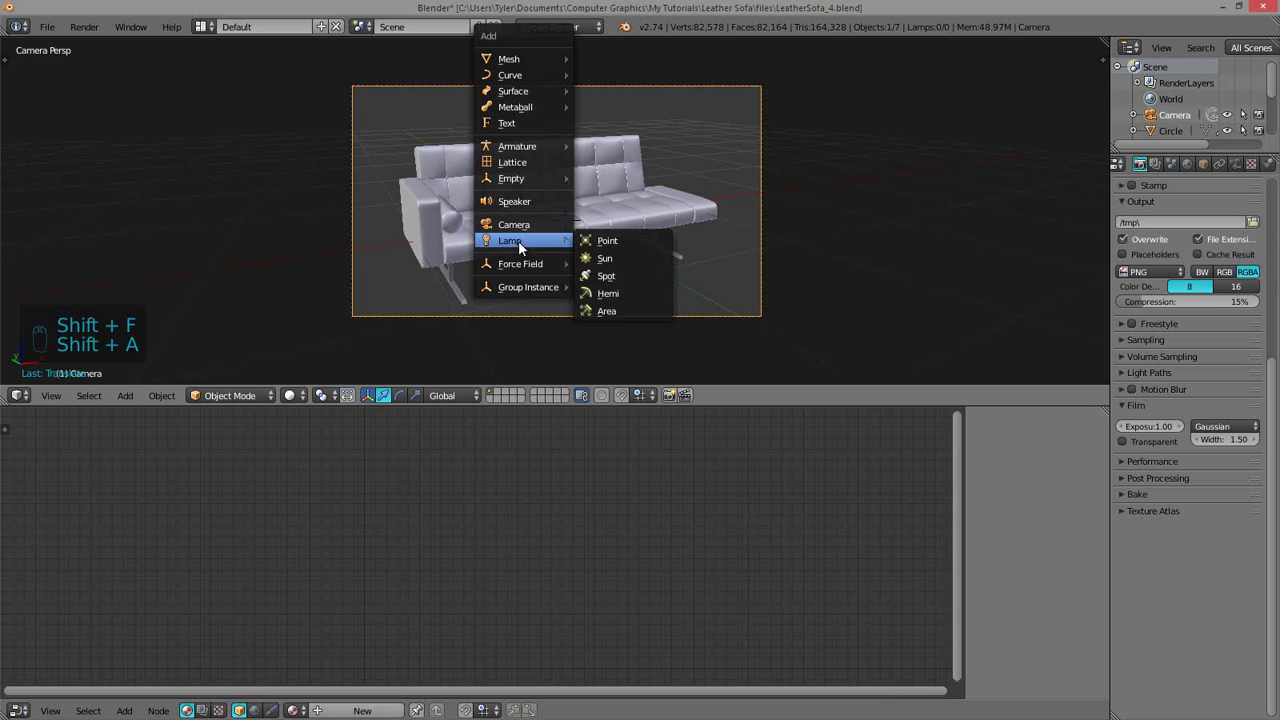
{"action": "left_click", "coordinate": [624, 311]}
{"action": "key", "text": "q"}
{"action": "key", "text": "r"}
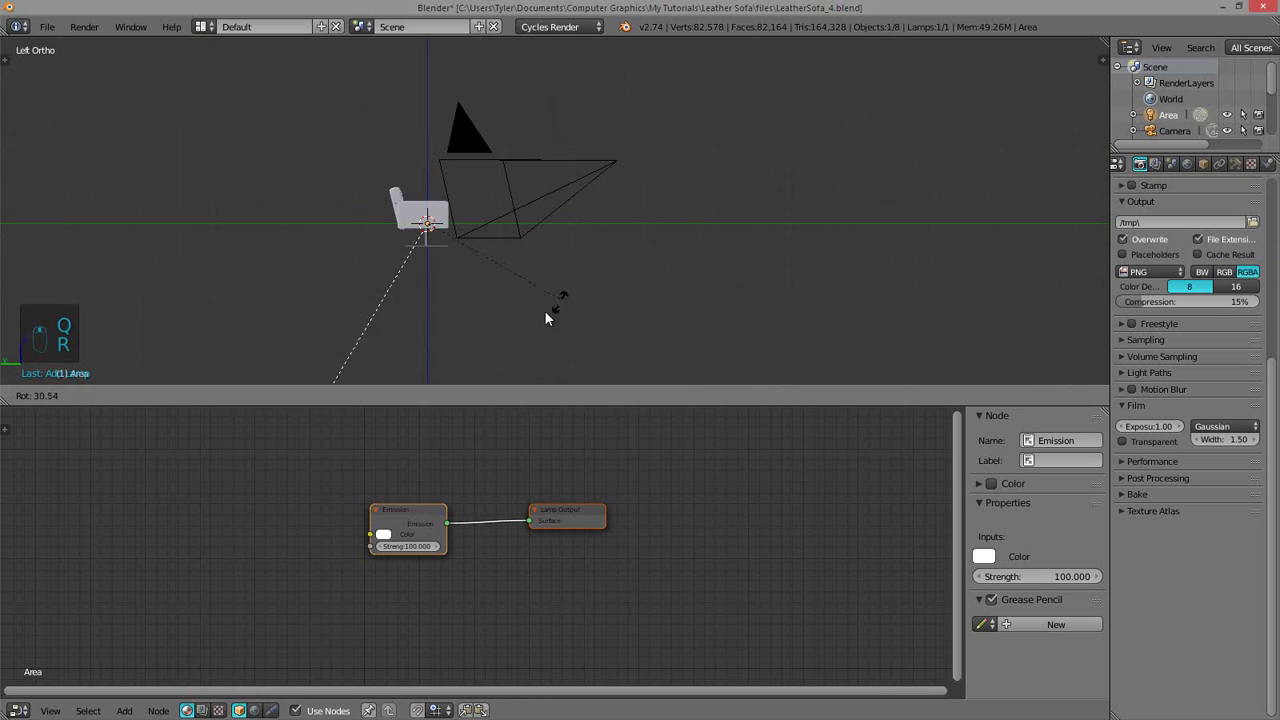
{"action": "left_click", "coordinate": [510, 330]}
{"action": "key", "text": "s"}
{"action": "left_click", "coordinate": [790, 261]}
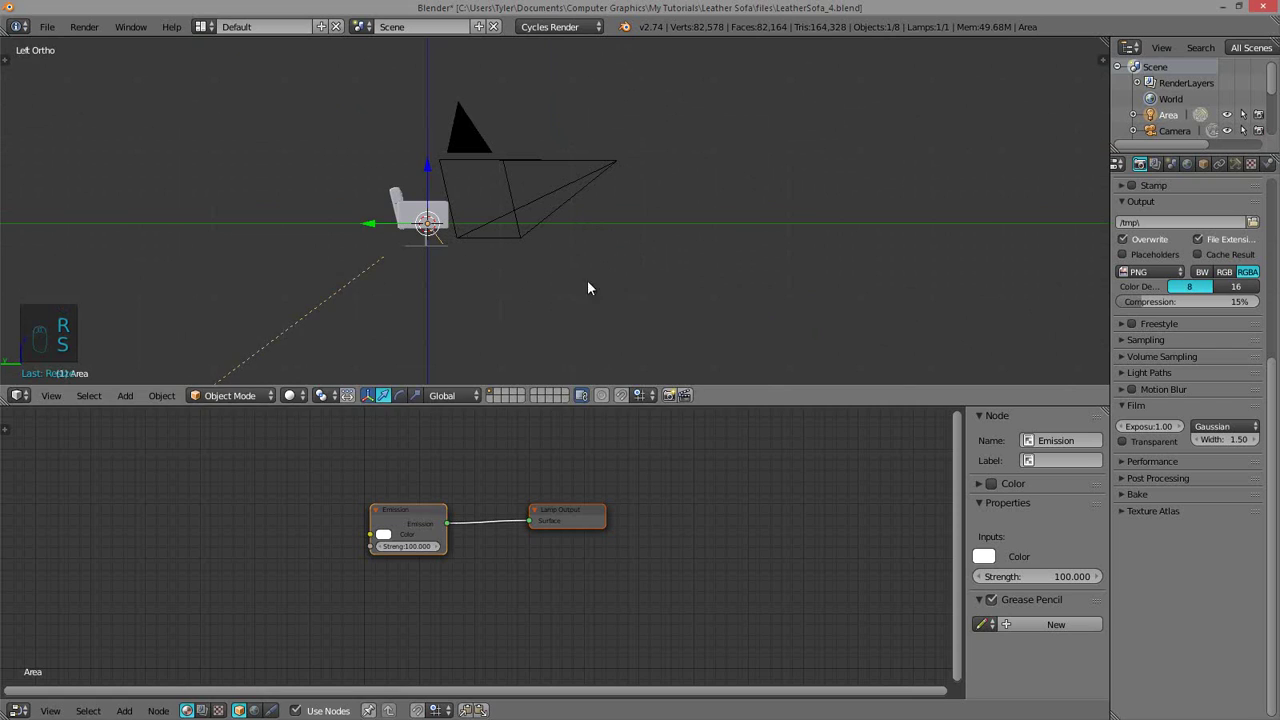
- Move the area lamp high up in front of the sofa and rotate it to aim at the seat
{"action": "key", "text": "g"}
{"action": "left_click", "coordinate": [918, 40]}
{"action": "key", "text": "r"}
{"action": "key", "text": "g"}
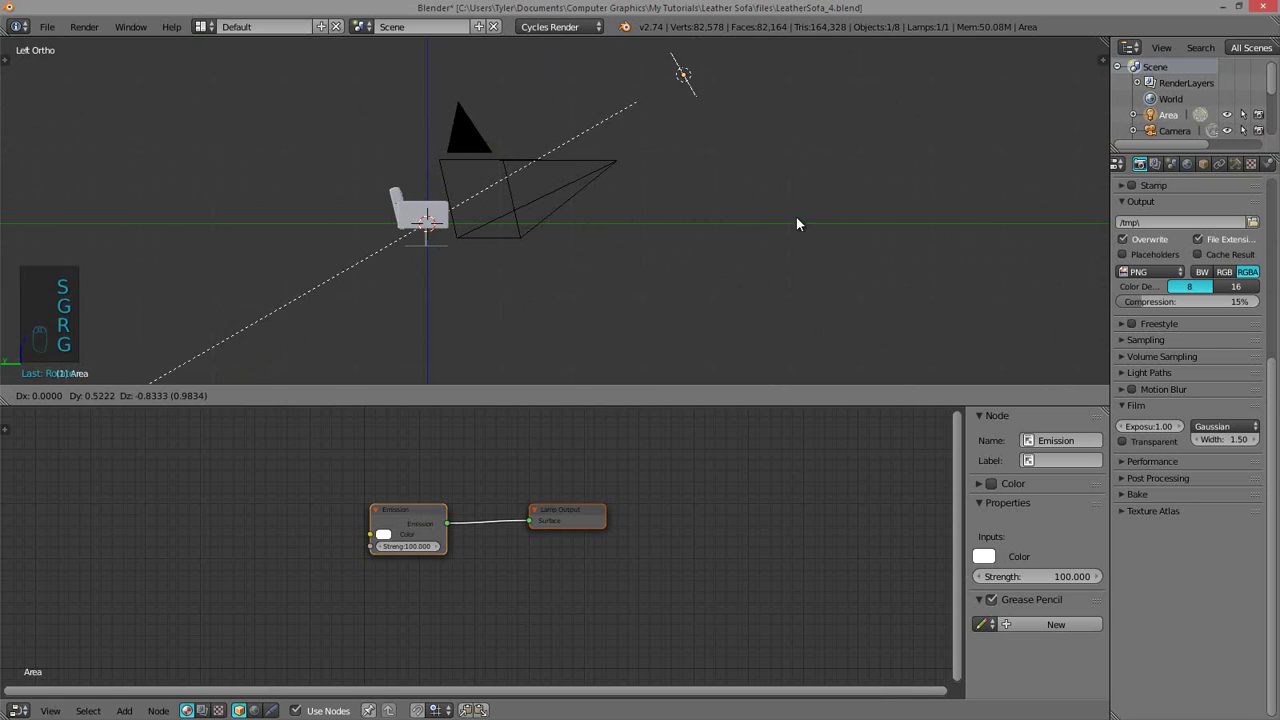
{"action": "key", "text": "r"}
{"action": "left_click", "coordinate": [751, 264]}
{"action": "middle_click_drag", "start_coordinate": [751, 264], "coordinate": [398, 271]}
{"action": "middle_click_drag", "start_coordinate": [530, 218], "coordinate": [600, 215]}
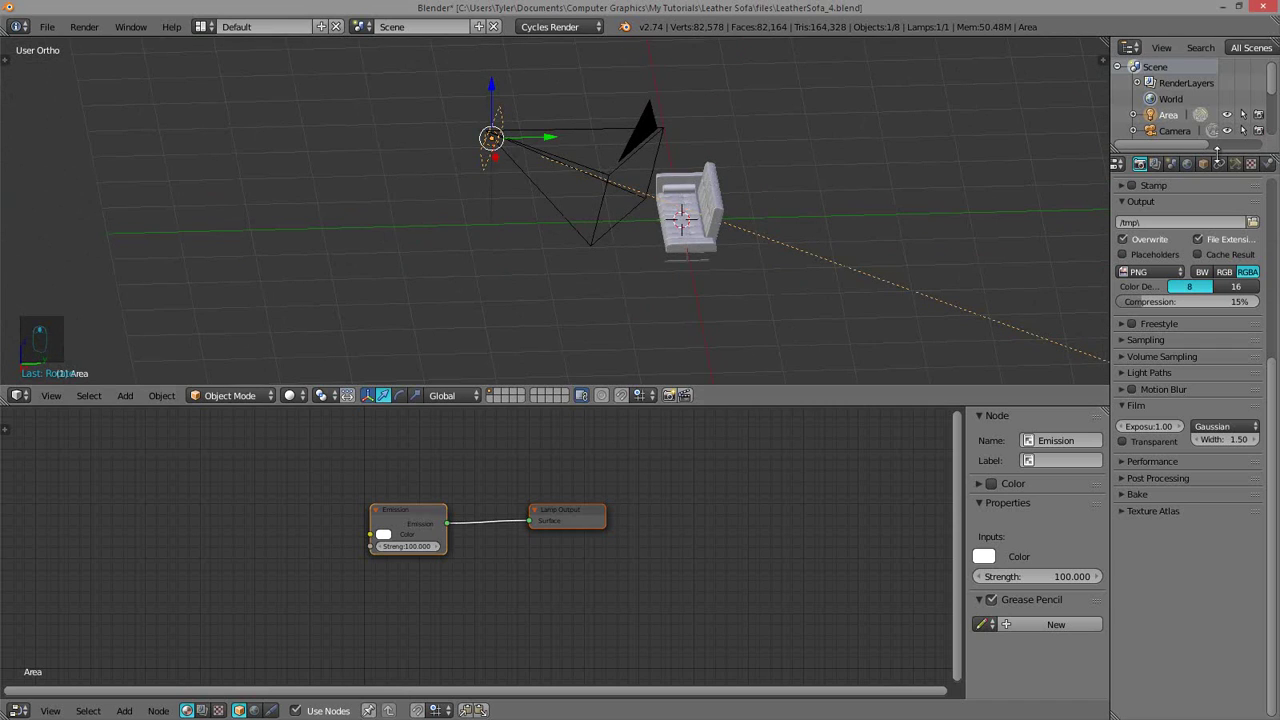
- Set the area lamp's strength to 200 and preview the rendered sofa through the camera
{"action": "left_click", "coordinate": [1236, 163]}
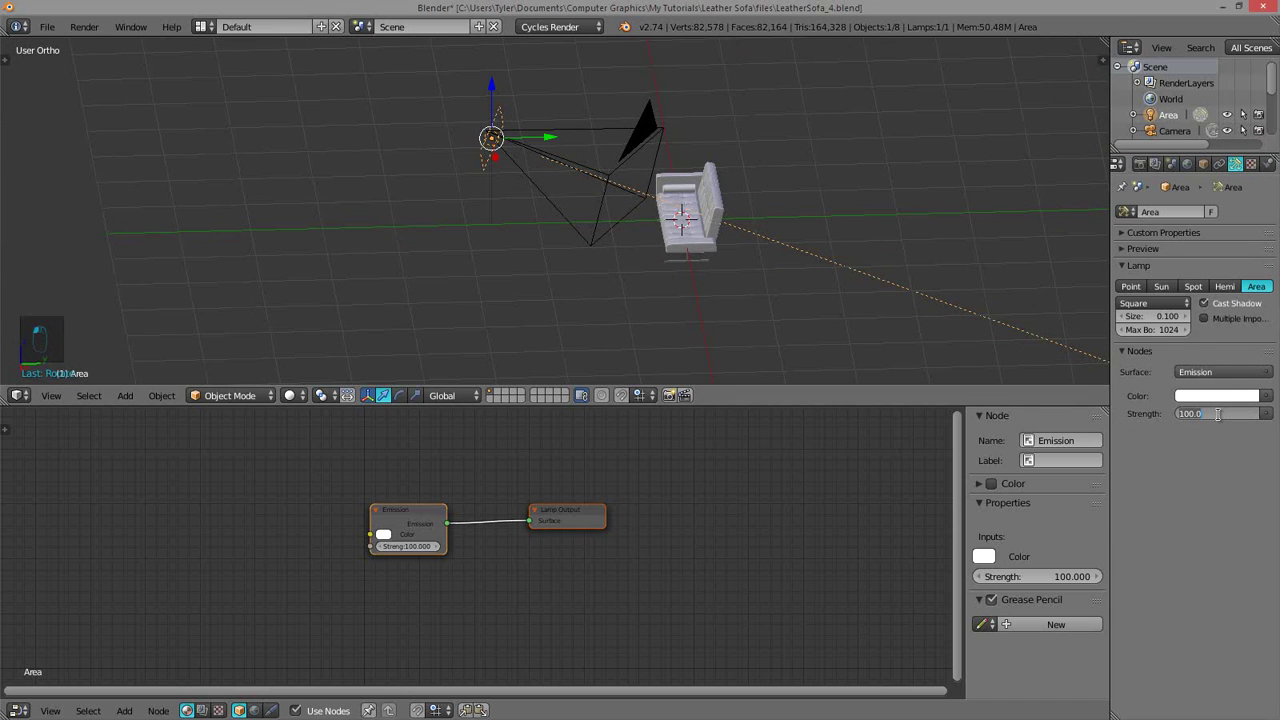
{"action": "type", "text": "200"}
{"action": "key", "text": "Return"}
{"action": "key", "text": "KP_0"}
{"action": "key", "text": "KP_0"}
{"action": "key", "text": "shift+z"}
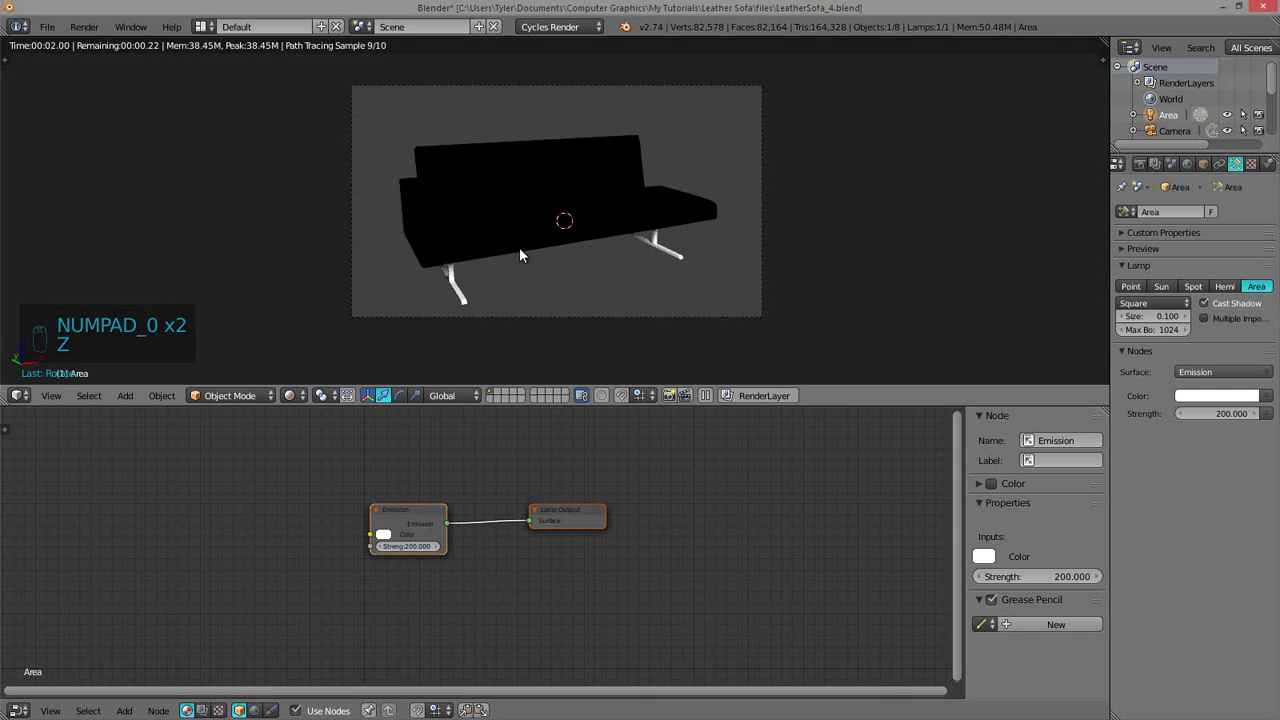
- Select the sofa's seat and connect its Diffuse BSDF output to the Material Output's Surface input
{"action": "right_click", "coordinate": [519, 248]}
{"action": "left_click_drag", "start_coordinate": [452, 523], "coordinate": [585, 536]}
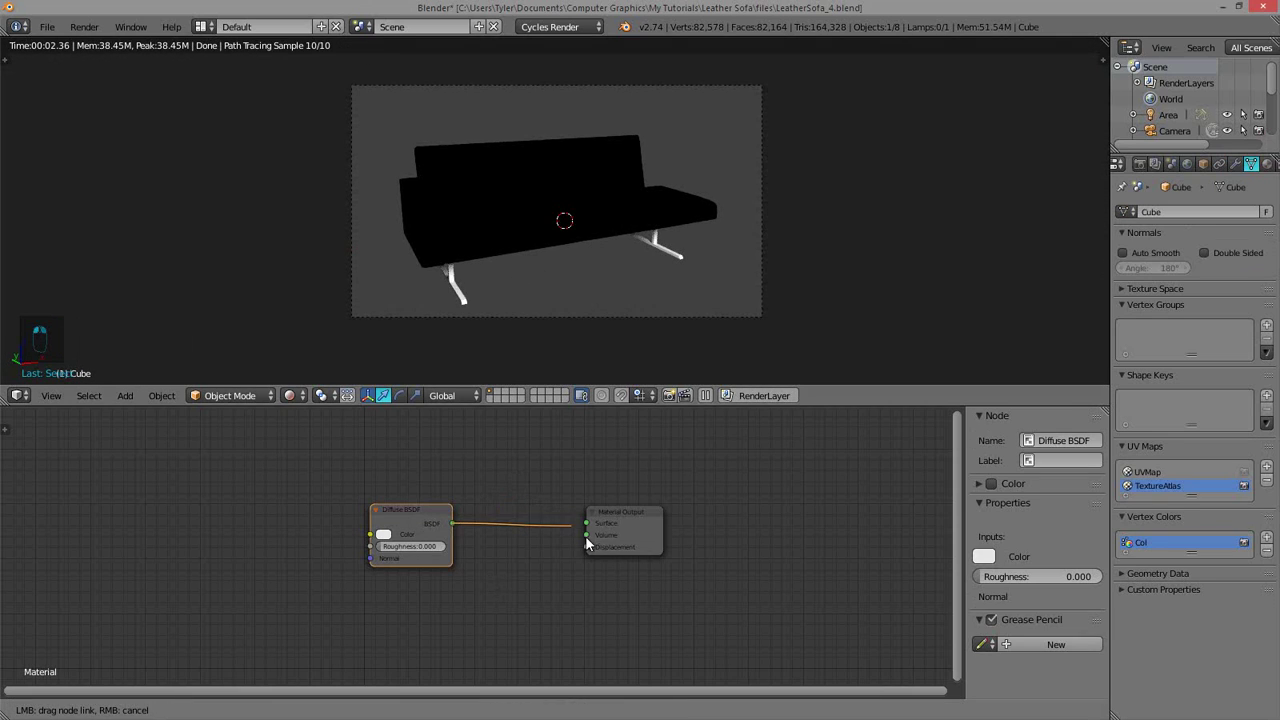
{"action": "left_click_drag", "start_coordinate": [560, 450], "coordinate": [562, 440]}
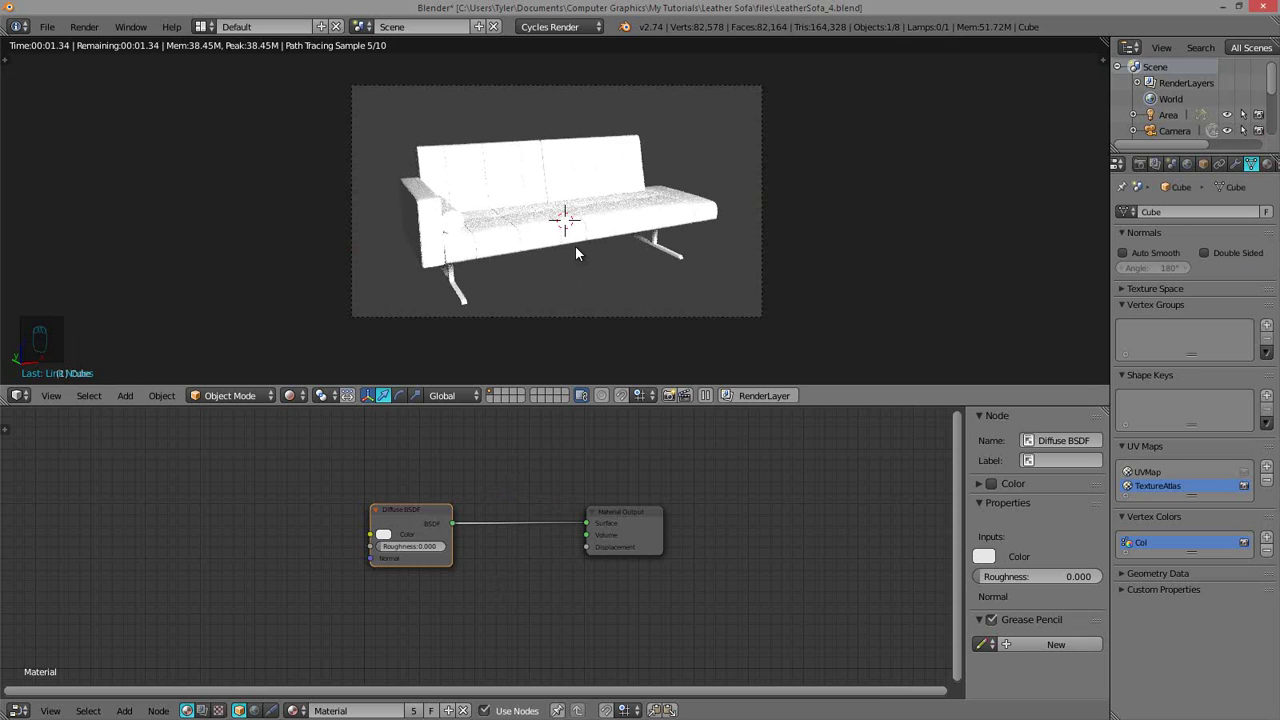
- Set the area lamp's strength to 150 and preview the rendered sofa through the camera
{"action": "key", "text": "z"}
{"action": "right_click", "coordinate": [737, 90]}
{"action": "scroll", "coordinate": [745, 140], "scroll_direction": "down", "scroll_amount": 1}
{"action": "mouse_move", "coordinate": [749, 158]}
{"action": "middle_mouse_down"}
{"action": "mouse_move", "coordinate": [700, 192]}
{"action": "mouse_move", "coordinate": [752, 190]}
{"action": "middle_mouse_up"}
{"action": "scroll", "coordinate": [770, 190], "scroll_direction": "down", "scroll_amount": 1}
{"action": "right_click", "coordinate": [789, 191]}
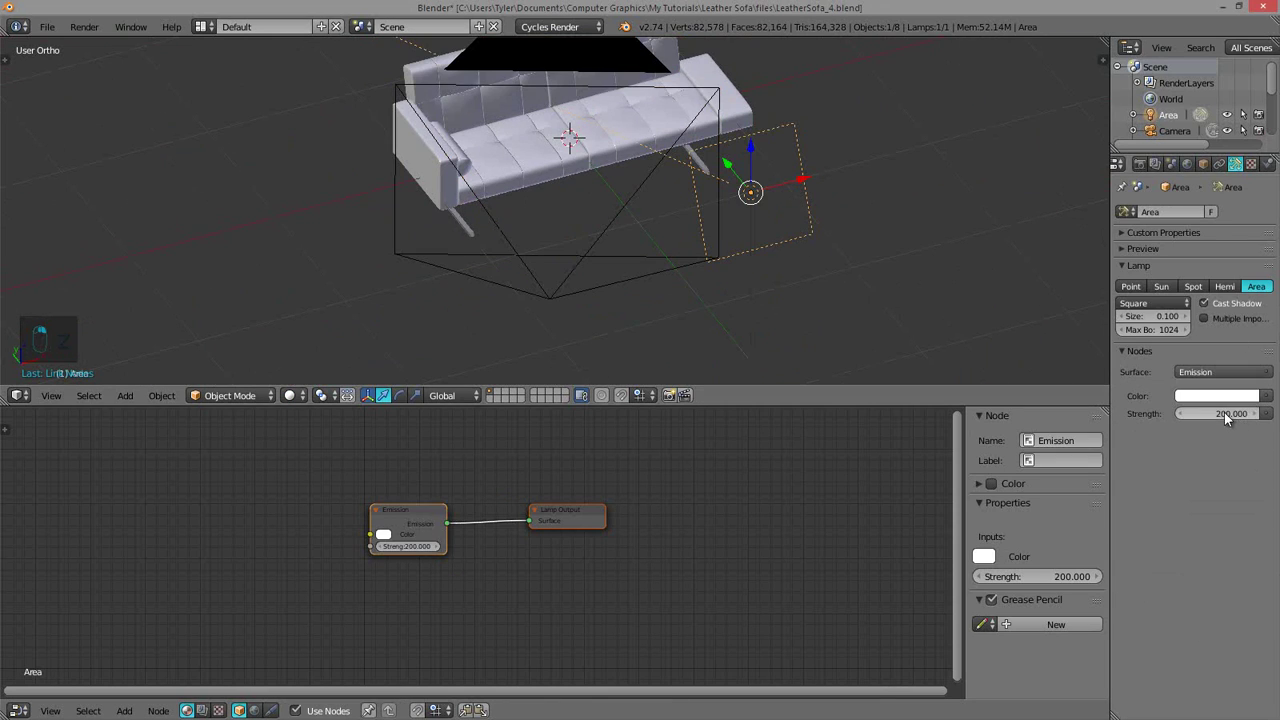
{"action": "type", "text": "50"}
{"action": "key", "text": "Return"}
{"action": "key", "text": "KP_0"}
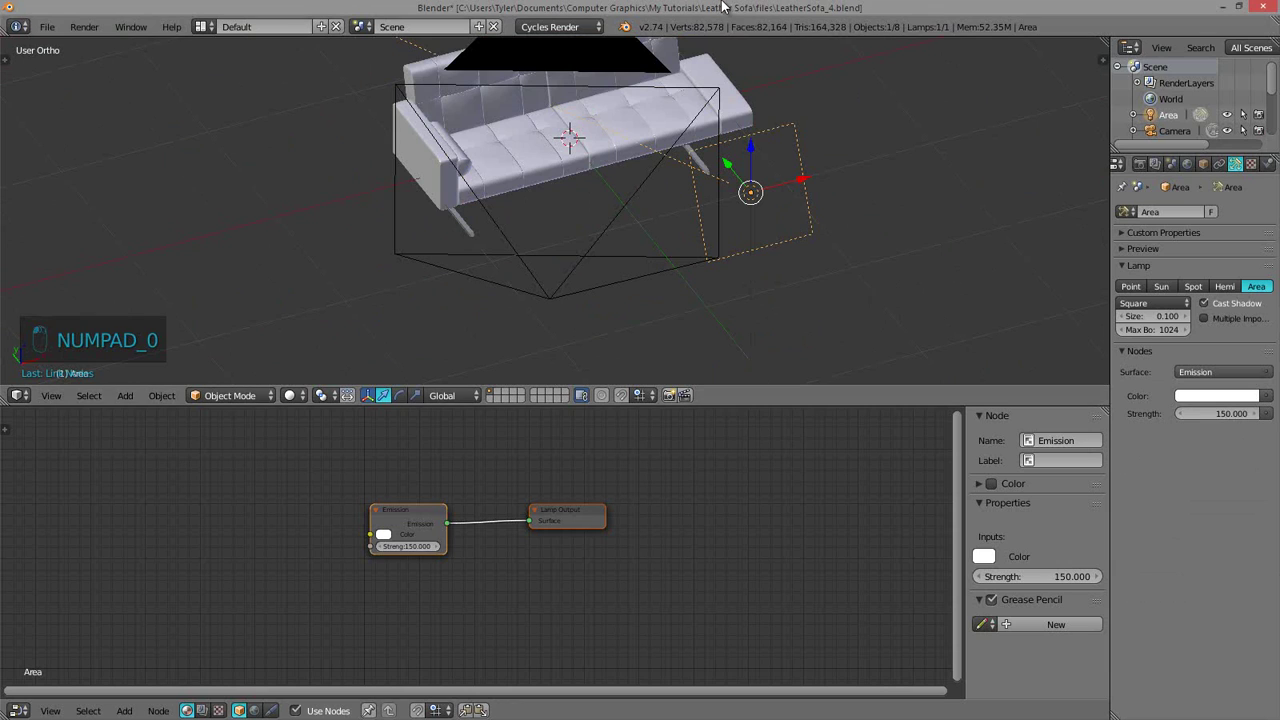
{"action": "key", "text": "KP_0"}
{"action": "key", "text": "z"}
{"action": "left_click", "coordinate": [699, 138]}
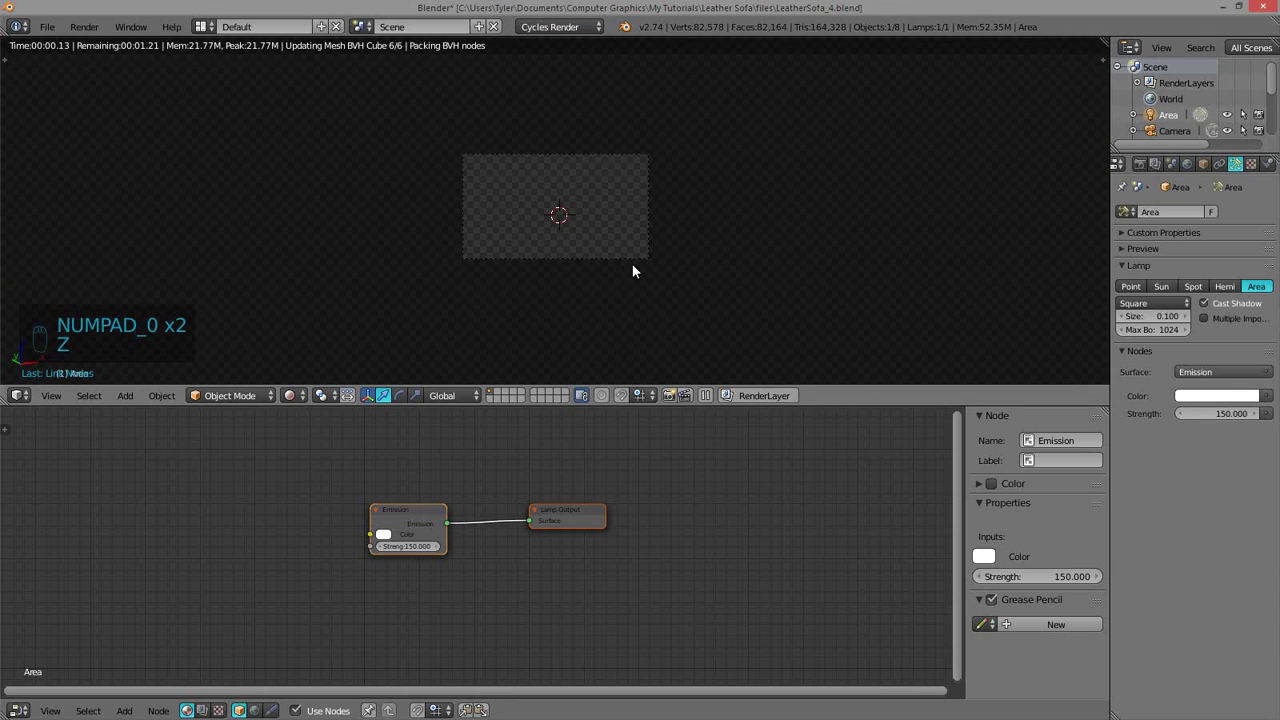
{"action": "scroll", "coordinate": [624, 276], "scroll_direction": "up", "scroll_amount": 2}
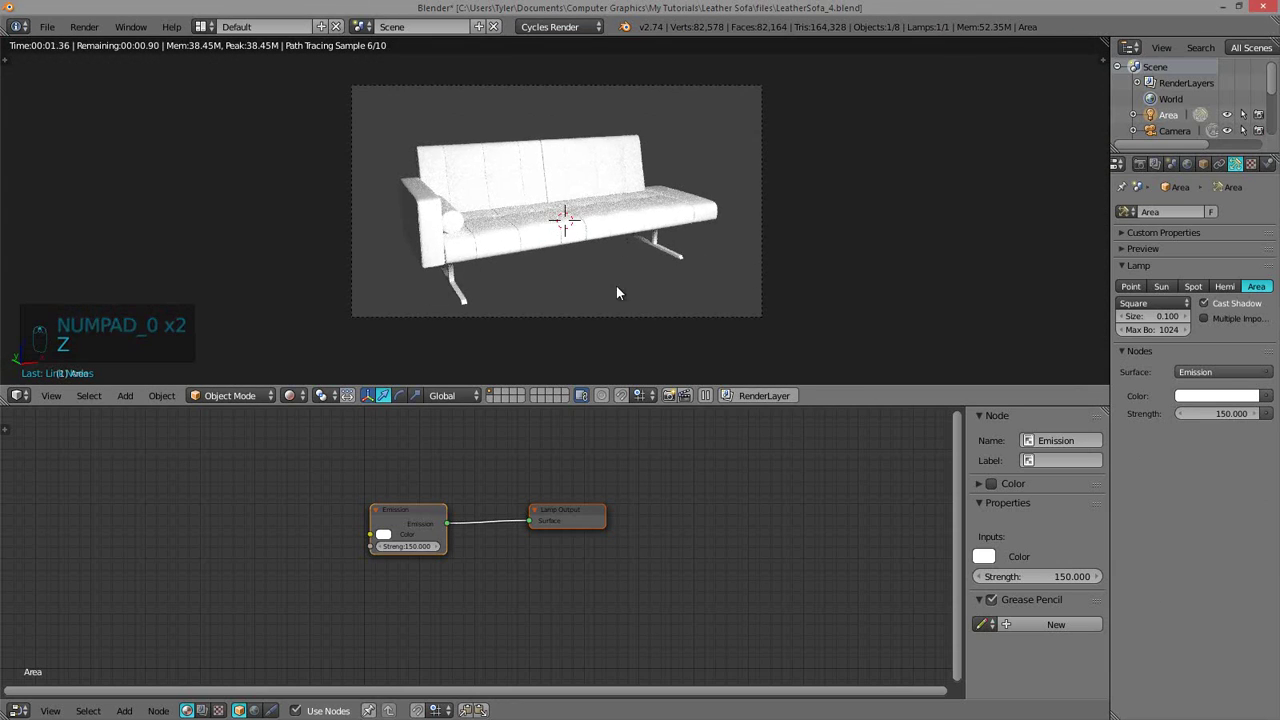
- Lower the area lamp's strength to 100 and check the lighting in the rendered camera view
{"action": "key", "text": "z"}
{"action": "right_click", "coordinate": [530, 234]}
{"action": "middle_click_drag", "start_coordinate": [611, 240], "coordinate": [826, 218]}
{"action": "scroll", "coordinate": [570, 258], "scroll_direction": "down", "scroll_amount": 4}
{"action": "right_click", "coordinate": [829, 122]}
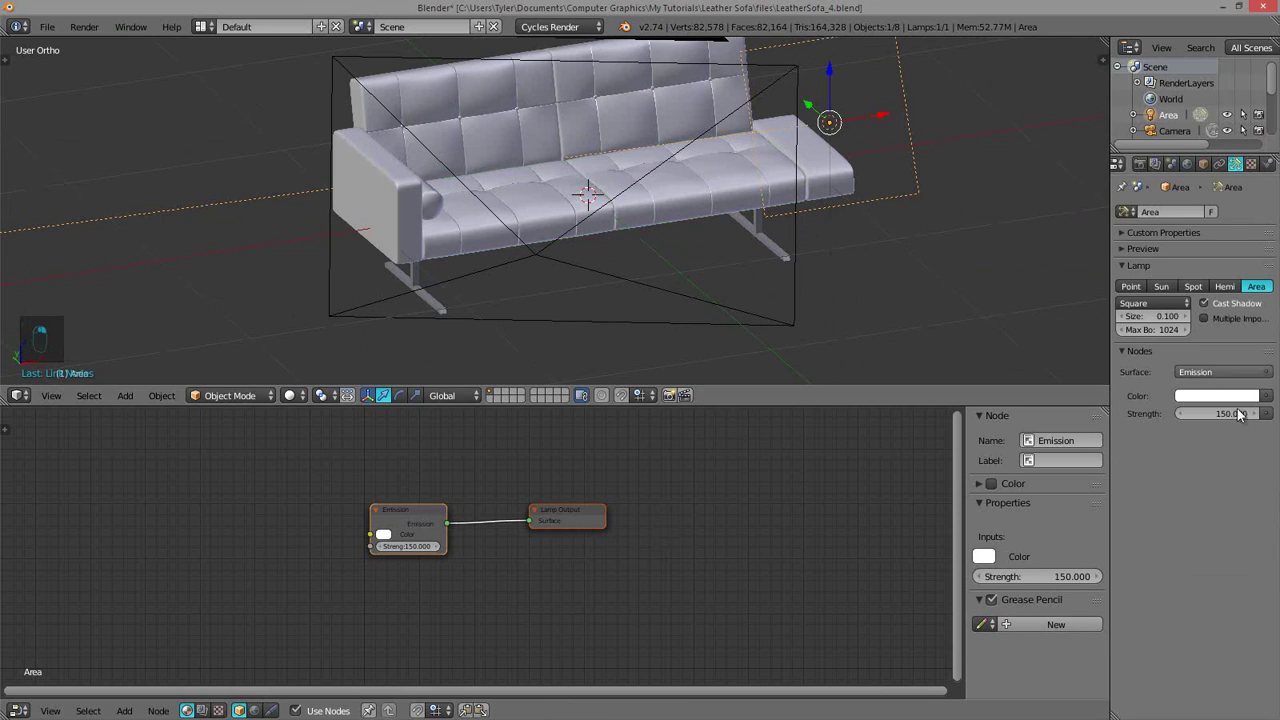
{"action": "type", "text": "00"}
{"action": "key", "text": "Return"}
{"action": "key", "text": "KP_0"}
{"action": "key", "text": "KP_0"}
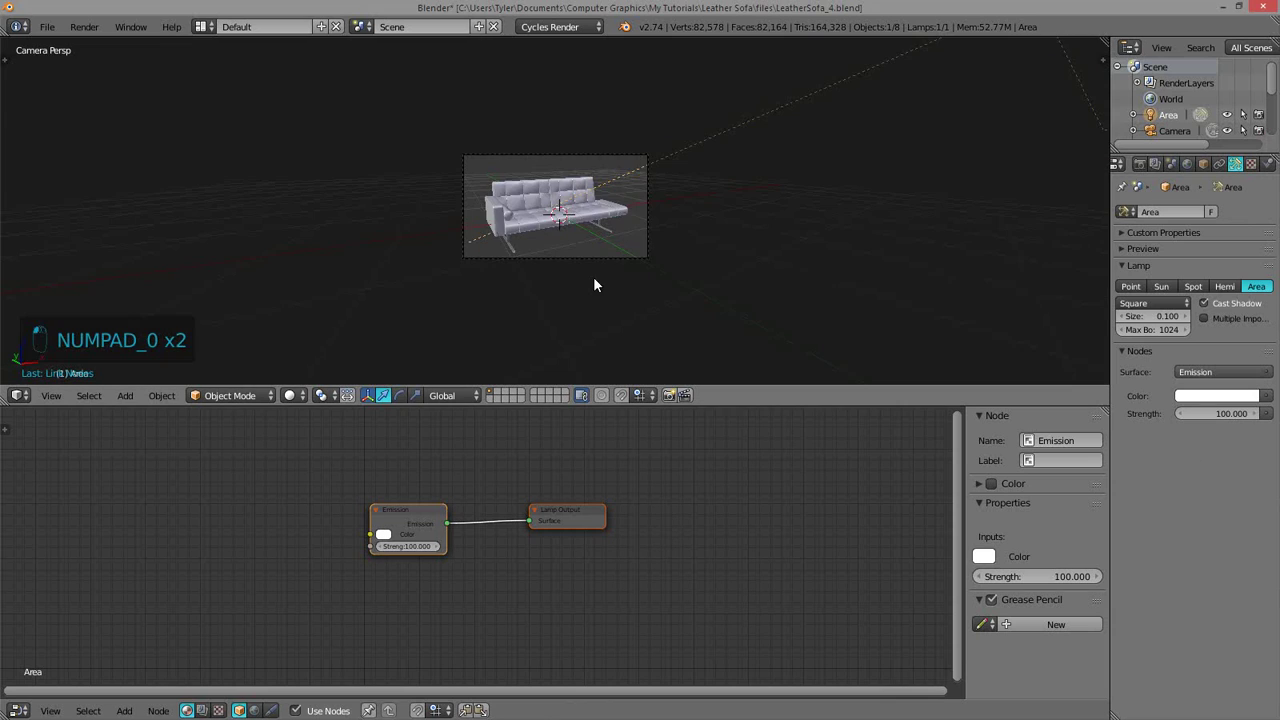
{"action": "key", "text": "z"}
{"action": "scroll", "coordinate": [600, 258], "scroll_direction": "up", "scroll_amount": 3}
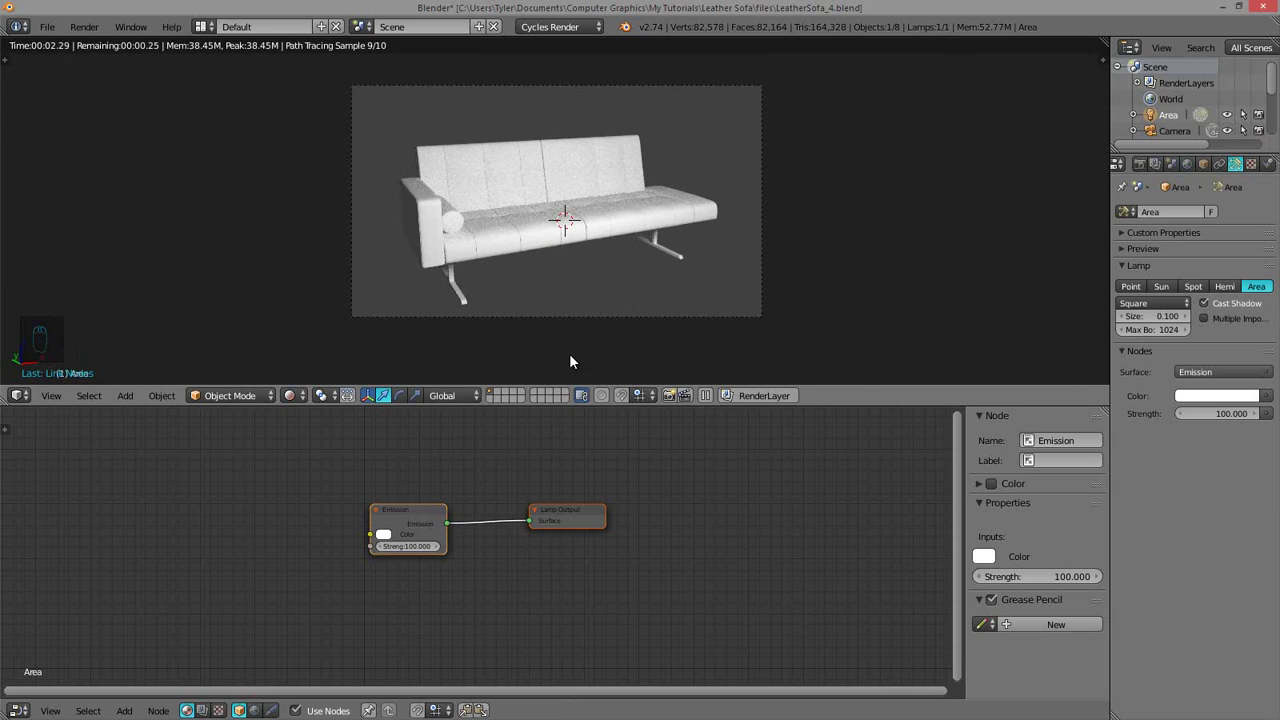
- Duplicate the area lamp in the top view and place the copy off to the armless side of the camera
{"action": "key", "text": "z"}
{"action": "middle_click_drag", "start_coordinate": [641, 260], "coordinate": [595, 267]}
{"action": "key", "text": "q"}
{"action": "scroll", "coordinate": [764, 305], "scroll_direction": "down", "scroll_amount": 2}
{"action": "middle_click_drag", "start_coordinate": [764, 310], "coordinate": [663, 314], "text": "shift"}
{"action": "key", "text": "q"}
{"action": "left_click", "coordinate": [689, 158]}
{"action": "key", "text": "shift+d"}
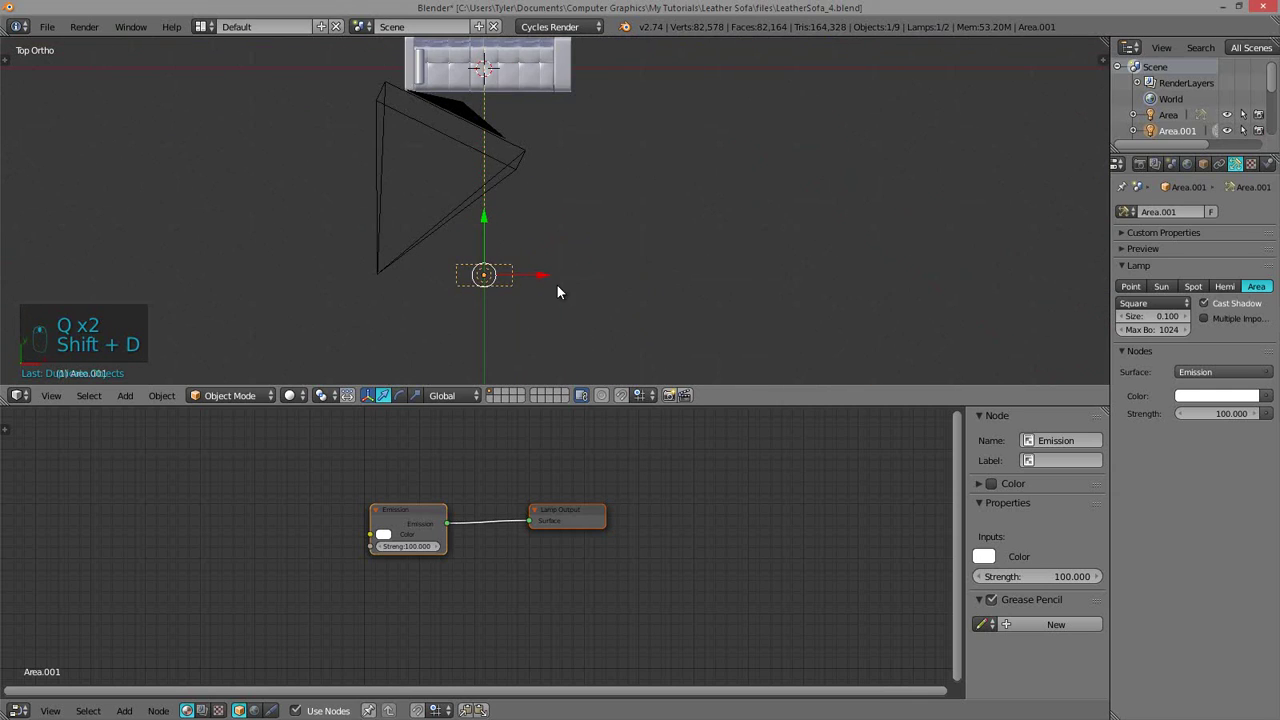
{"action": "left_click", "coordinate": [721, 276]}
- Move the duplicated lamp farther out beside the sofa and rotate it to face the seat diagonally
{"action": "middle_click_drag", "start_coordinate": [860, 159], "coordinate": [842, 248], "text": "shift"}
{"action": "key", "text": "r"}
{"action": "right_click", "coordinate": [803, 181]}
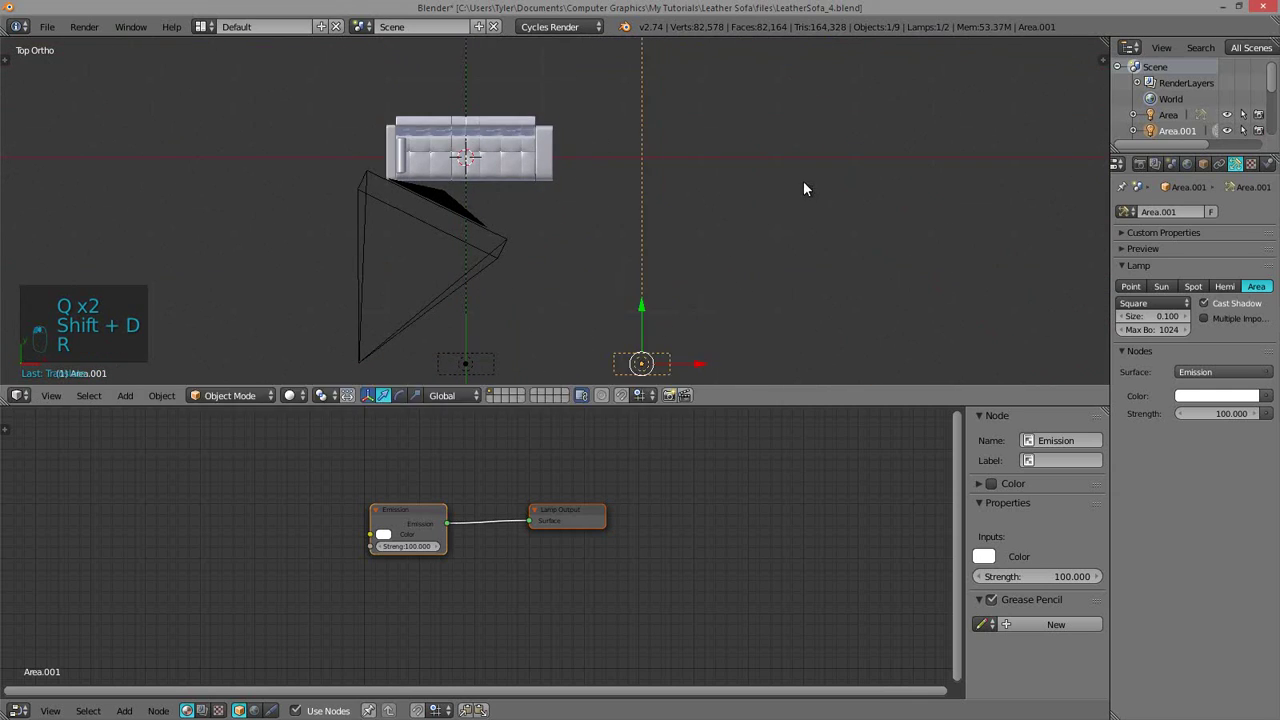
{"action": "key", "text": "g"}
{"action": "left_click", "coordinate": [923, 210]}
{"action": "key", "text": "r"}
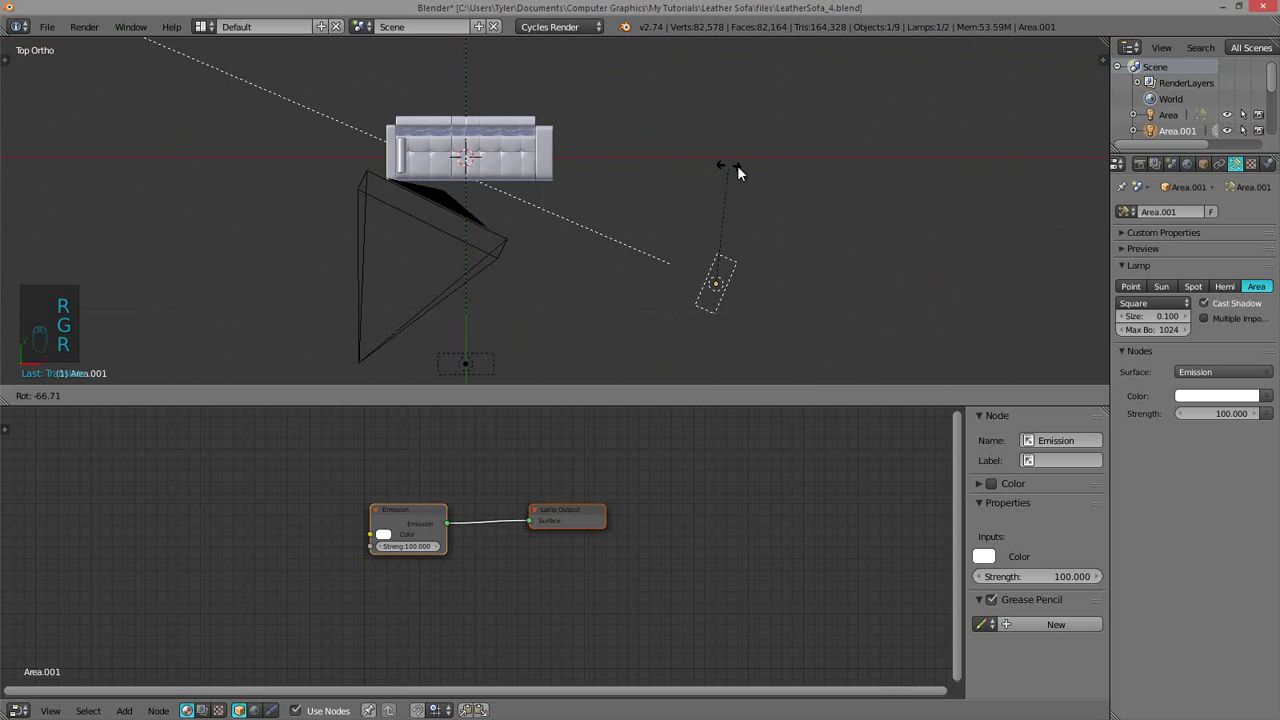
{"action": "left_click", "coordinate": [740, 168]}
{"action": "middle_click_drag", "start_coordinate": [751, 226], "coordinate": [607, 252]}
{"action": "key", "text": "g"}
{"action": "left_click", "coordinate": [742, 218]}
{"action": "key", "text": "q"}
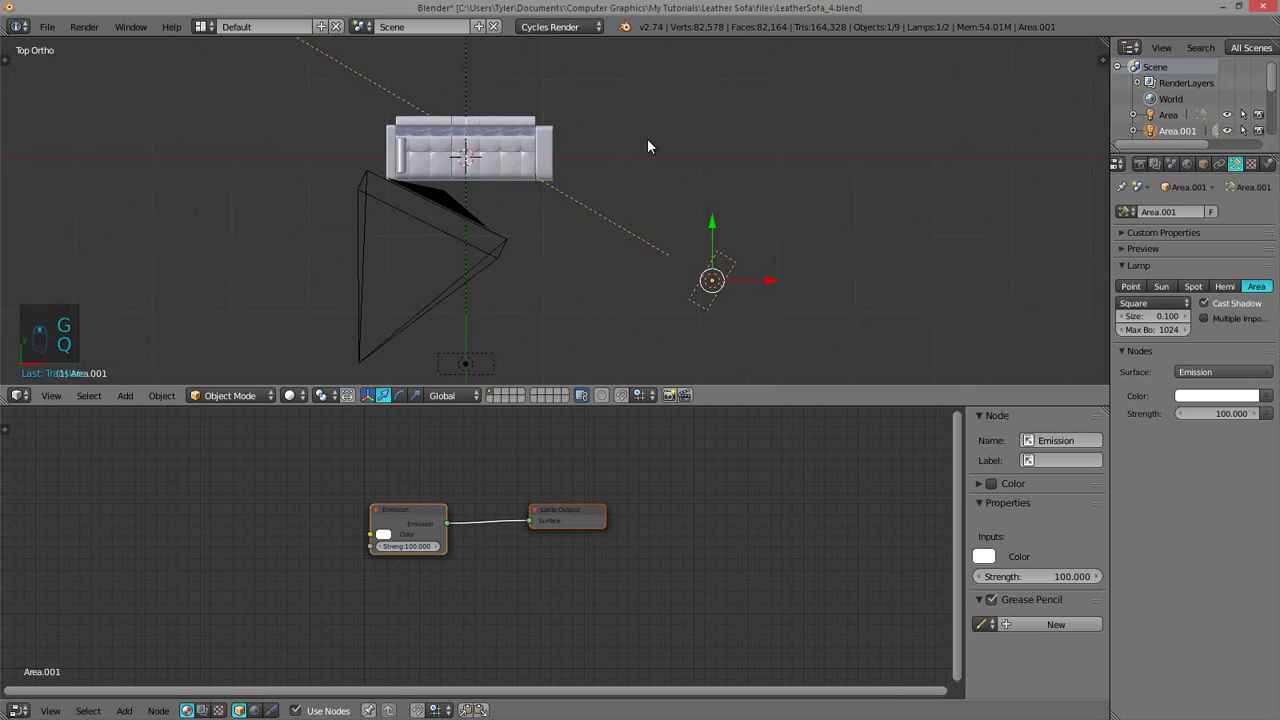
- Set the second area lamp's strength to 50 while previewing the rendered sofa through the camera
{"action": "key", "text": "KP_0"}
{"action": "key", "text": "shift+z"}
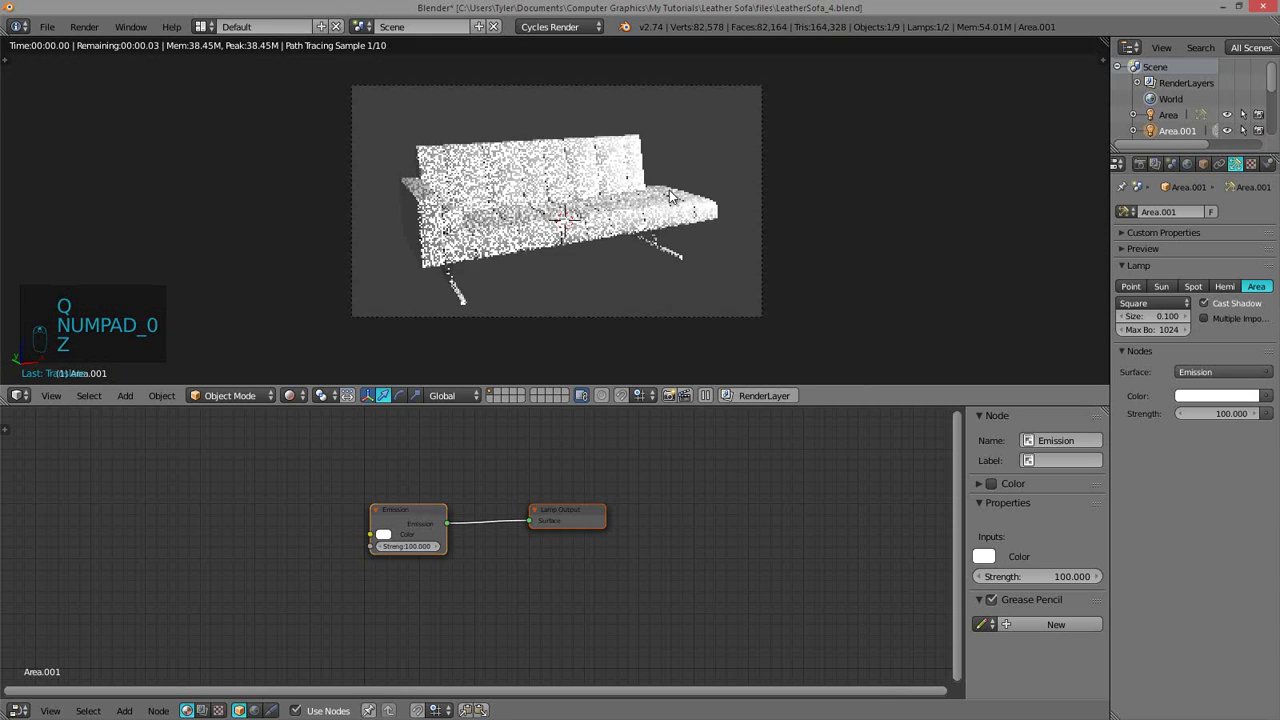
{"action": "left_click", "coordinate": [1219, 414]}
{"action": "type", "text": "50"}
{"action": "key", "text": "Return"}
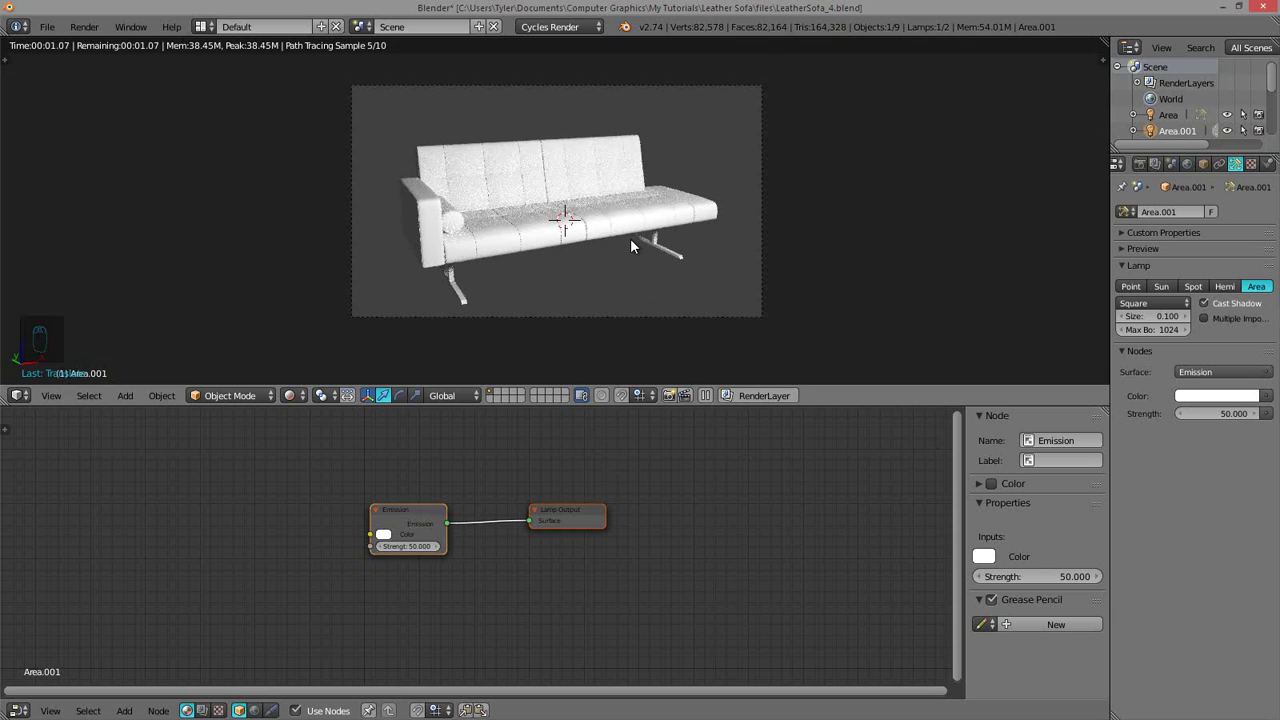
- Raise the second area lamp slightly in solid shading and return to the camera view
{"action": "key", "text": "z"}
{"action": "scroll", "coordinate": [640, 265], "scroll_direction": "down", "scroll_amount": 3}
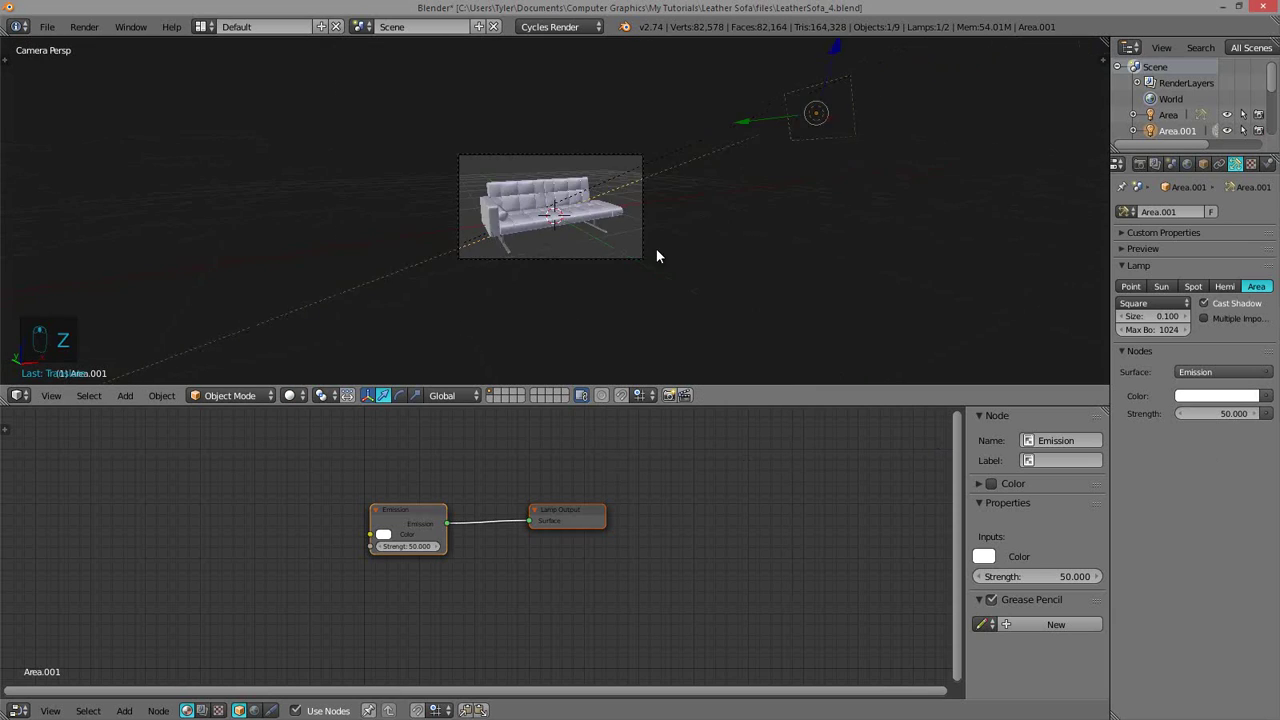
{"action": "mouse_move", "coordinate": [656, 248]}
{"action": "middle_mouse_down"}
{"action": "mouse_move", "coordinate": [564, 275]}
{"action": "mouse_move", "coordinate": [649, 259]}
{"action": "middle_mouse_up"}
{"action": "key", "text": "g"}
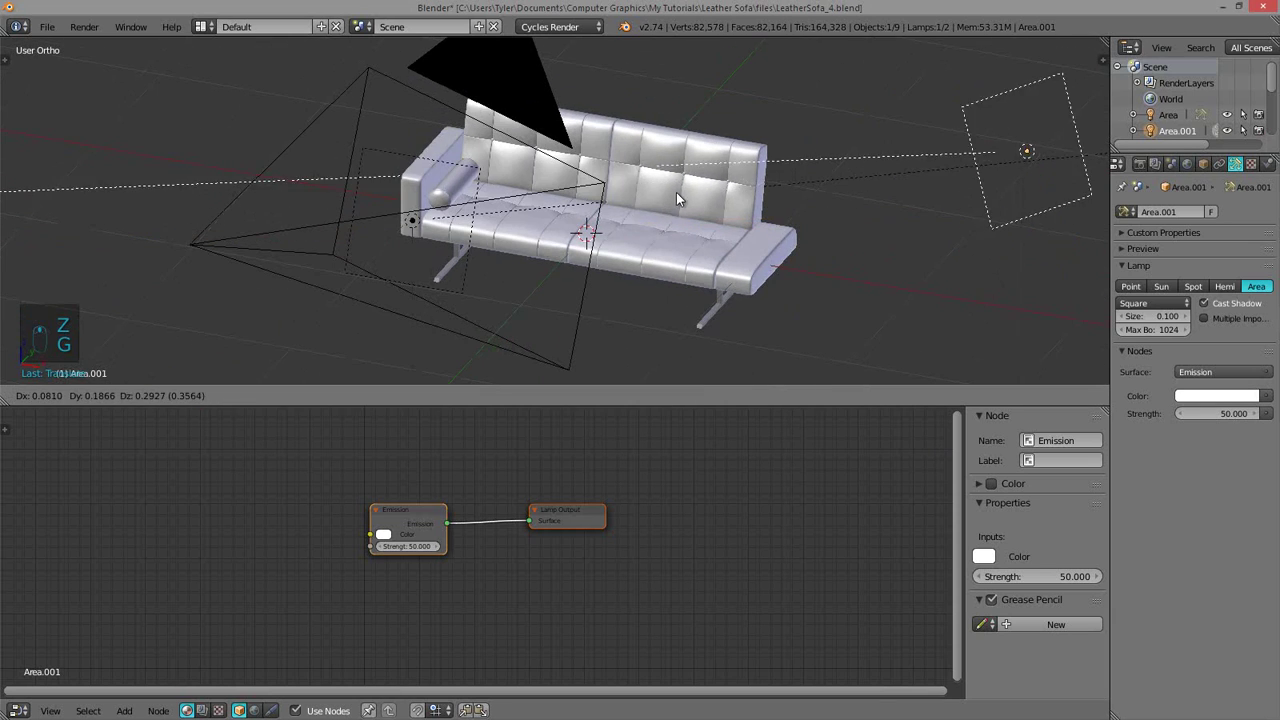
{"action": "left_click", "coordinate": [670, 197]}
{"action": "middle_click_drag", "start_coordinate": [670, 197], "coordinate": [727, 200]}
{"action": "key", "text": "KP_0"}
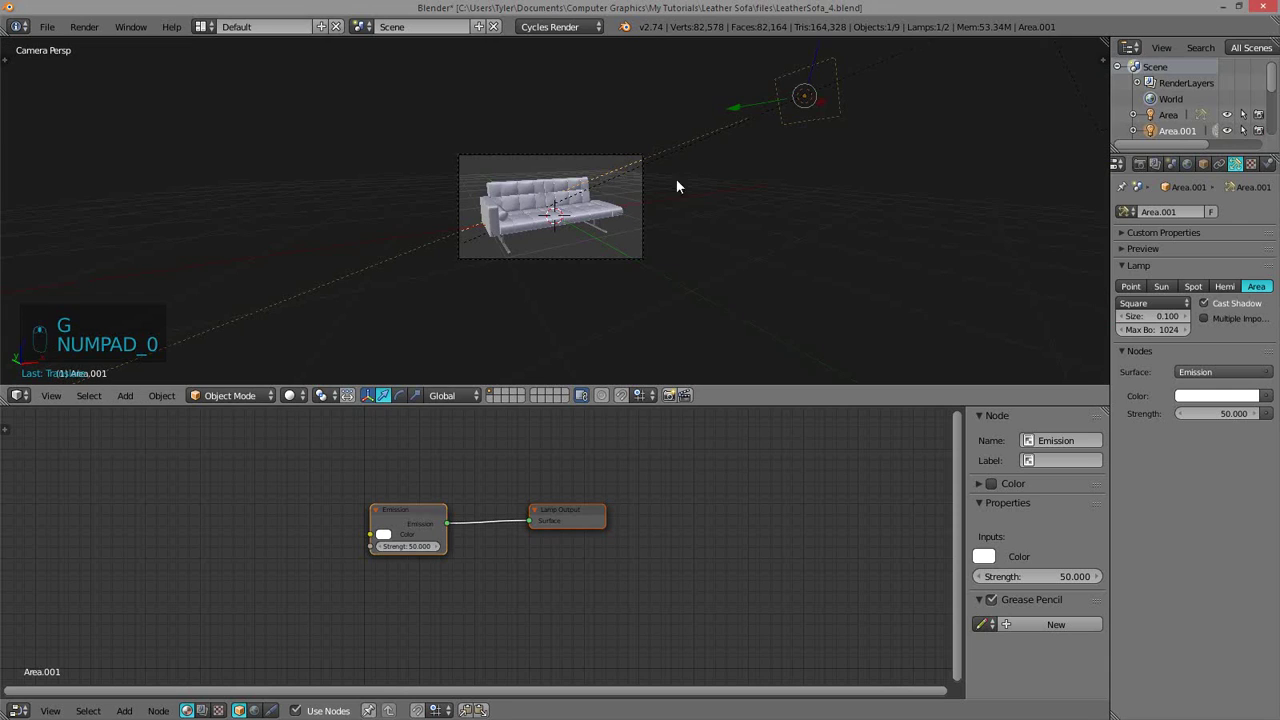
{"action": "scroll", "coordinate": [600, 260], "scroll_direction": "up", "scroll_amount": 4}
- Select the sofa's seat and move its Material Output node farther from the Diffuse BSDF node
{"action": "right_click", "coordinate": [584, 236]}
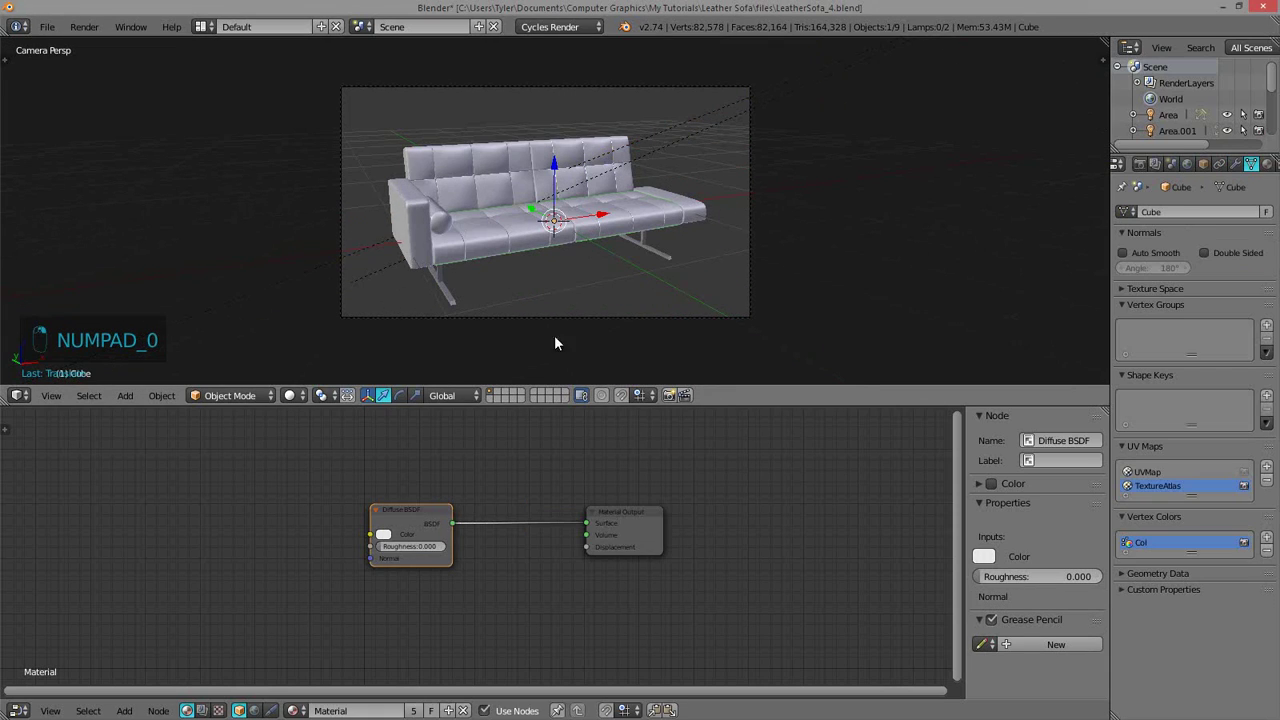
{"action": "mouse_move", "coordinate": [609, 514]}
{"action": "left_mouse_down"}
{"action": "mouse_move", "coordinate": [646, 518]}
{"action": "mouse_move", "coordinate": [611, 511]}
{"action": "left_mouse_up"}
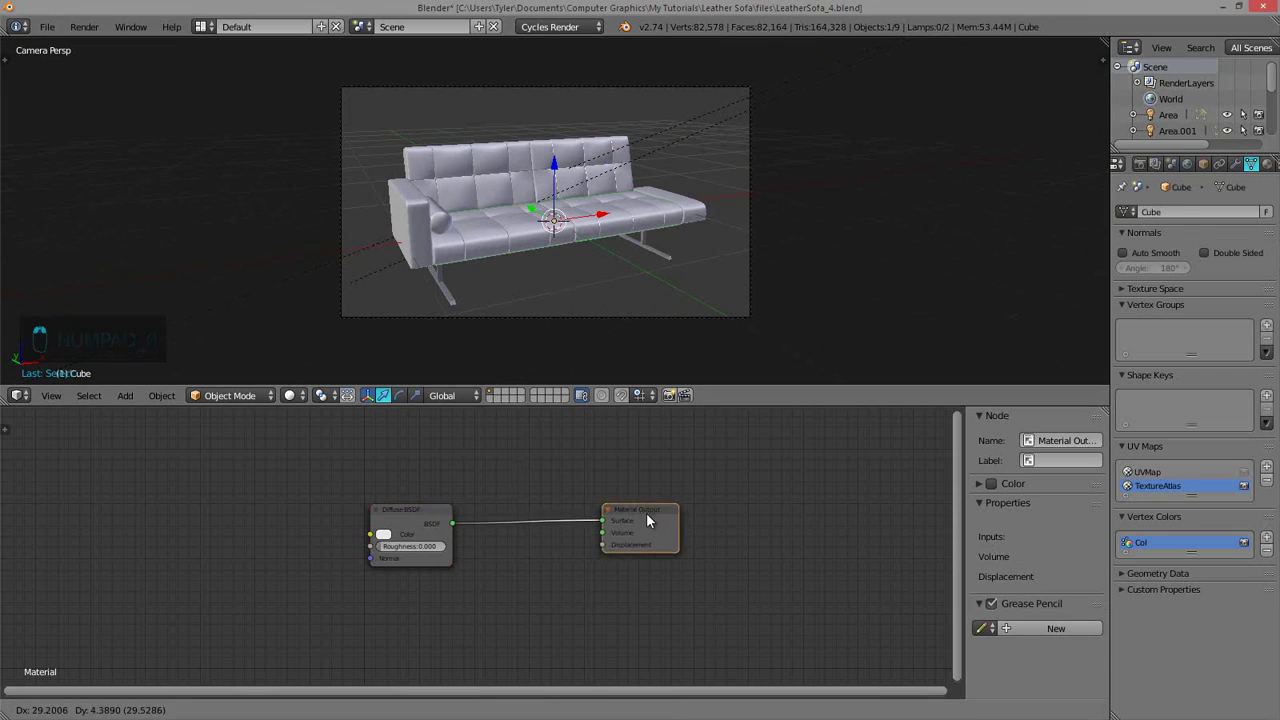
{"action": "scroll", "coordinate": [510, 510], "scroll_direction": "up", "scroll_amount": 2}
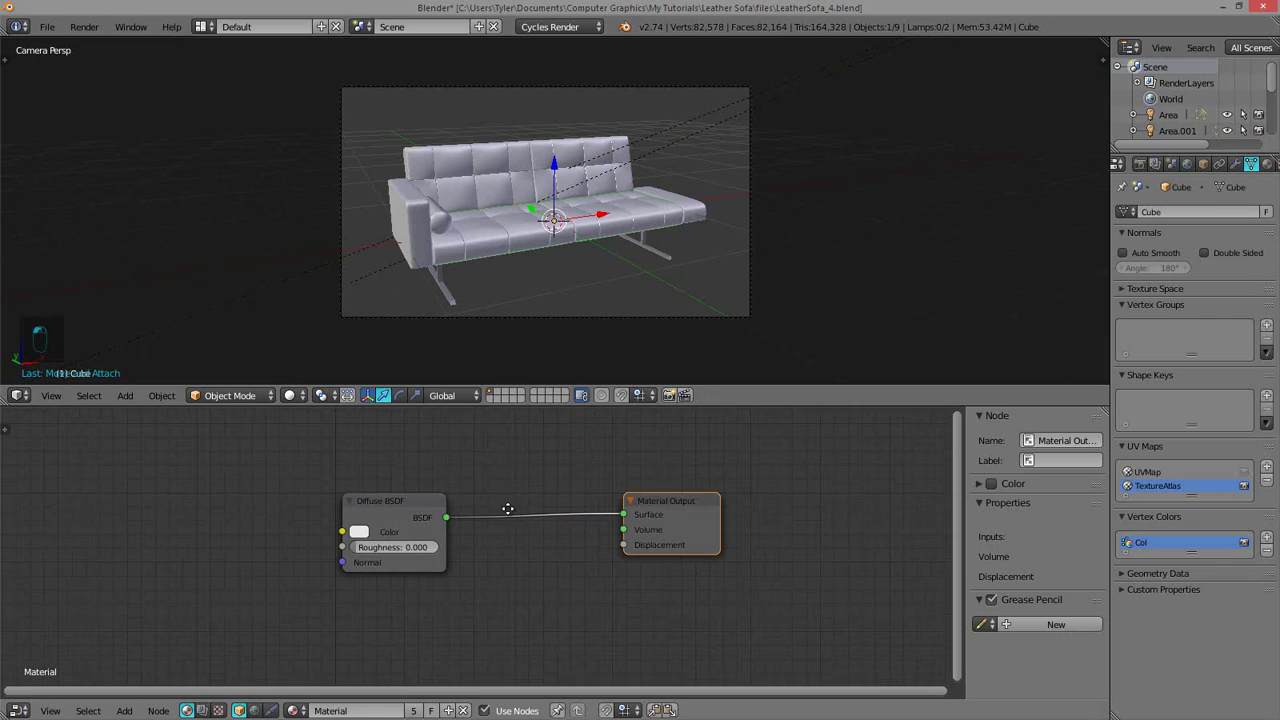
- Add a Glossy BSDF node to the sofa material and place it directly below the Diffuse BSDF node
{"action": "key", "text": "shift+a"}
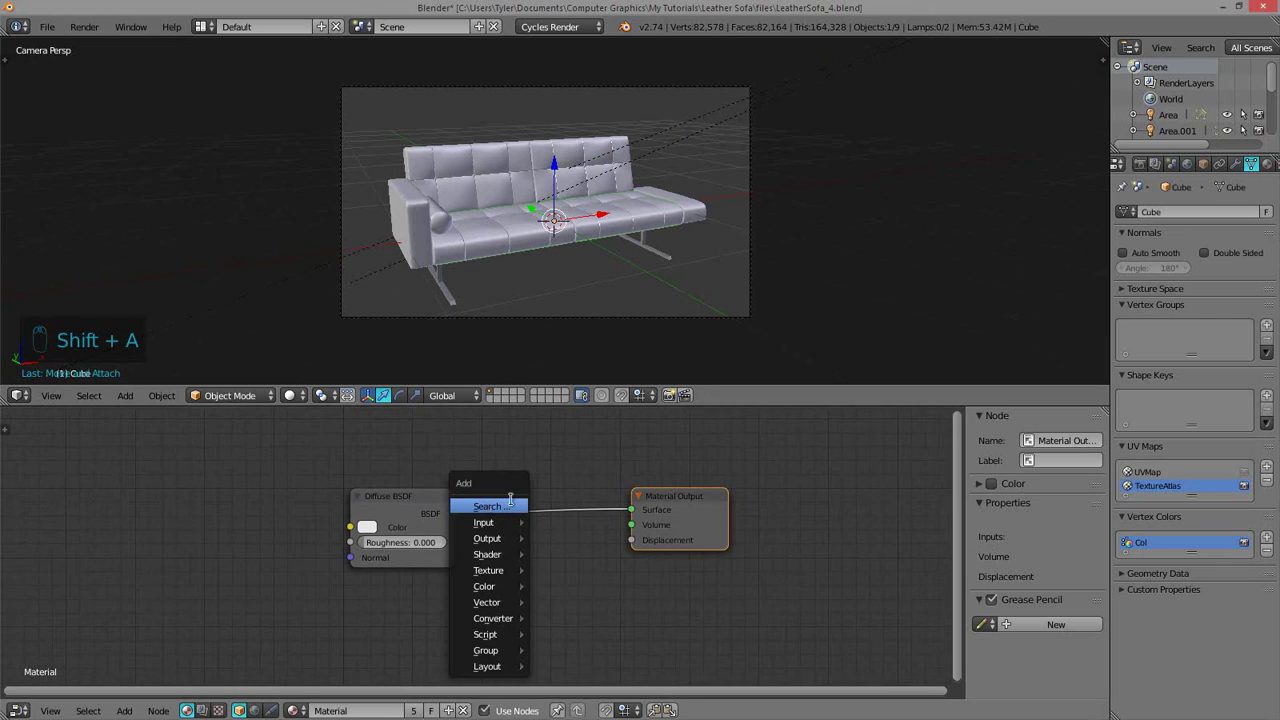
{"action": "left_click", "coordinate": [510, 505]}
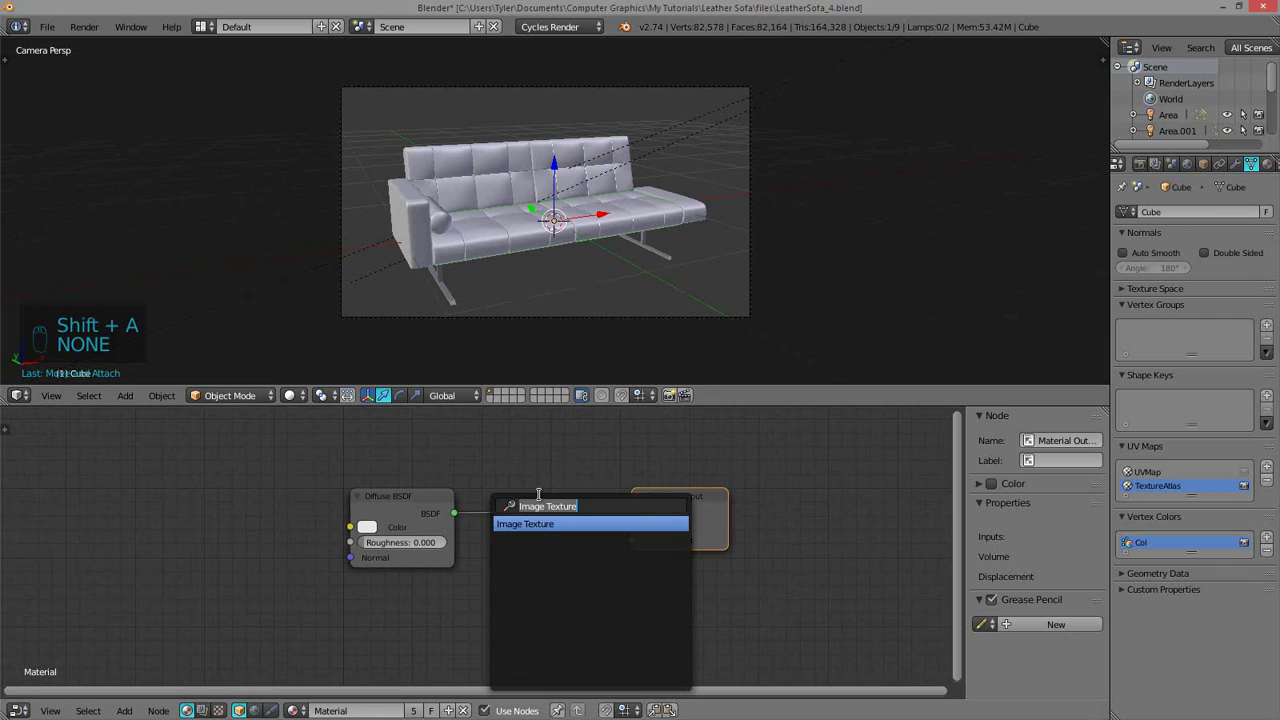
{"action": "type", "text": "glosy"}
{"action": "key", "text": "Return"}
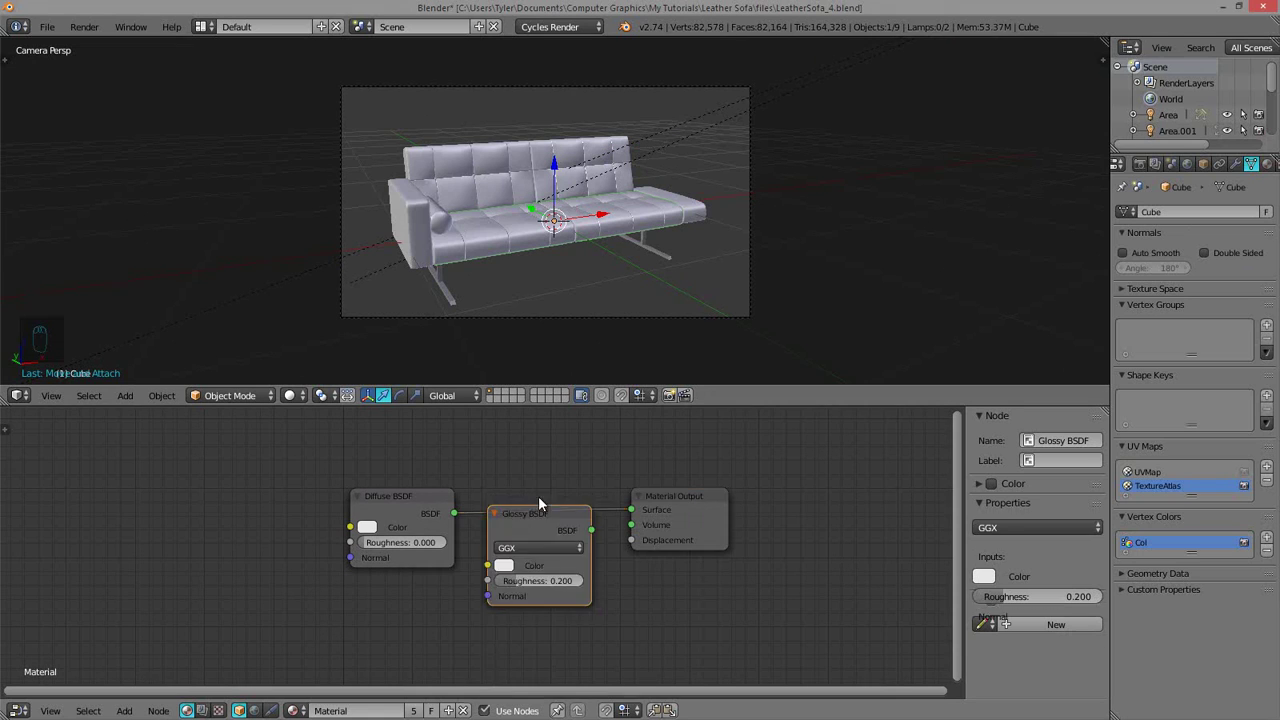
{"action": "left_click", "coordinate": [403, 582]}
- Insert a Mix Shader node between the Diffuse BSDF and Material Output nodes and link the Glossy BSDF to its second Shader input
{"action": "left_click", "coordinate": [502, 537]}
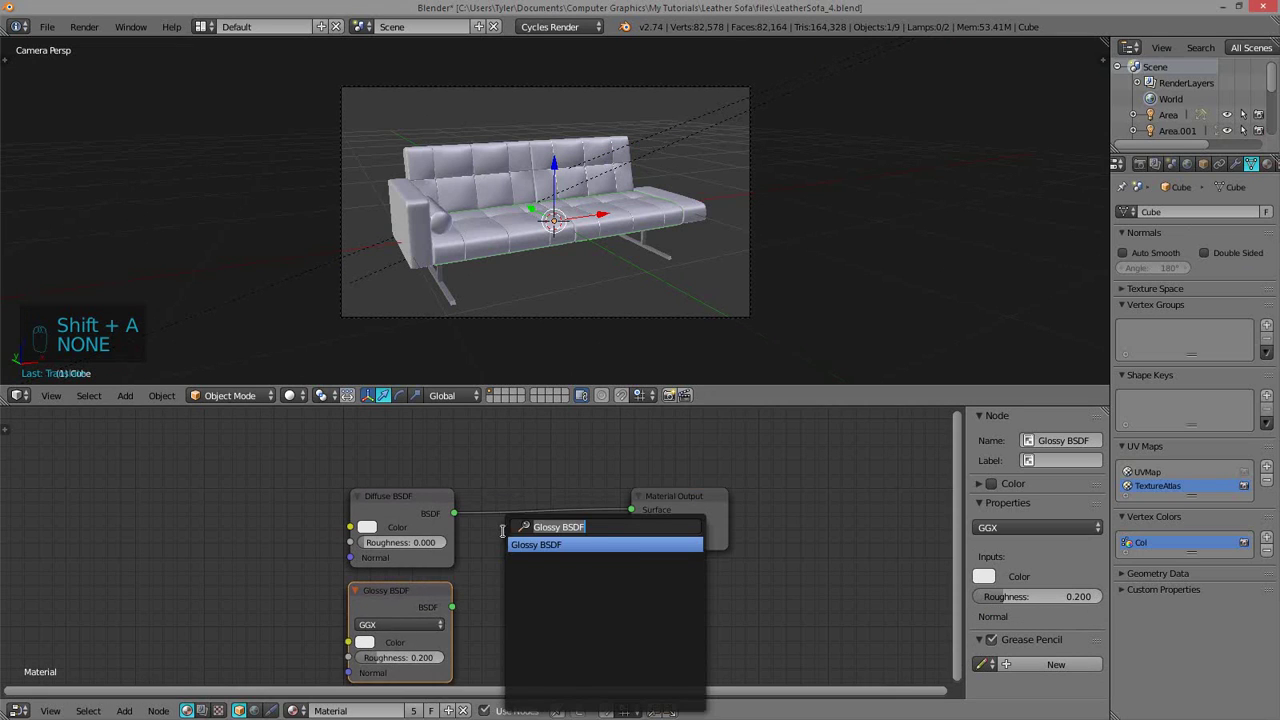
{"action": "type", "text": "mi"}
{"action": "left_click", "coordinate": [545, 546]}
{"action": "left_click", "coordinate": [543, 520]}
{"action": "left_click_drag", "start_coordinate": [724, 497], "coordinate": [824, 500]}
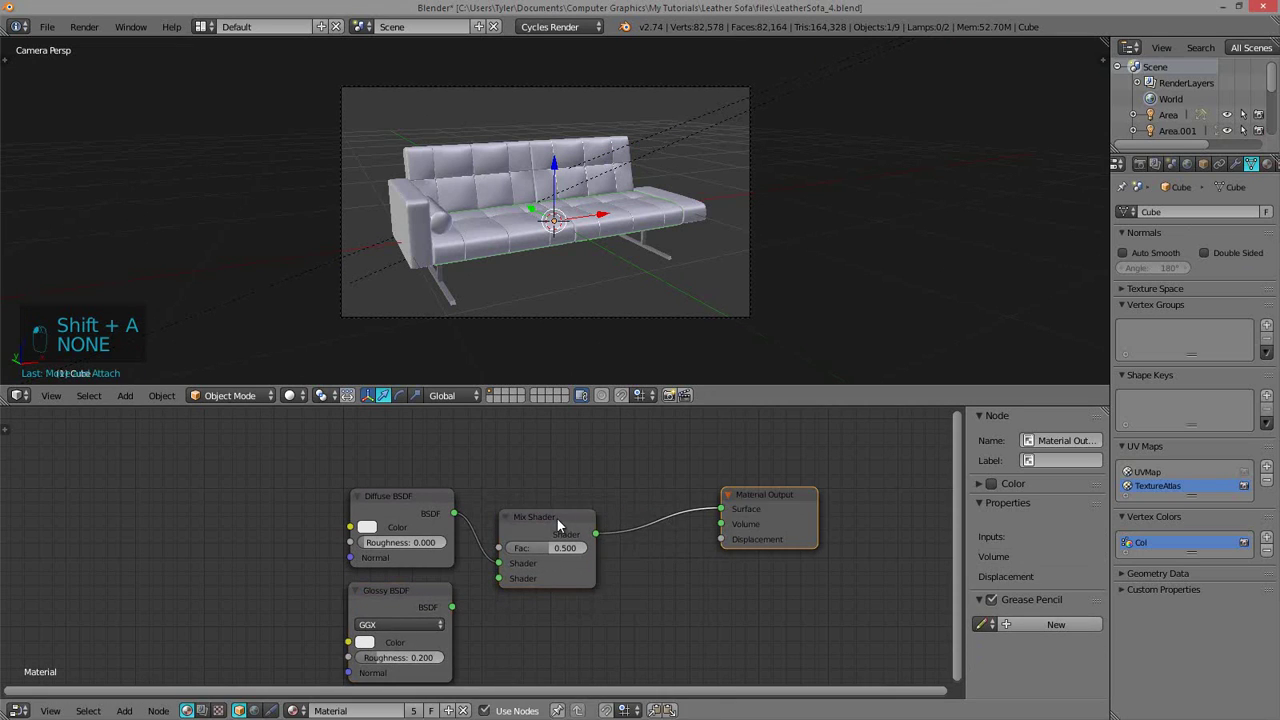
{"action": "left_click_drag", "start_coordinate": [556, 517], "coordinate": [599, 502]}
{"action": "left_click_drag", "start_coordinate": [452, 606], "coordinate": [540, 564]}
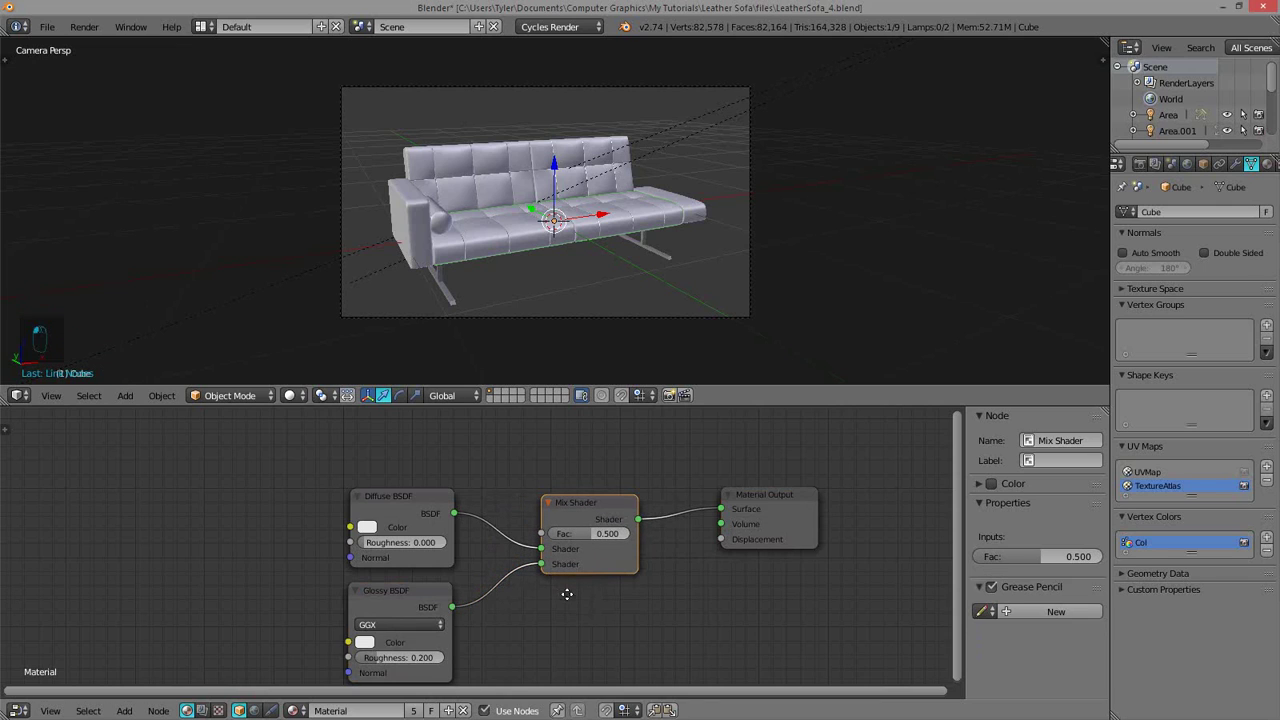
{"action": "key", "text": "shift+a"}
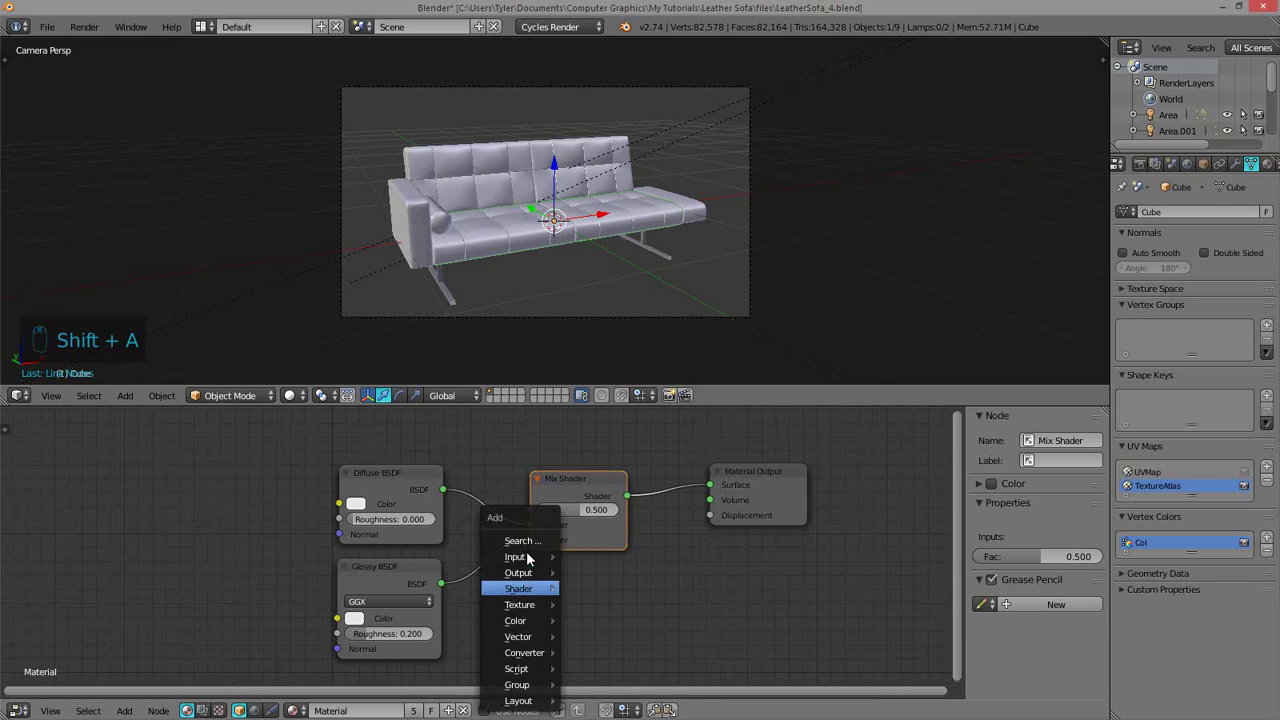
{"action": "left_click", "coordinate": [518, 588]}
{"action": "left_click", "coordinate": [530, 539]}
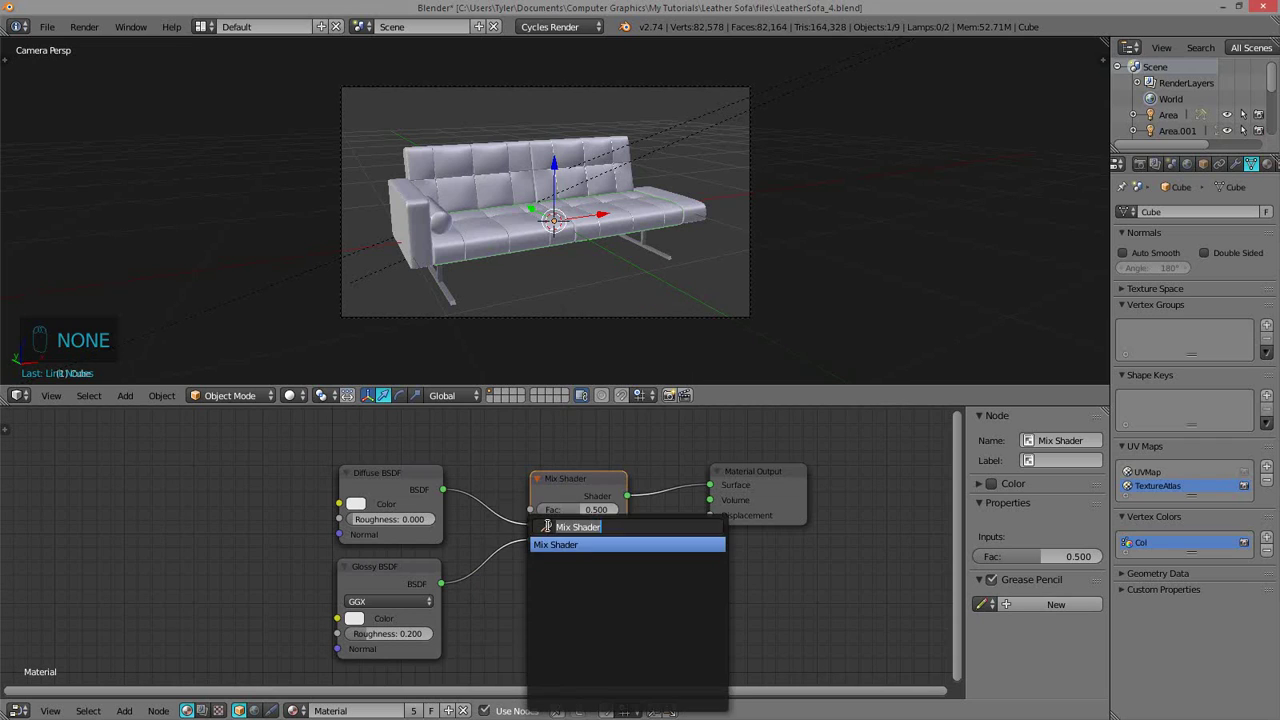
- Add an Image Texture node well before the Diffuse and Glossy BSDF nodes in the sofa material
{"action": "middle_click_drag", "start_coordinate": [429, 524], "coordinate": [501, 532]}
{"action": "scroll", "coordinate": [549, 524], "scroll_direction": "down", "scroll_amount": 2}
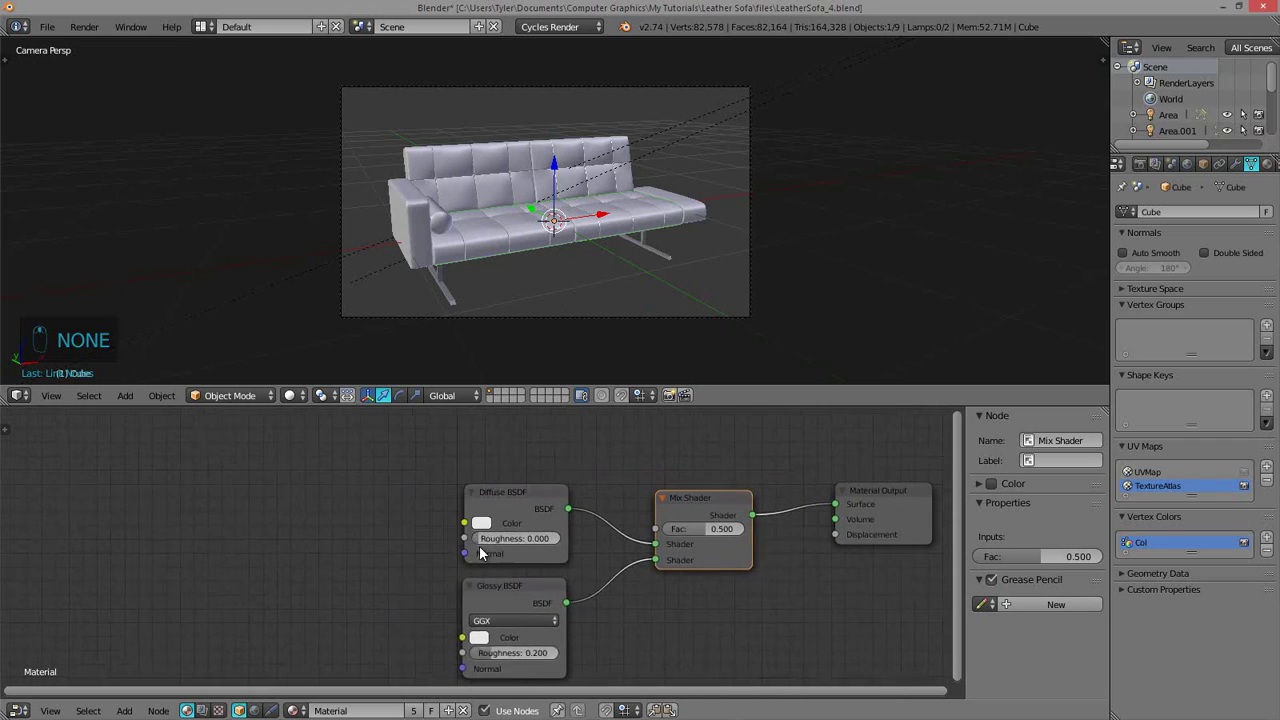
{"action": "key", "text": "shift+a"}
{"action": "left_click", "coordinate": [393, 492]}
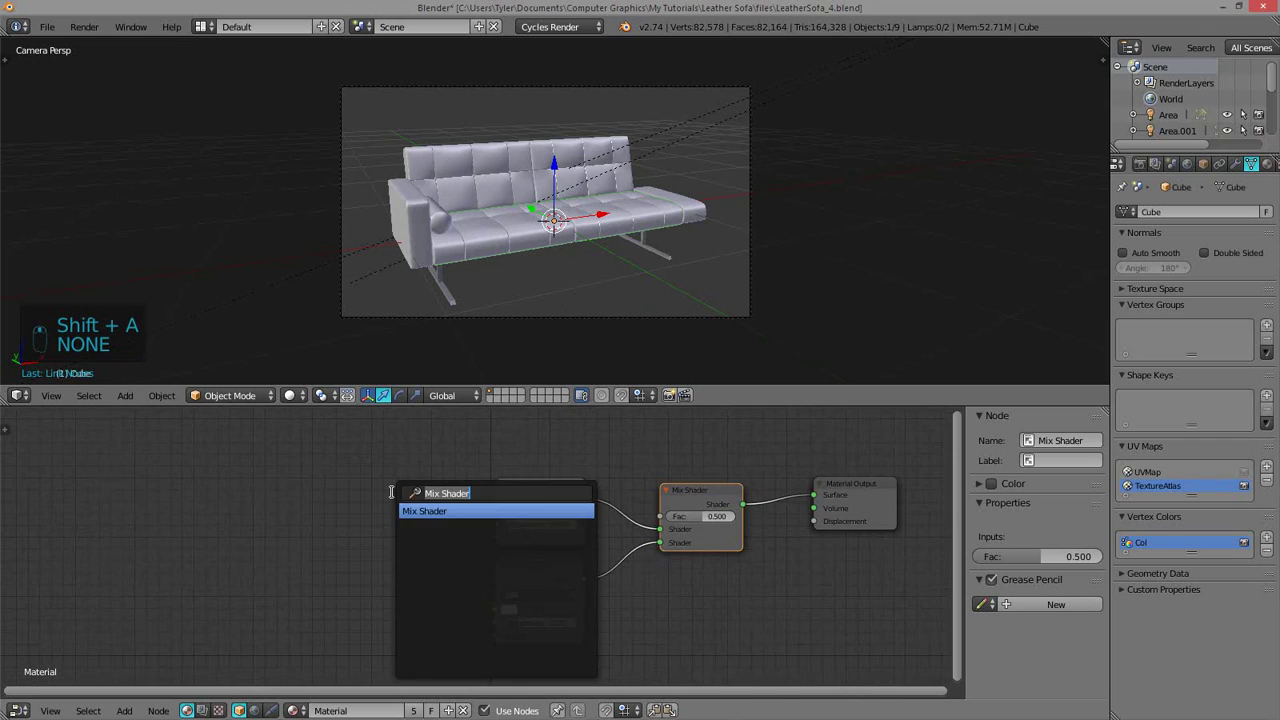
{"action": "left_click", "coordinate": [433, 510]}
{"action": "left_click", "coordinate": [106, 533]}
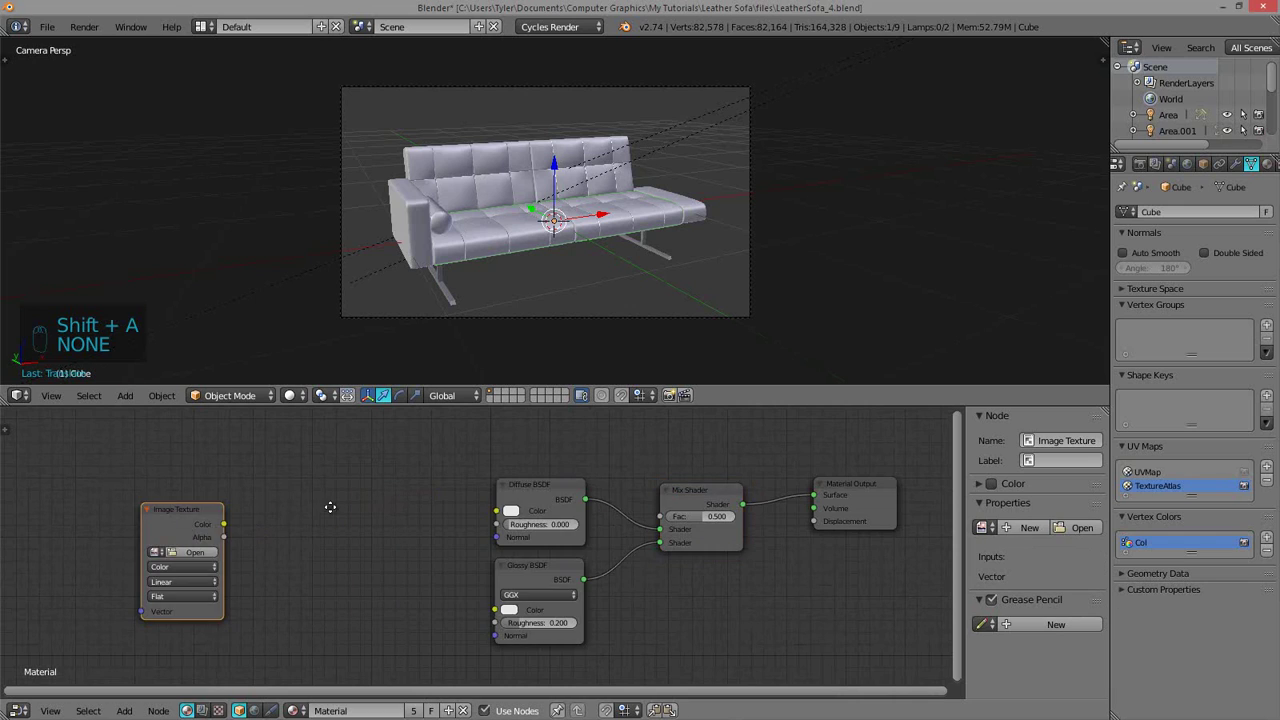
- Load LeatherBase_hn.001.jpg from the Leather Sofa Textures folder into the Image Texture node
{"action": "middle_click_drag", "start_coordinate": [331, 506], "coordinate": [460, 467]}
{"action": "scroll", "coordinate": [460, 467], "scroll_direction": "up", "scroll_amount": 1}
{"action": "left_click", "coordinate": [290, 517]}
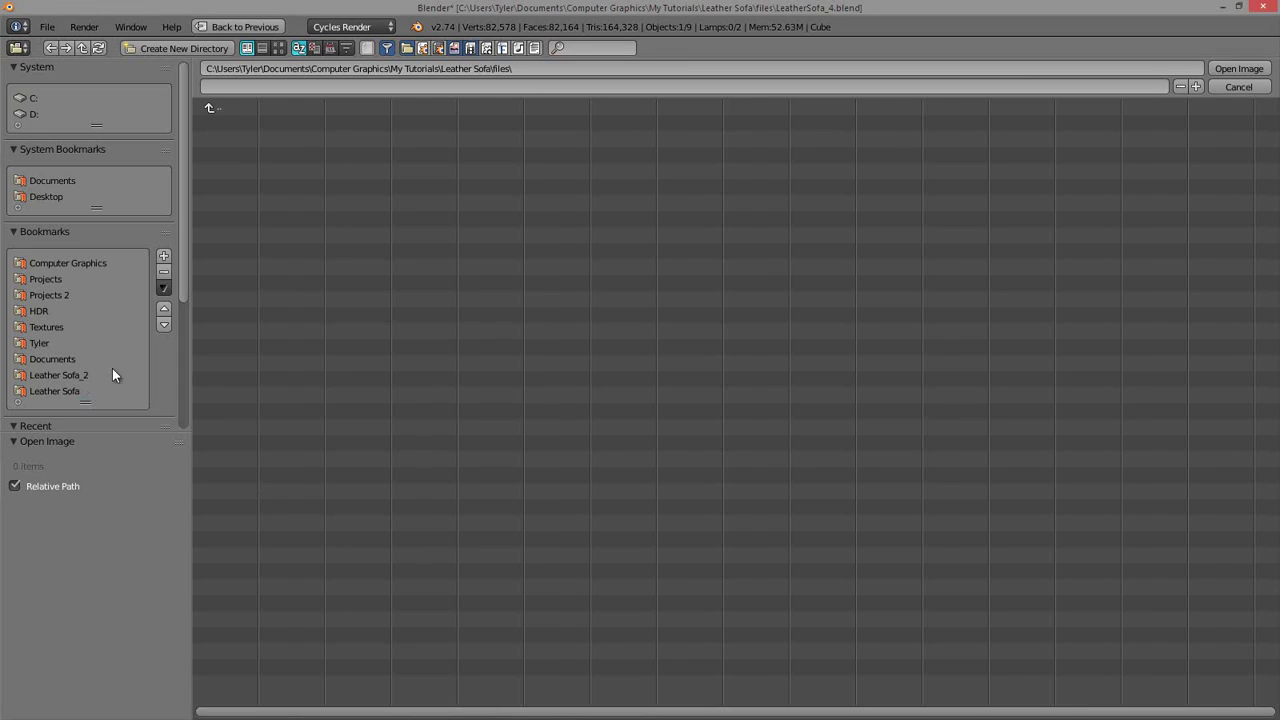
{"action": "left_click", "coordinate": [60, 391]}
{"action": "left_click", "coordinate": [237, 172]}
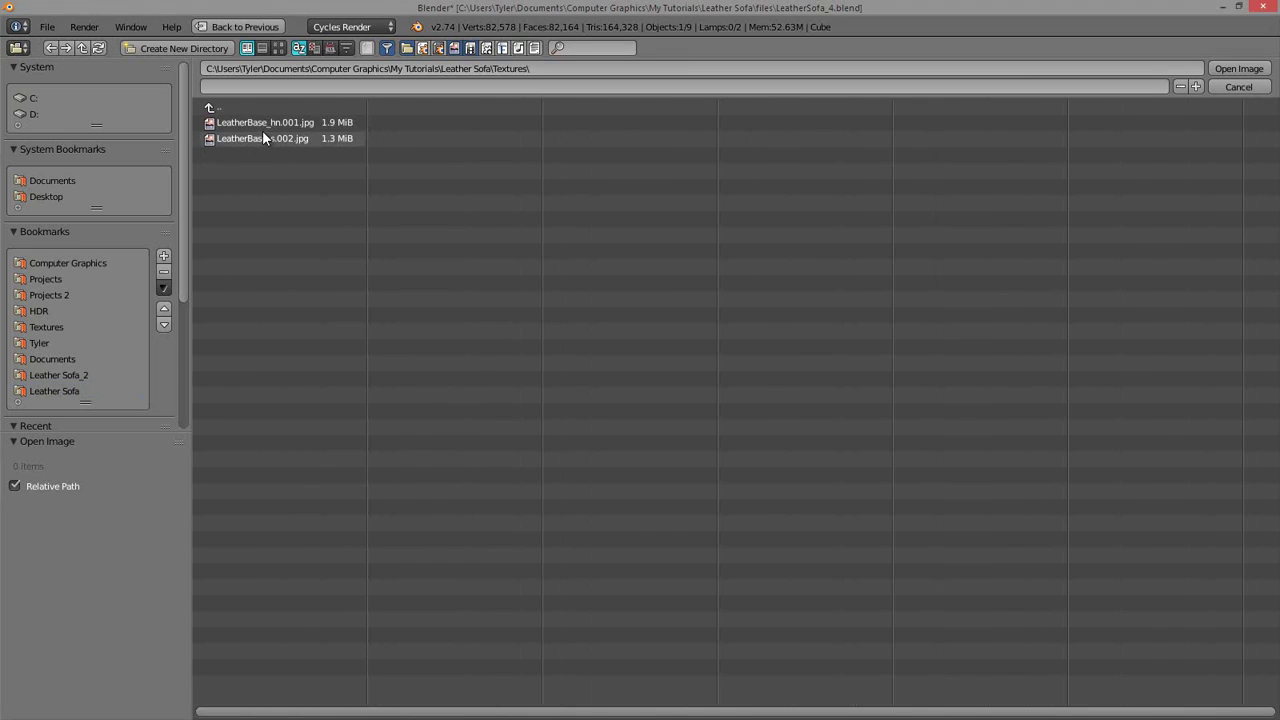
{"action": "left_click", "coordinate": [225, 124]}
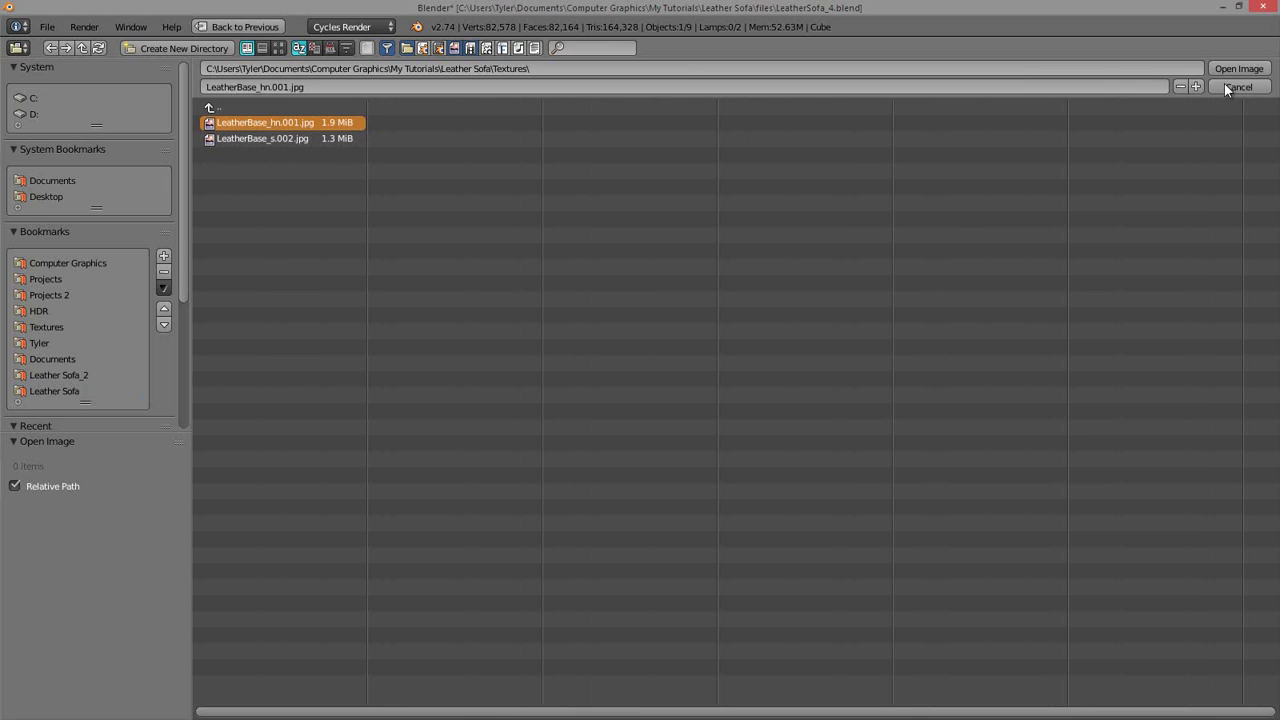
{"action": "key", "text": "Return"}
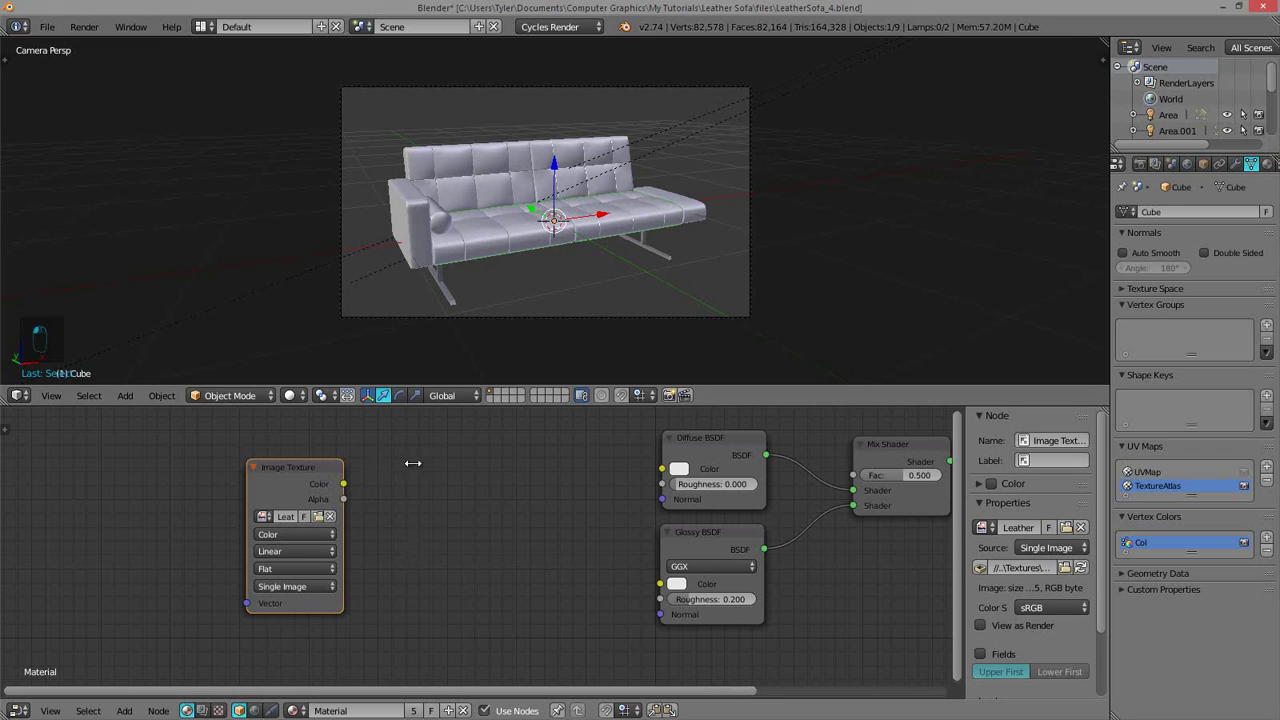
- Add a Mapping node and arrange it directly before the Image Texture node
{"action": "left_click_drag", "start_coordinate": [287, 467], "coordinate": [429, 469]}
{"action": "middle_click_drag", "start_coordinate": [300, 486], "coordinate": [455, 492]}
{"action": "left_click_drag", "start_coordinate": [586, 476], "coordinate": [484, 504]}
{"action": "key", "text": "shift+a"}
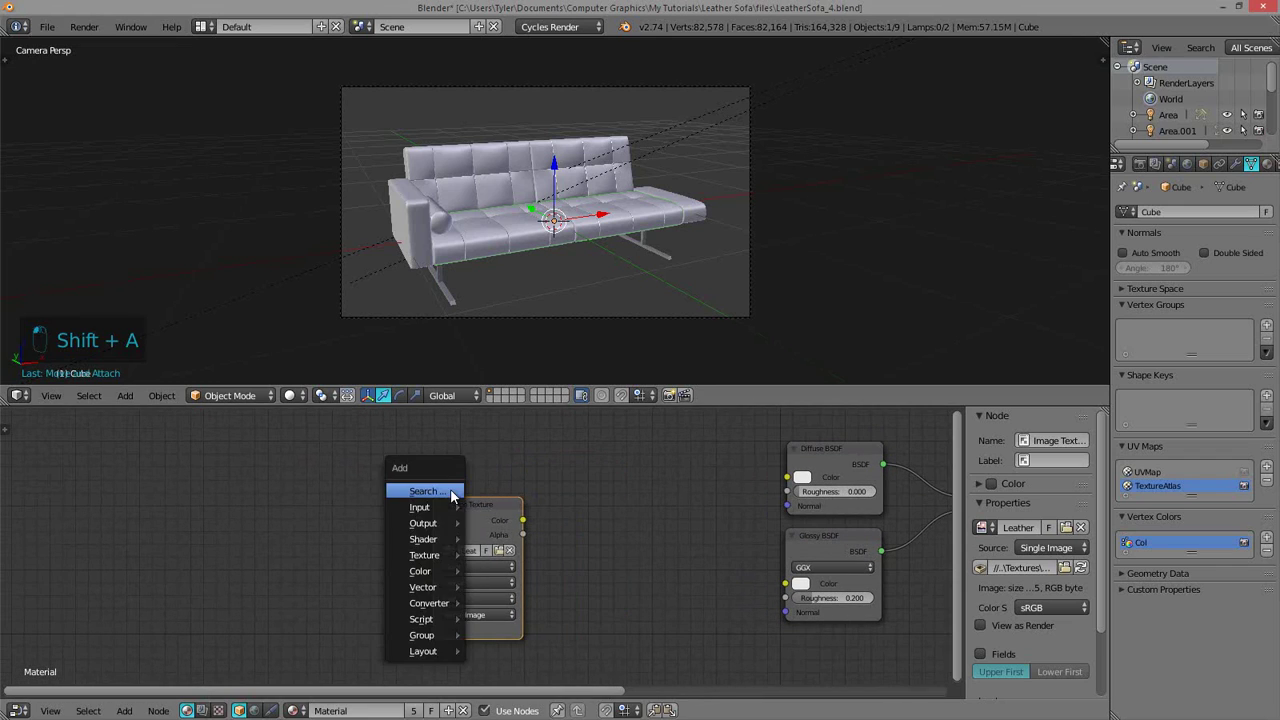
{"action": "left_click", "coordinate": [451, 494]}
{"action": "type", "text": "mapp"}
{"action": "left_click", "coordinate": [507, 505]}
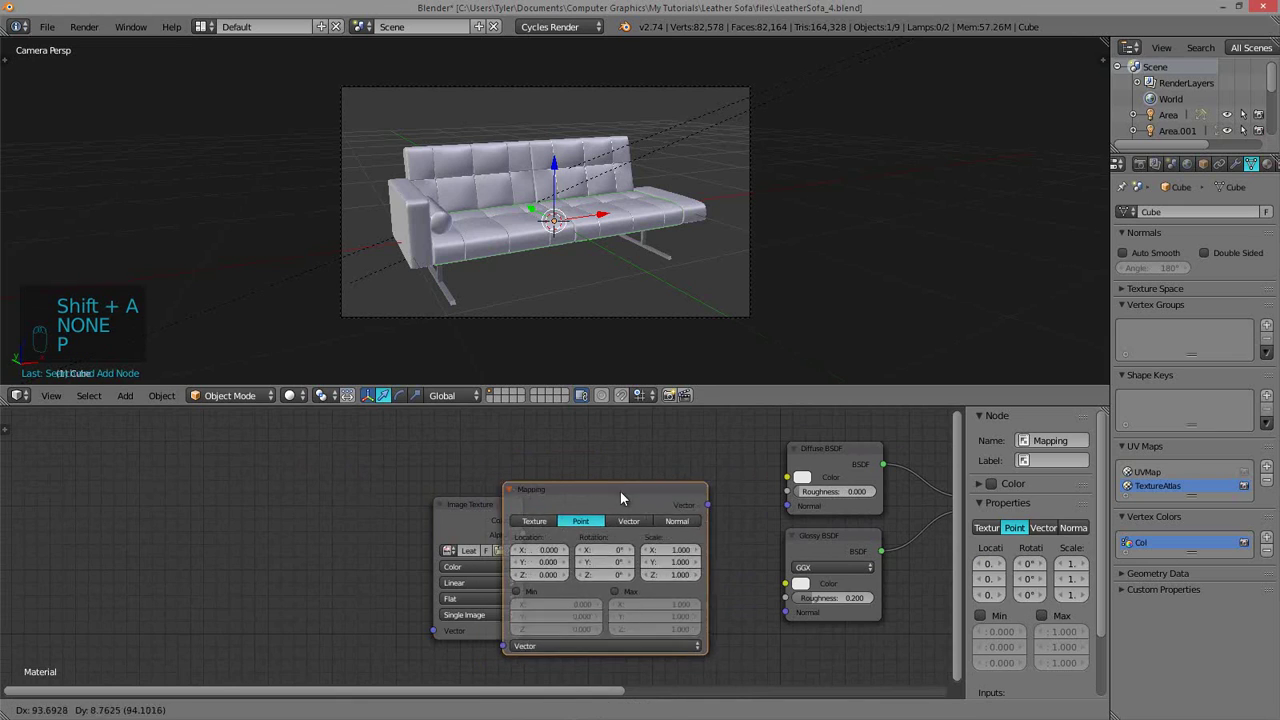
{"action": "left_click", "coordinate": [692, 486]}
{"action": "left_click_drag", "start_coordinate": [490, 511], "coordinate": [279, 533]}
{"action": "mouse_move", "coordinate": [594, 492]}
{"action": "left_mouse_down"}
{"action": "mouse_move", "coordinate": [365, 481]}
{"action": "mouse_move", "coordinate": [571, 523]}
{"action": "mouse_move", "coordinate": [309, 505]}
{"action": "mouse_move", "coordinate": [249, 531]}
{"action": "mouse_move", "coordinate": [579, 492]}
{"action": "left_mouse_up"}
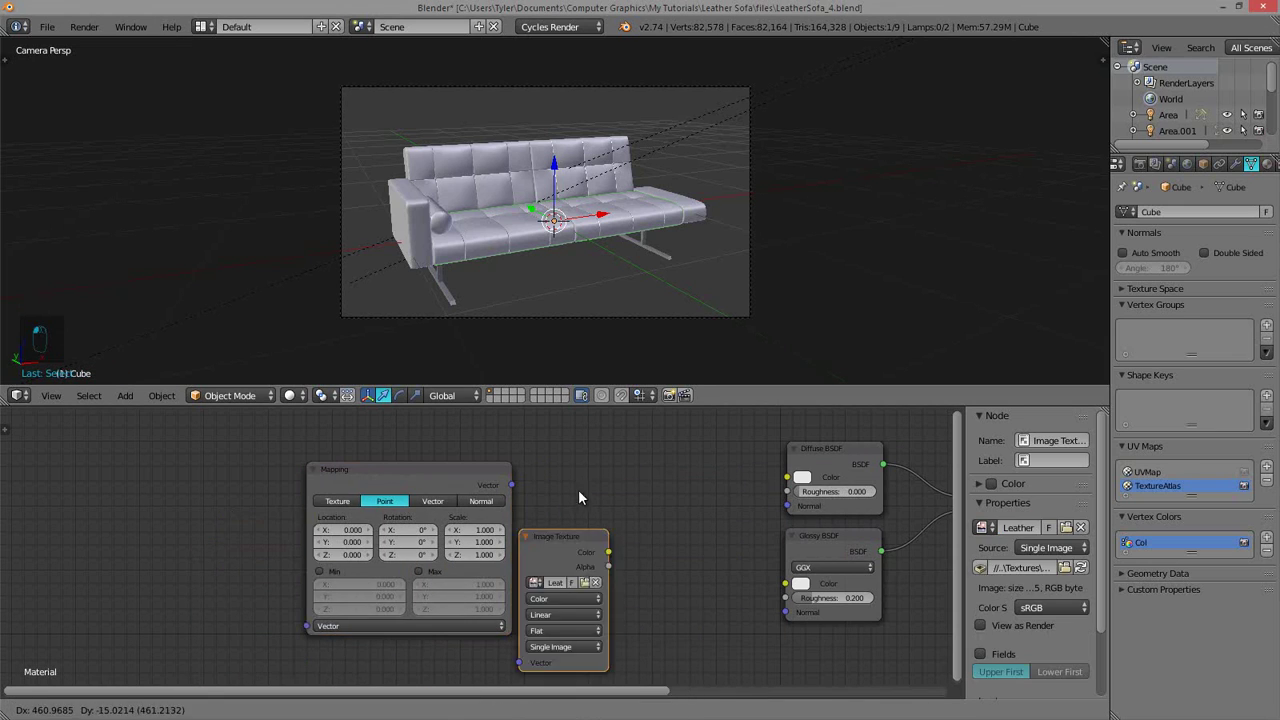
{"action": "left_click", "coordinate": [584, 473]}
- Add a Texture Coordinate node before the Mapping node and link its UV output to the Mapping's Vector input
{"action": "key", "text": "shift+a"}
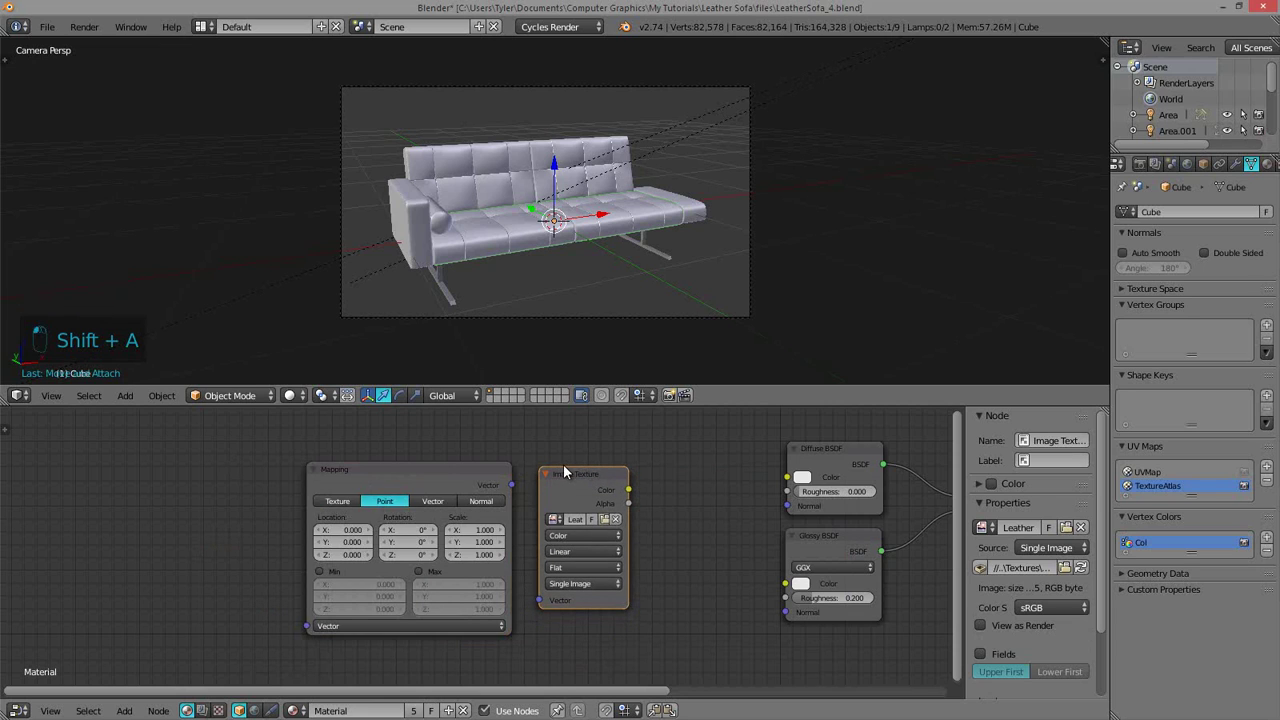
{"action": "key", "text": "shift+a"}
{"action": "left_click", "coordinate": [248, 513]}
{"action": "type", "text": "Mapping"}
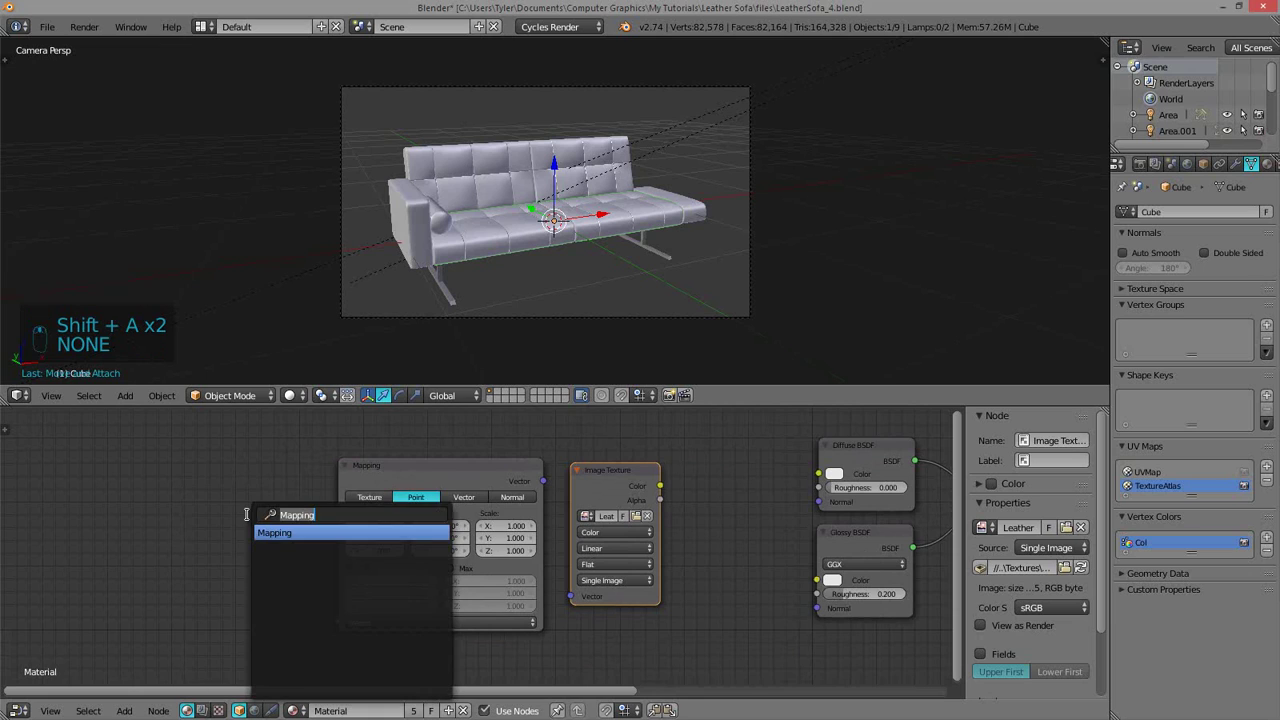
{"action": "type", "text": "text"}
{"action": "left_click", "coordinate": [286, 530]}
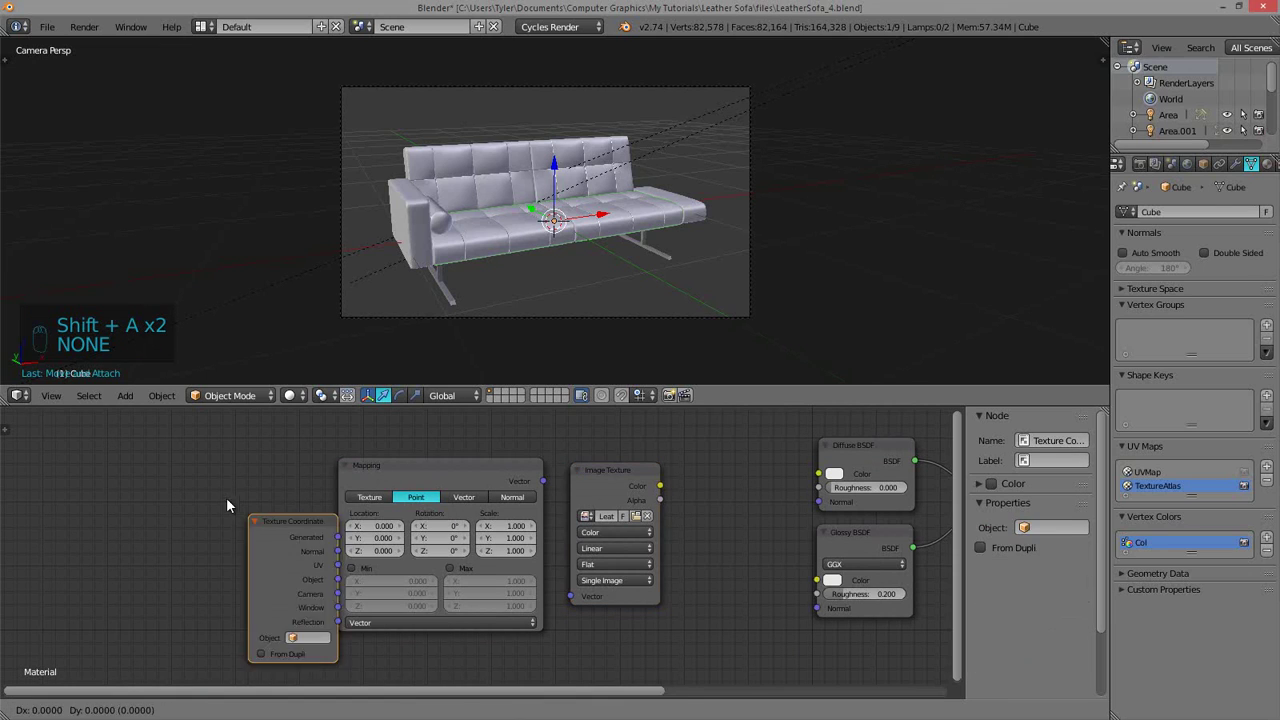
{"action": "left_click", "coordinate": [222, 518]}
{"action": "left_click_drag", "start_coordinate": [222, 518], "coordinate": [244, 514]}
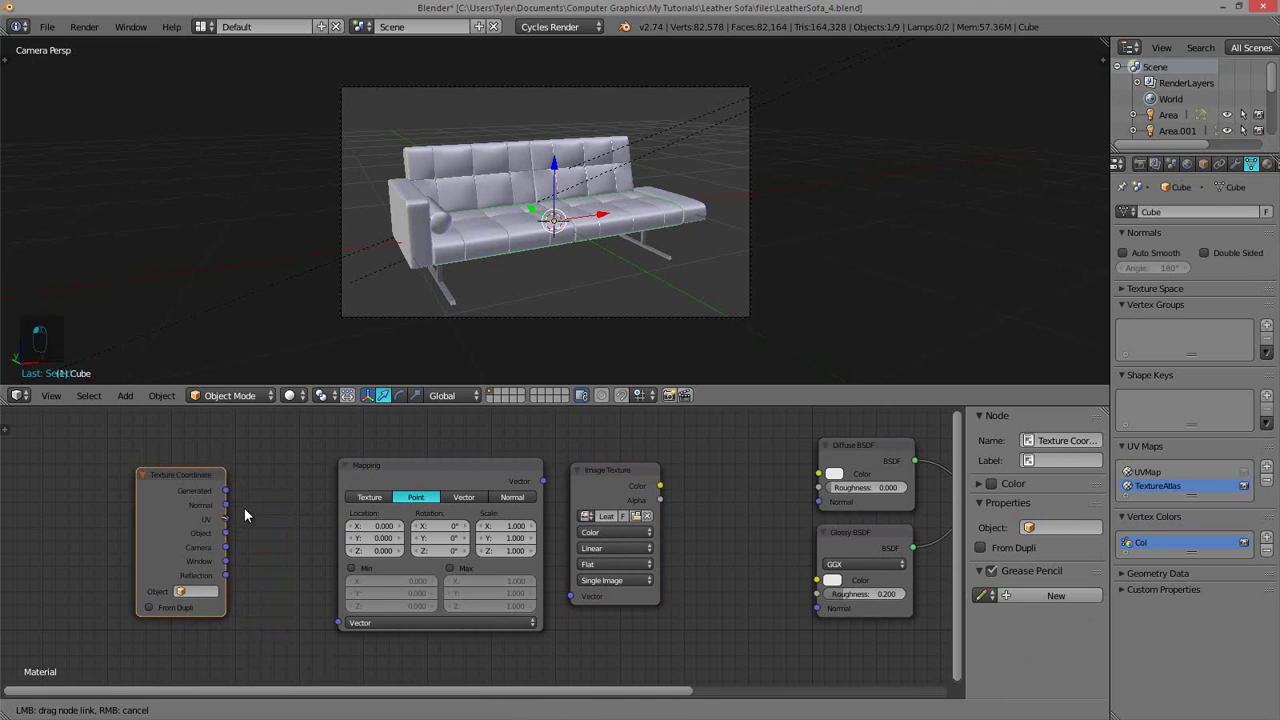
{"action": "left_click_drag", "start_coordinate": [296, 623], "coordinate": [340, 618]}
- Link the Mapping node's Vector output to the Image Texture's Vector input and space both nodes more evenly
{"action": "left_click_drag", "start_coordinate": [418, 479], "coordinate": [331, 472]}
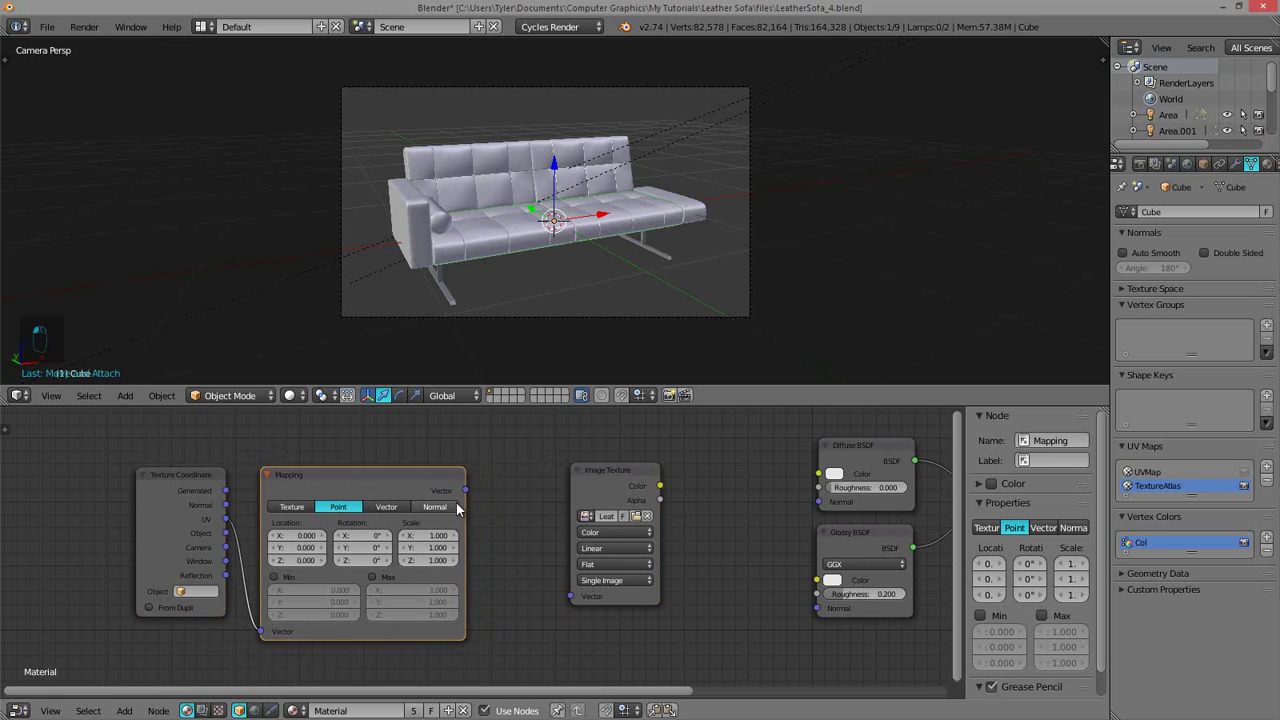
{"action": "left_click_drag", "start_coordinate": [466, 490], "coordinate": [484, 450]}
{"action": "left_click_drag", "start_coordinate": [567, 600], "coordinate": [570, 597]}
{"action": "left_click_drag", "start_coordinate": [600, 473], "coordinate": [530, 478]}
- Add a Normal Map node between the Image Texture node and the two BSDF shaders
{"action": "middle_click_drag", "start_coordinate": [545, 514], "coordinate": [411, 512]}
{"action": "scroll", "coordinate": [411, 512], "scroll_direction": "up", "scroll_amount": 1}
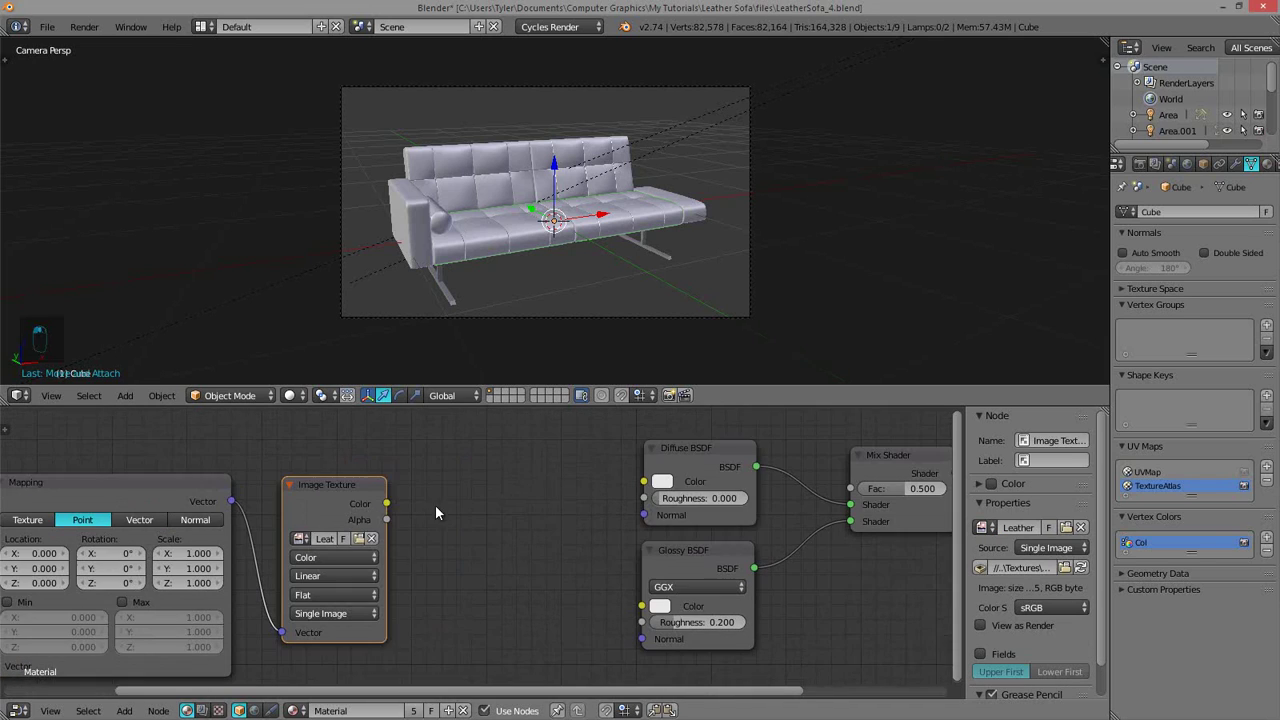
{"action": "key", "text": "shift+a"}
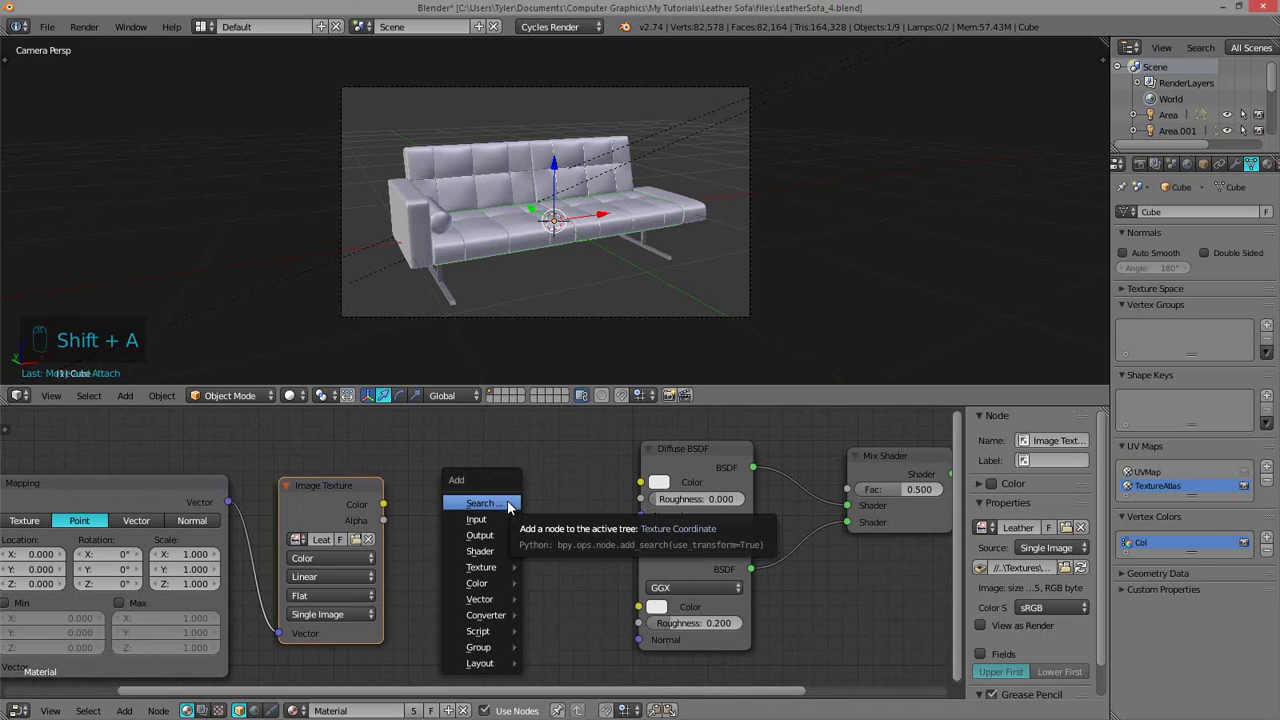
{"action": "left_click", "coordinate": [508, 504]}
{"action": "type", "text": "b"}
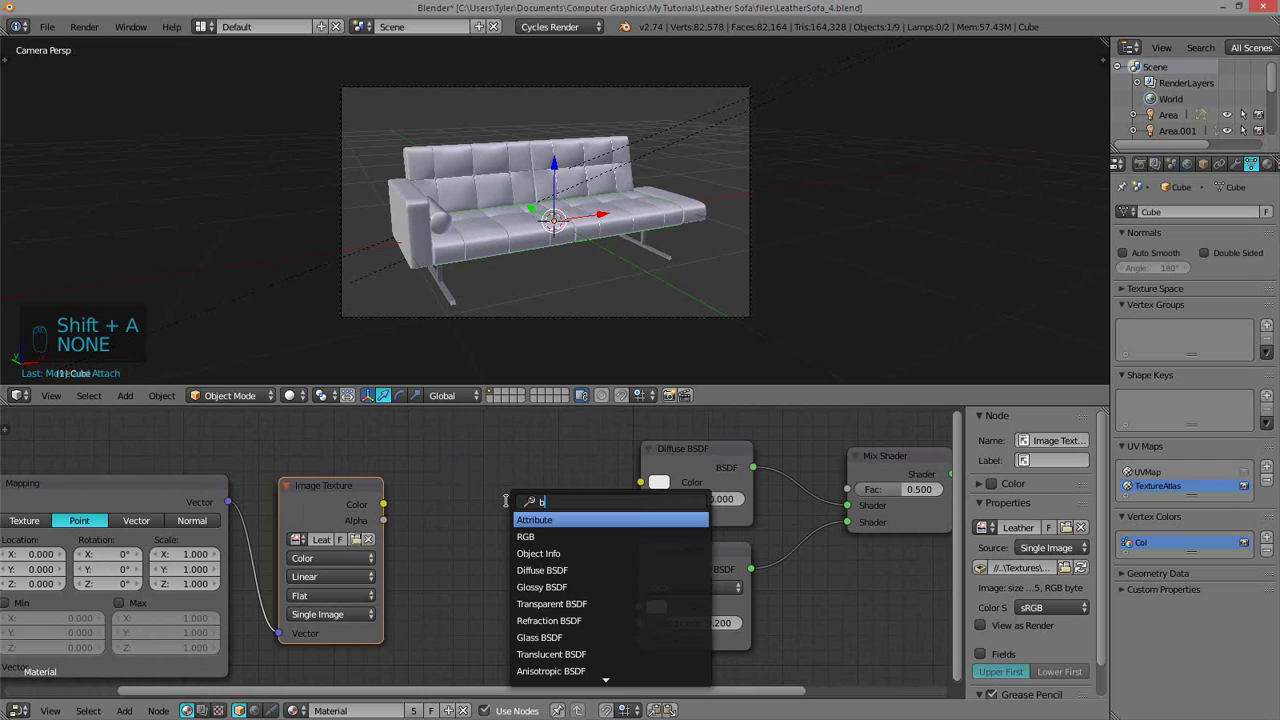
{"action": "type", "text": "um"}
{"action": "key", "text": "BackSpace"}
{"action": "key", "text": "BackSpace"}
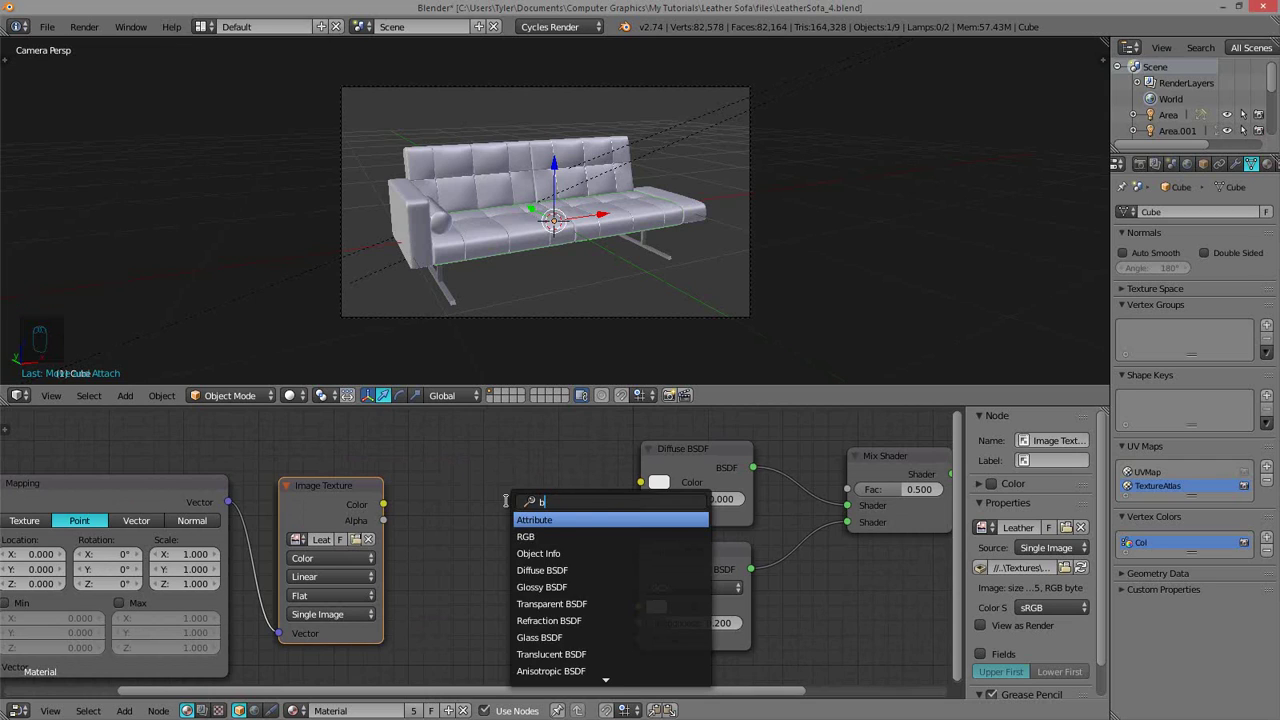
{"action": "type", "text": "norma"}
{"action": "key", "text": "Return"}
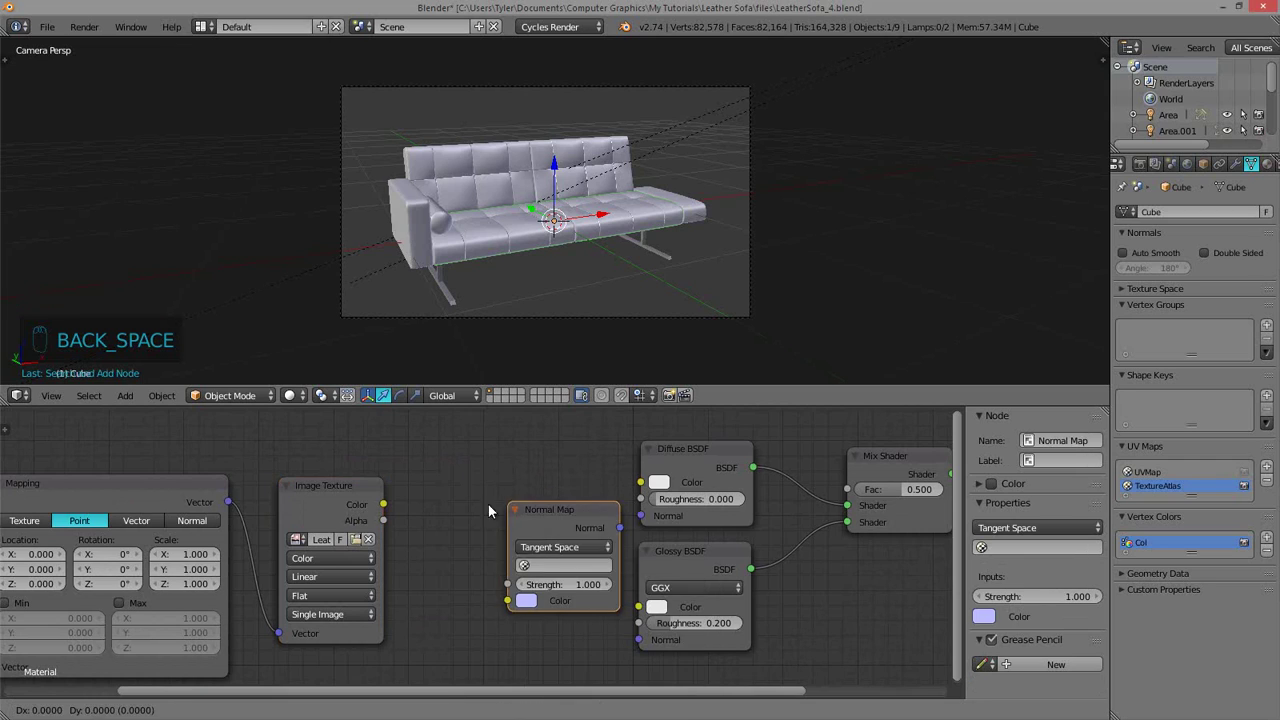
{"action": "left_click", "coordinate": [443, 491]}
- Link the Normal Map's output to the Normal inputs of both BSDF shaders and the image's Color output to the Normal Map's Color input
{"action": "left_click_drag", "start_coordinate": [555, 519], "coordinate": [584, 413]}
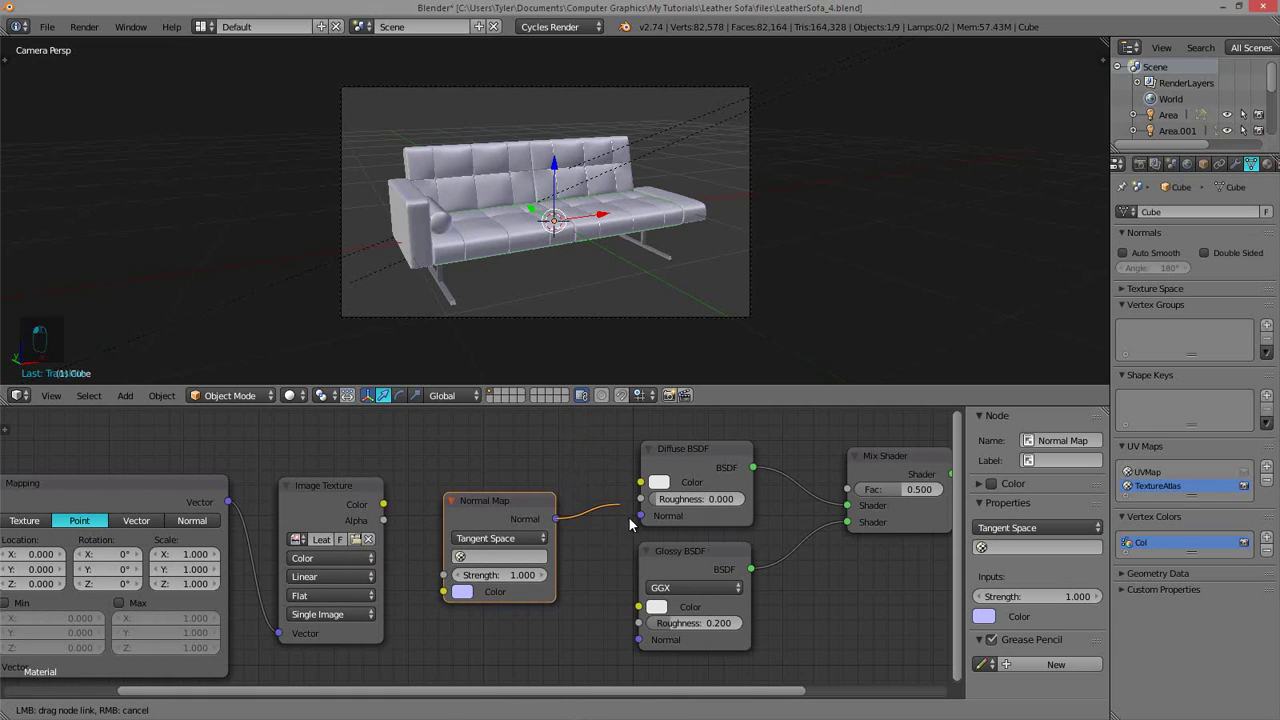
{"action": "left_click_drag", "start_coordinate": [605, 528], "coordinate": [638, 640]}
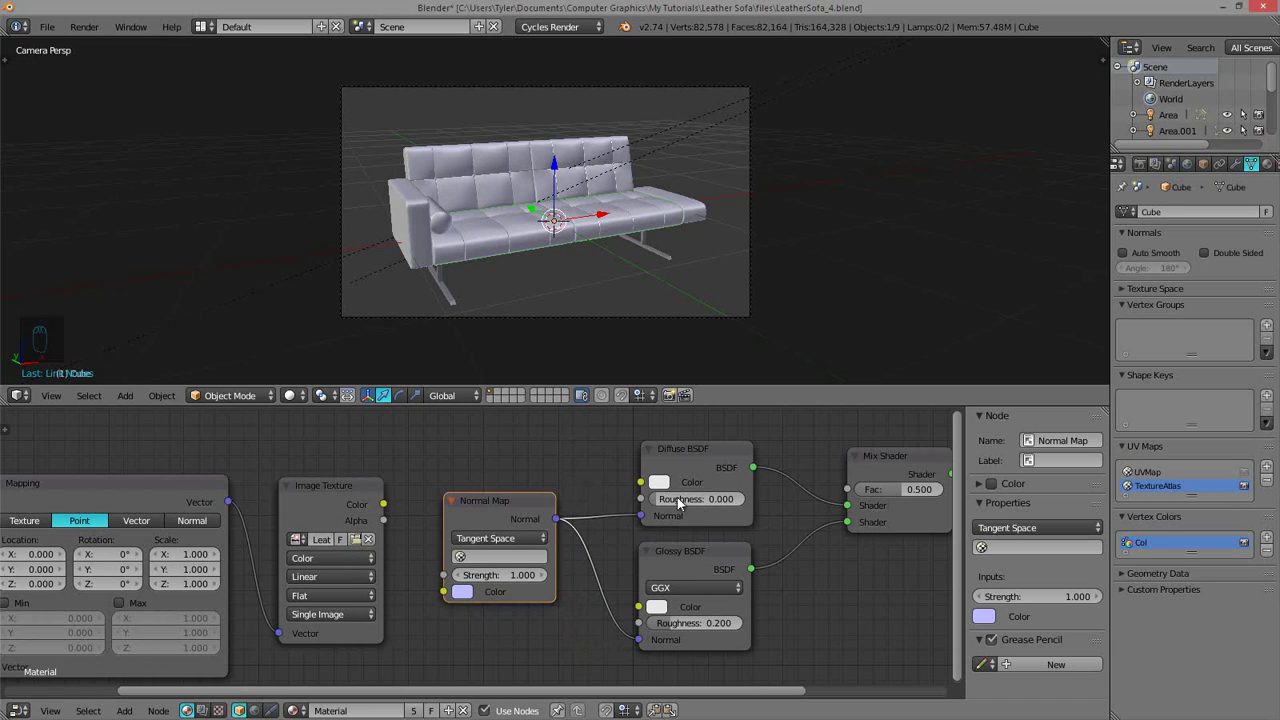
{"action": "scroll", "coordinate": [522, 512], "scroll_direction": "up", "scroll_amount": 1}
{"action": "left_click_drag", "start_coordinate": [413, 493], "coordinate": [484, 562]}
{"action": "left_click", "coordinate": [483, 545]}
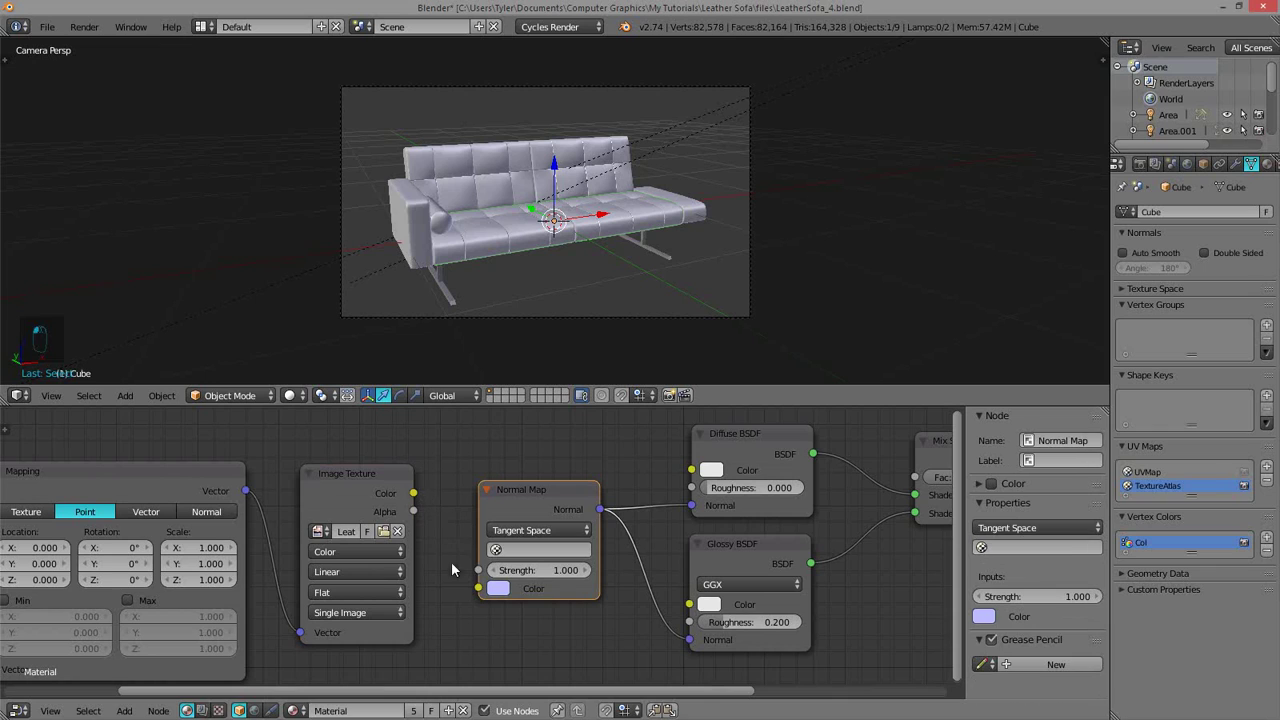
{"action": "left_click_drag", "start_coordinate": [413, 493], "coordinate": [455, 557]}
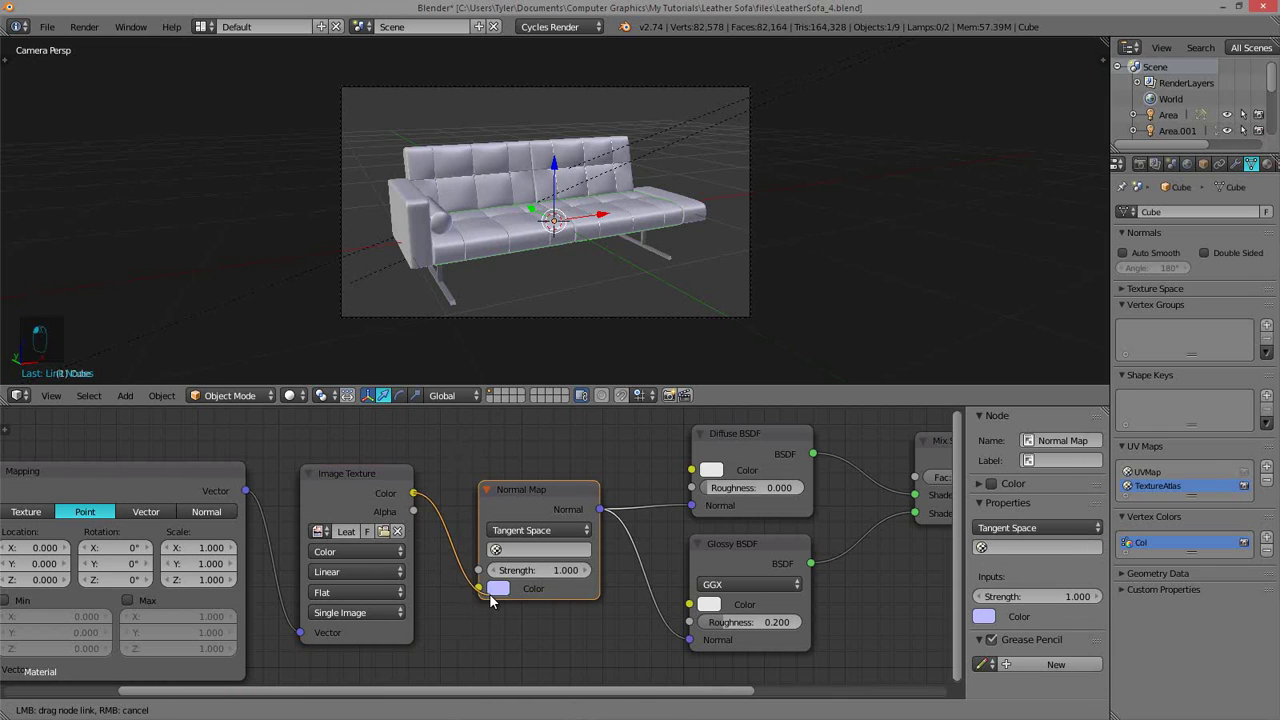
{"action": "left_click_drag", "start_coordinate": [490, 600], "coordinate": [460, 540]}
{"action": "left_click_drag", "start_coordinate": [413, 492], "coordinate": [479, 590]}
- Set the leather Image Texture node's color space to Non-Color Data
{"action": "middle_click_drag", "start_coordinate": [480, 596], "coordinate": [537, 551]}
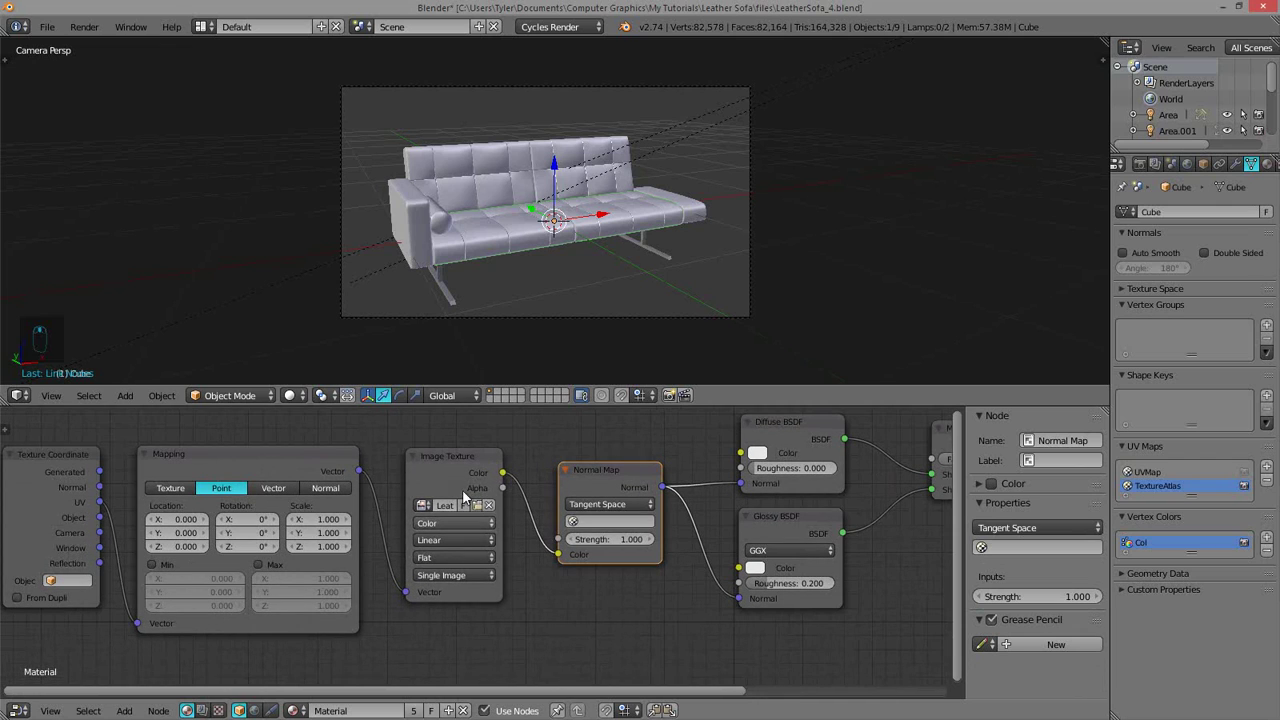
{"action": "left_click", "coordinate": [455, 458]}
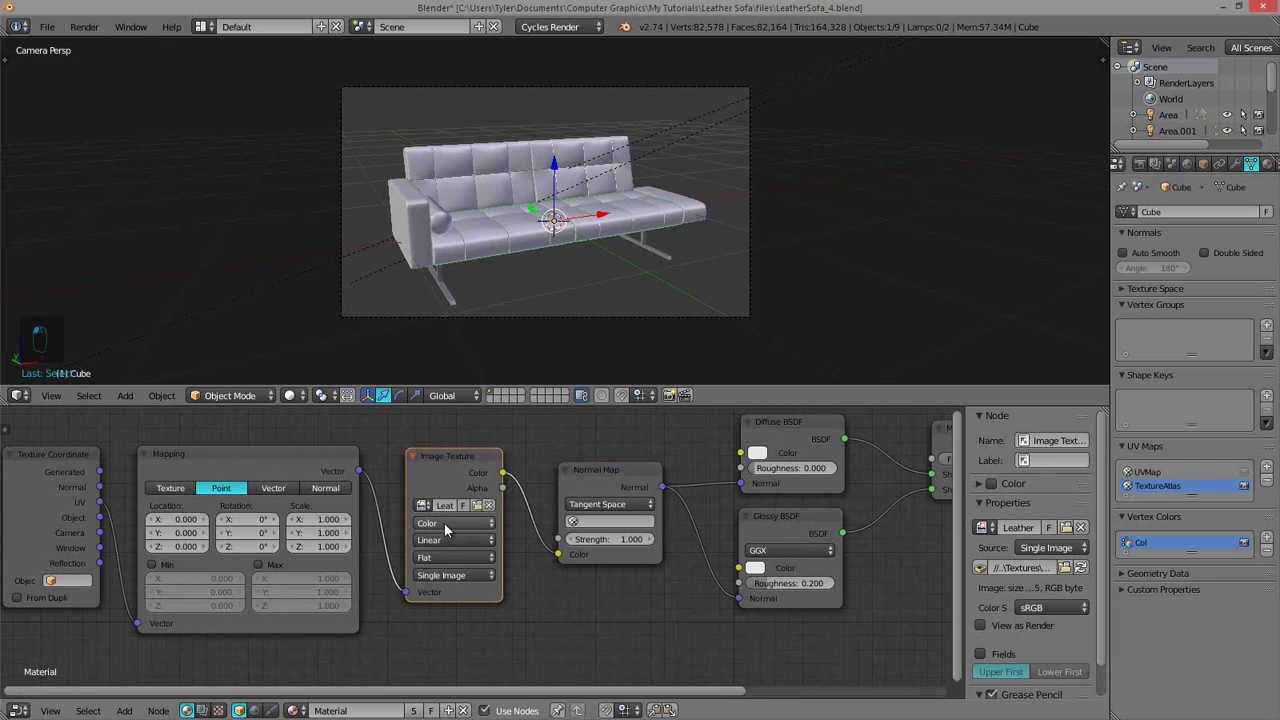
{"action": "left_click", "coordinate": [444, 523]}
{"action": "left_click", "coordinate": [456, 493]}
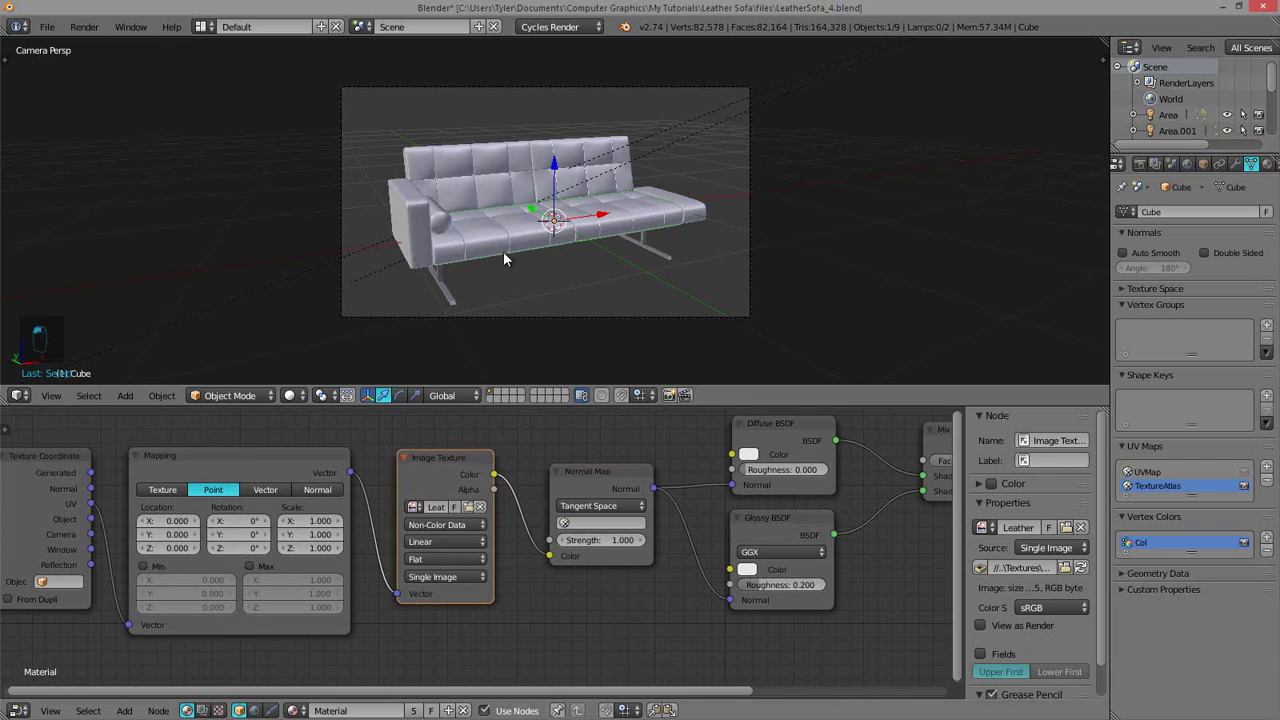
- Preview the sofa in Rendered shading and limit the render border to most of its backrest and seat
{"action": "key", "text": "z"}
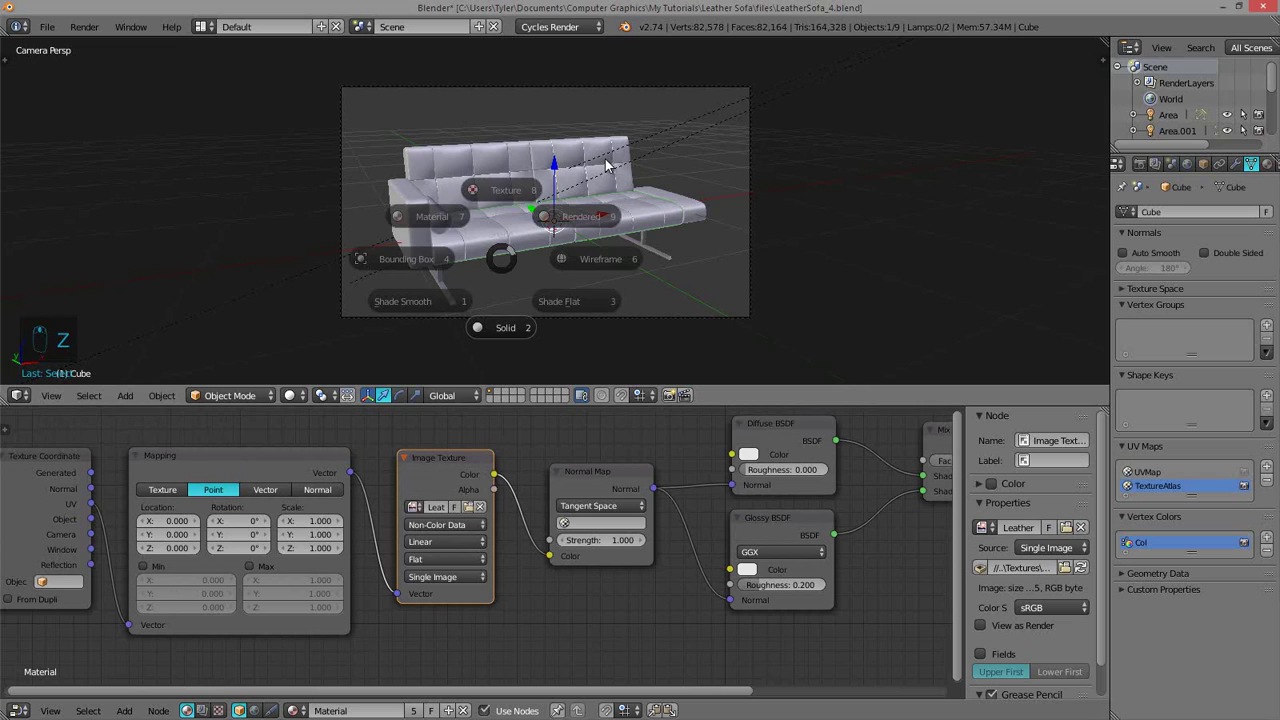
{"action": "left_click", "coordinate": [515, 222]}
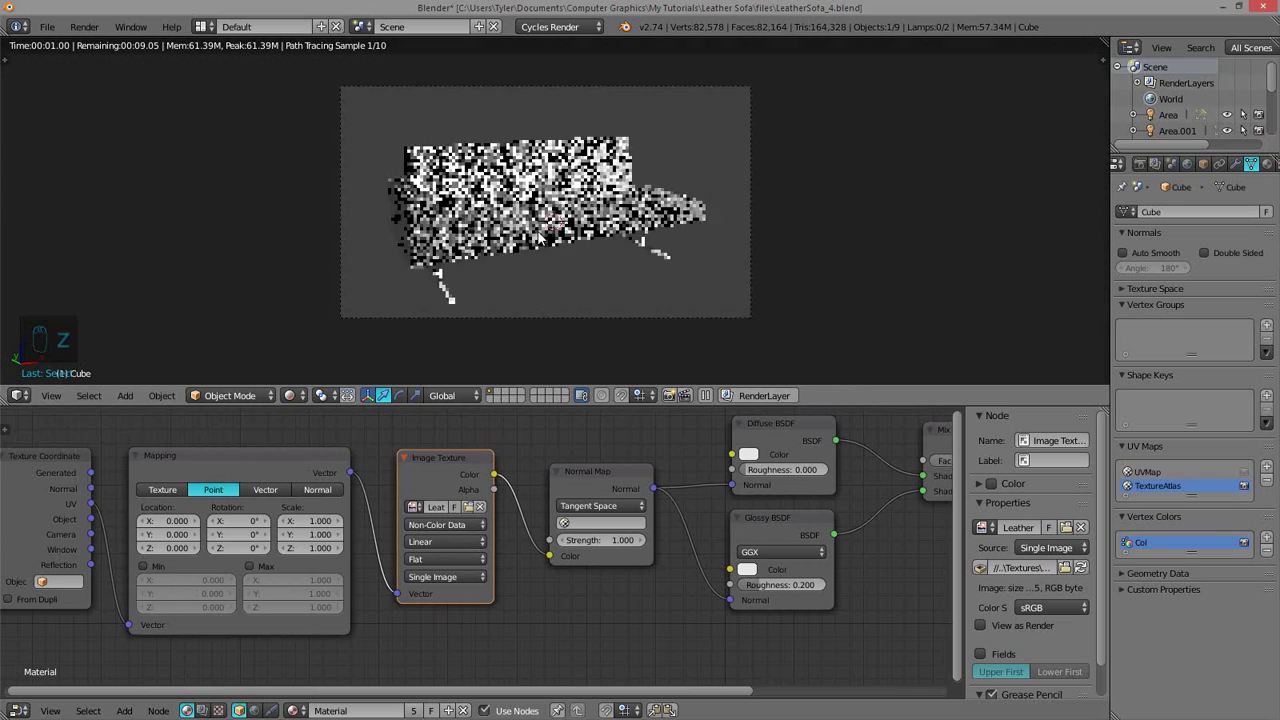
{"action": "key", "text": "shift+b"}
{"action": "key", "text": "shift+b"}
{"action": "left_click_drag", "start_coordinate": [423, 129], "coordinate": [633, 246]}
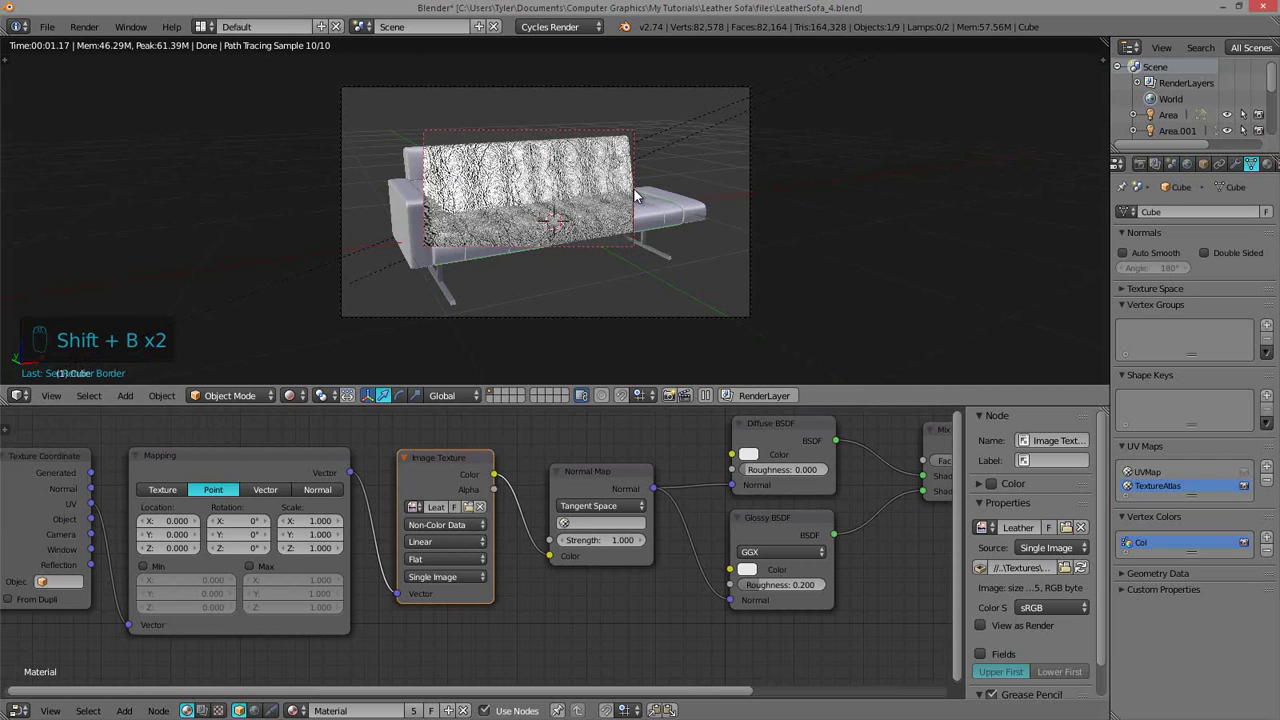
- Redraw the render border around the central part of the sofa's backrest and check the leather texture there
{"action": "scroll", "coordinate": [598, 266], "scroll_direction": "up", "scroll_amount": 6}
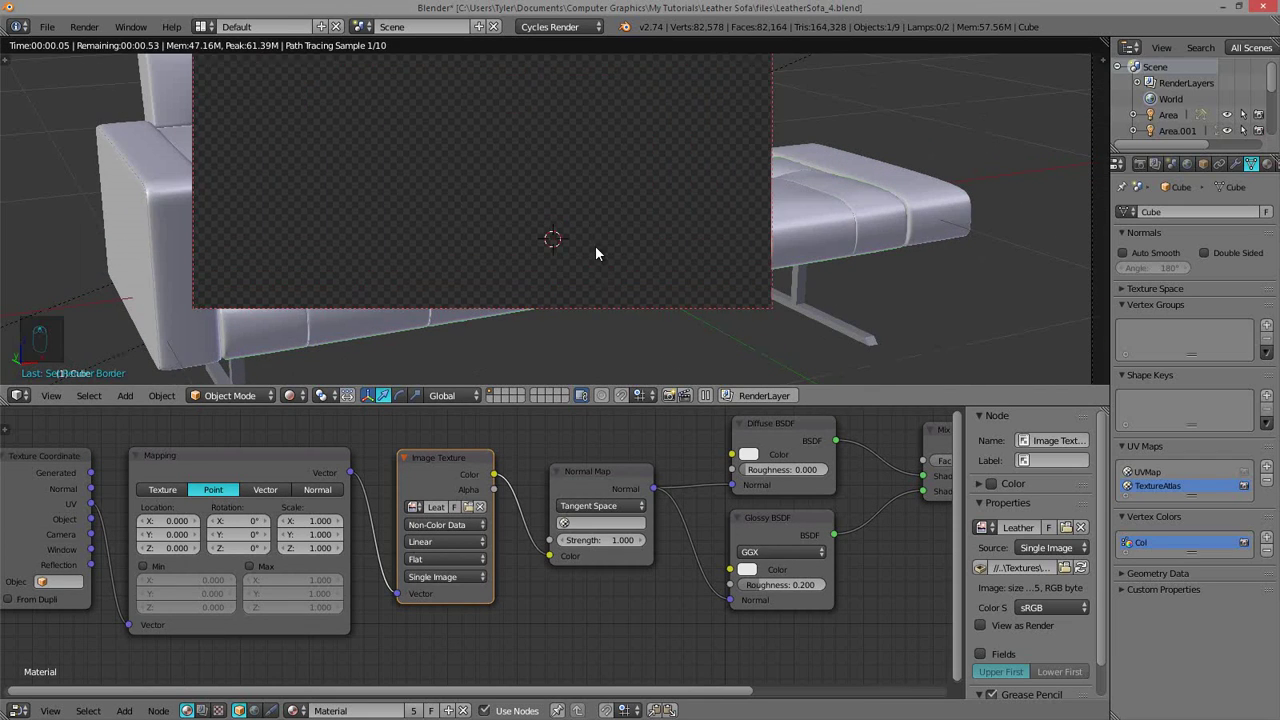
{"action": "key", "text": "shift+b"}
{"action": "left_click_drag", "start_coordinate": [450, 96], "coordinate": [536, 208]}
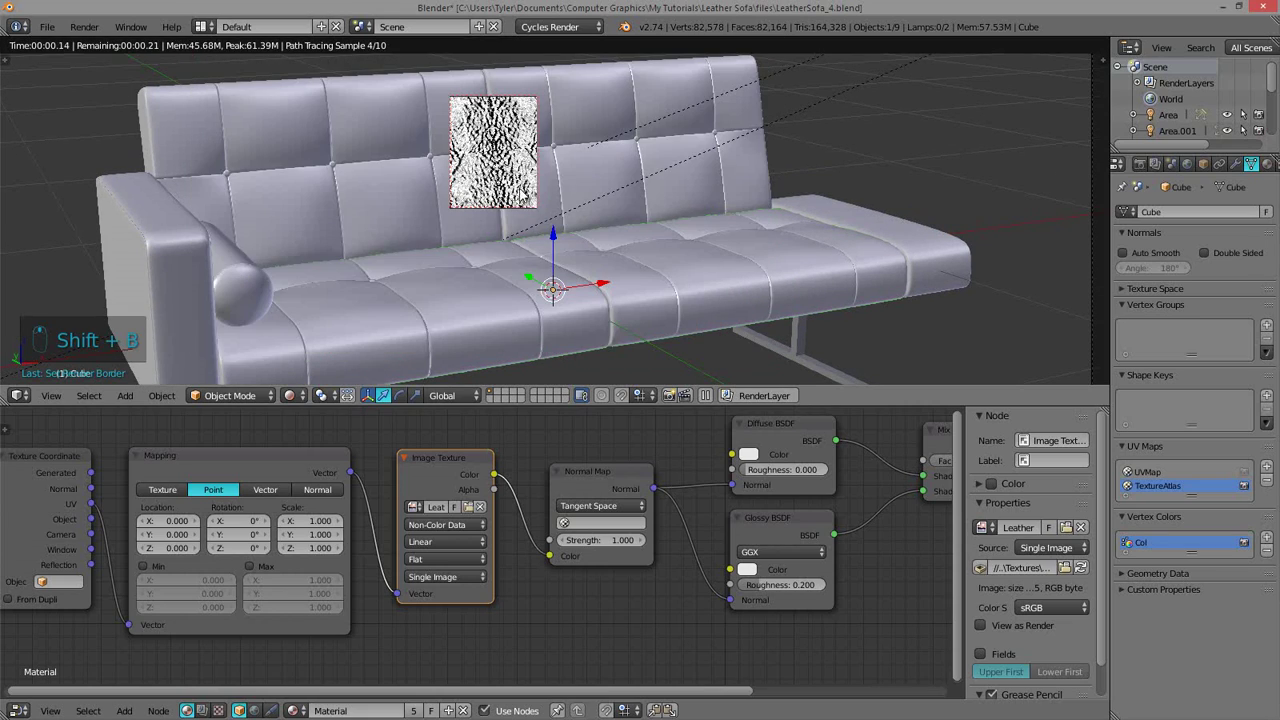
{"action": "scroll", "coordinate": [500, 146], "scroll_direction": "down", "scroll_amount": 2}
{"action": "key", "text": "shift+b"}
{"action": "left_click_drag", "start_coordinate": [432, 125], "coordinate": [611, 236]}
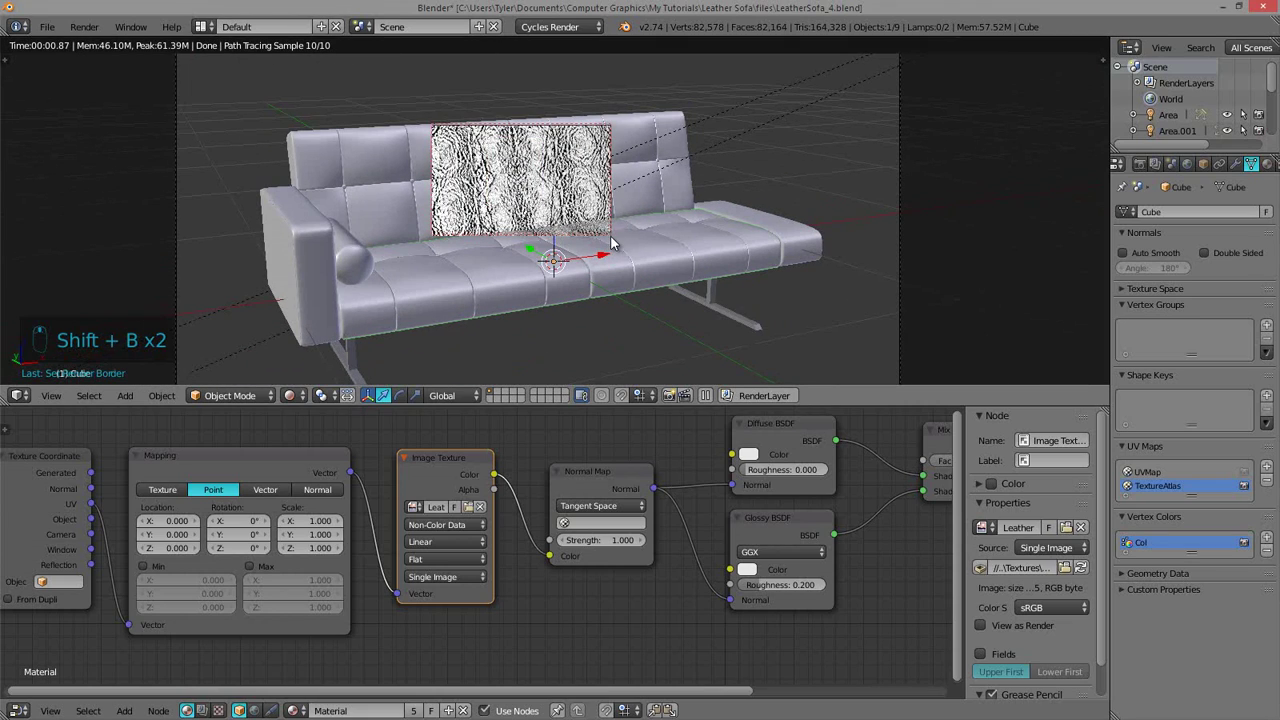
{"action": "key", "text": "shift+b"}
{"action": "key", "text": "shift+b"}
{"action": "left_click_drag", "start_coordinate": [408, 118], "coordinate": [592, 232]}
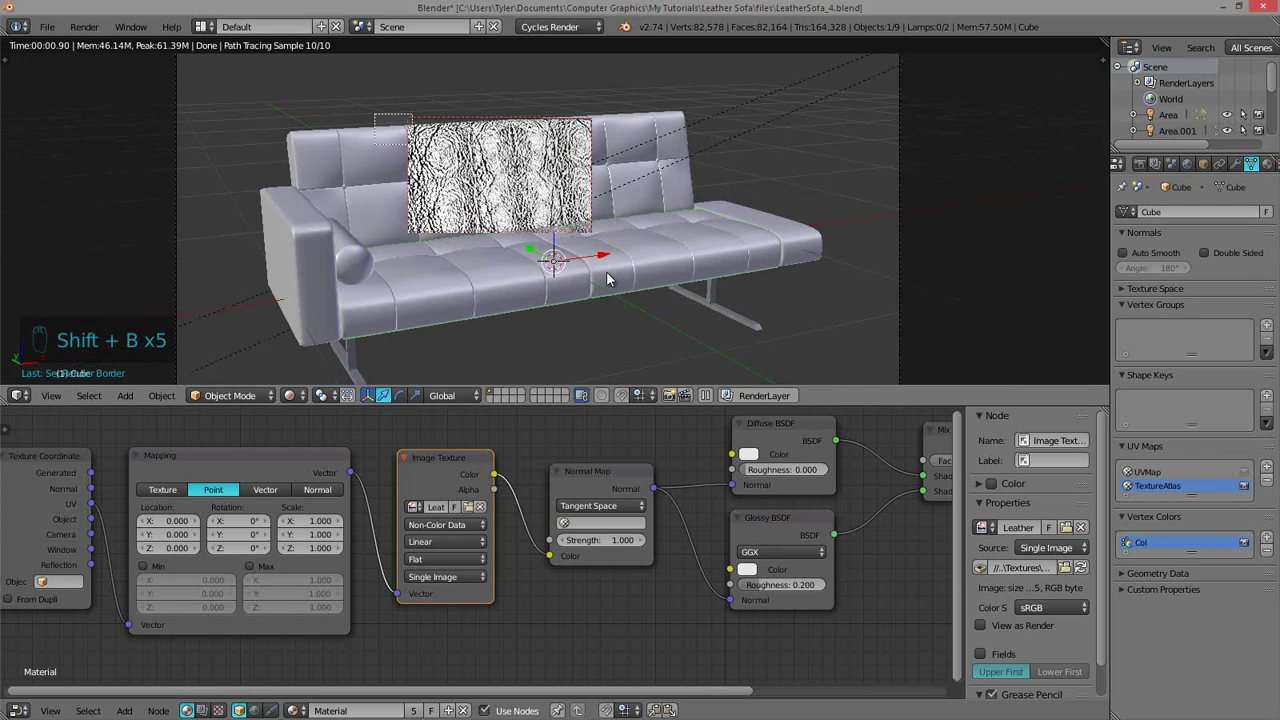
{"action": "key", "text": "Home"}
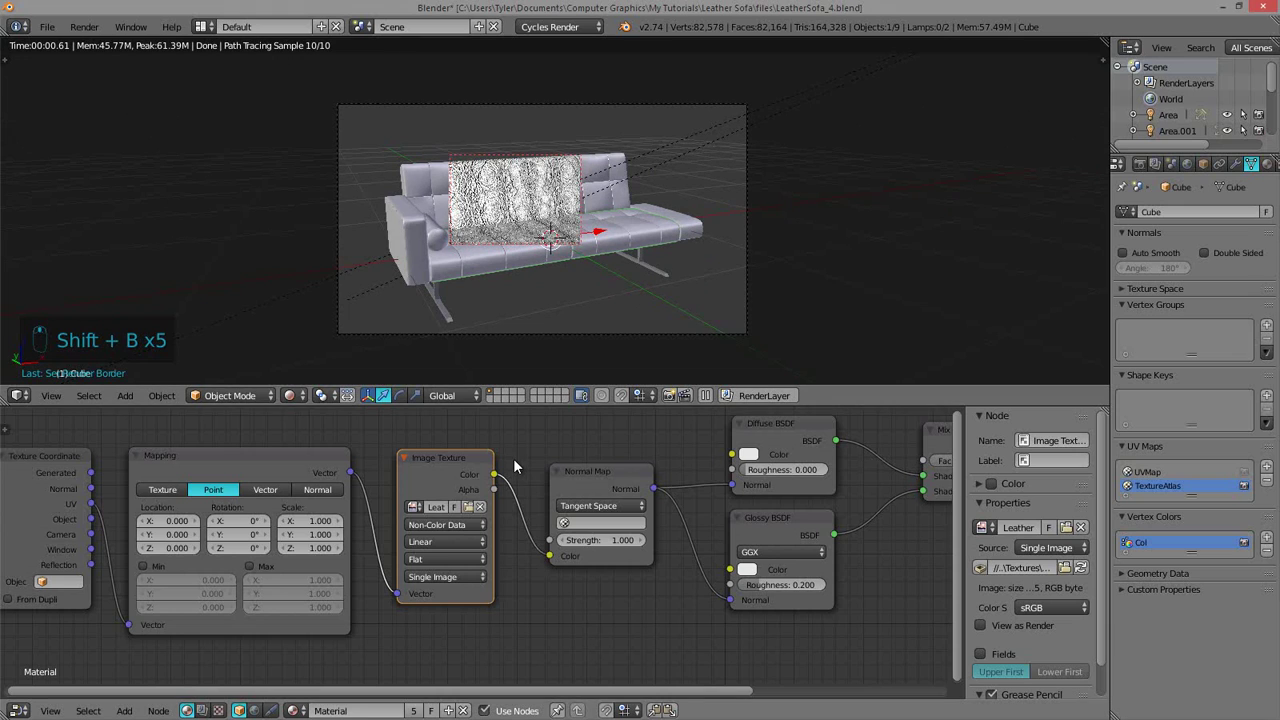
- Set the Mapping node's scale to 35 on X, Y and Z
{"action": "middle_click_drag", "start_coordinate": [577, 486], "coordinate": [549, 494]}
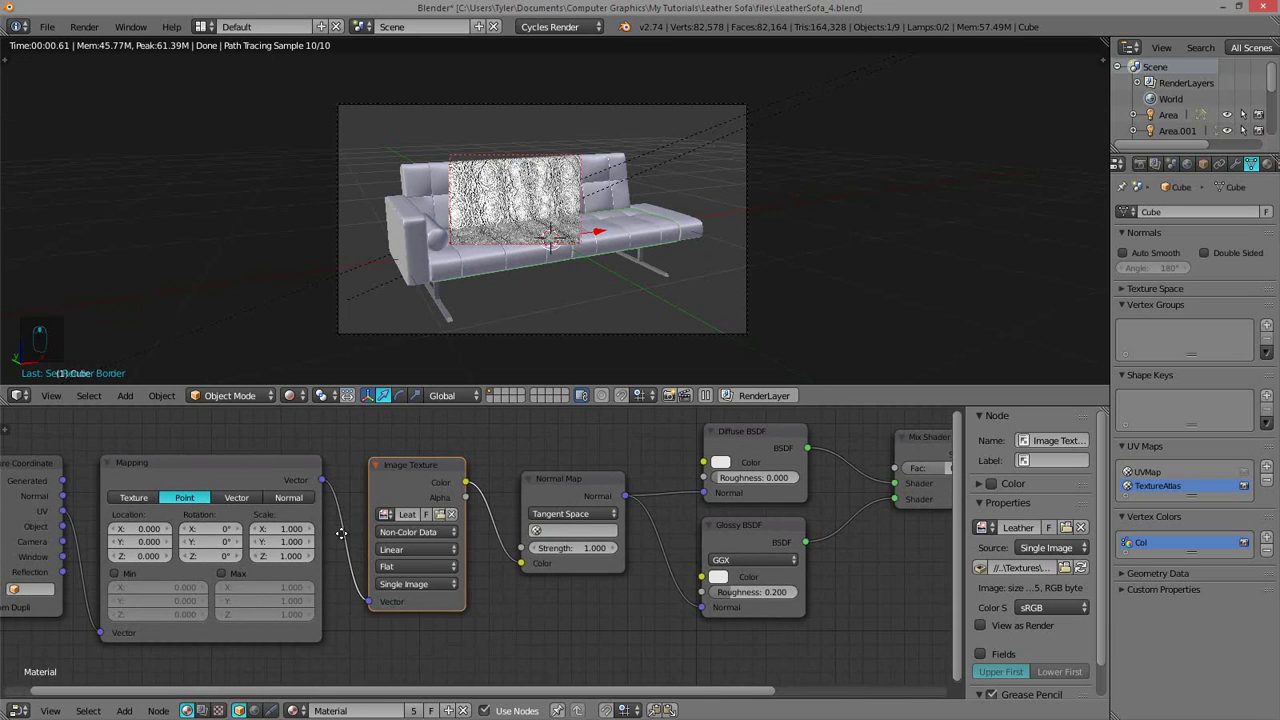
{"action": "middle_click_drag", "start_coordinate": [341, 533], "coordinate": [361, 545]}
{"action": "scroll", "coordinate": [443, 306], "scroll_direction": "up", "scroll_amount": 2}
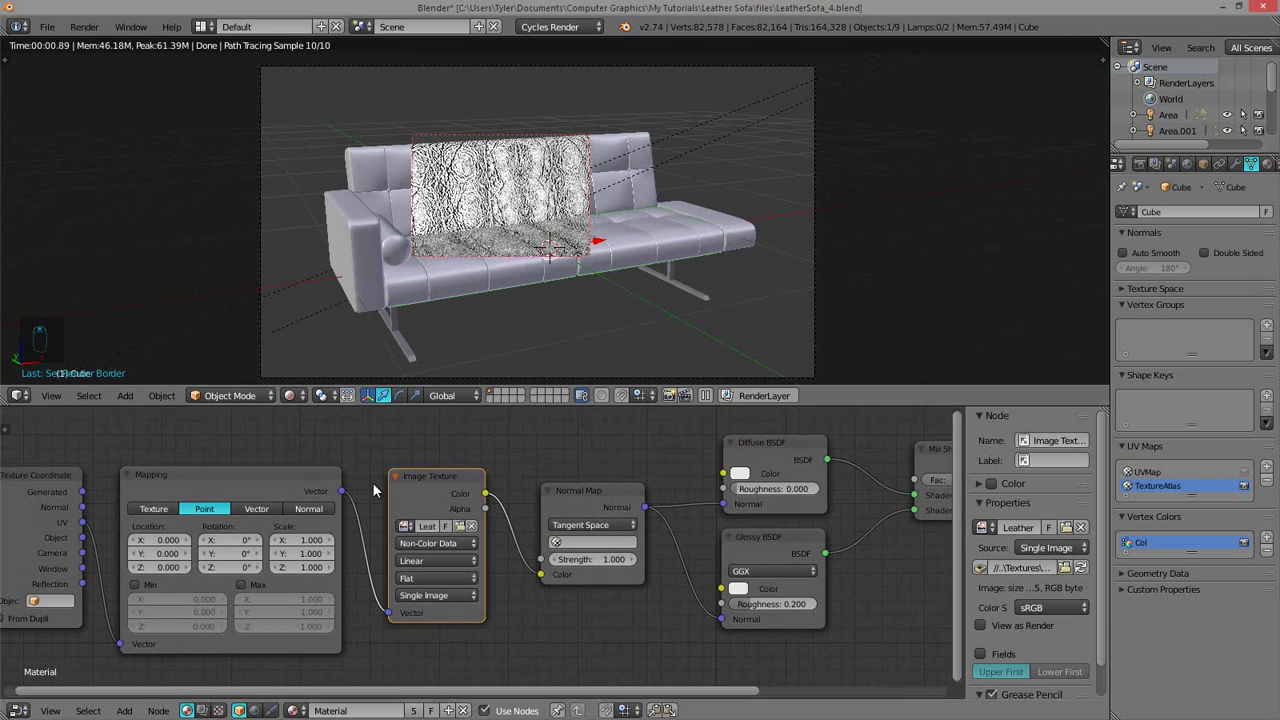
{"action": "middle_click_drag", "start_coordinate": [432, 482], "coordinate": [546, 477]}
{"action": "scroll", "coordinate": [546, 477], "scroll_direction": "up", "scroll_amount": 2}
{"action": "middle_click_drag", "start_coordinate": [431, 517], "coordinate": [453, 497]}
{"action": "left_click", "coordinate": [437, 509]}
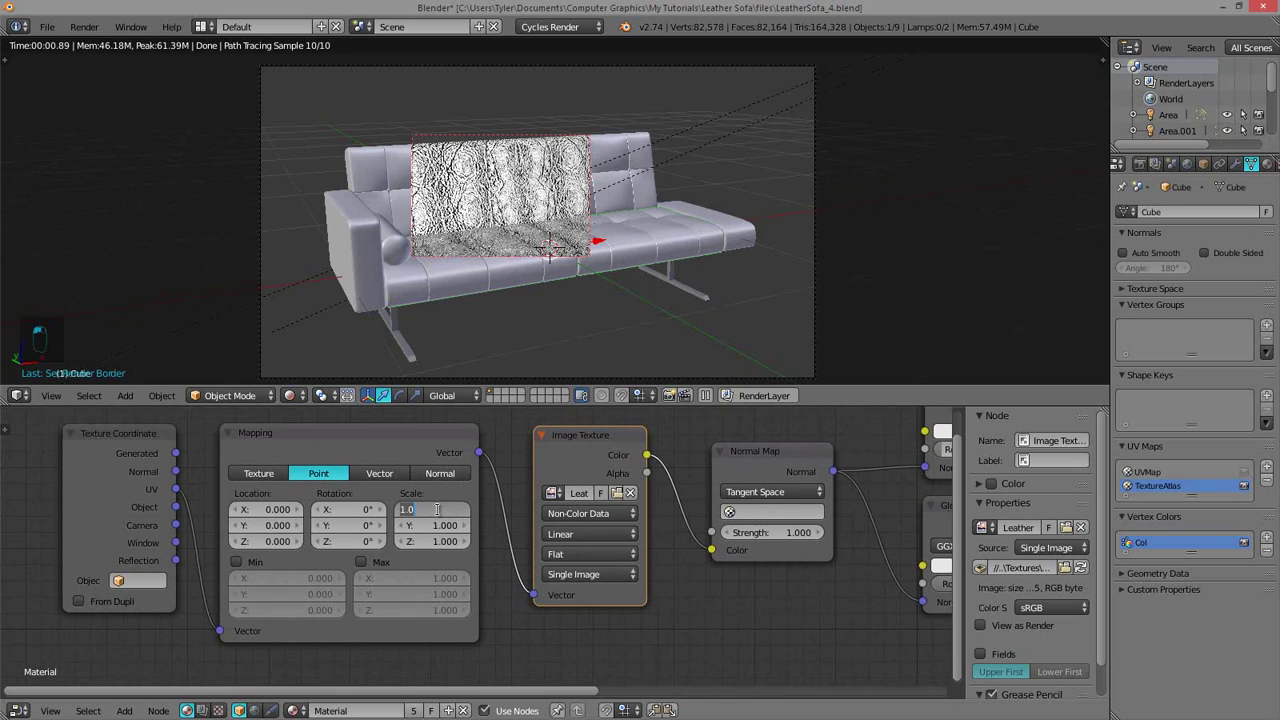
{"action": "type", "text": "35"}
{"action": "key", "text": "Return"}
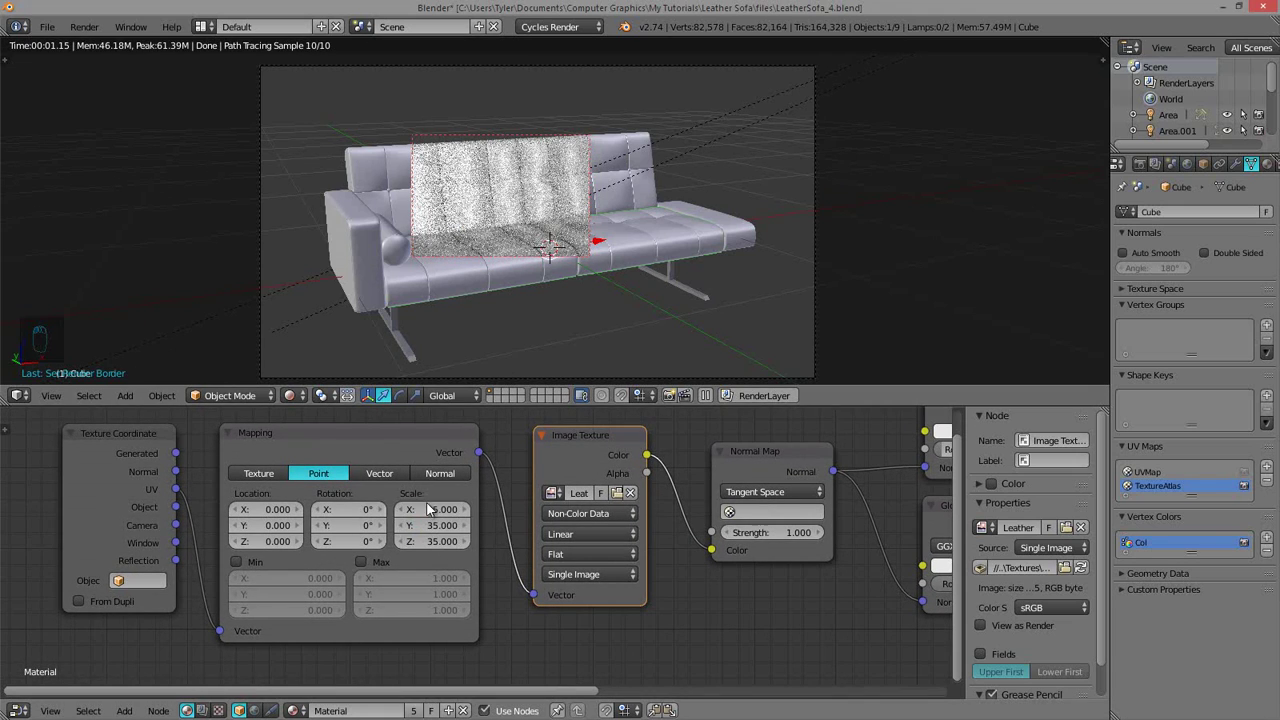
- Preview the leather Image Texture node directly on the sofa through an emission viewer
{"action": "key", "text": "Tab"}
{"action": "key", "text": "Tab"}
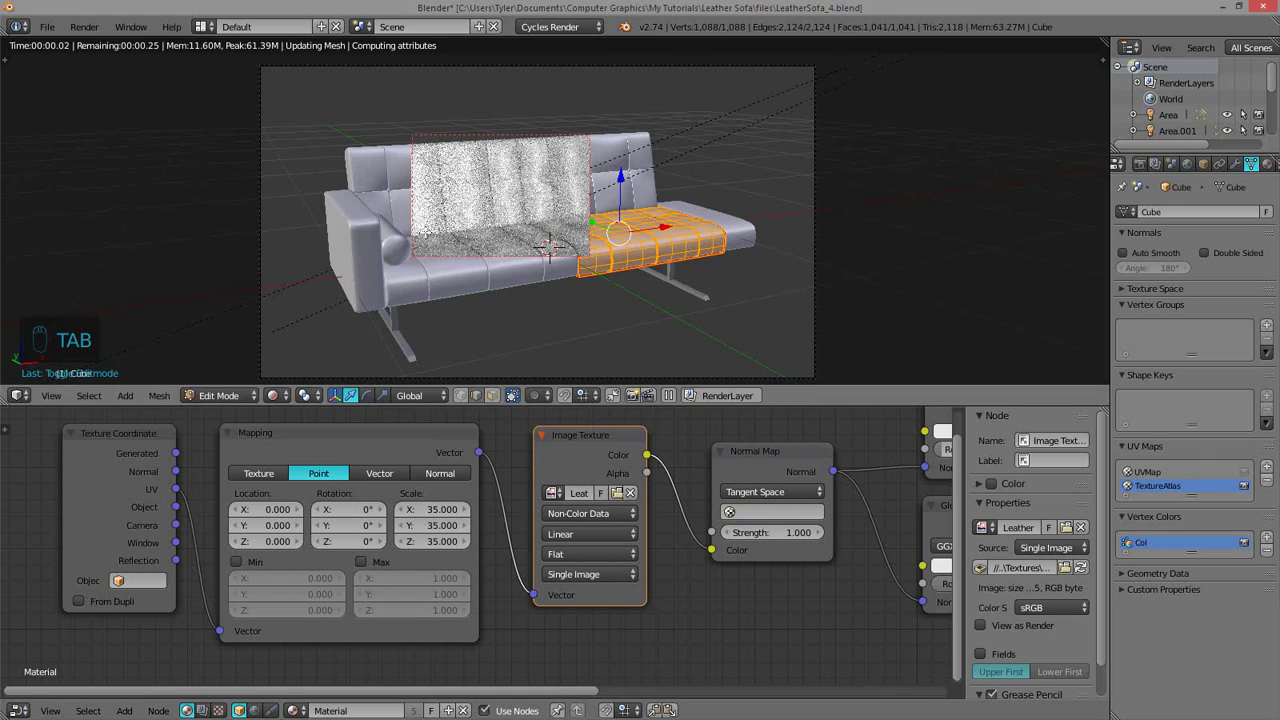
{"action": "left_click", "coordinate": [610, 442]}
{"action": "middle_click_drag", "start_coordinate": [554, 450], "coordinate": [443, 485]}
{"action": "left_click", "coordinate": [437, 479], "text": "ctrl+shift"}
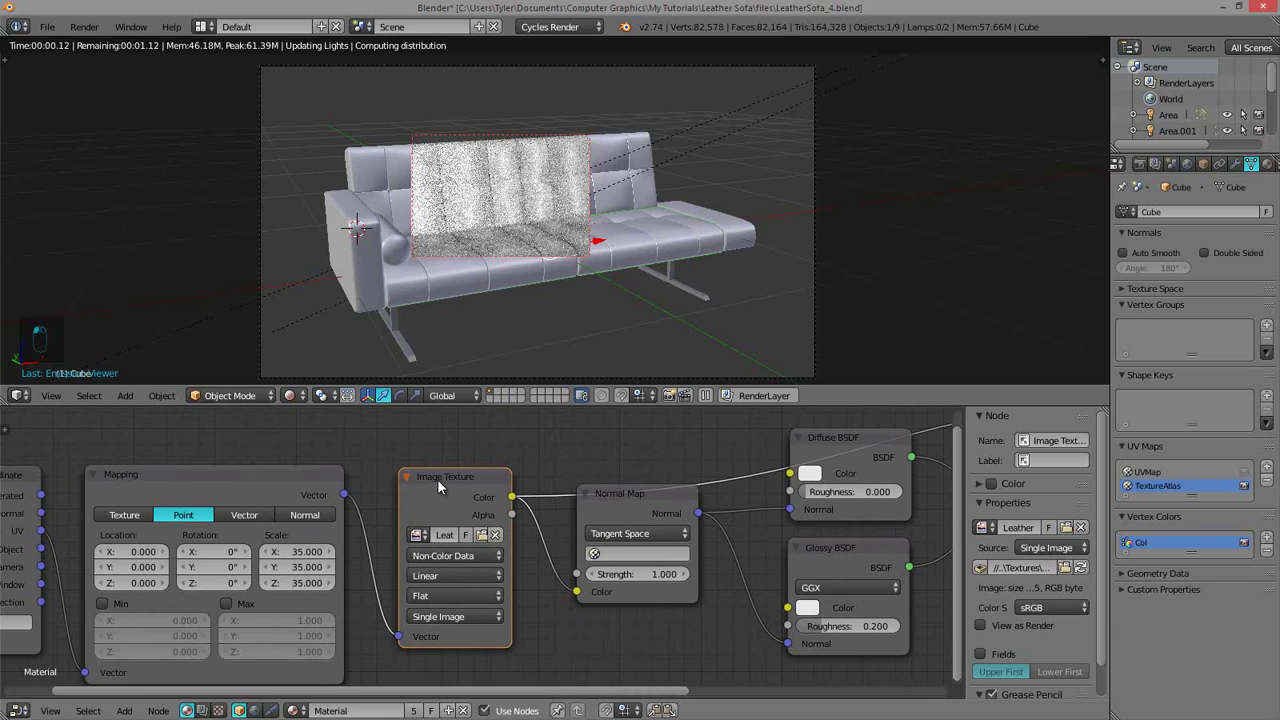
- Examine the leather normal texture's grain and tiling up close on the backrest, in Rendered and Material shading
{"action": "scroll", "coordinate": [459, 228], "scroll_direction": "up", "scroll_amount": 3}
{"action": "key", "text": "shift+z"}
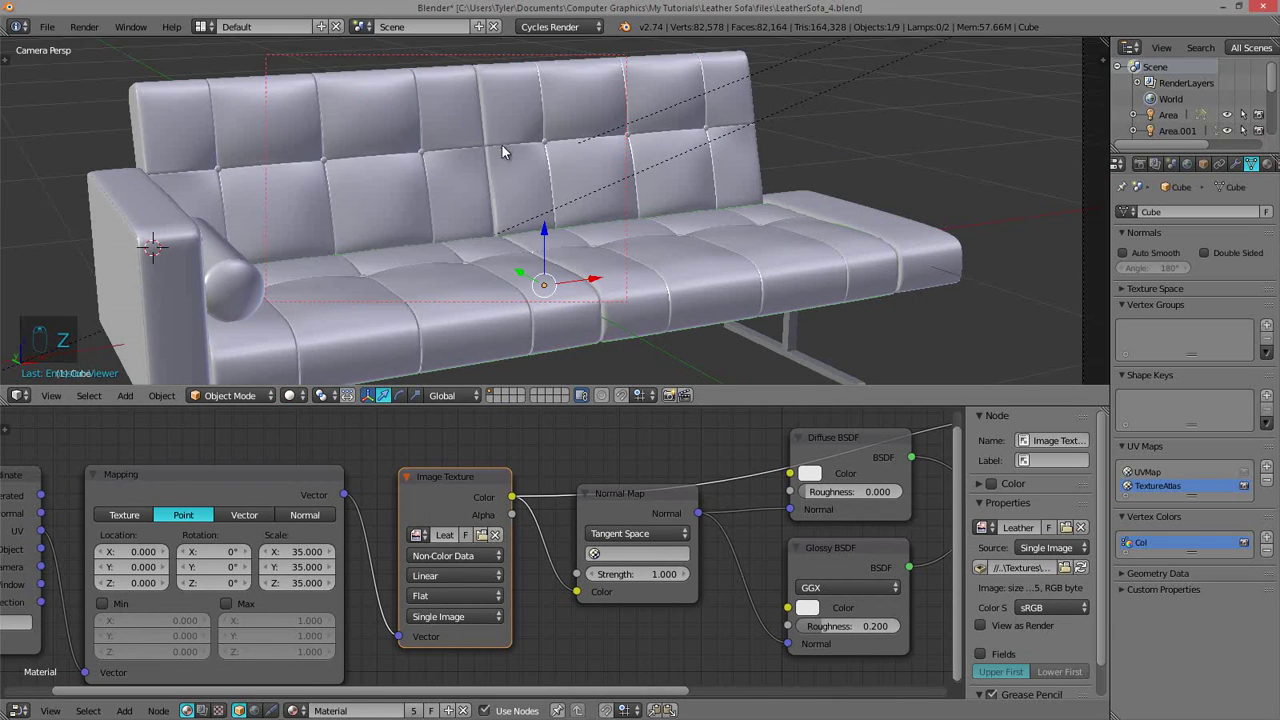
{"action": "scroll", "coordinate": [523, 210], "scroll_direction": "up", "scroll_amount": 6}
{"action": "key", "text": "shift+z"}
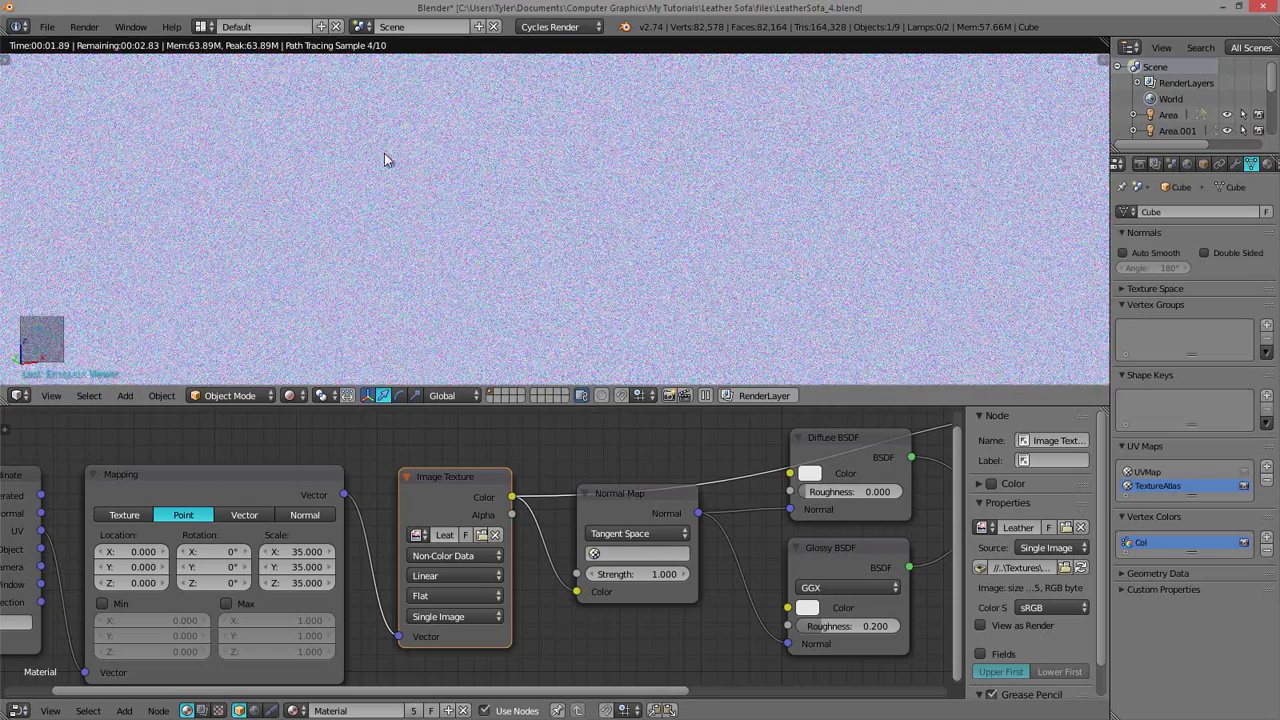
{"action": "key", "text": "shift+z"}
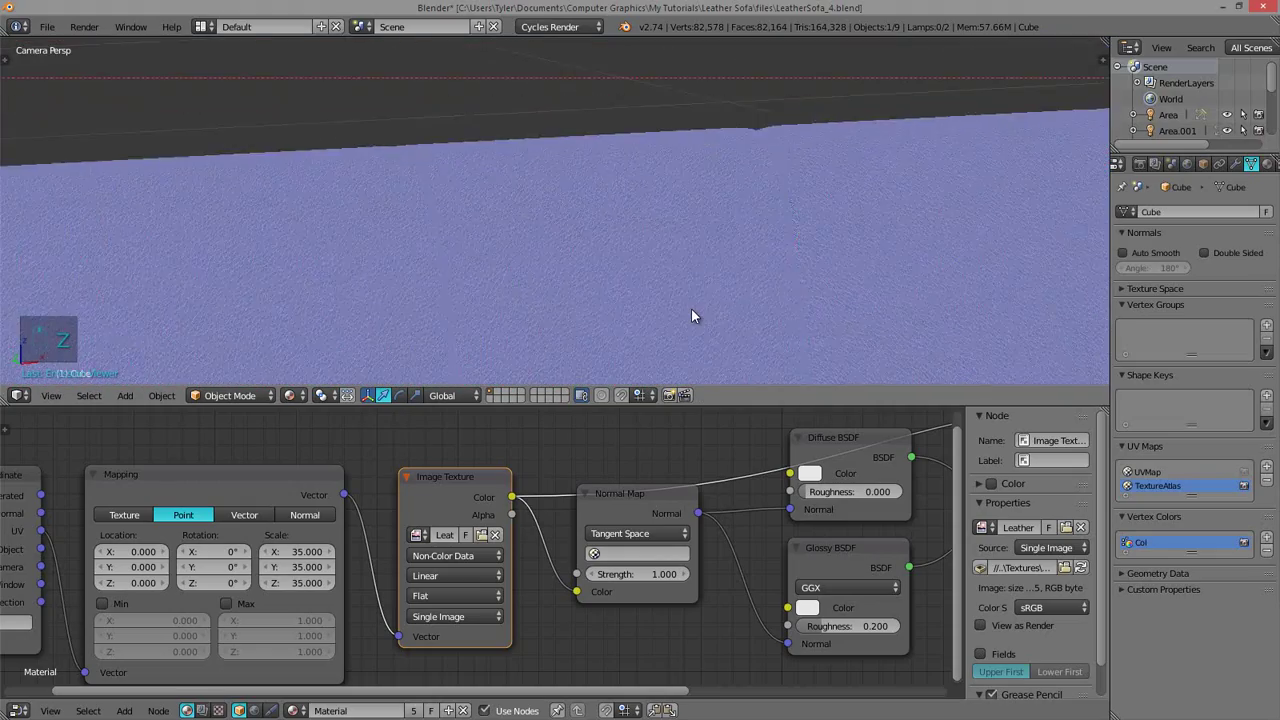
{"action": "scroll", "coordinate": [691, 316], "scroll_direction": "up", "scroll_amount": 6}
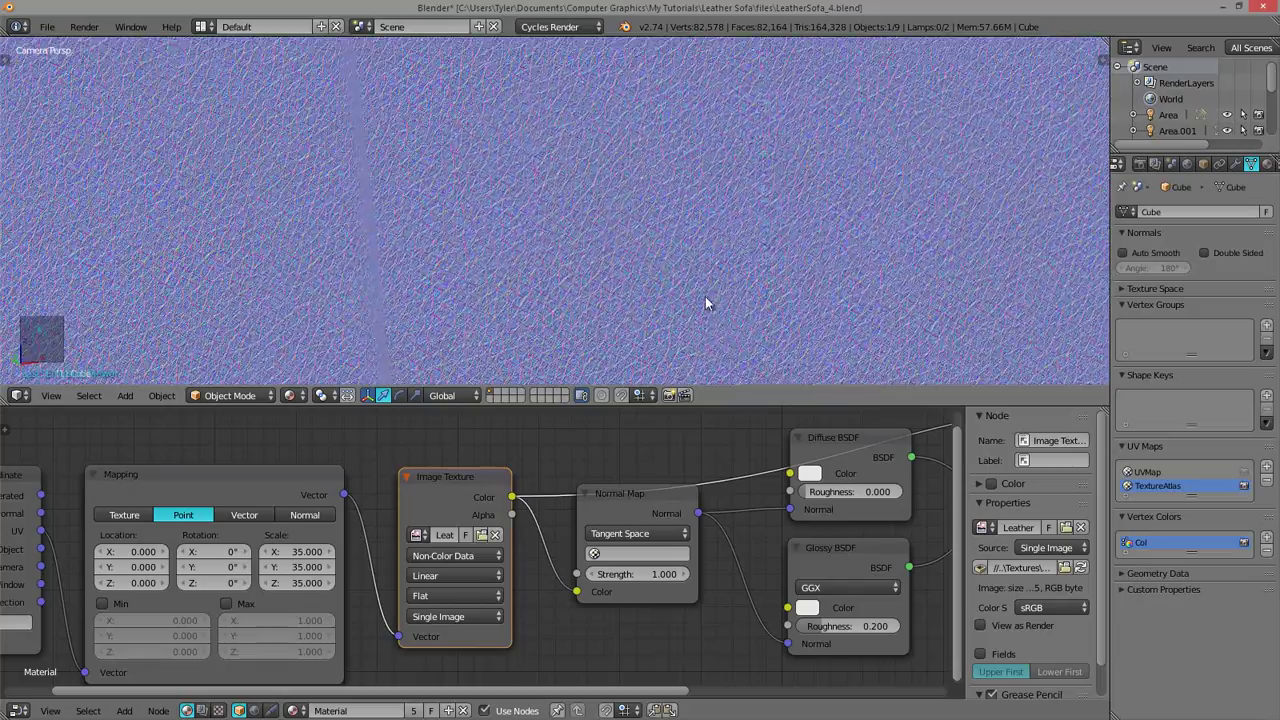
{"action": "middle_click_drag", "start_coordinate": [706, 297], "coordinate": [695, 121], "text": "shift"}
{"action": "scroll", "coordinate": [683, 182], "scroll_direction": "down", "scroll_amount": 4}
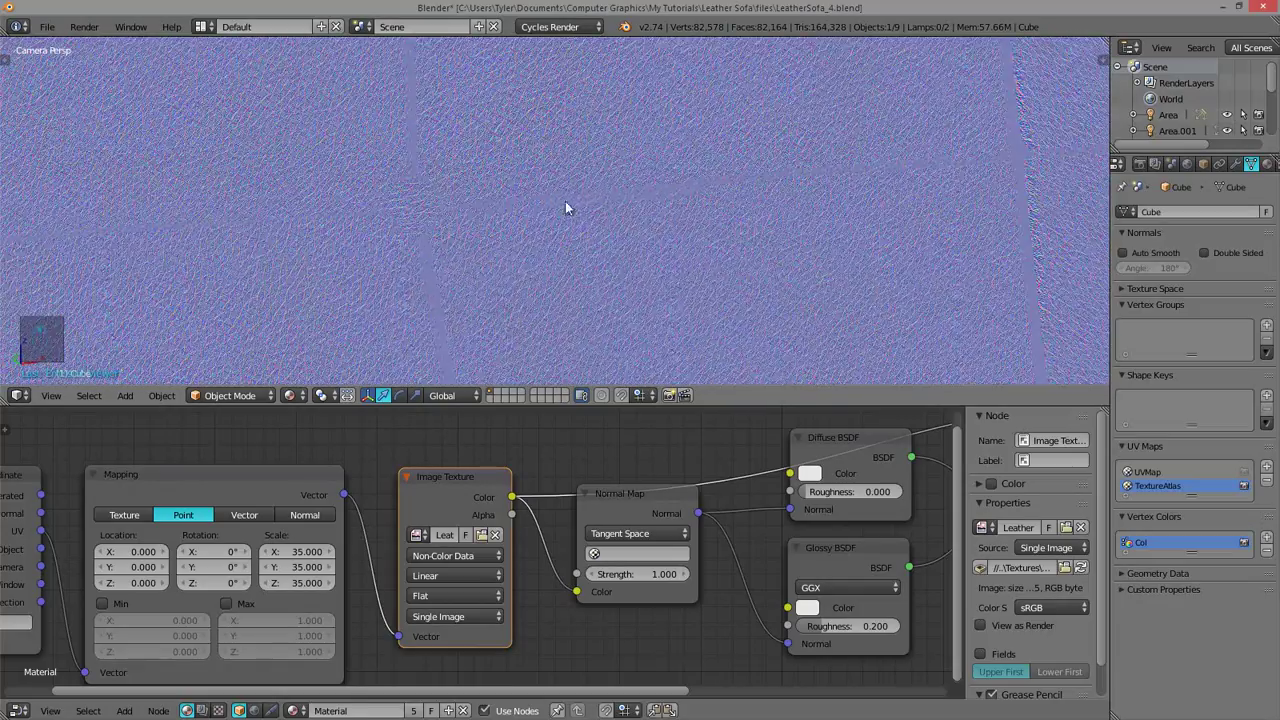
{"action": "scroll", "coordinate": [587, 208], "scroll_direction": "up", "scroll_amount": 5}
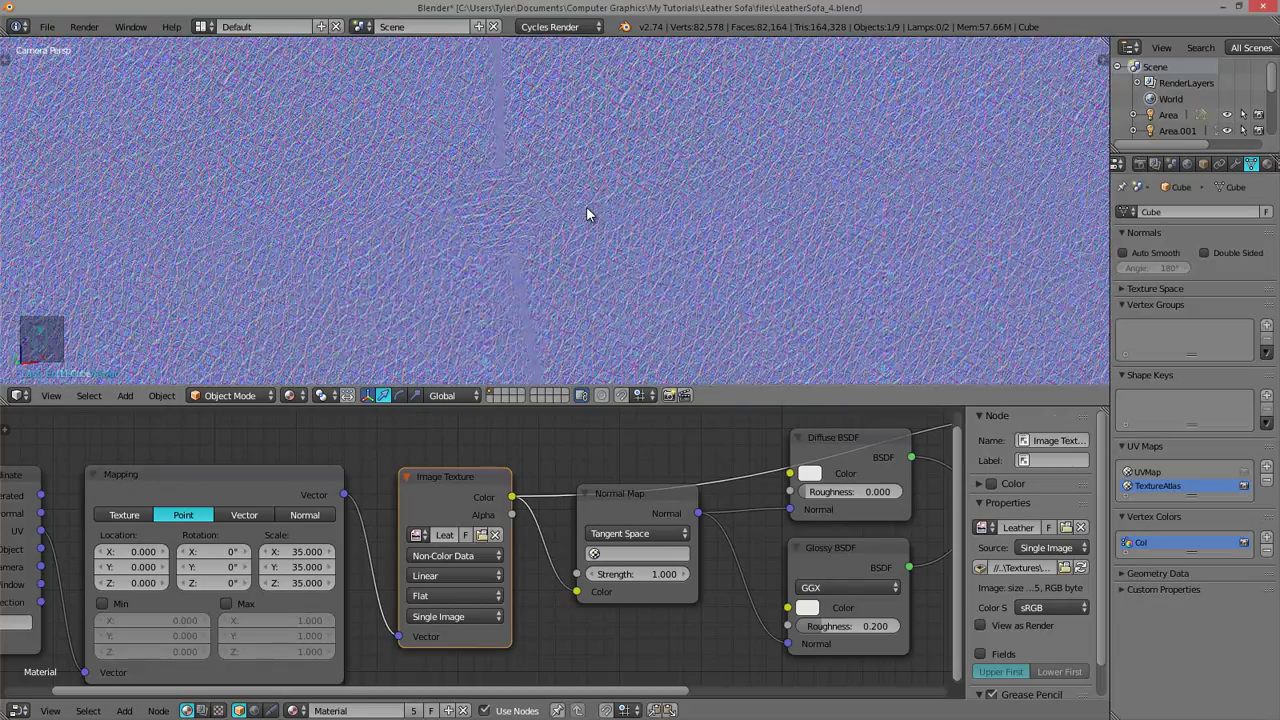
{"action": "scroll", "coordinate": [563, 268], "scroll_direction": "down", "scroll_amount": 4}
{"action": "scroll", "coordinate": [436, 540], "scroll_direction": "down", "scroll_amount": 2}
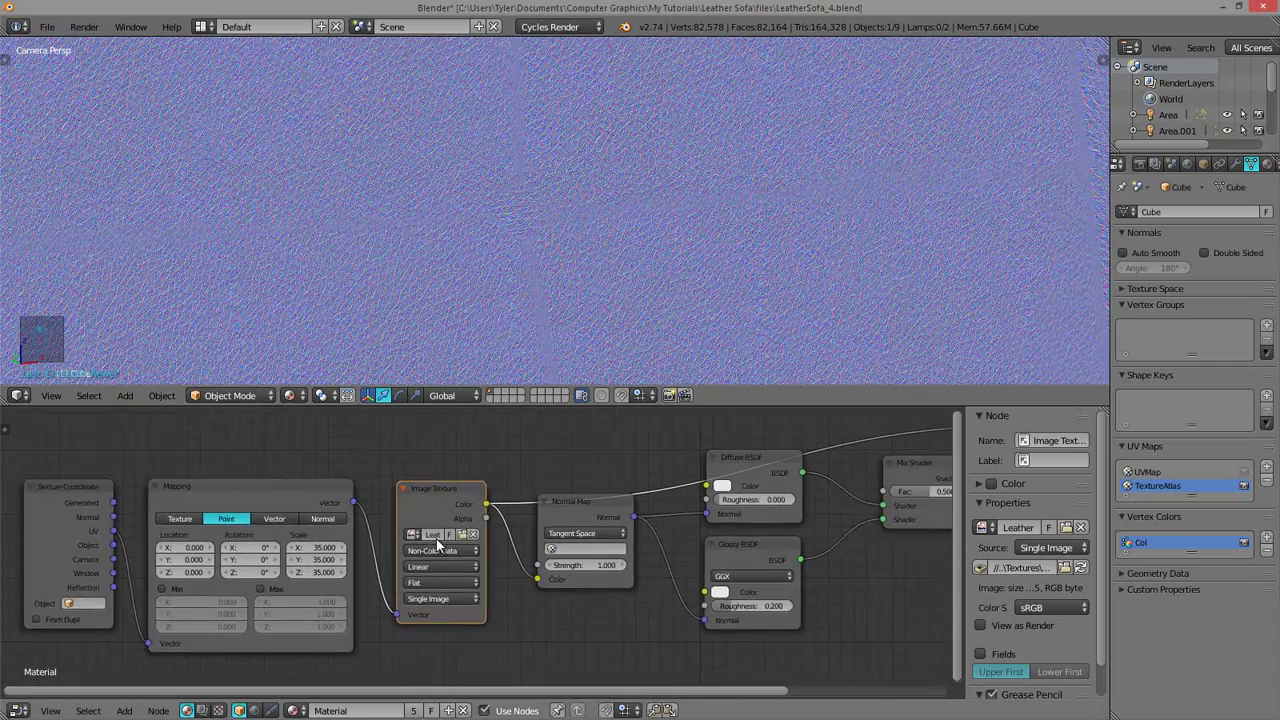
- Route the Mix Shader back to the Material Output's Surface input in place of the emission viewer
{"action": "middle_click_drag", "start_coordinate": [740, 502], "coordinate": [534, 537]}
{"action": "middle_click_drag", "start_coordinate": [806, 463], "coordinate": [768, 479]}
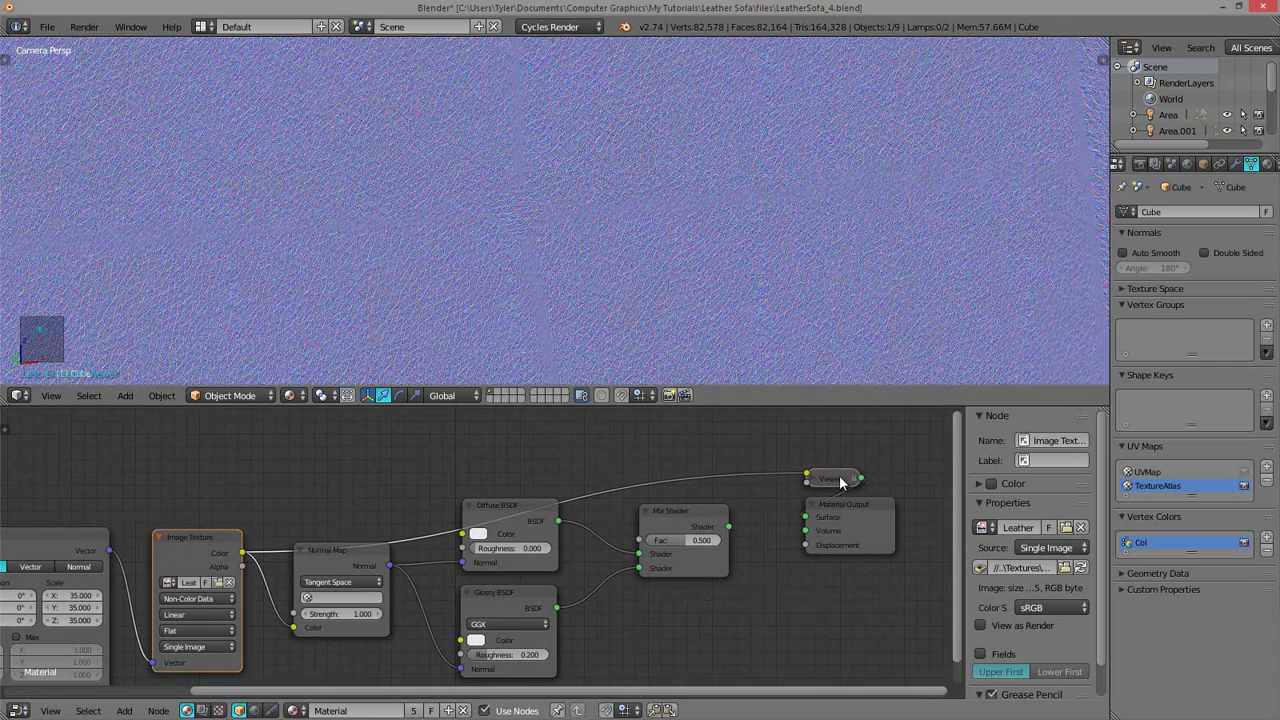
{"action": "left_click", "coordinate": [674, 509], "text": "ctrl+shift"}
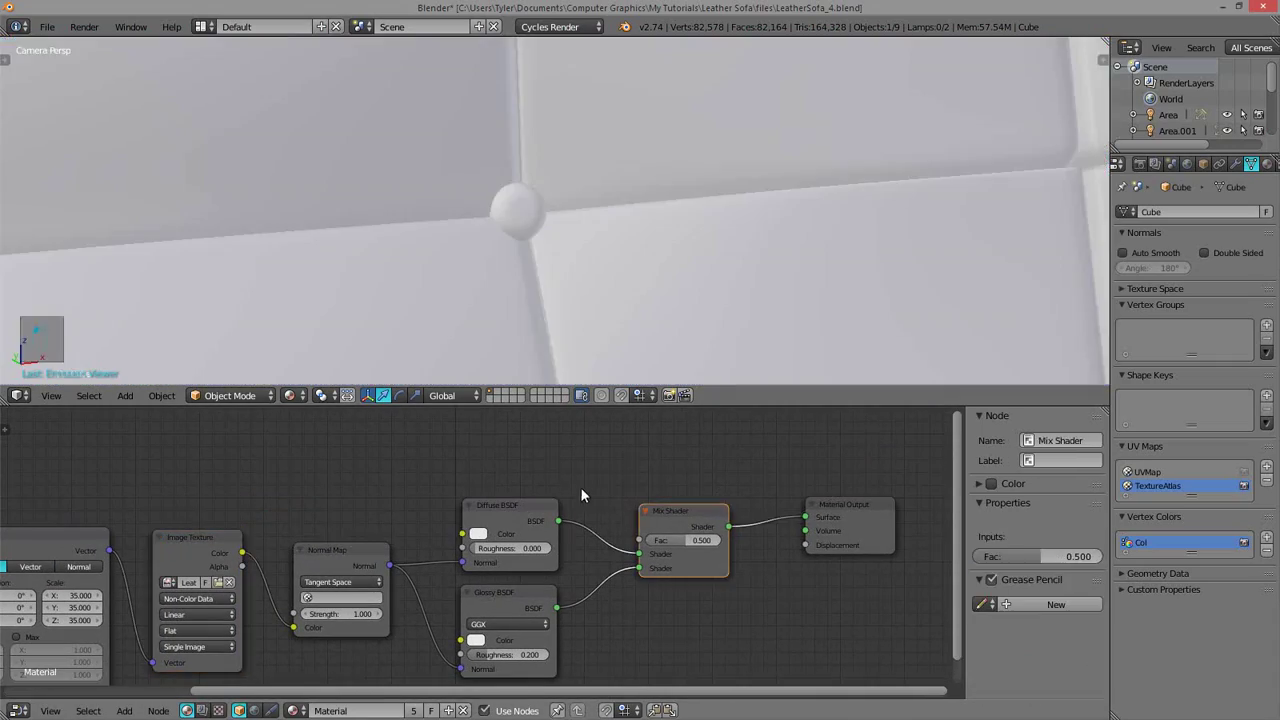
- Duplicate the leather Image Texture node and place the copy above the original
{"action": "scroll", "coordinate": [518, 496], "scroll_direction": "up", "scroll_amount": 1, "text": "shift"}
{"action": "key", "text": "shift+a"}
{"action": "left_click", "coordinate": [198, 567]}
{"action": "key", "text": "shift+d"}
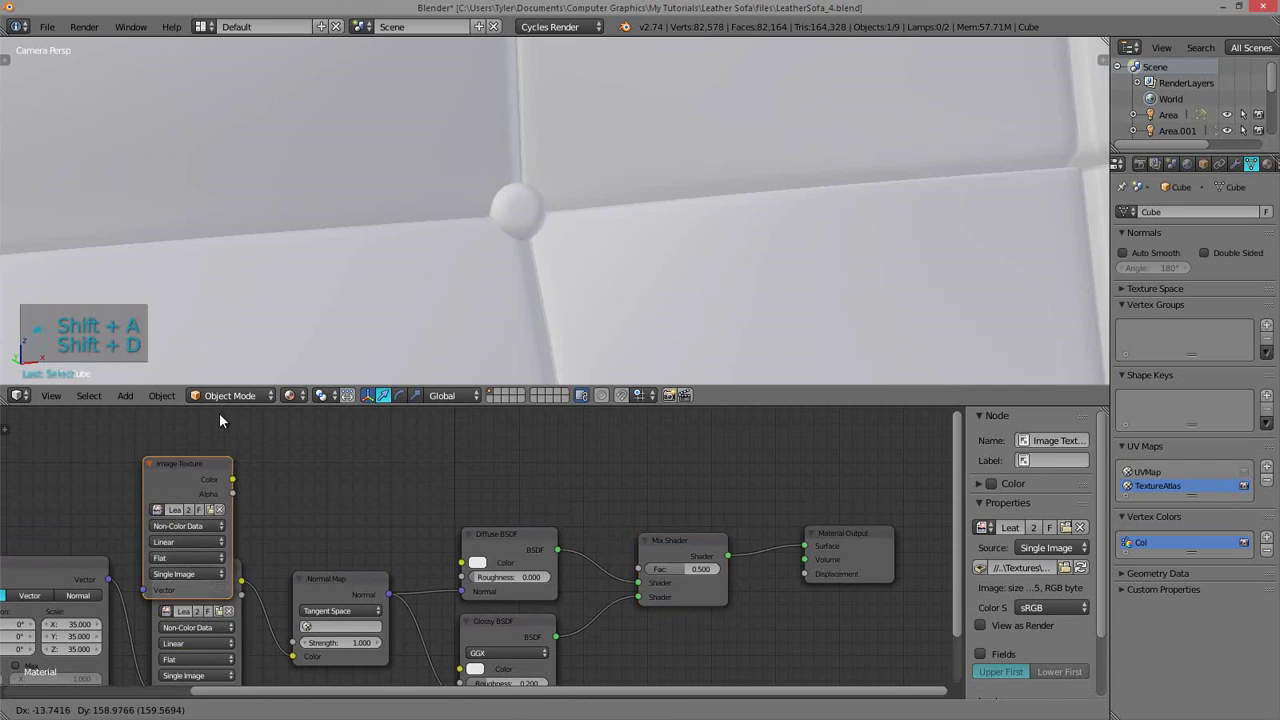
{"action": "left_click", "coordinate": [194, 420]}
{"action": "middle_click_drag", "start_coordinate": [198, 549], "coordinate": [374, 585]}
{"action": "scroll", "coordinate": [300, 515], "scroll_direction": "down", "scroll_amount": 1}
{"action": "left_click", "coordinate": [336, 474]}
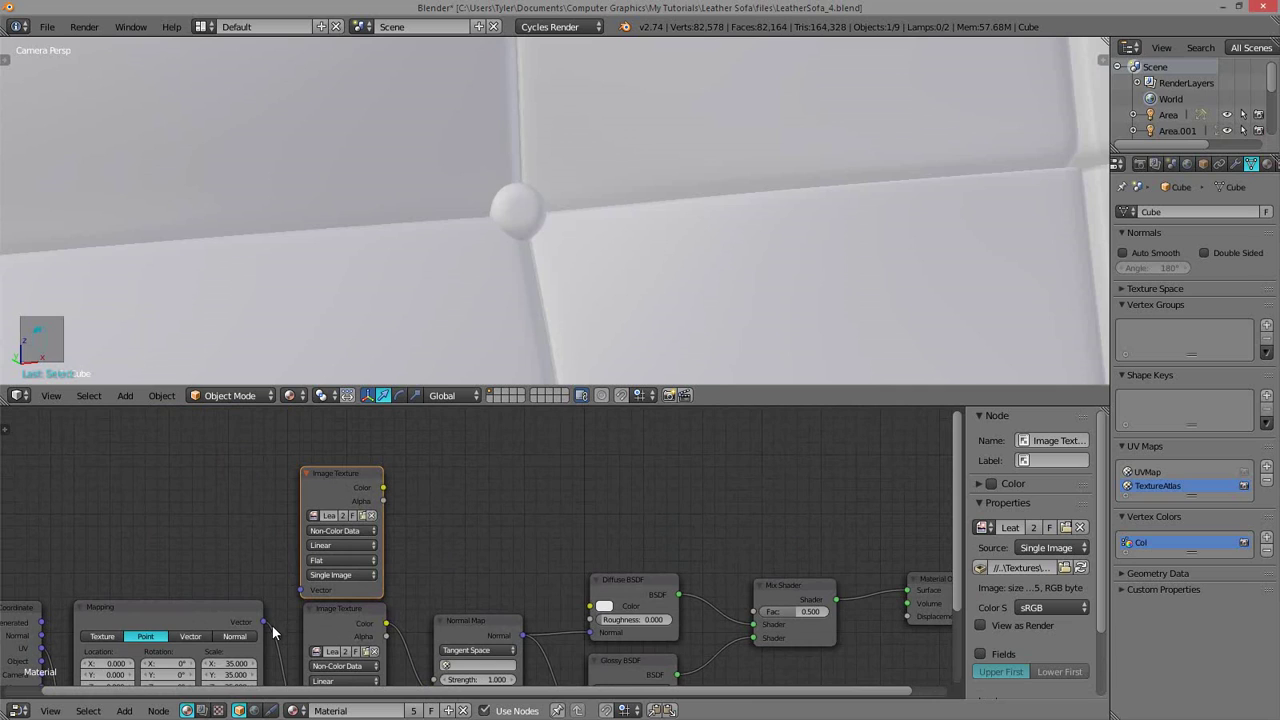
- Link the Mapping node's Vector output to the duplicated Image Texture's Vector input
{"action": "left_click_drag", "start_coordinate": [263, 622], "coordinate": [269, 505]}
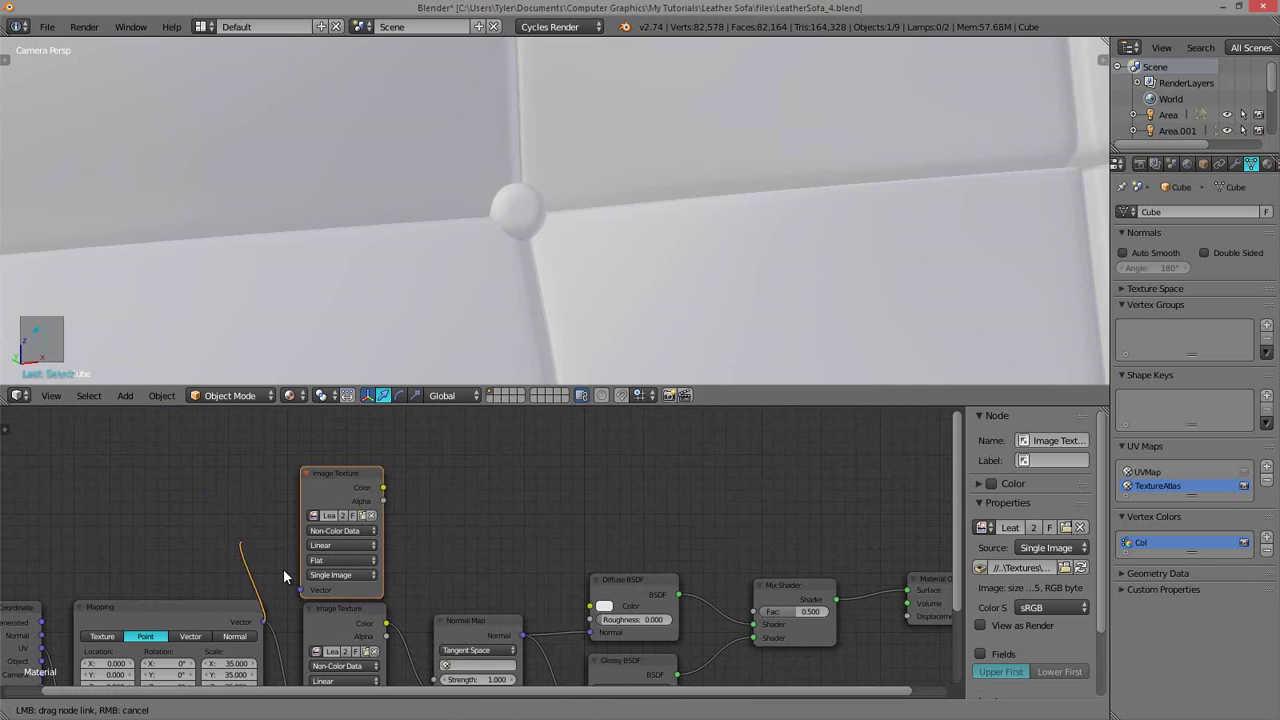
{"action": "left_click_drag", "start_coordinate": [268, 576], "coordinate": [193, 553]}
{"action": "left_click_drag", "start_coordinate": [323, 512], "coordinate": [323, 512]}
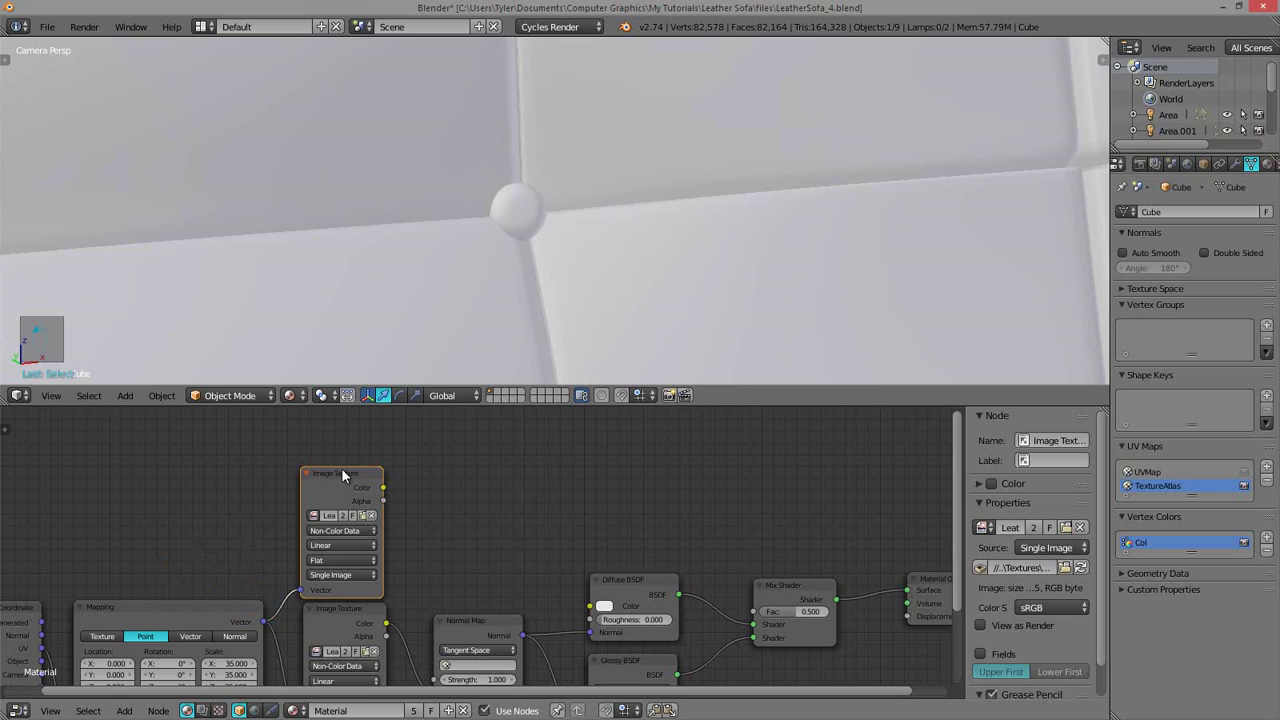
{"action": "left_click_drag", "start_coordinate": [341, 467], "coordinate": [340, 471]}
{"action": "mouse_move", "coordinate": [380, 579]}
{"action": "middle_mouse_down"}
{"action": "mouse_move", "coordinate": [419, 462]}
{"action": "mouse_move", "coordinate": [451, 442]}
{"action": "mouse_move", "coordinate": [398, 521]}
{"action": "mouse_move", "coordinate": [390, 580]}
{"action": "middle_mouse_up"}
{"action": "scroll", "coordinate": [382, 525], "scroll_direction": "up", "scroll_amount": 2}
{"action": "scroll", "coordinate": [382, 525], "scroll_direction": "up", "scroll_amount": 2}
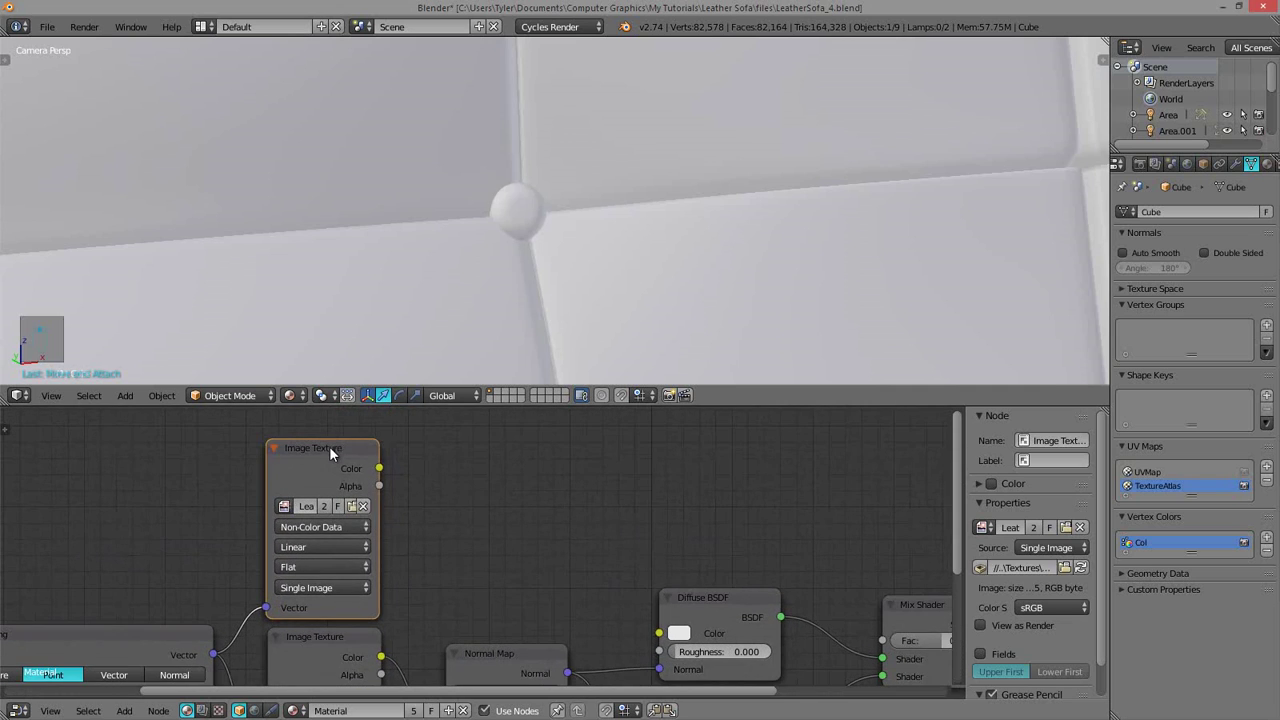
{"action": "scroll", "coordinate": [532, 560], "scroll_direction": "down", "scroll_amount": 2}
{"action": "middle_click_drag", "start_coordinate": [532, 556], "coordinate": [480, 538]}
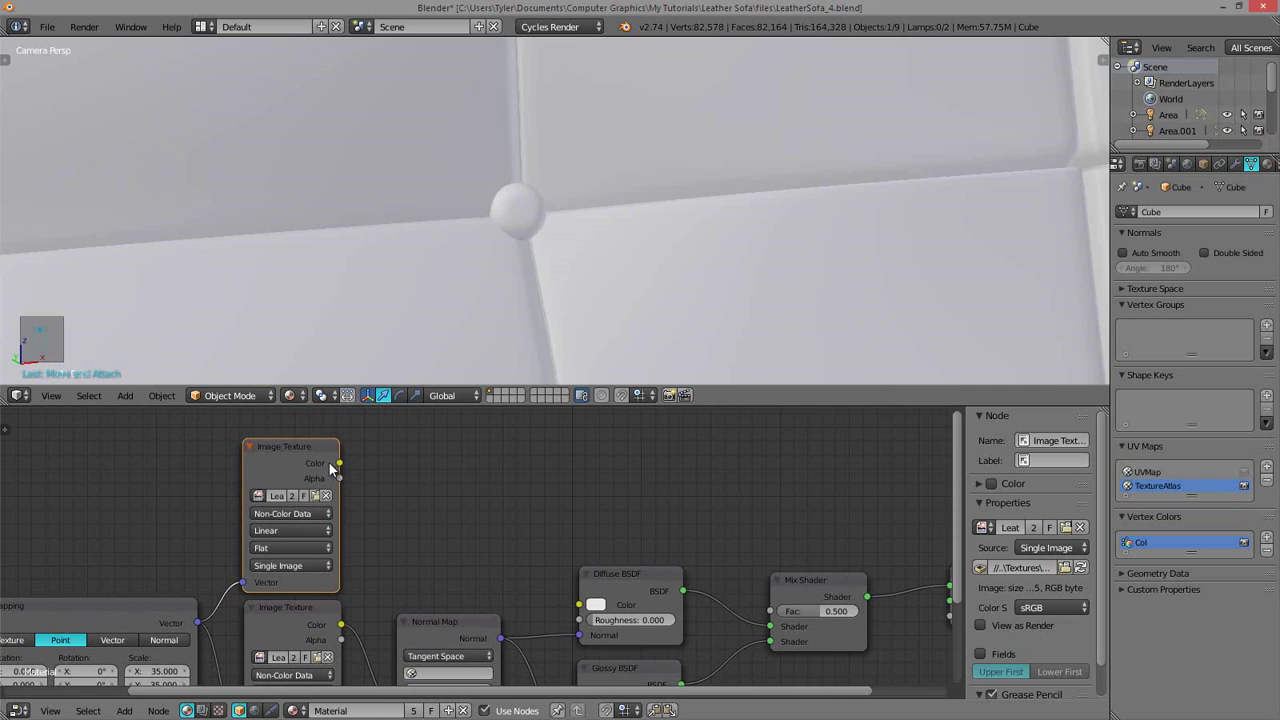
{"action": "left_click_drag", "start_coordinate": [345, 462], "coordinate": [411, 470]}
{"action": "scroll", "coordinate": [554, 487], "scroll_direction": "up", "scroll_amount": 2}
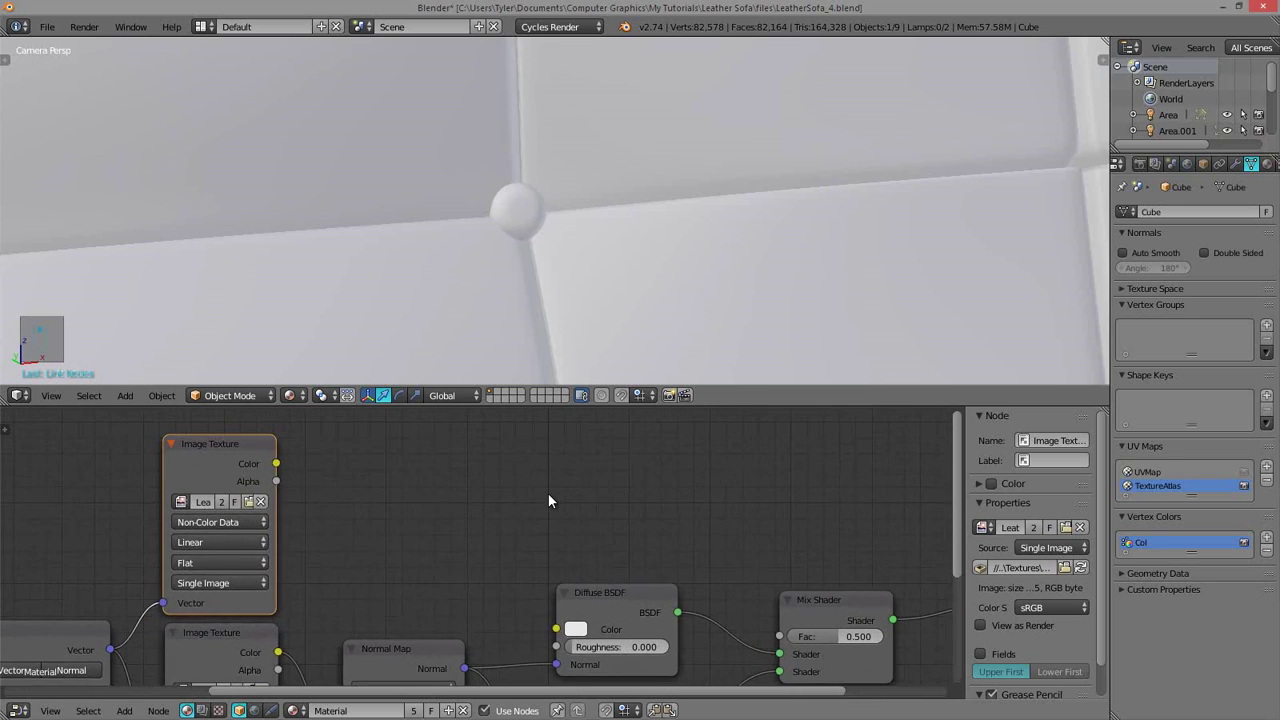
{"action": "key", "text": "shift+a"}
{"action": "left_click", "coordinate": [530, 499]}
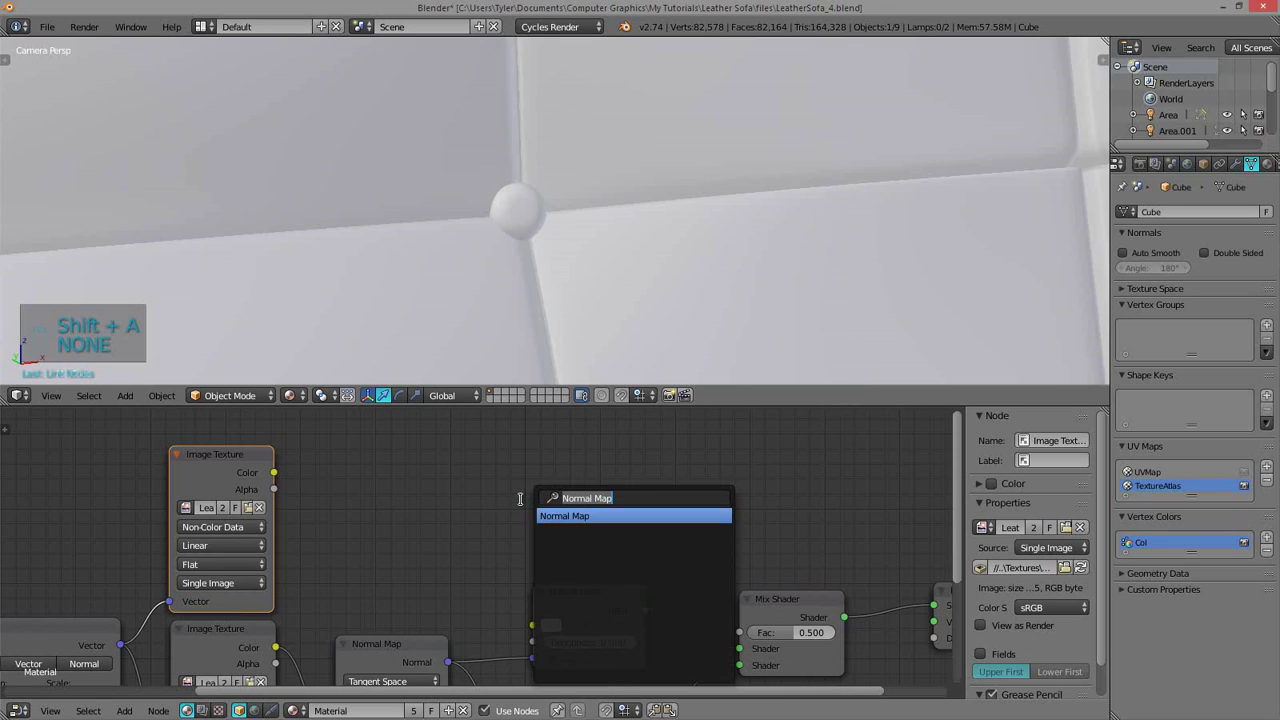
{"action": "key", "text": "Escape"}
{"action": "middle_click_drag", "start_coordinate": [654, 496], "coordinate": [546, 364]}
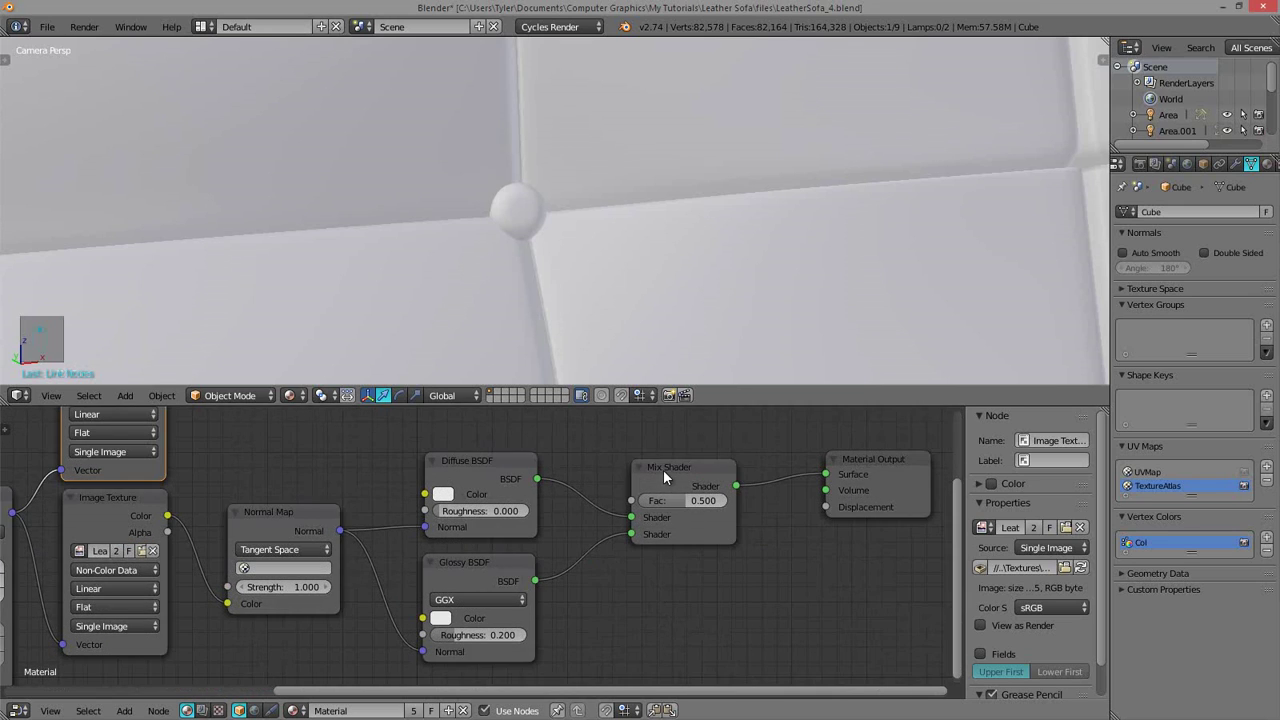
{"action": "left_click", "coordinate": [663, 472]}
{"action": "left_click", "coordinate": [485, 568]}
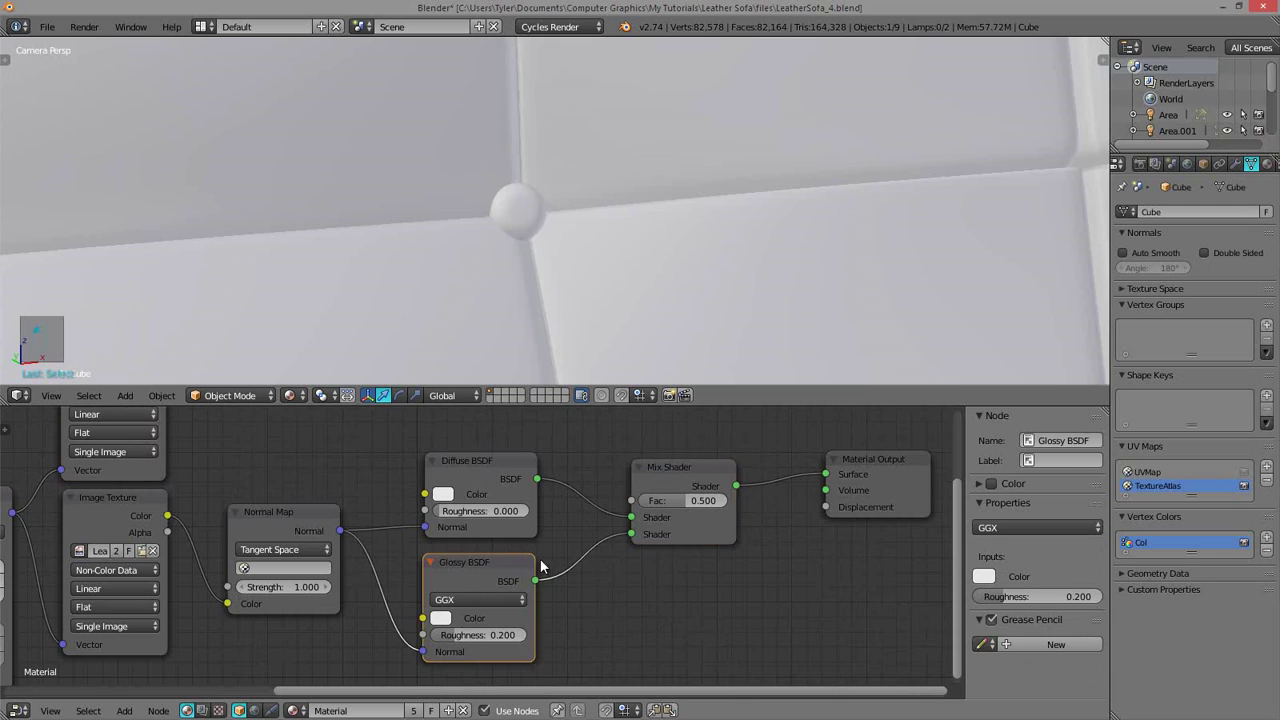
{"action": "middle_click_drag", "start_coordinate": [485, 568], "coordinate": [535, 641]}
- Add a MixRGB node and place it above the Diffuse BSDF
{"action": "key", "text": "shift+a"}
{"action": "left_click", "coordinate": [500, 449]}
{"action": "type", "text": "mi"}
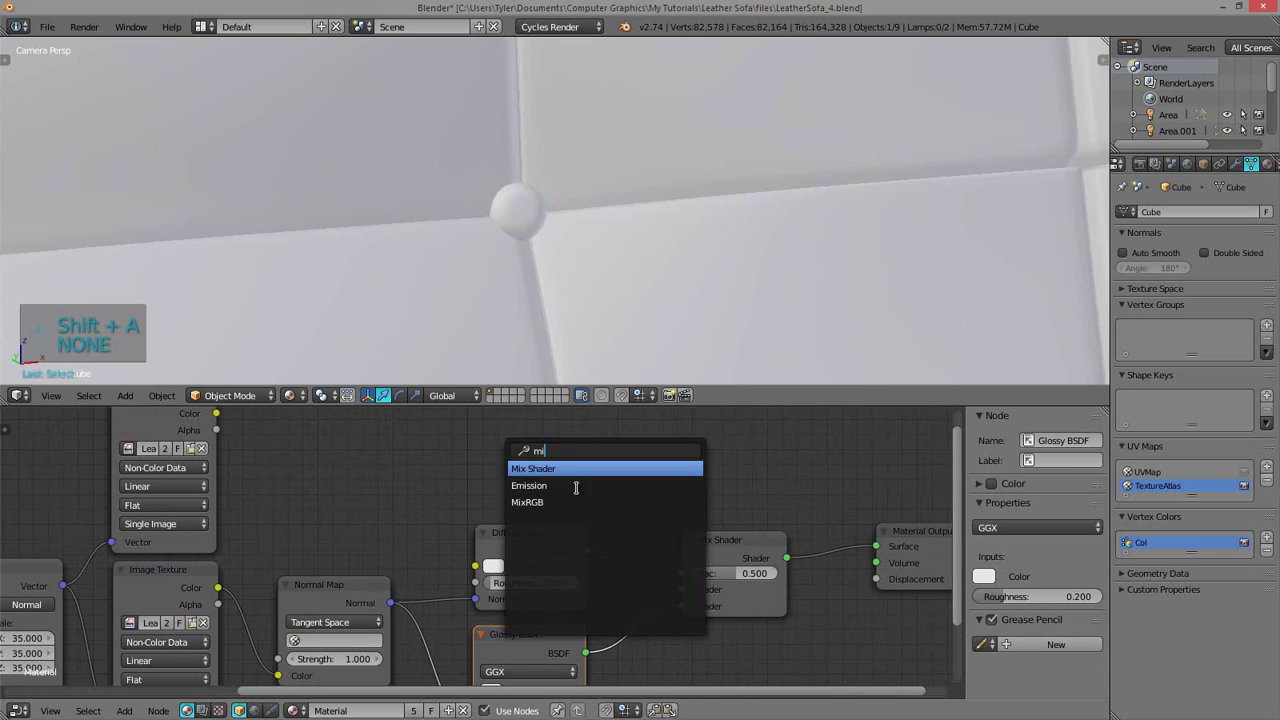
{"action": "left_click", "coordinate": [565, 503]}
{"action": "left_click", "coordinate": [540, 443]}
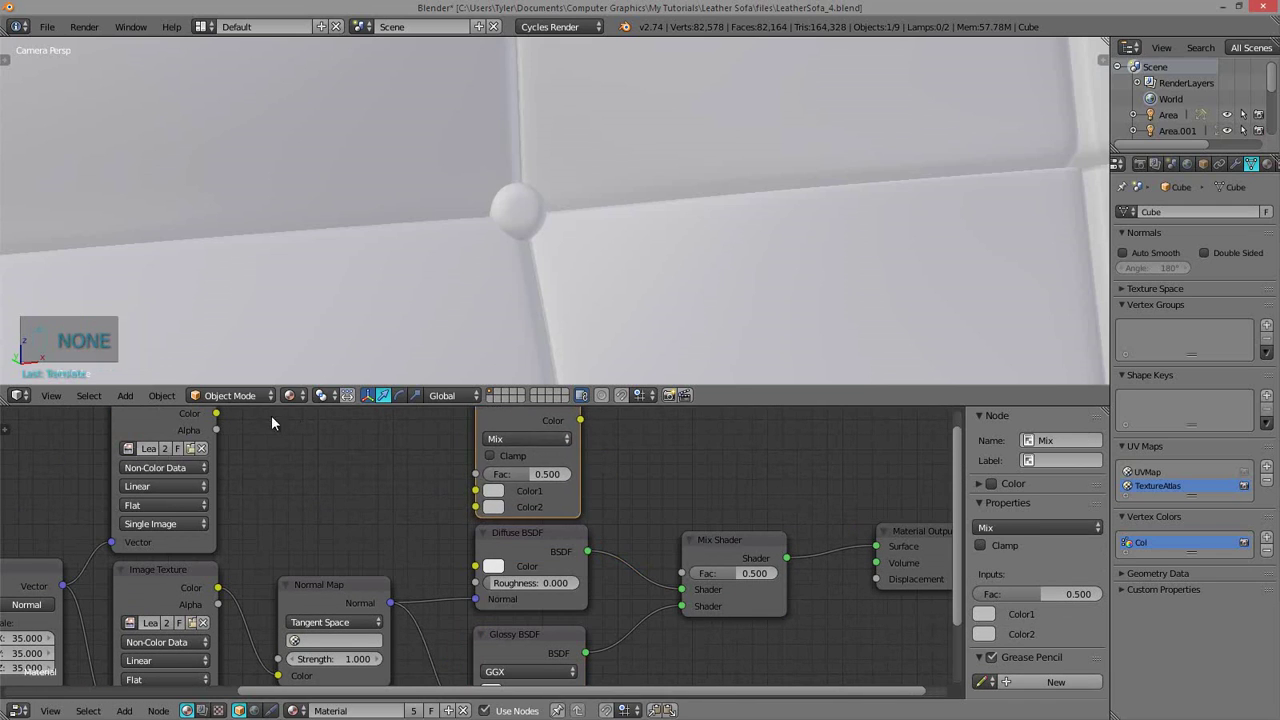
- Link the duplicated Image Texture's Color output to the MixRGB node's Color2 input and set its blend type to Multiply
{"action": "left_click_drag", "start_coordinate": [216, 413], "coordinate": [475, 507]}
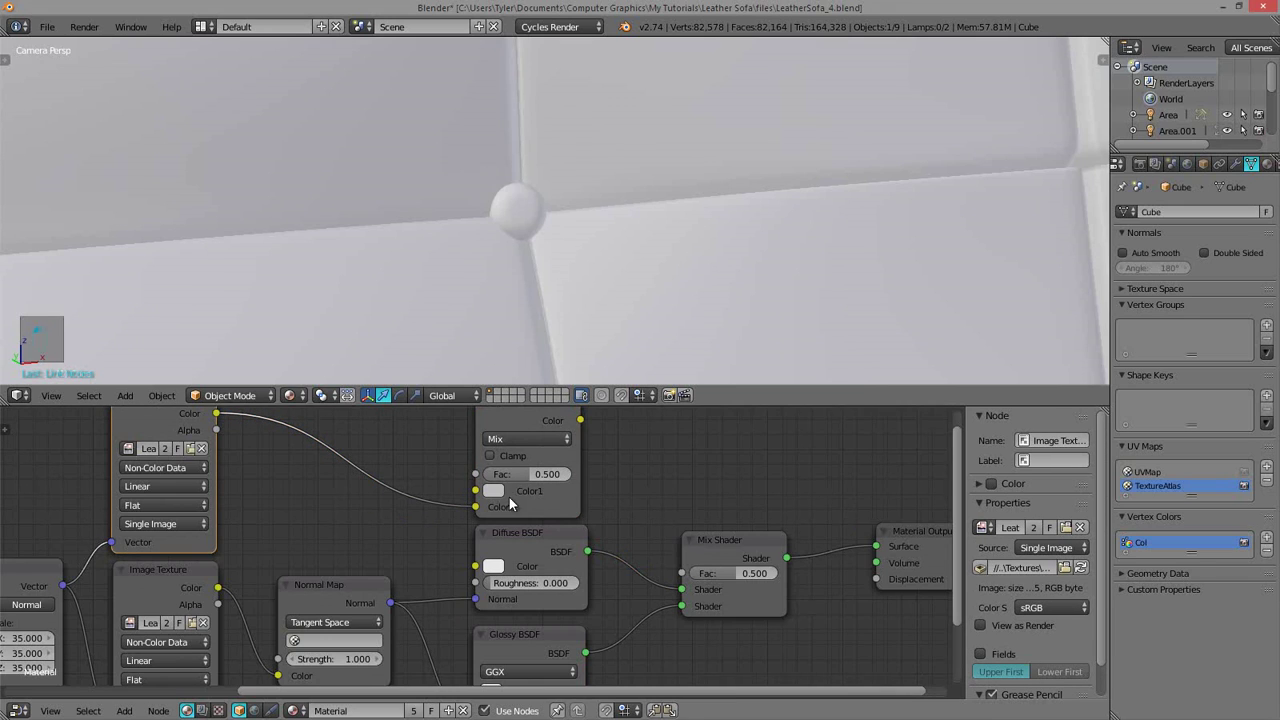
{"action": "middle_click_drag", "start_coordinate": [523, 433], "coordinate": [495, 473]}
{"action": "left_click", "coordinate": [495, 473]}
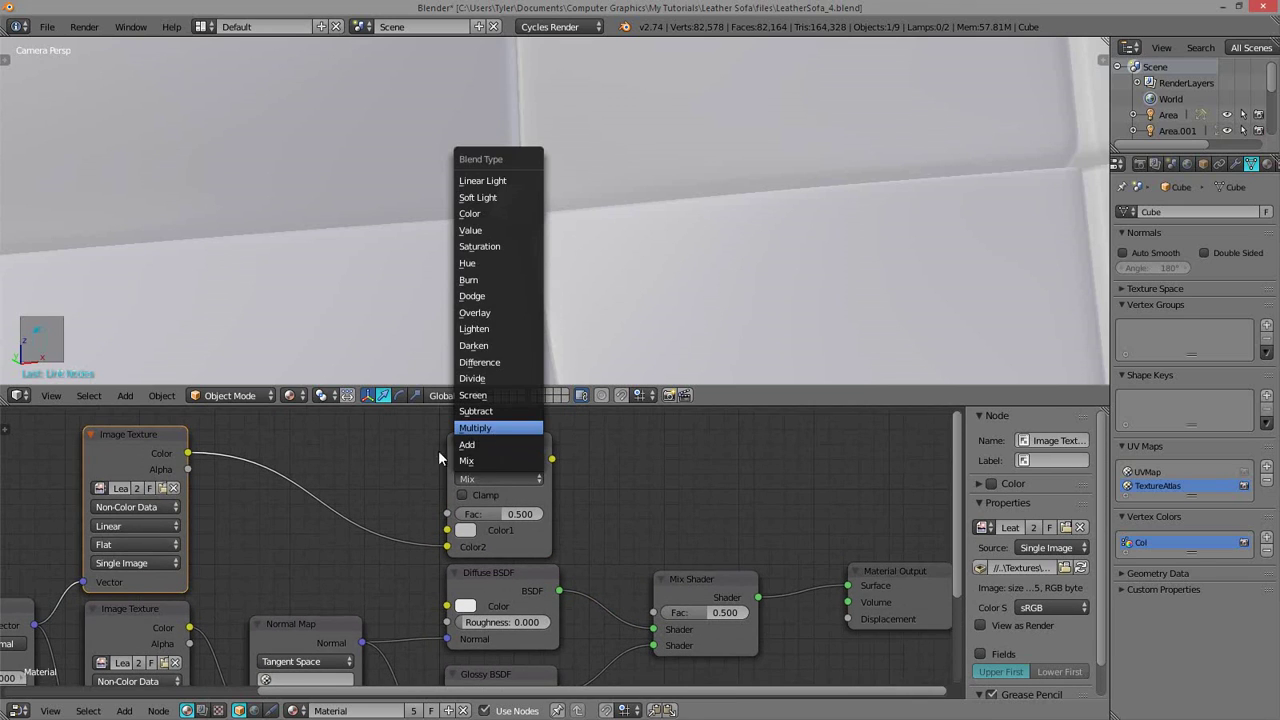
{"action": "left_click", "coordinate": [468, 479]}
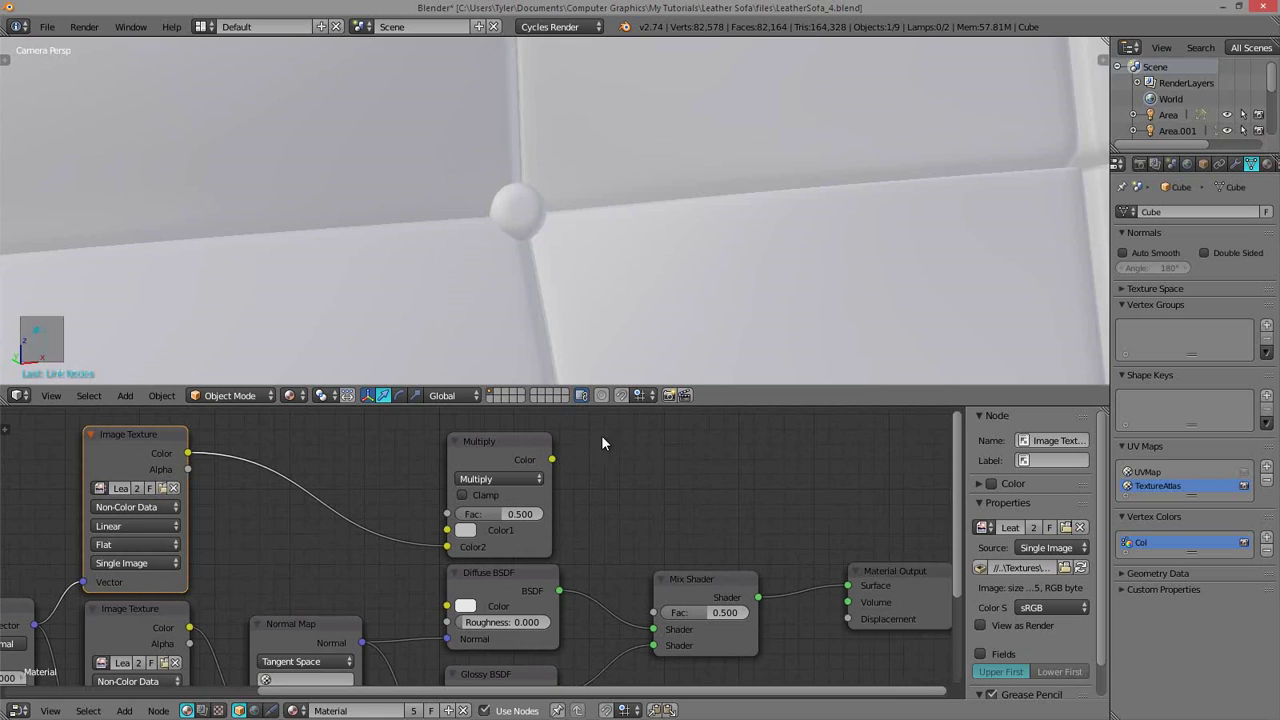
- Link the Multiply node's Color output to the Mix Shader's Fac input
{"action": "left_click_drag", "start_coordinate": [551, 459], "coordinate": [630, 440]}
{"action": "left_click_drag", "start_coordinate": [597, 565], "coordinate": [653, 612]}
{"action": "left_click", "coordinate": [670, 582]}
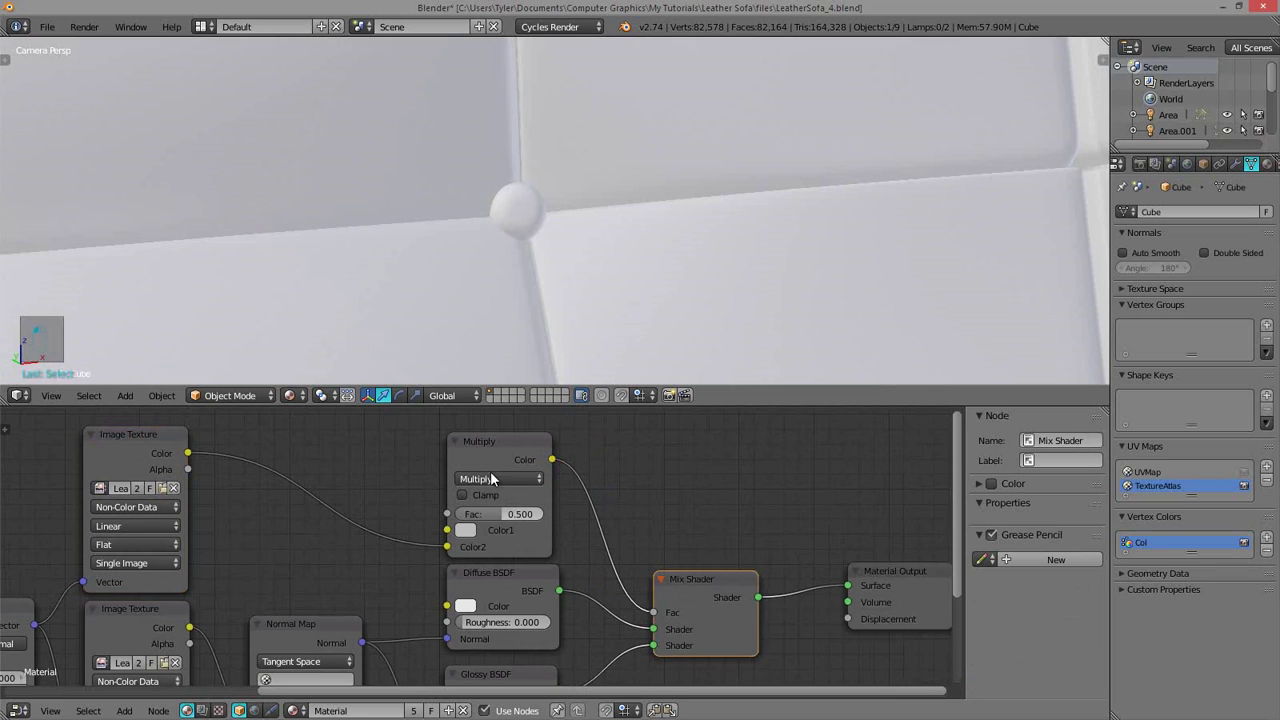
- Set the Multiply node's Fac value to 1.000
{"action": "left_click", "coordinate": [494, 514]}
{"action": "left_click_drag", "start_coordinate": [540, 523], "coordinate": [525, 526]}
{"action": "left_click_drag", "start_coordinate": [442, 518], "coordinate": [494, 530]}
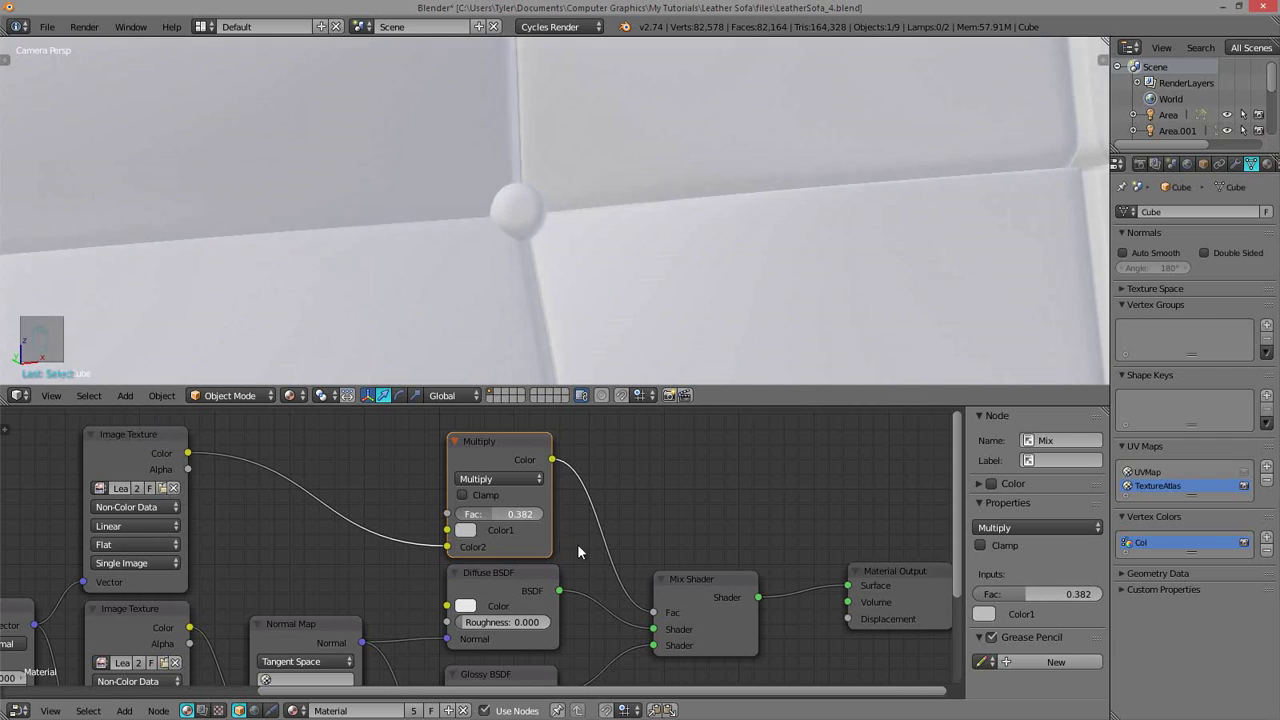
{"action": "left_click_drag", "start_coordinate": [577, 545], "coordinate": [632, 543]}
{"action": "scroll", "coordinate": [505, 515], "scroll_direction": "down", "scroll_amount": 5}
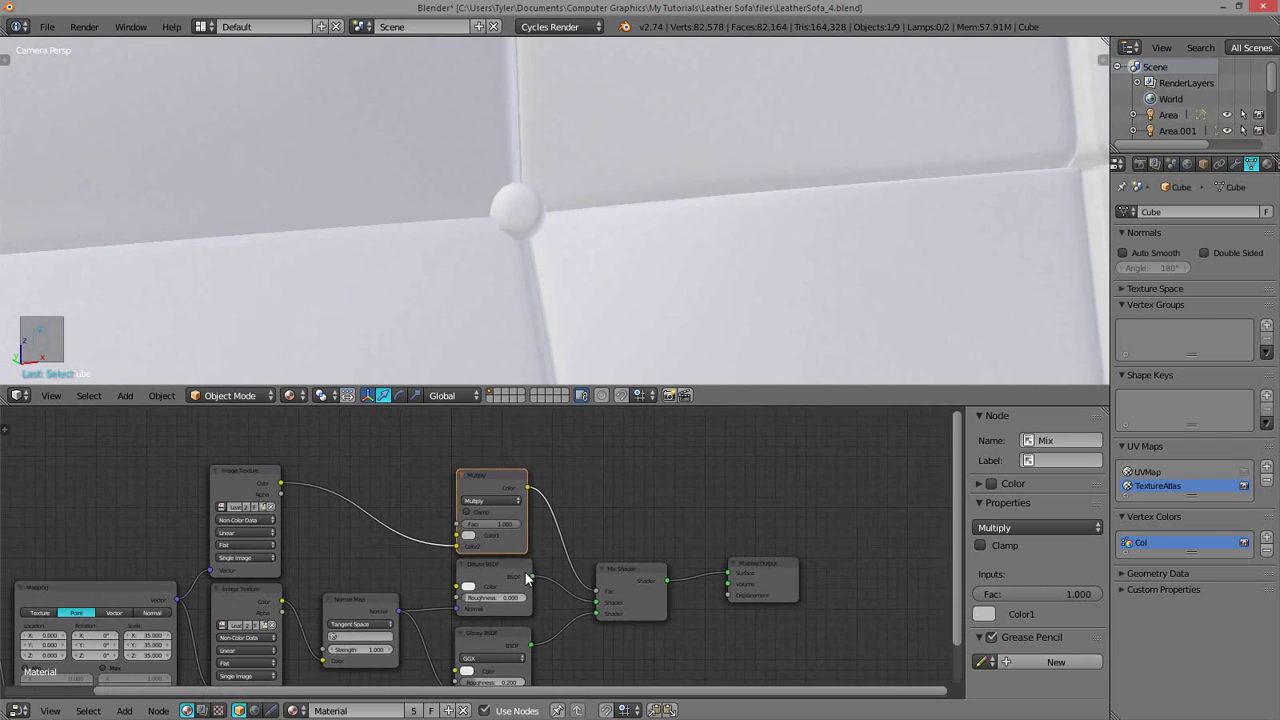
{"action": "scroll", "coordinate": [525, 572], "scroll_direction": "down", "scroll_amount": 1}
{"action": "middle_click_drag", "start_coordinate": [468, 483], "coordinate": [483, 431]}
{"action": "scroll", "coordinate": [386, 523], "scroll_direction": "down", "scroll_amount": 3}
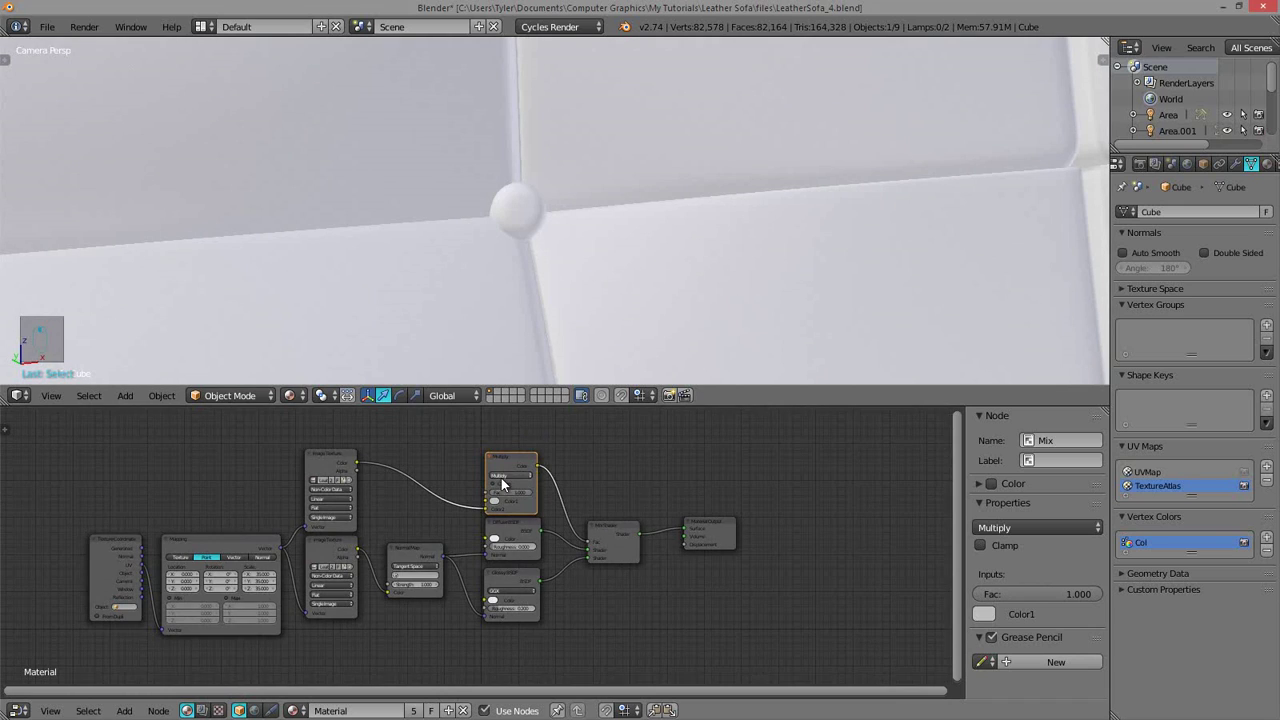
- Toggle the Multiply node's mute repeatedly to compare the leather around the backrest button with and without it, leaving the node unmuted
{"action": "scroll", "coordinate": [505, 485], "scroll_direction": "up", "scroll_amount": 2}
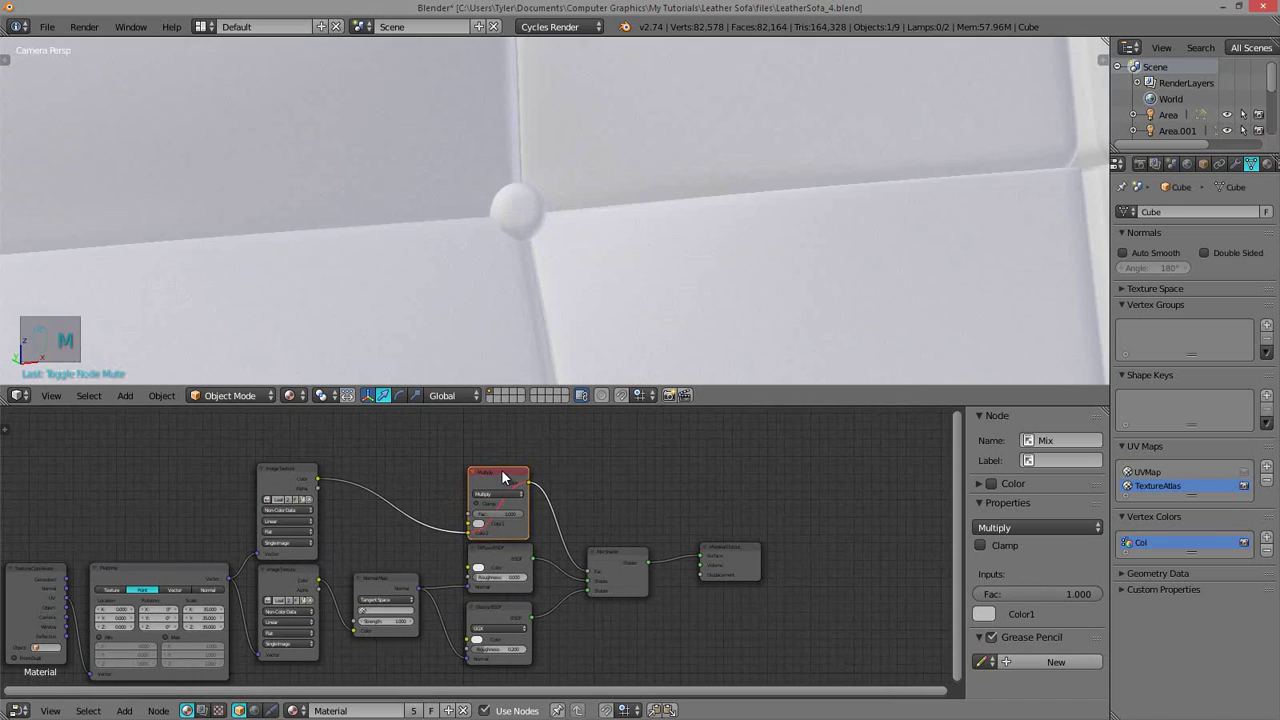
{"action": "key", "text": "m"}
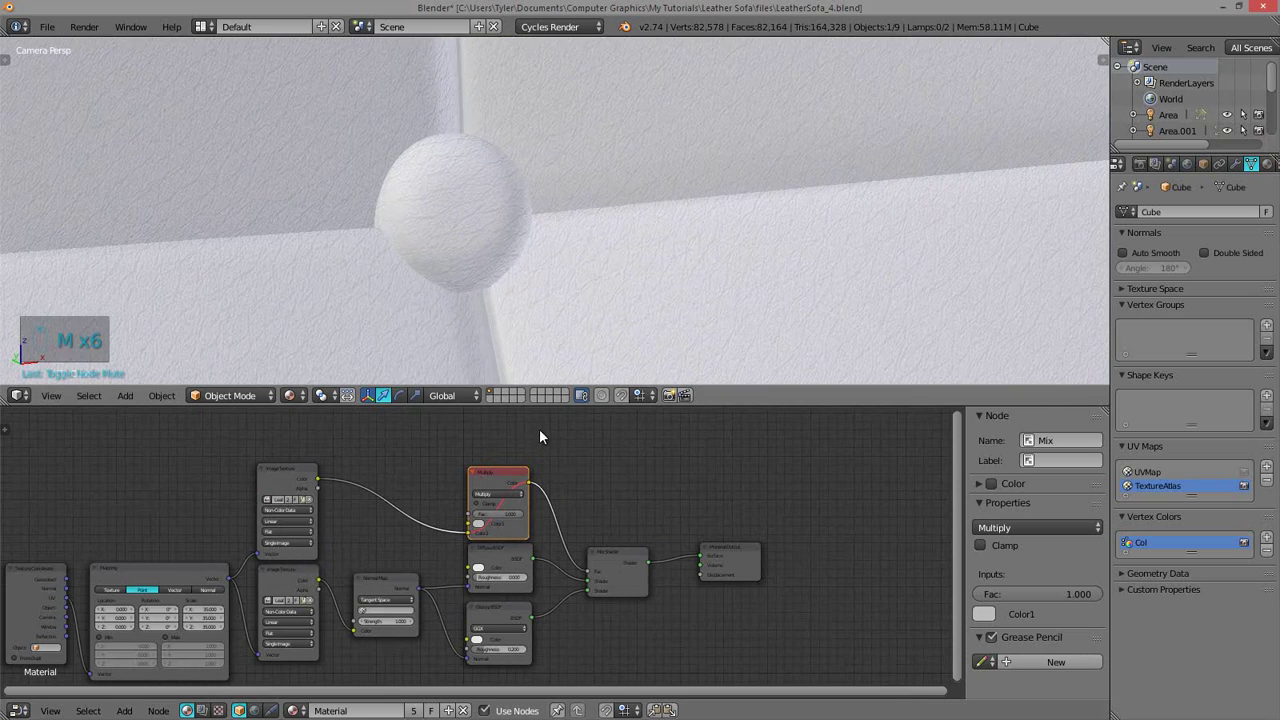
{"action": "key", "text": "m"}
{"action": "key", "text": "m"}
{"action": "key", "text": "m"}
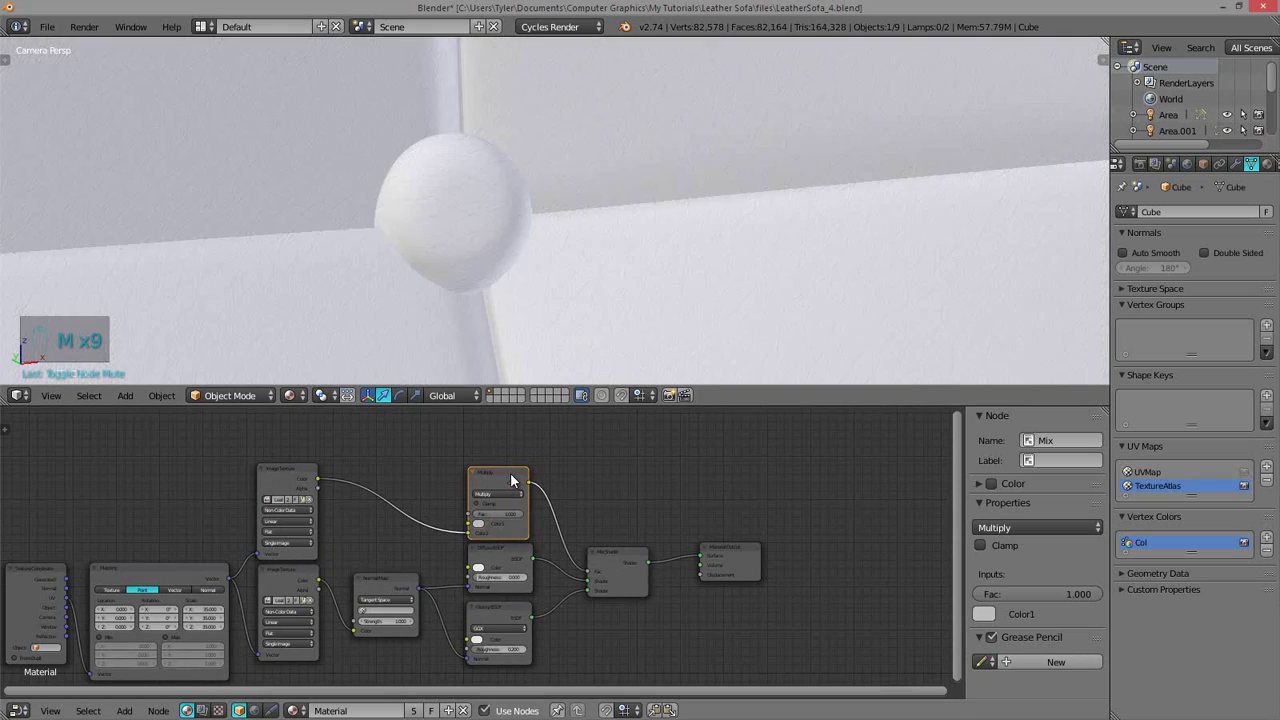
{"action": "key", "text": "m"}
{"action": "key", "text": "m"}
{"action": "key", "text": "m"}
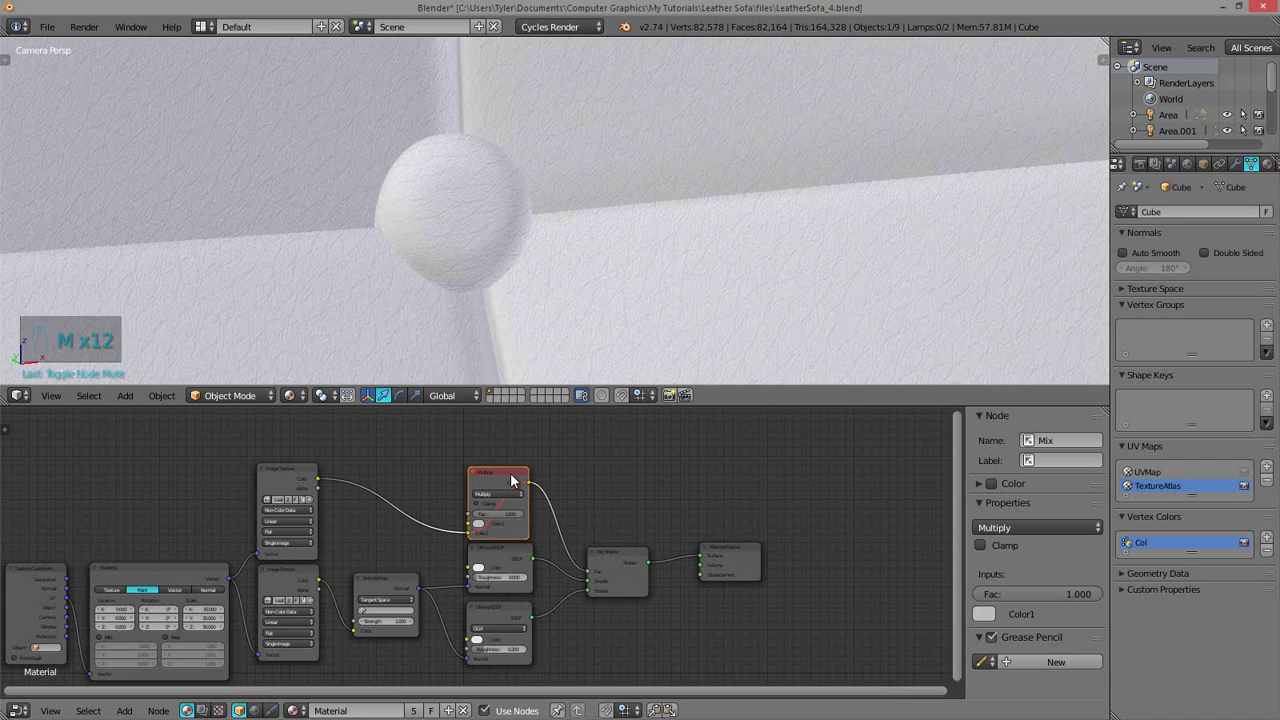
{"action": "key", "text": "m"}
{"action": "key", "text": "m"}
{"action": "key", "text": "m"}
{"action": "scroll", "coordinate": [513, 250], "scroll_direction": "down", "scroll_amount": 3}
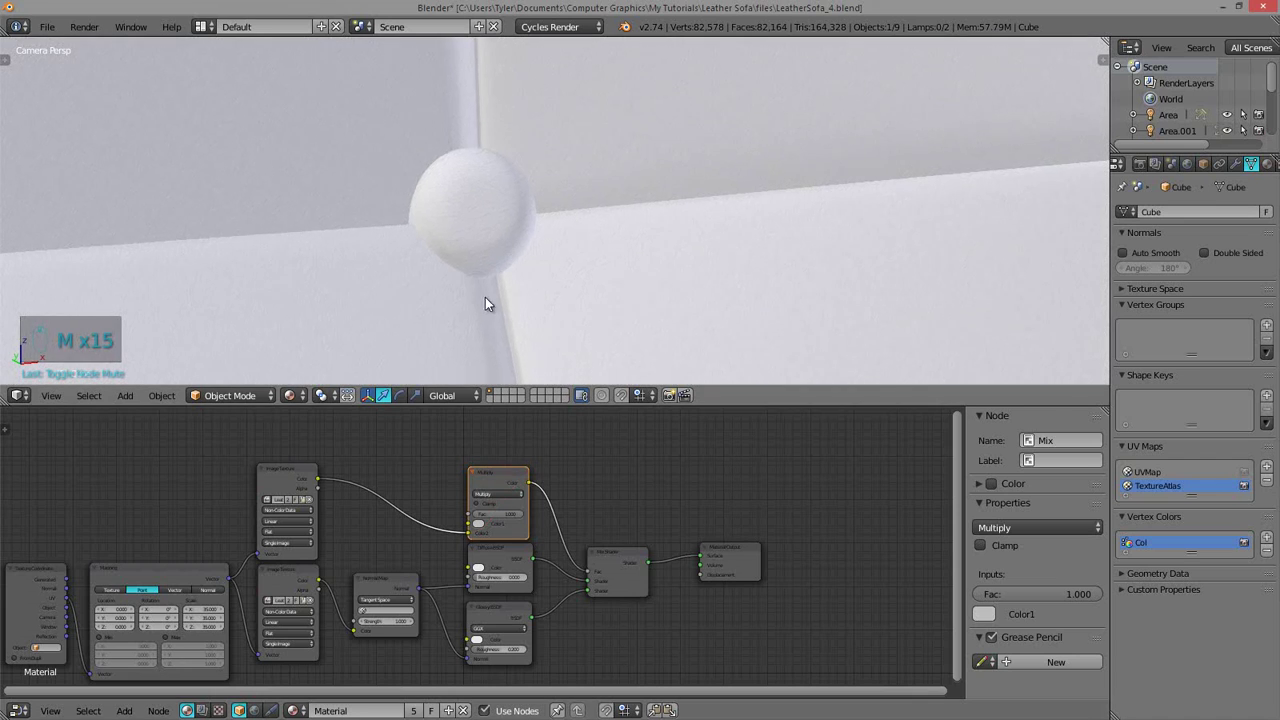
{"action": "scroll", "coordinate": [496, 287], "scroll_direction": "down", "scroll_amount": 8}
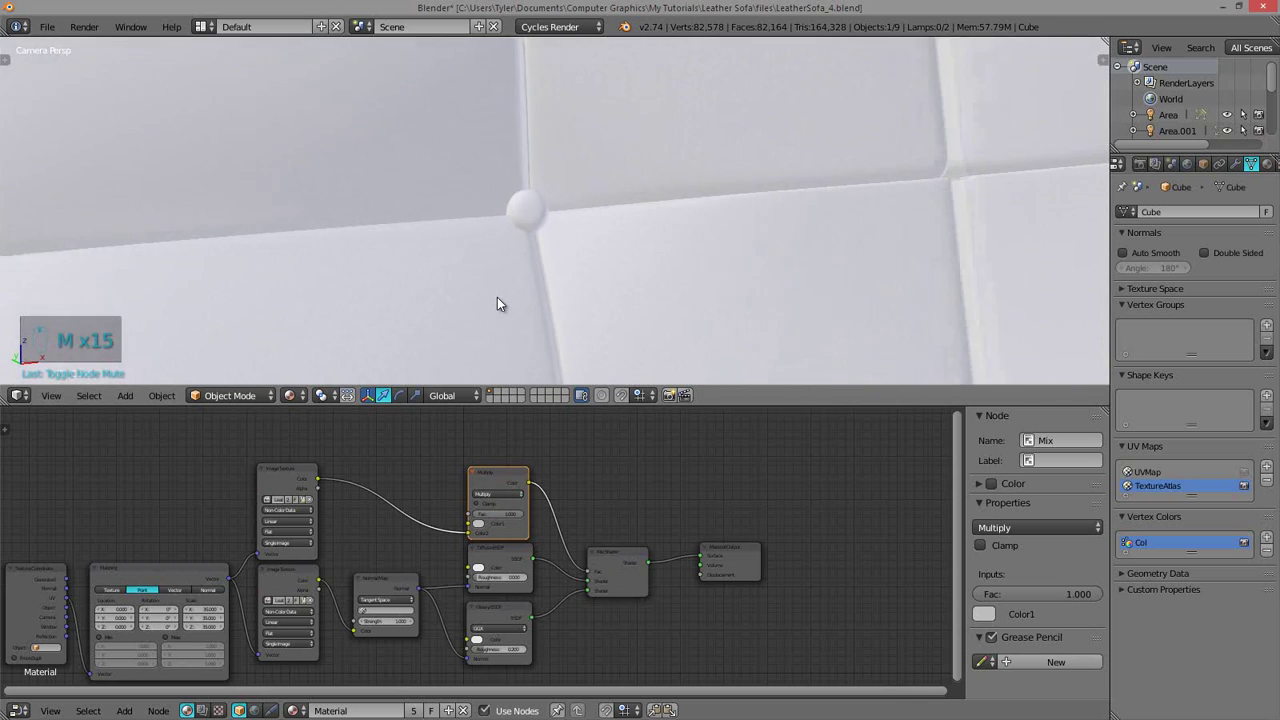
{"action": "scroll", "coordinate": [497, 301], "scroll_direction": "down", "scroll_amount": 10}
{"action": "key", "text": "ctrl+Tab"}
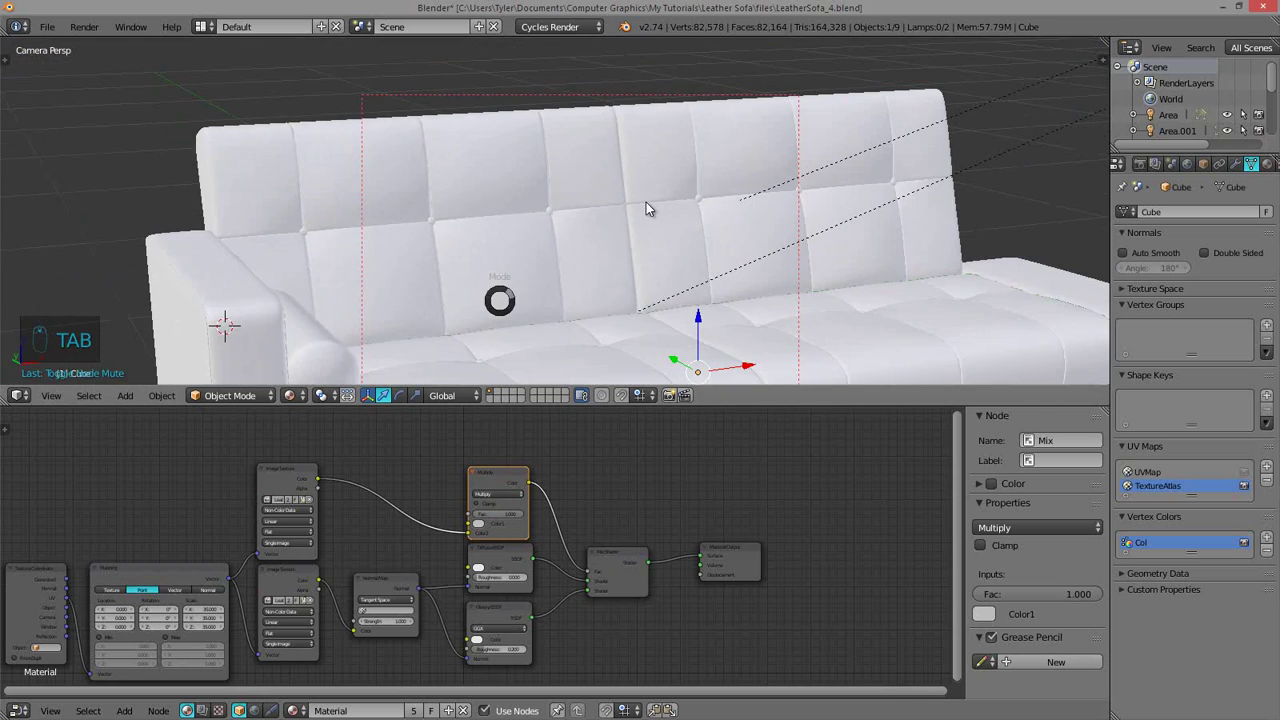
{"action": "key", "text": "Tab"}
{"action": "mouse_move", "coordinate": [563, 283]}
{"action": "middle_mouse_down"}
{"action": "mouse_move", "coordinate": [500, 286]}
{"action": "mouse_move", "coordinate": [542, 288]}
{"action": "middle_mouse_up"}
{"action": "key", "text": "a"}
{"action": "key", "text": "a"}
{"action": "key", "text": "a"}
{"action": "scroll", "coordinate": [542, 288], "scroll_direction": "down", "scroll_amount": 2}
{"action": "key", "text": "Tab"}
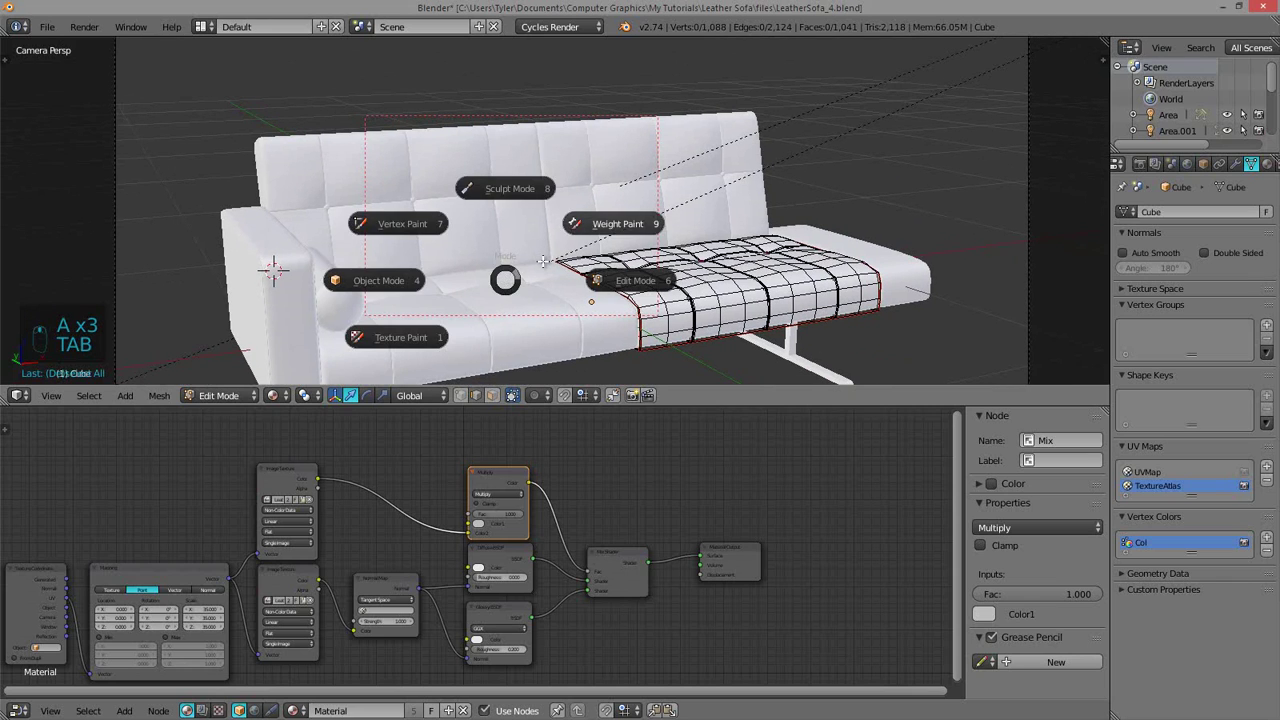
{"action": "key", "text": "Escape"}
{"action": "left_click", "coordinate": [367, 262]}
{"action": "key", "text": "z"}
{"action": "key", "text": "Escape"}
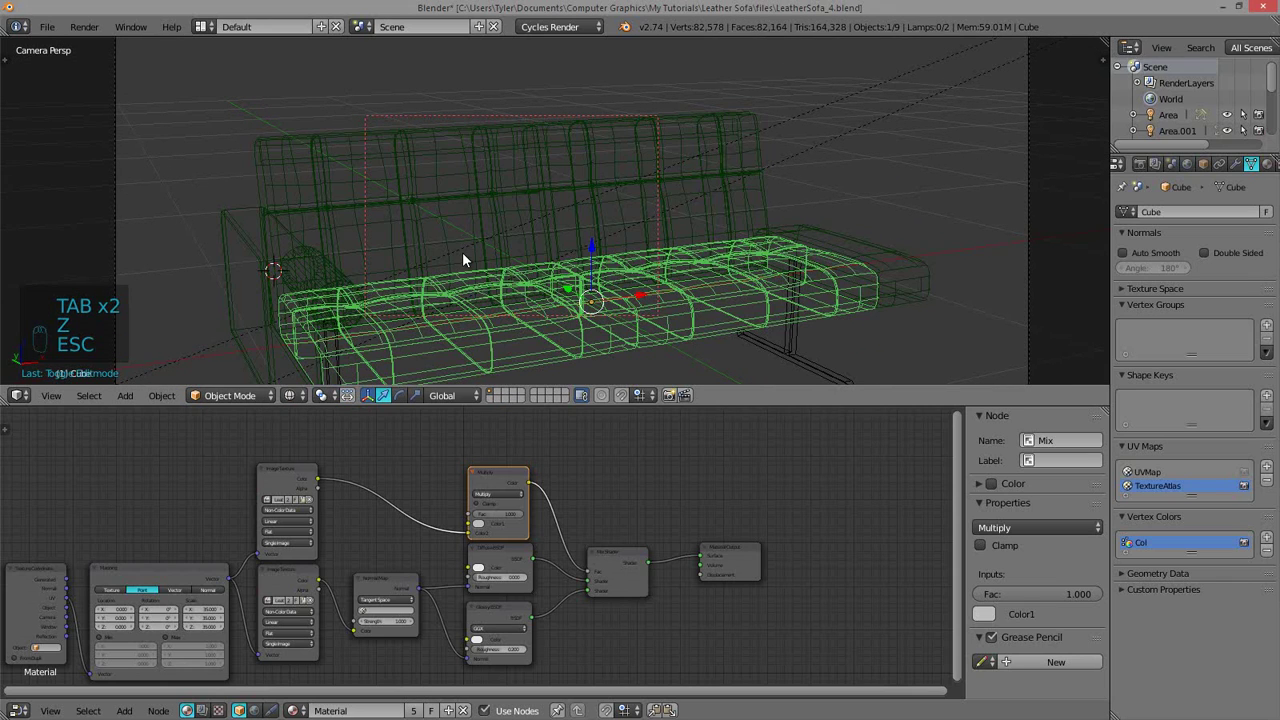
- Switch the viewport to rendered shading with nothing selected, and limit the render border to a small area at the backrest's upper middle
{"action": "key", "text": "z"}
{"action": "key", "text": "a"}
{"action": "key", "text": "z"}
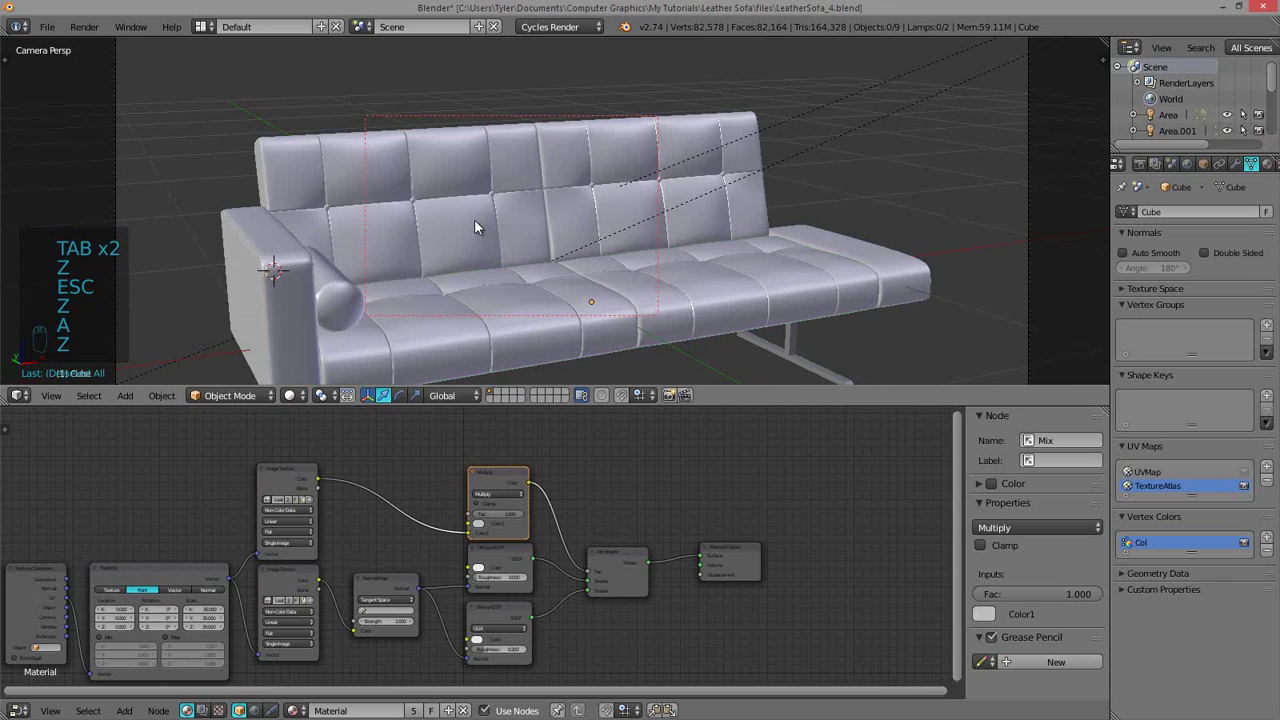
{"action": "key", "text": "z"}
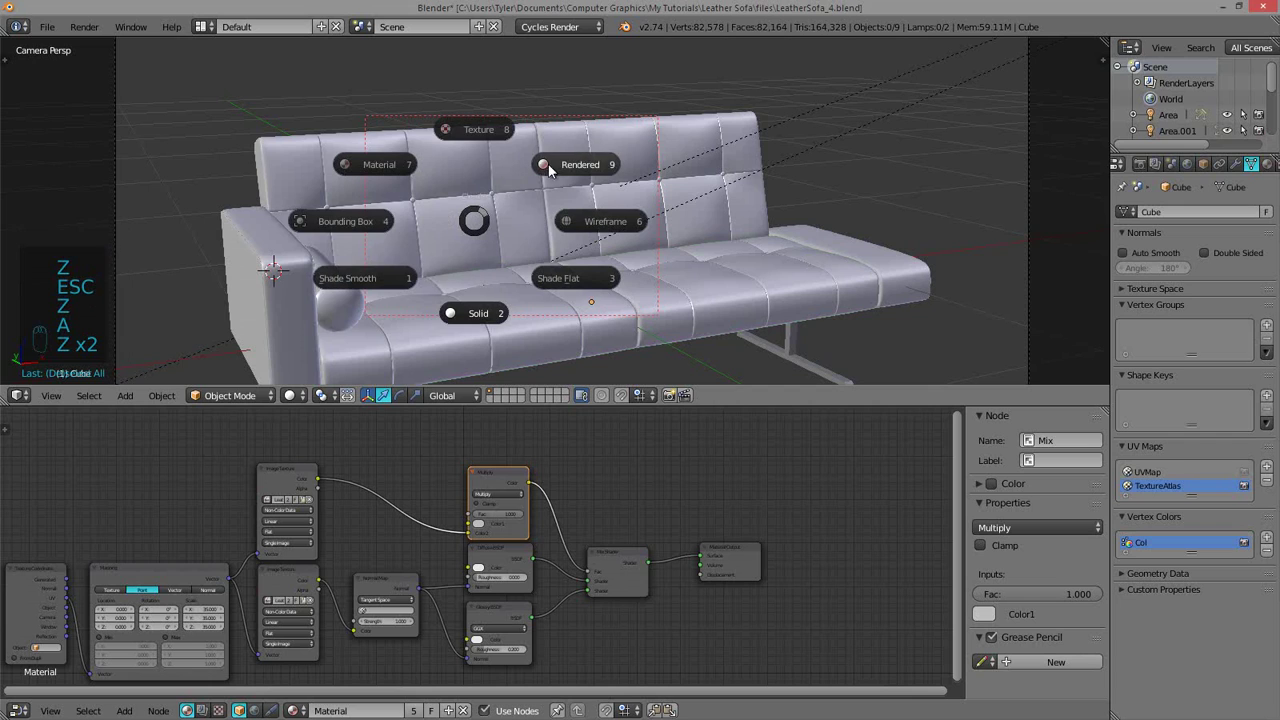
{"action": "left_click", "coordinate": [512, 229]}
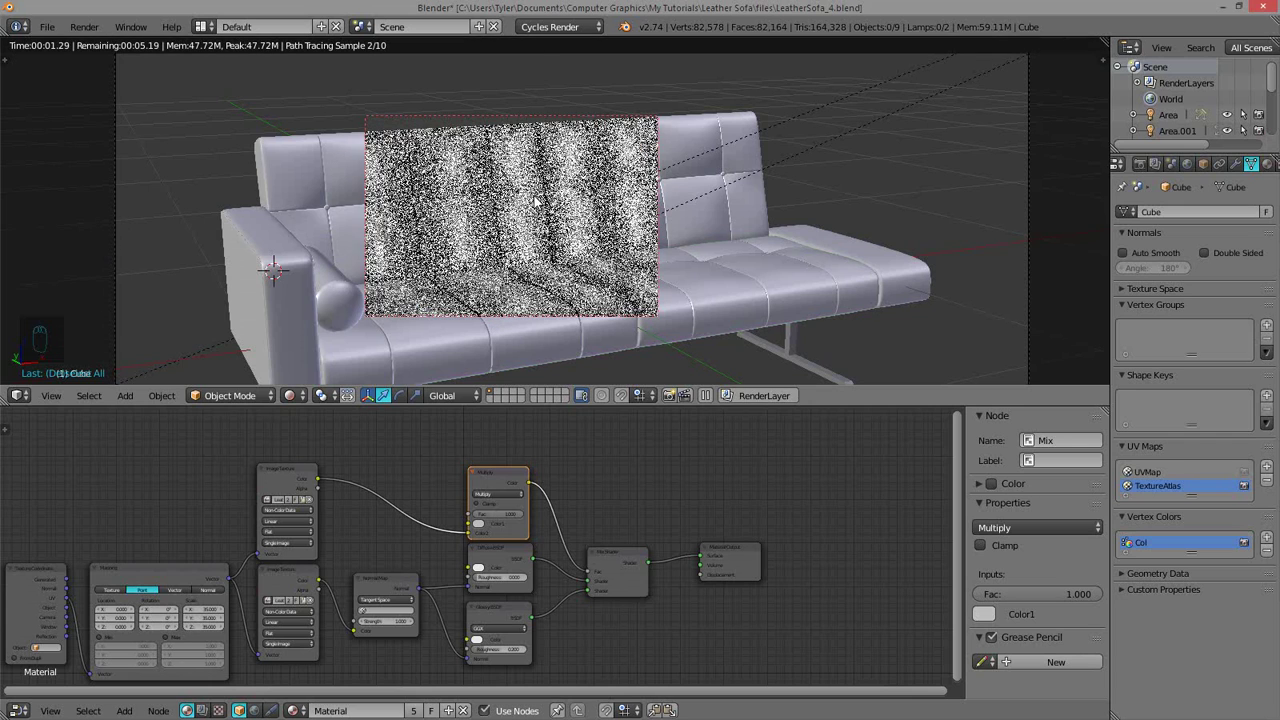
{"action": "key", "text": "shift+b"}
{"action": "left_click_drag", "start_coordinate": [594, 201], "coordinate": [600, 198]}
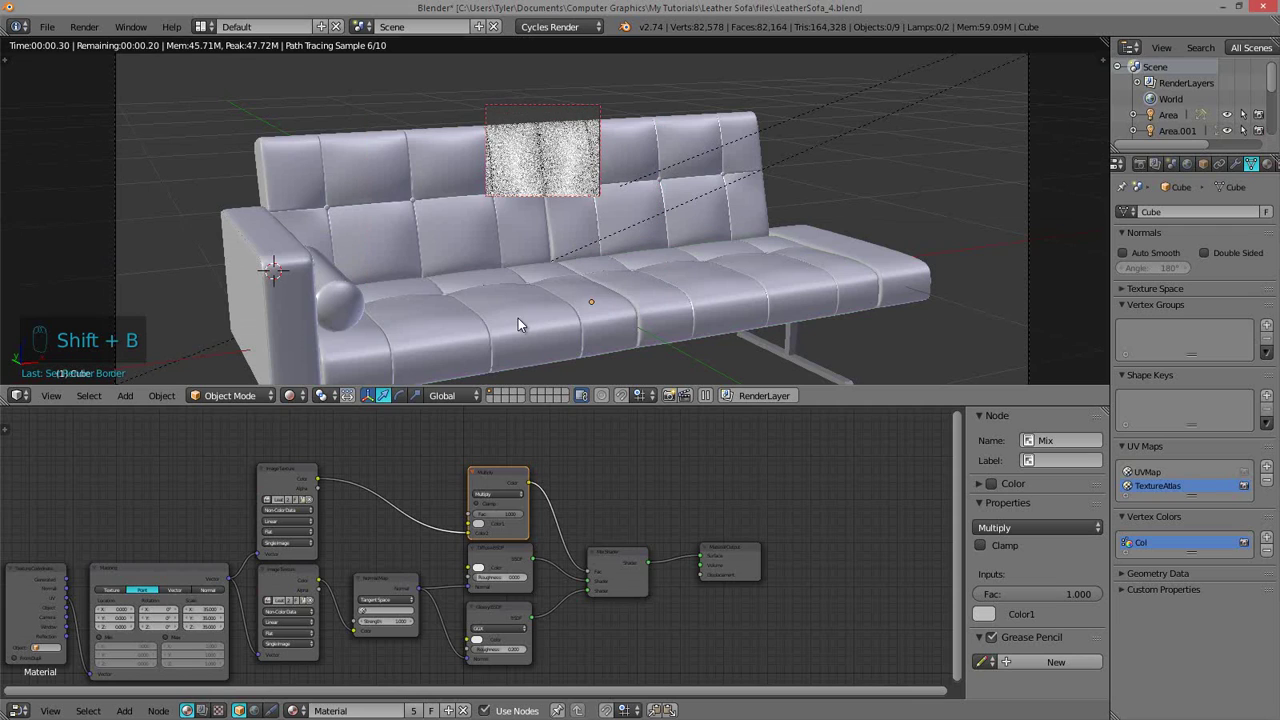
{"action": "middle_click_drag", "start_coordinate": [399, 554], "coordinate": [488, 481]}
{"action": "scroll", "coordinate": [486, 502], "scroll_direction": "up", "scroll_amount": 2}
{"action": "scroll", "coordinate": [486, 502], "scroll_direction": "up", "scroll_amount": 3}
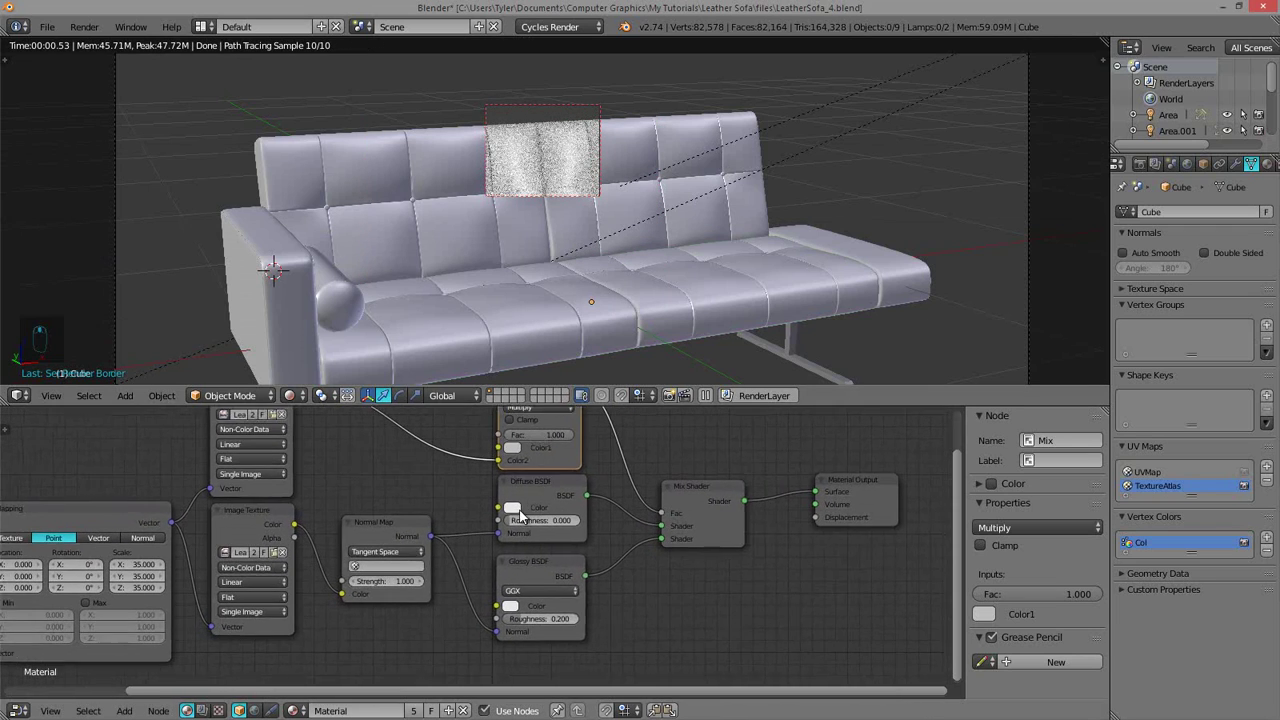
{"action": "left_click", "coordinate": [491, 510]}
{"action": "left_click_drag", "start_coordinate": [586, 388], "coordinate": [586, 423]}
{"action": "right_click", "coordinate": [588, 418]}
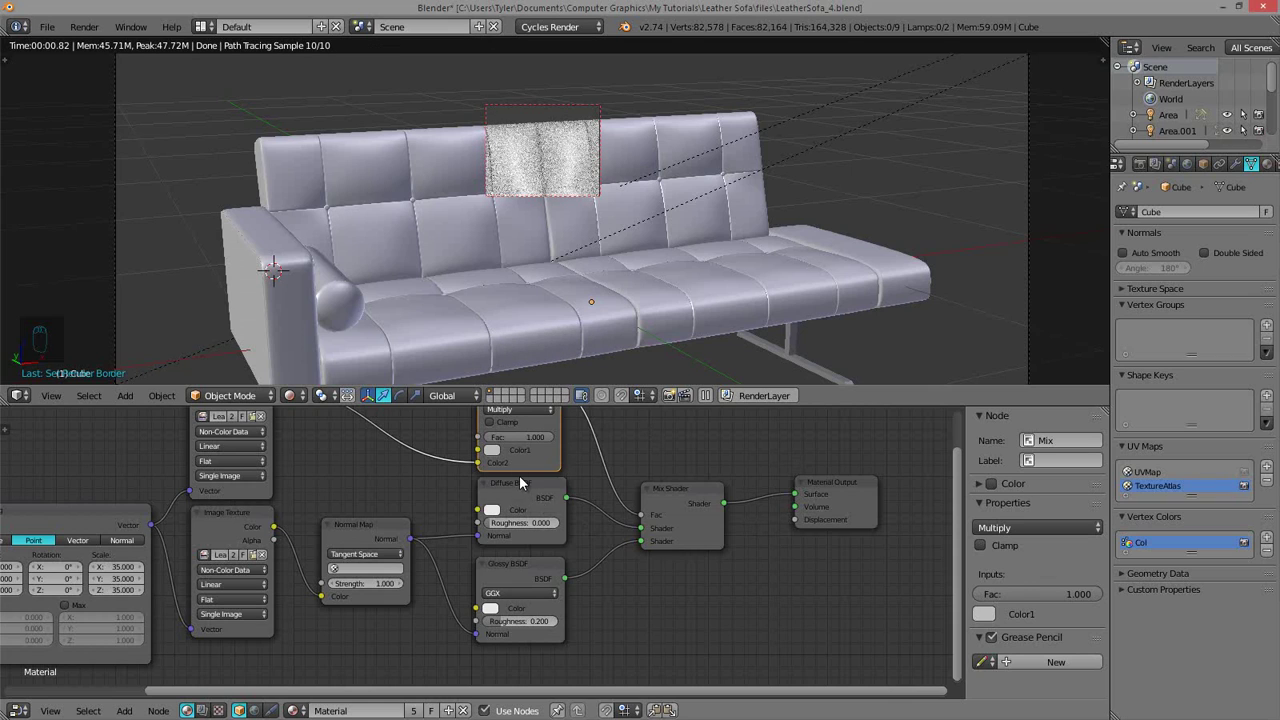
{"action": "left_click", "coordinate": [493, 509]}
{"action": "left_click", "coordinate": [492, 512]}
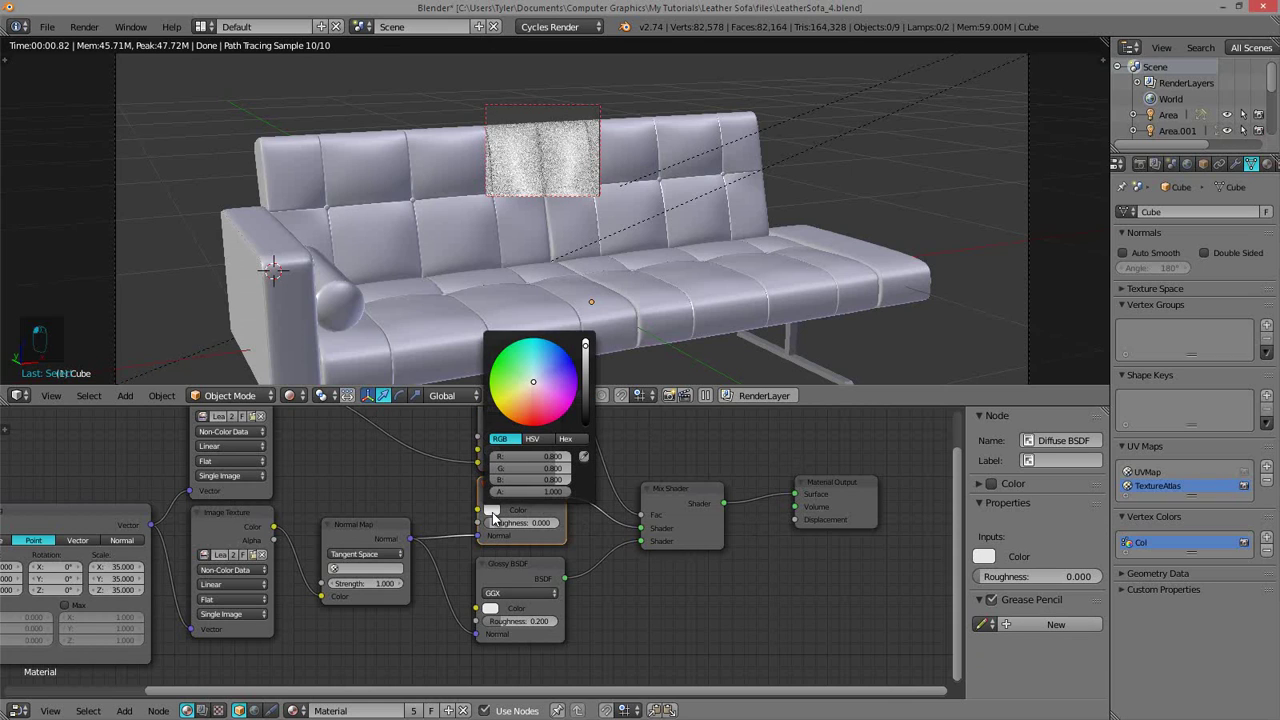
{"action": "left_click", "coordinate": [372, 582]}
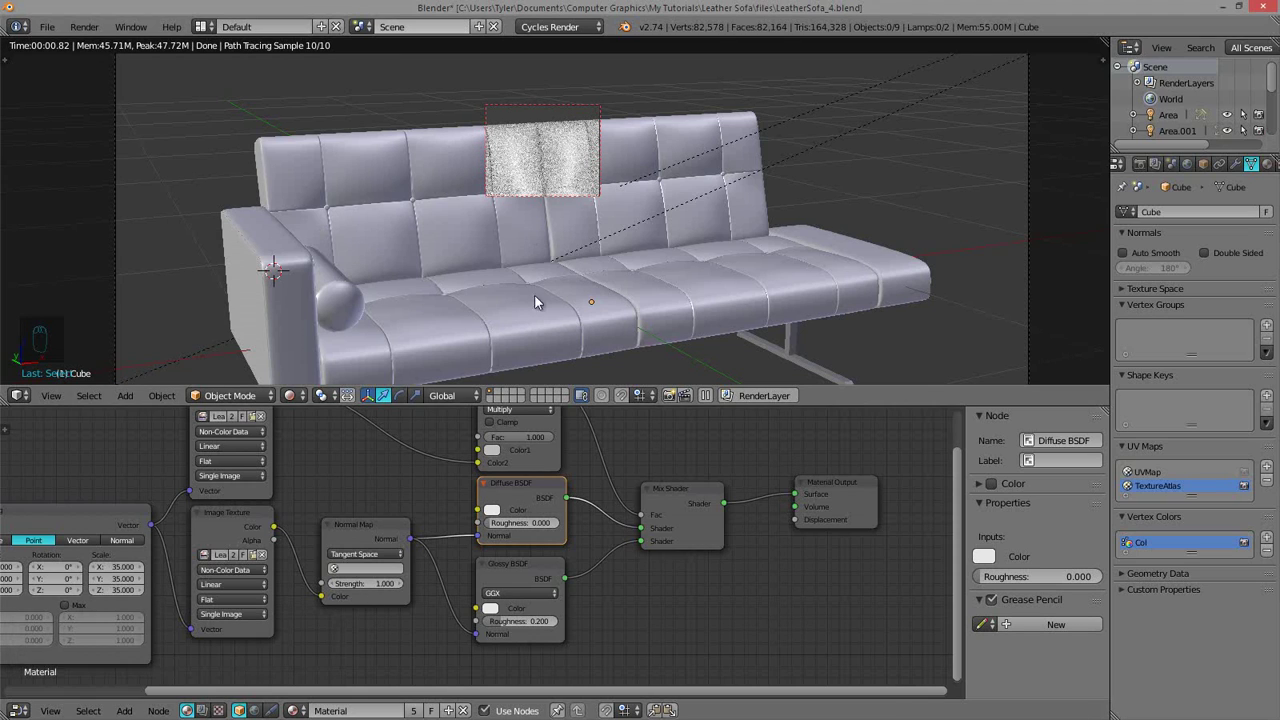
- Set the Normal Map node's Strength to 0.250
{"action": "scroll", "coordinate": [366, 470], "scroll_direction": "up", "scroll_amount": 1}
{"action": "middle_click_drag", "start_coordinate": [364, 468], "coordinate": [328, 487]}
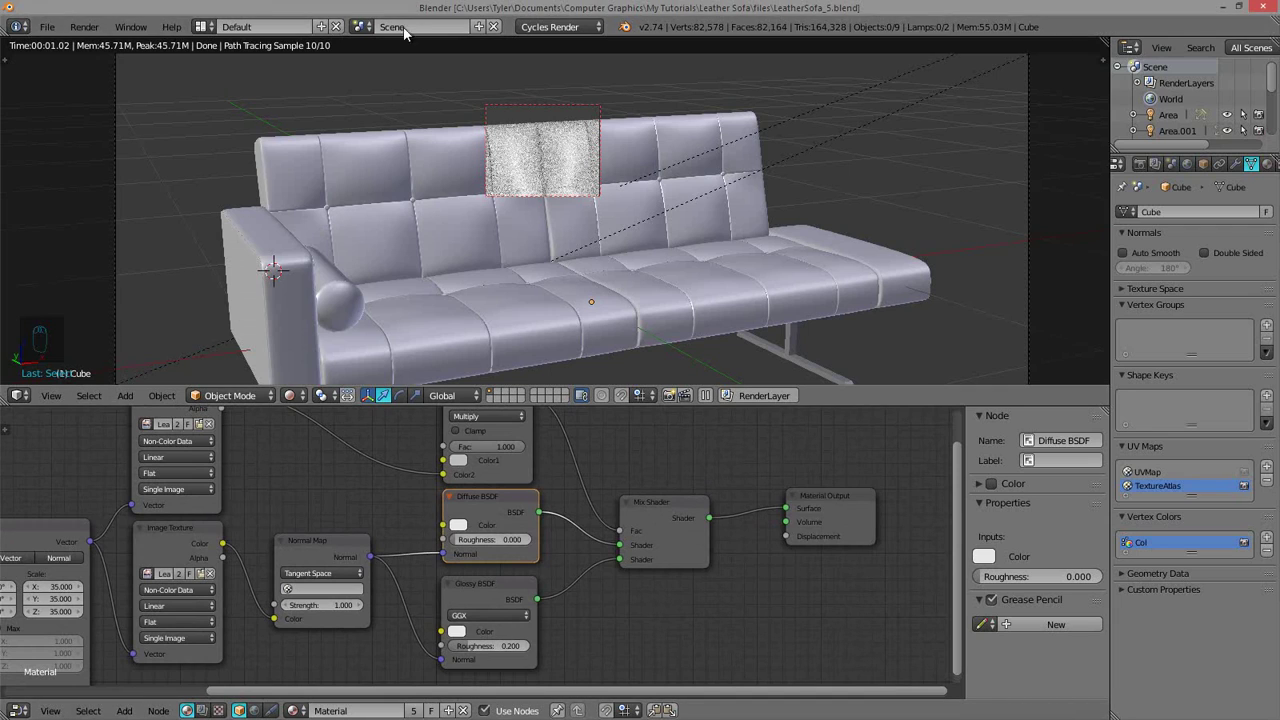
{"action": "scroll", "coordinate": [271, 547], "scroll_direction": "up", "scroll_amount": 2}
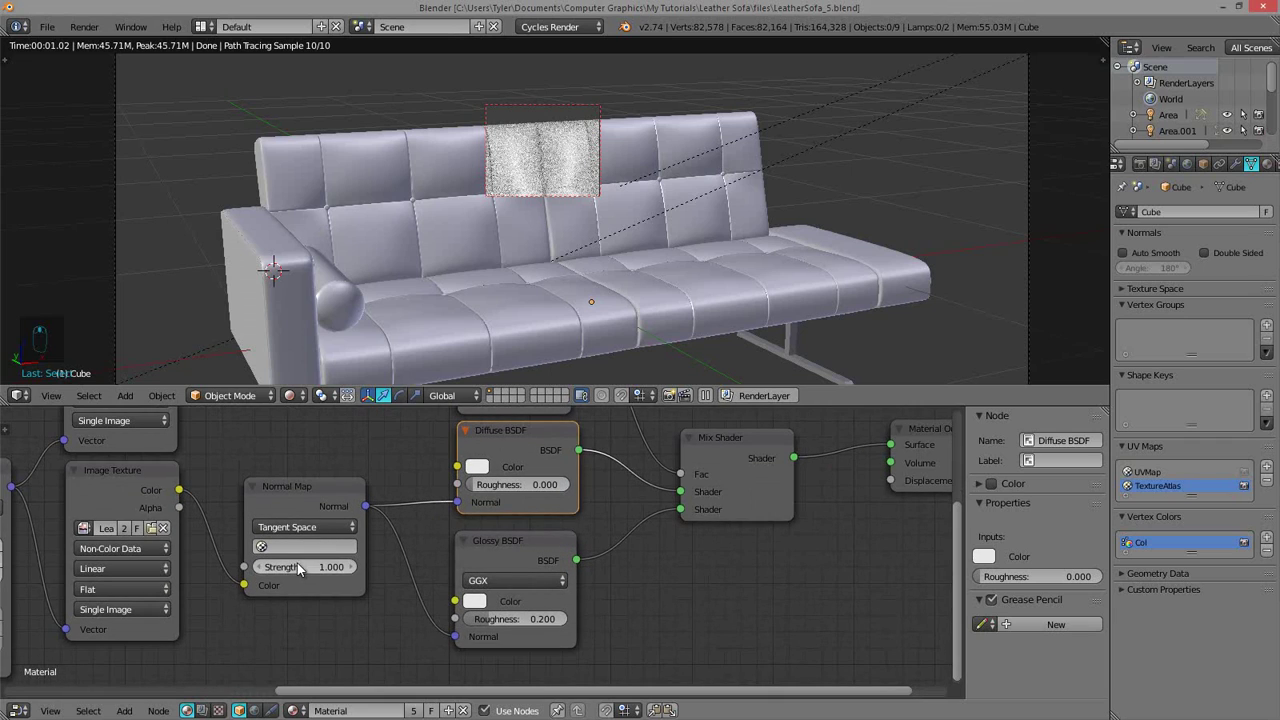
{"action": "left_click", "coordinate": [292, 565]}
{"action": "key", "text": "Return"}
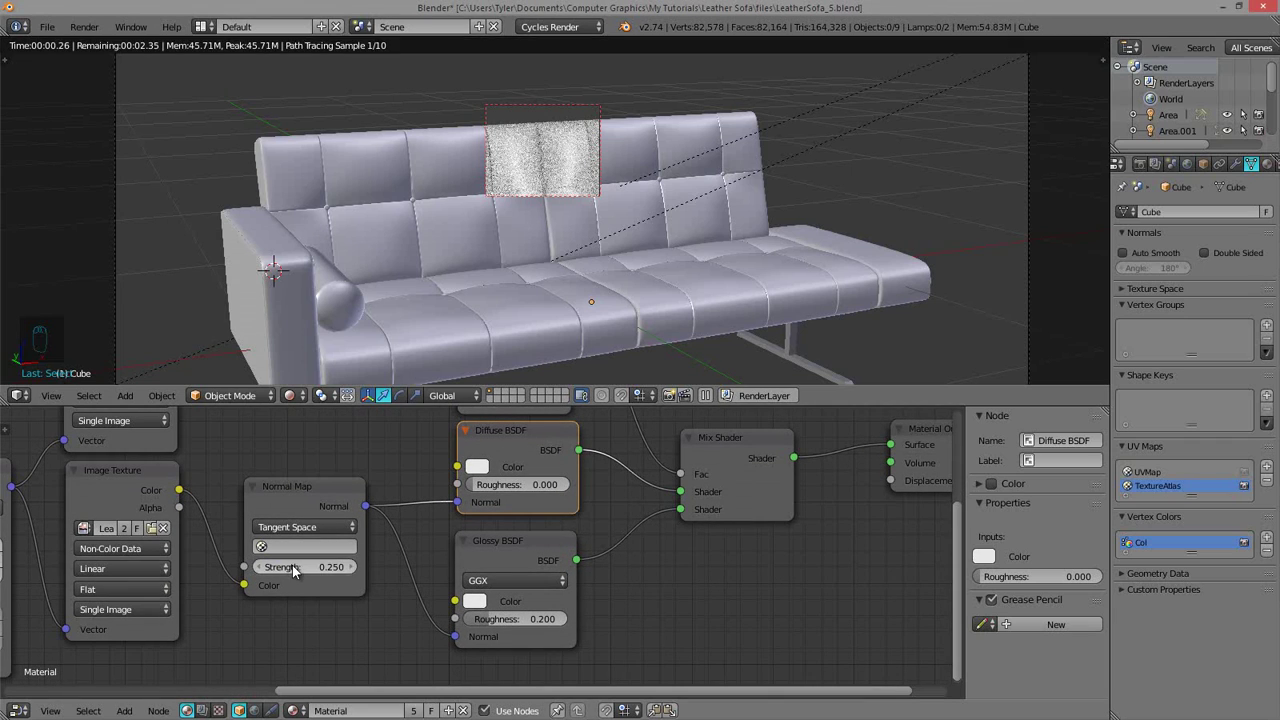
- Darken the Diffuse BSDF color to 0.004 for R, G and B, and move the Glossy BSDF node closer beneath it
{"action": "middle_click_drag", "start_coordinate": [564, 463], "coordinate": [507, 552]}
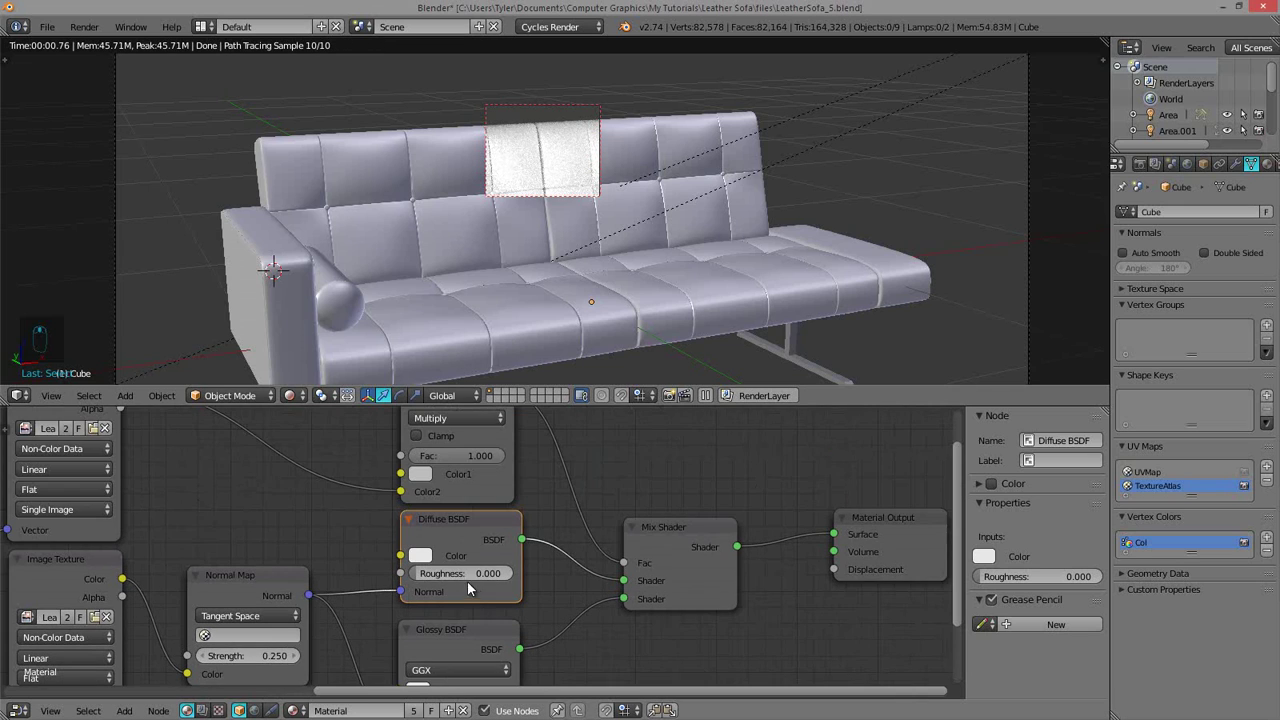
{"action": "scroll", "coordinate": [434, 548], "scroll_direction": "down", "scroll_amount": 2}
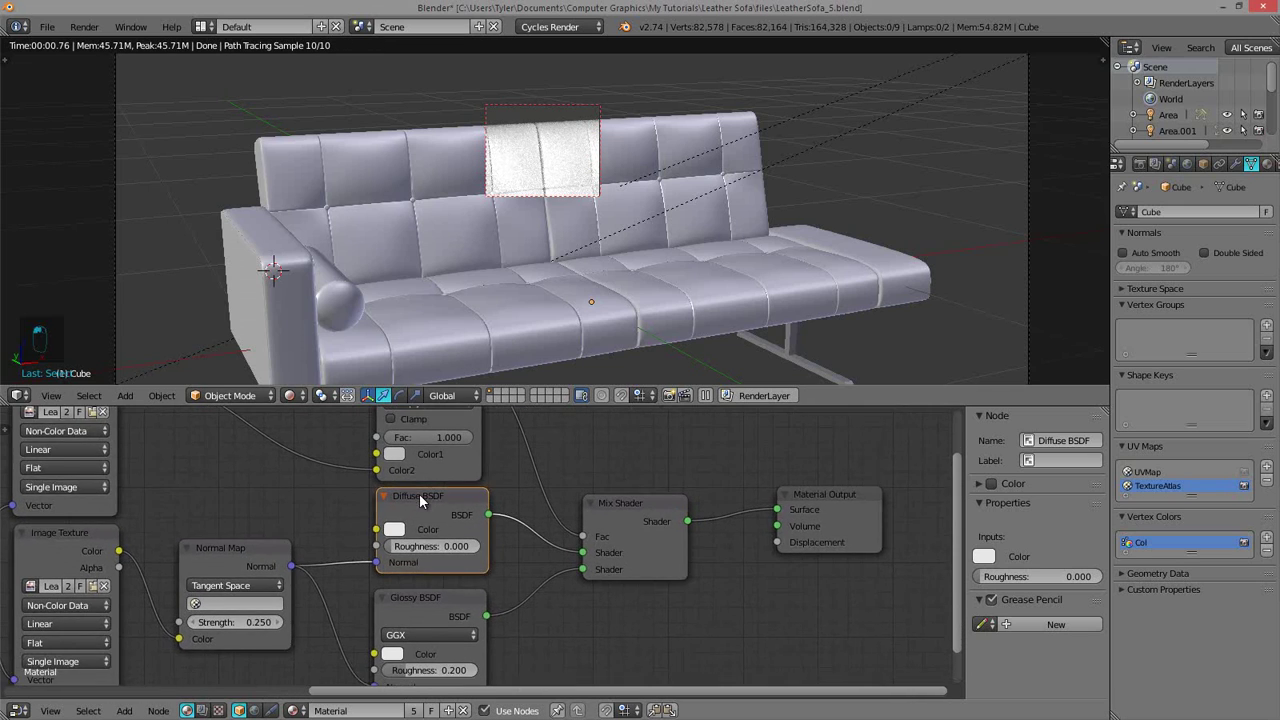
{"action": "left_click", "coordinate": [399, 531]}
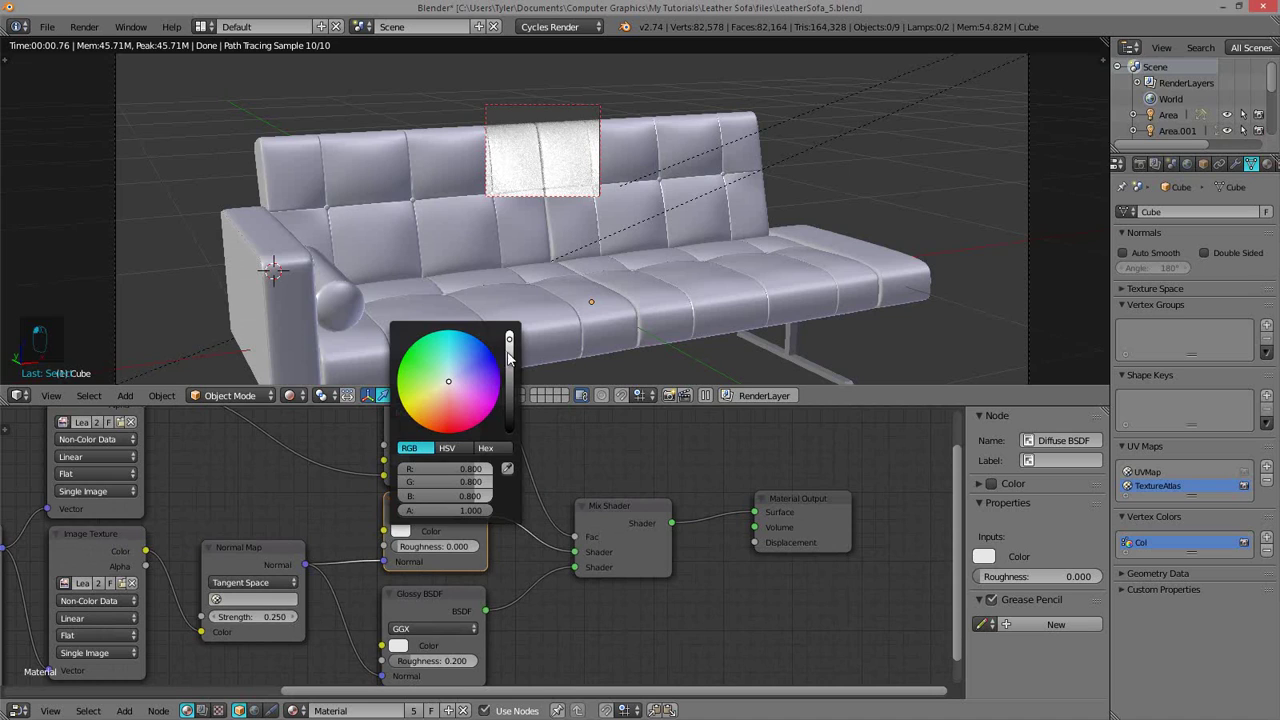
{"action": "left_click_drag", "start_coordinate": [508, 352], "coordinate": [515, 416]}
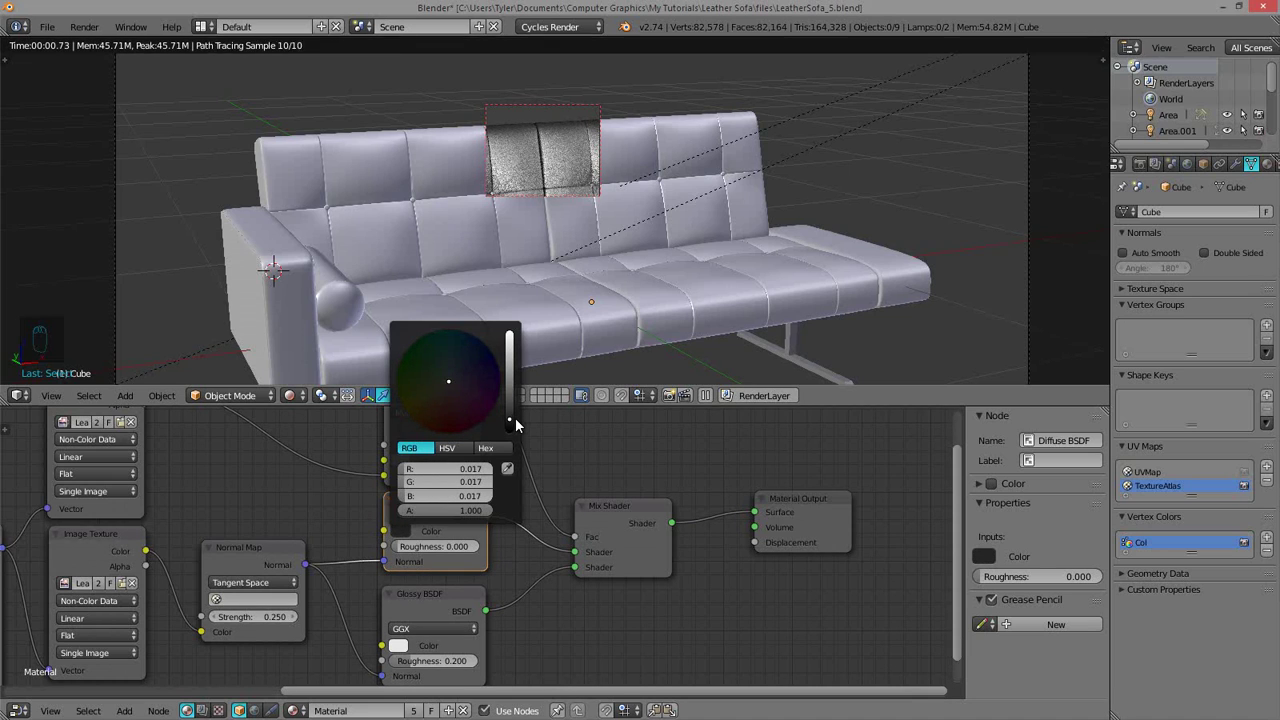
{"action": "left_click_drag", "start_coordinate": [513, 427], "coordinate": [510, 431]}
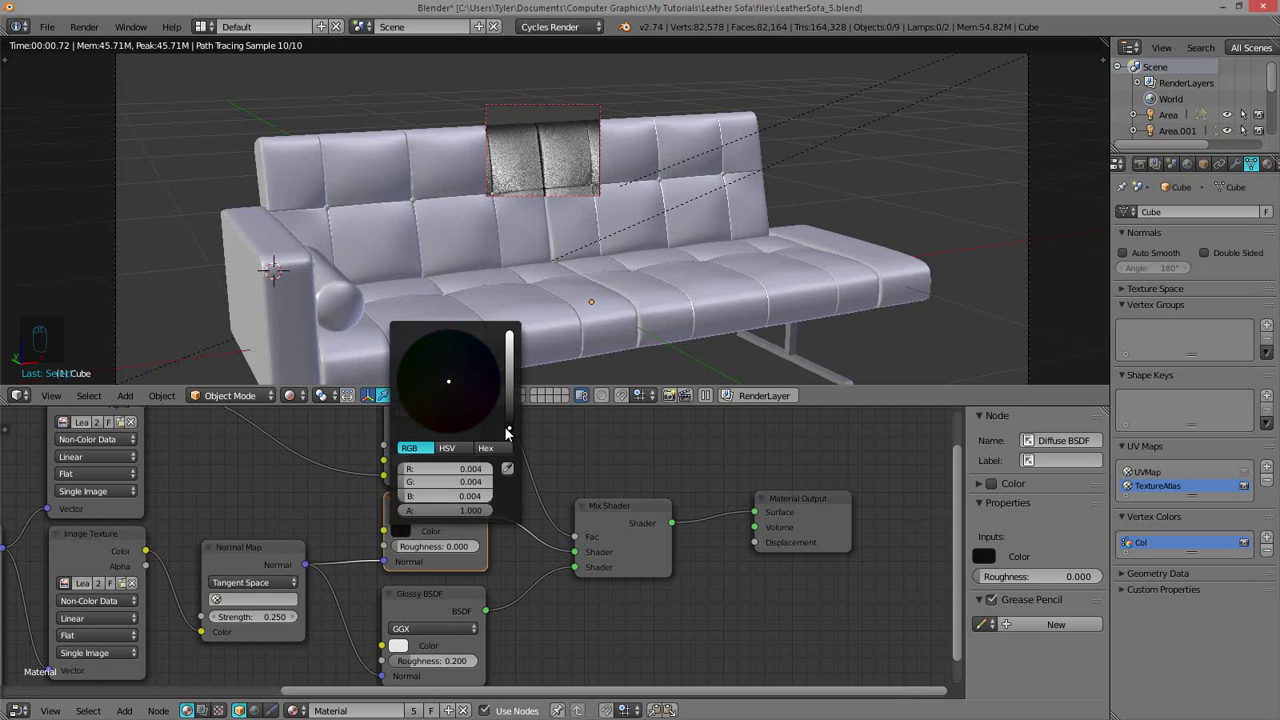
{"action": "middle_click_drag", "start_coordinate": [405, 640], "coordinate": [412, 585]}
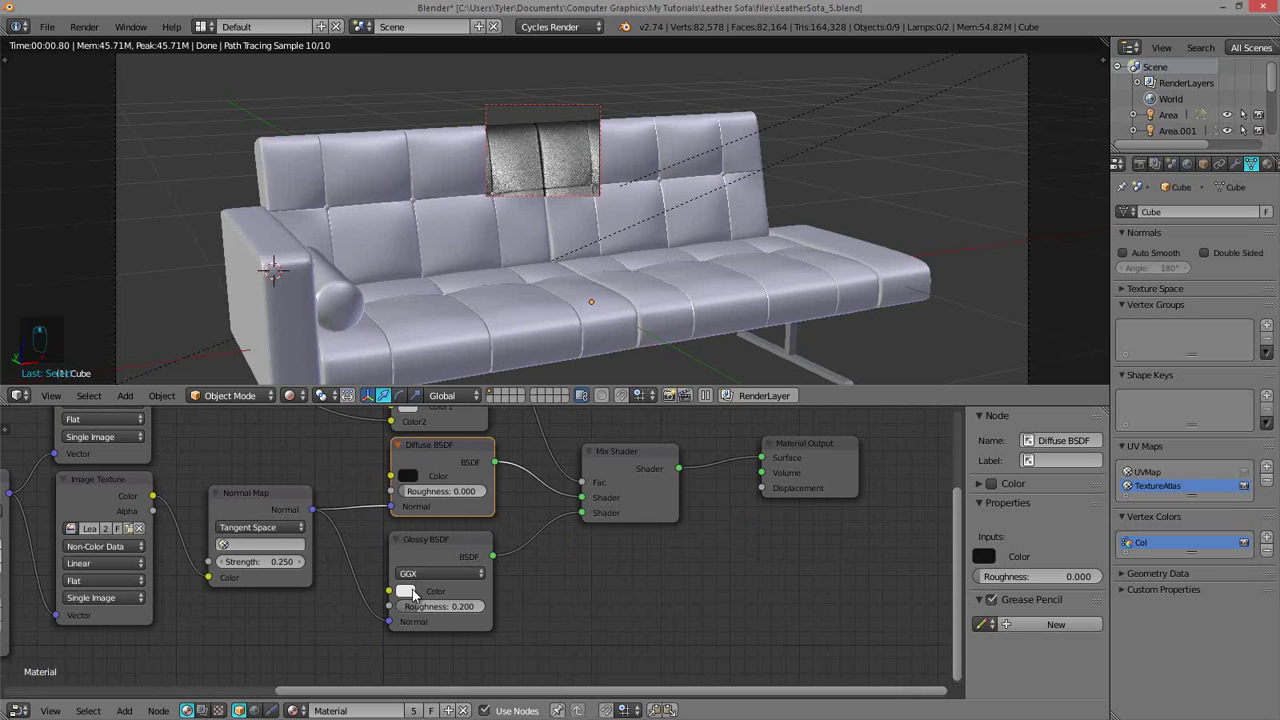
{"action": "left_click_drag", "start_coordinate": [429, 535], "coordinate": [428, 528]}
- Redraw the render border until it covers a larger patch of cushions at the middle of the backrest
{"action": "key", "text": "shift+b"}
{"action": "left_click_drag", "start_coordinate": [544, 128], "coordinate": [716, 266]}
{"action": "key", "text": "shift+b"}
{"action": "left_click_drag", "start_coordinate": [524, 110], "coordinate": [763, 228]}
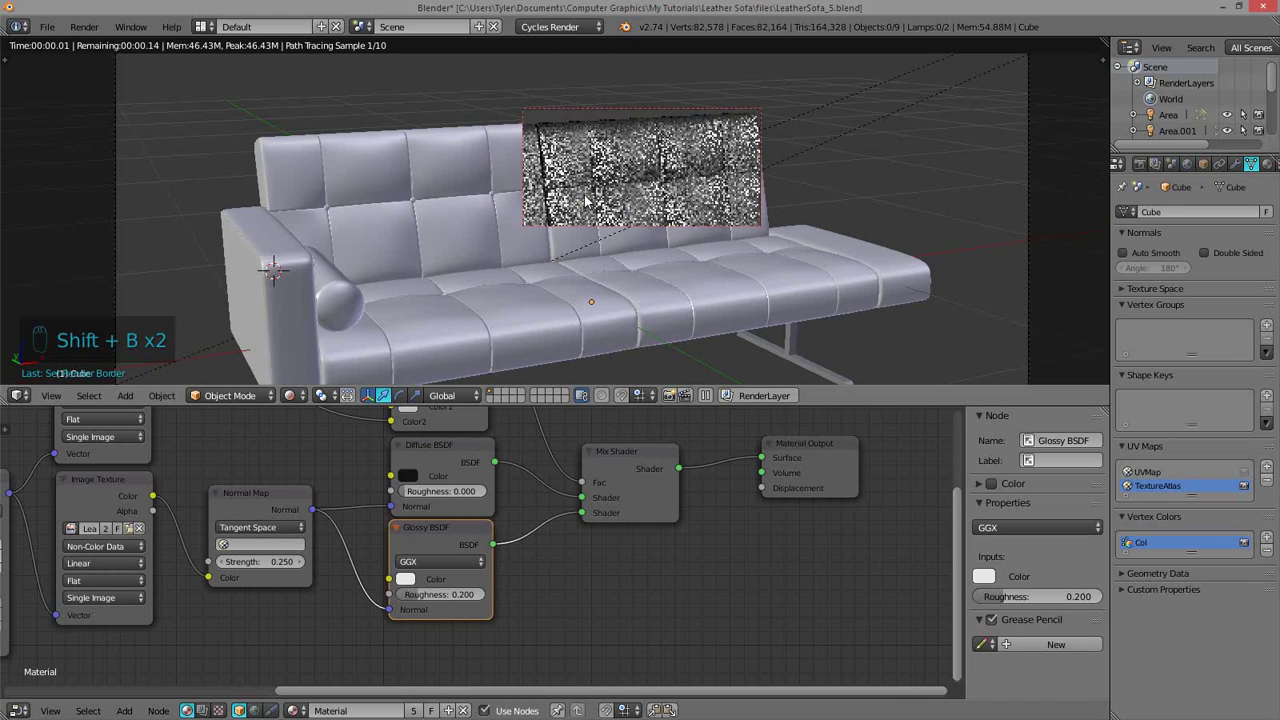
{"action": "key", "text": "shift+b"}
{"action": "left_click_drag", "start_coordinate": [416, 126], "coordinate": [573, 243]}
- Darken the Glossy BSDF color to 0.217 for R, G and B
{"action": "left_click", "coordinate": [406, 578]}
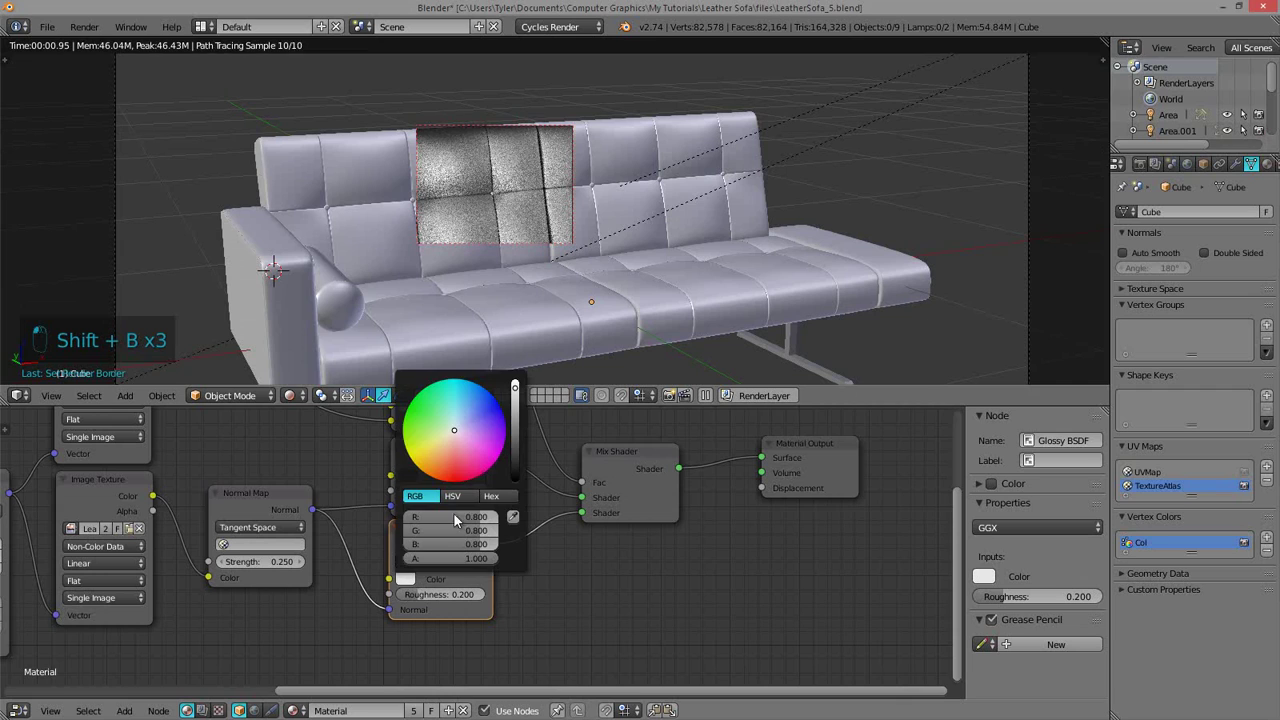
{"action": "left_click_drag", "start_coordinate": [517, 400], "coordinate": [514, 434]}
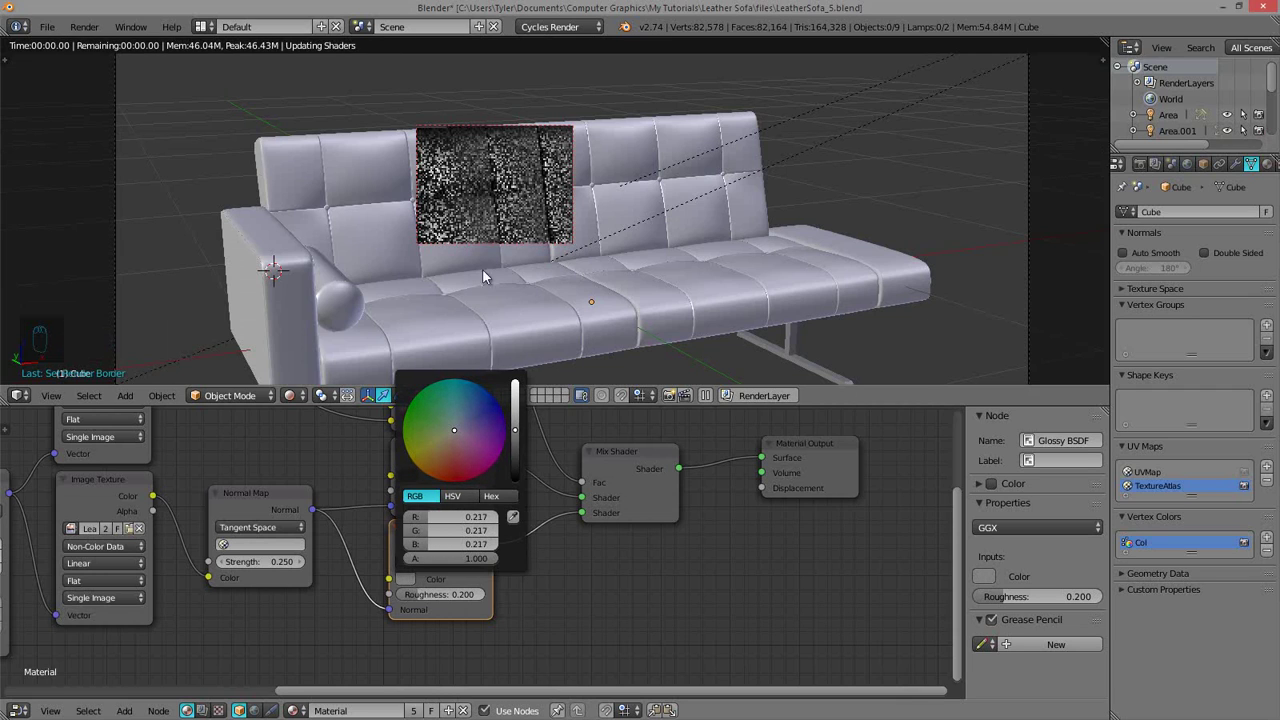
- Enlarge the render border to cover the backrest and seat on the armrest side of the sofa
{"action": "scroll", "coordinate": [562, 174], "scroll_direction": "down", "scroll_amount": 1}
{"action": "key", "text": "shift+b"}
{"action": "left_click_drag", "start_coordinate": [465, 139], "coordinate": [718, 351]}
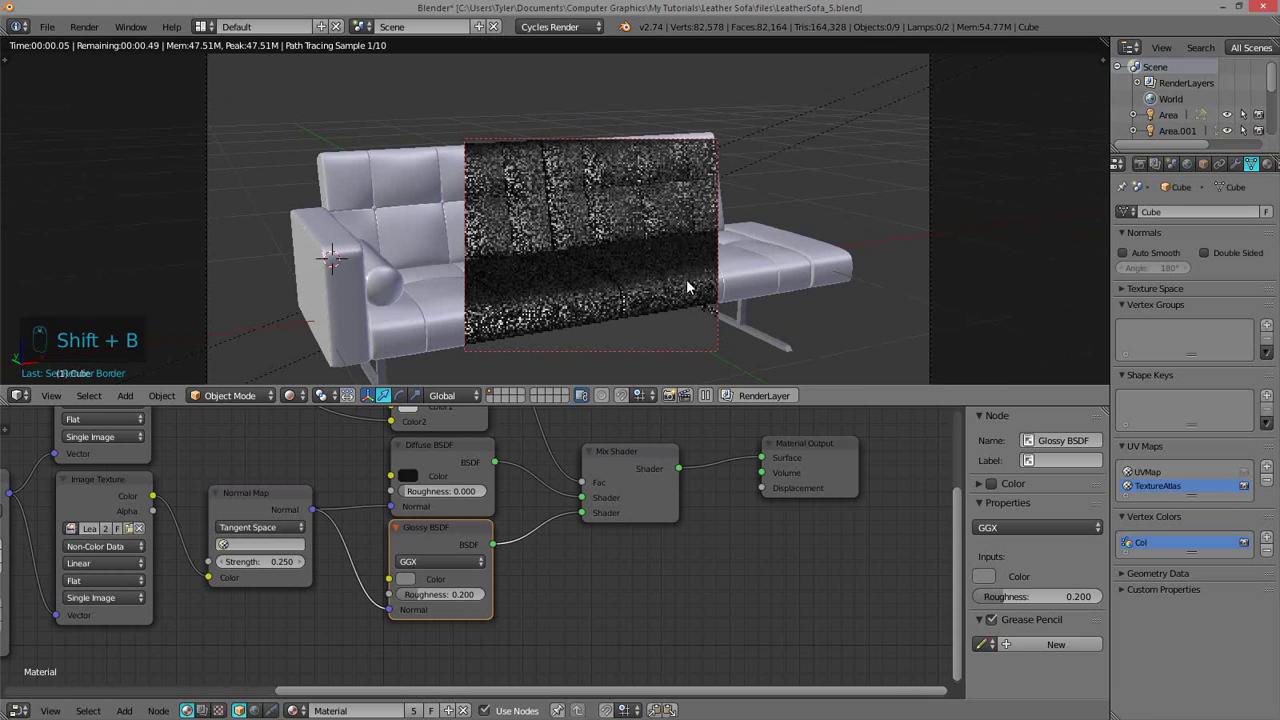
{"action": "key", "text": "shift+b"}
{"action": "left_click_drag", "start_coordinate": [348, 132], "coordinate": [612, 336]}
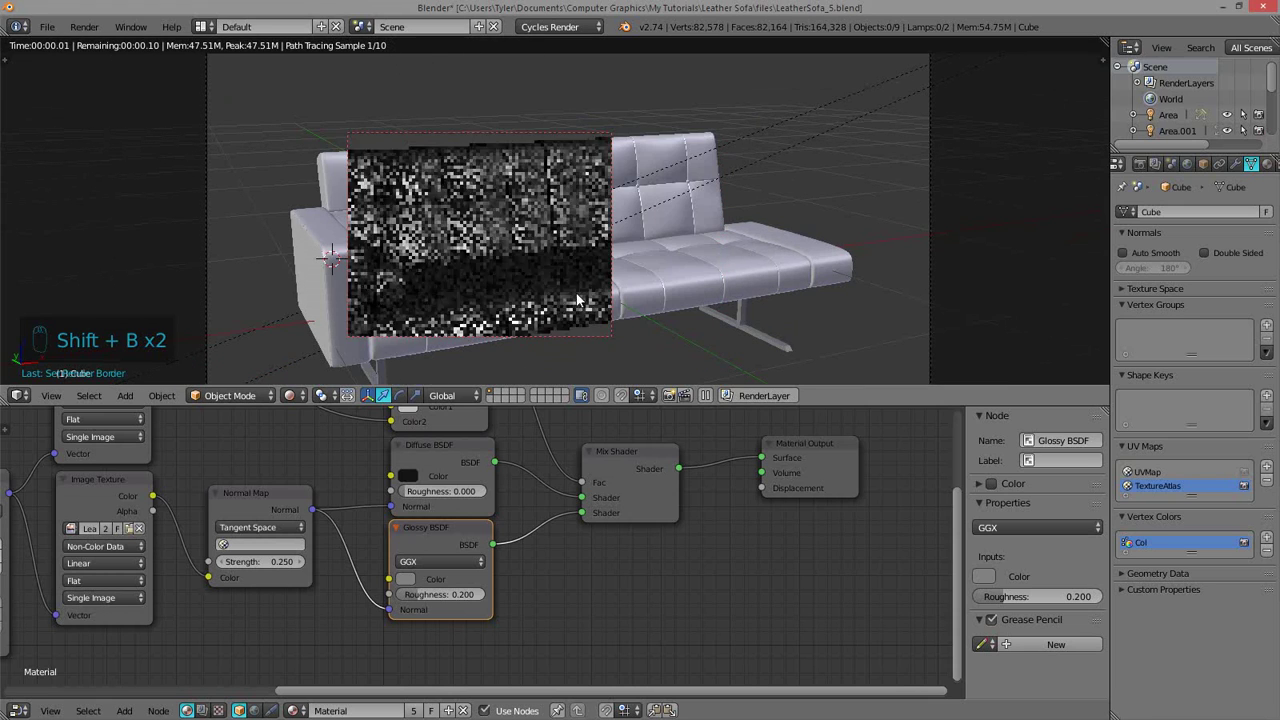
- Redraw the render border over the armrest end, and move it to the cushions at the middle of the backrest
{"action": "key", "text": "shift+b"}
{"action": "left_click_drag", "start_coordinate": [304, 124], "coordinate": [515, 316]}
{"action": "key", "text": "shift+b"}
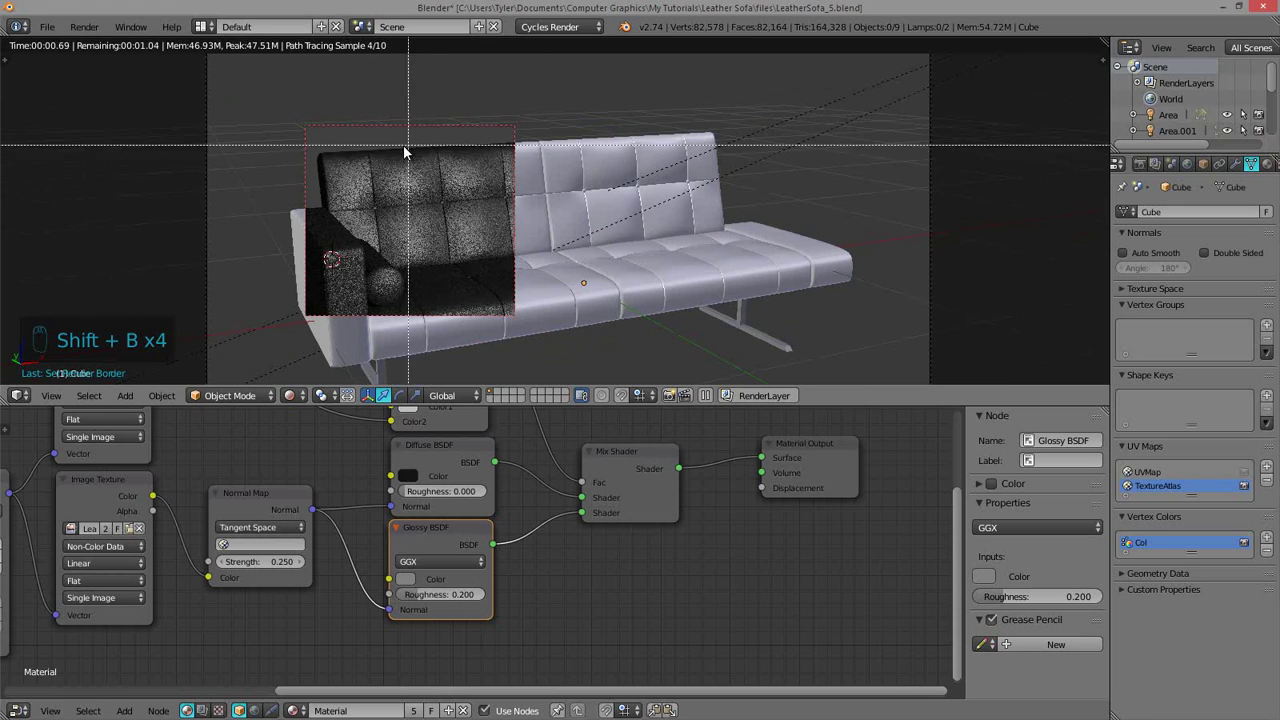
{"action": "left_click_drag", "start_coordinate": [398, 142], "coordinate": [571, 244]}
- Preview close-ups of the backrest leather by drawing small render borders on the upper cushions beside the seams
{"action": "scroll", "coordinate": [498, 228], "scroll_direction": "up", "scroll_amount": 4}
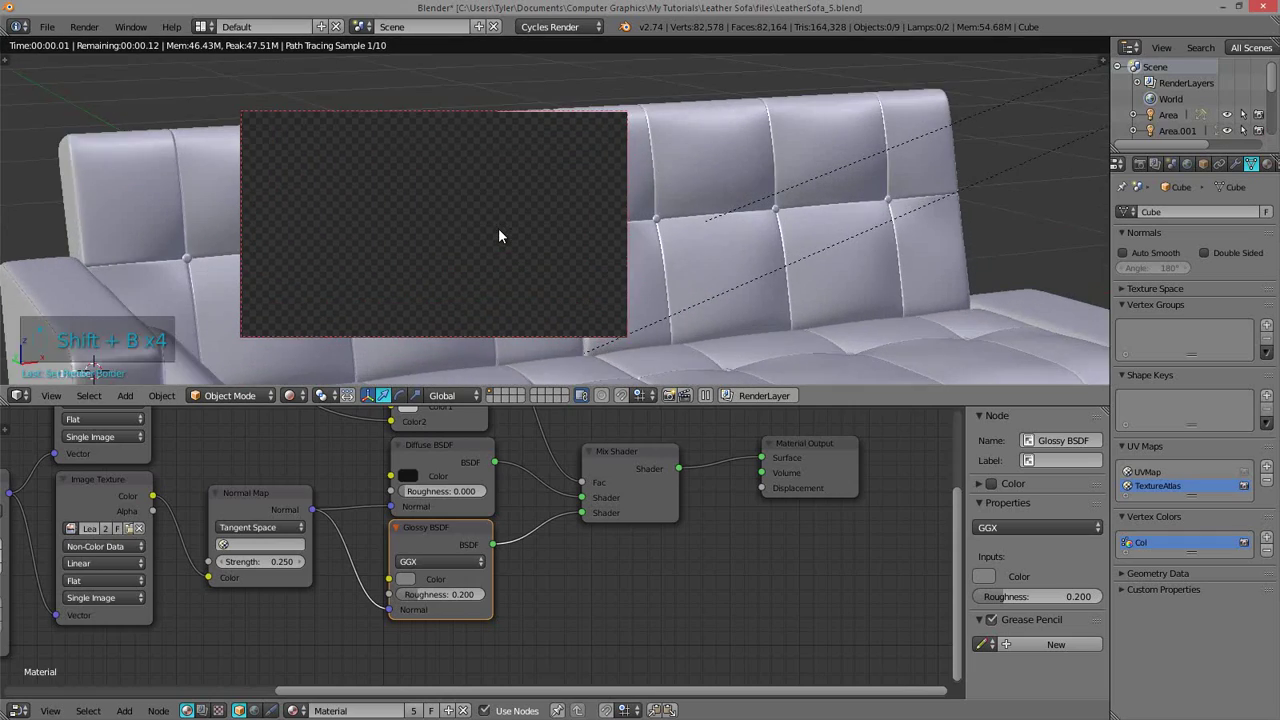
{"action": "scroll", "coordinate": [498, 228], "scroll_direction": "up", "scroll_amount": 3}
{"action": "key", "text": "shift+b"}
{"action": "left_click_drag", "start_coordinate": [390, 110], "coordinate": [502, 224]}
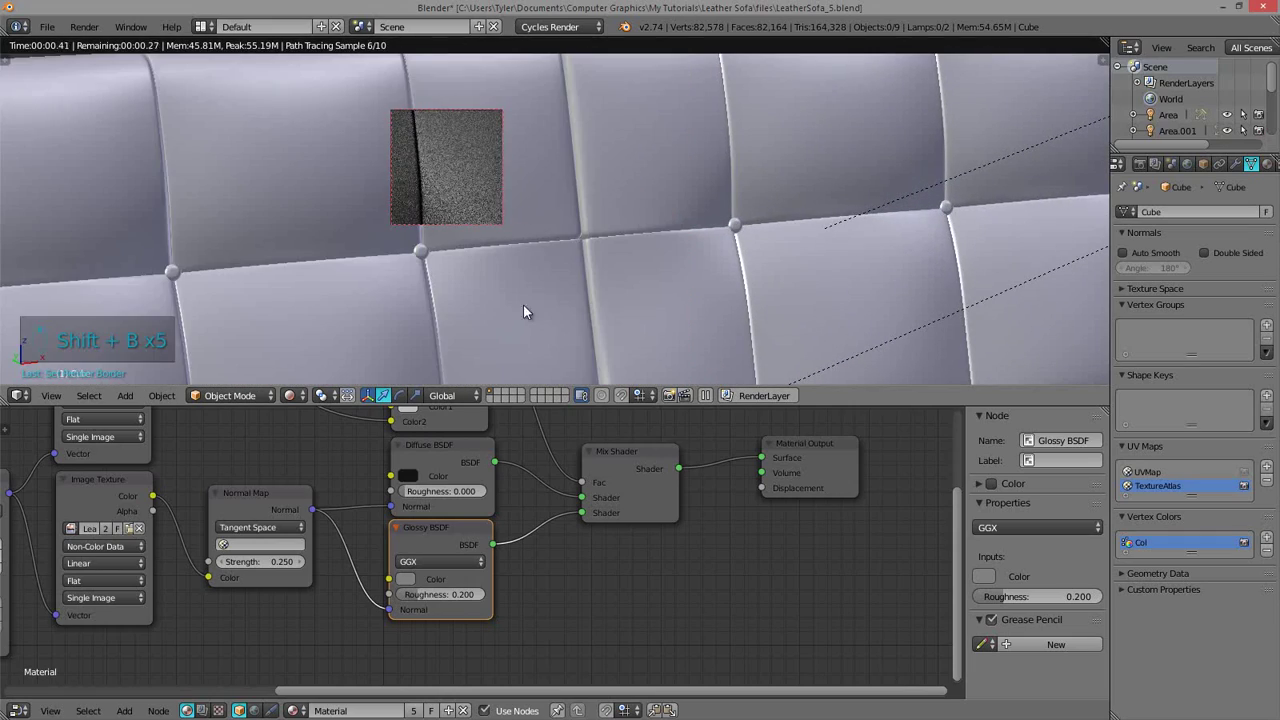
{"action": "key", "text": "shift+b"}
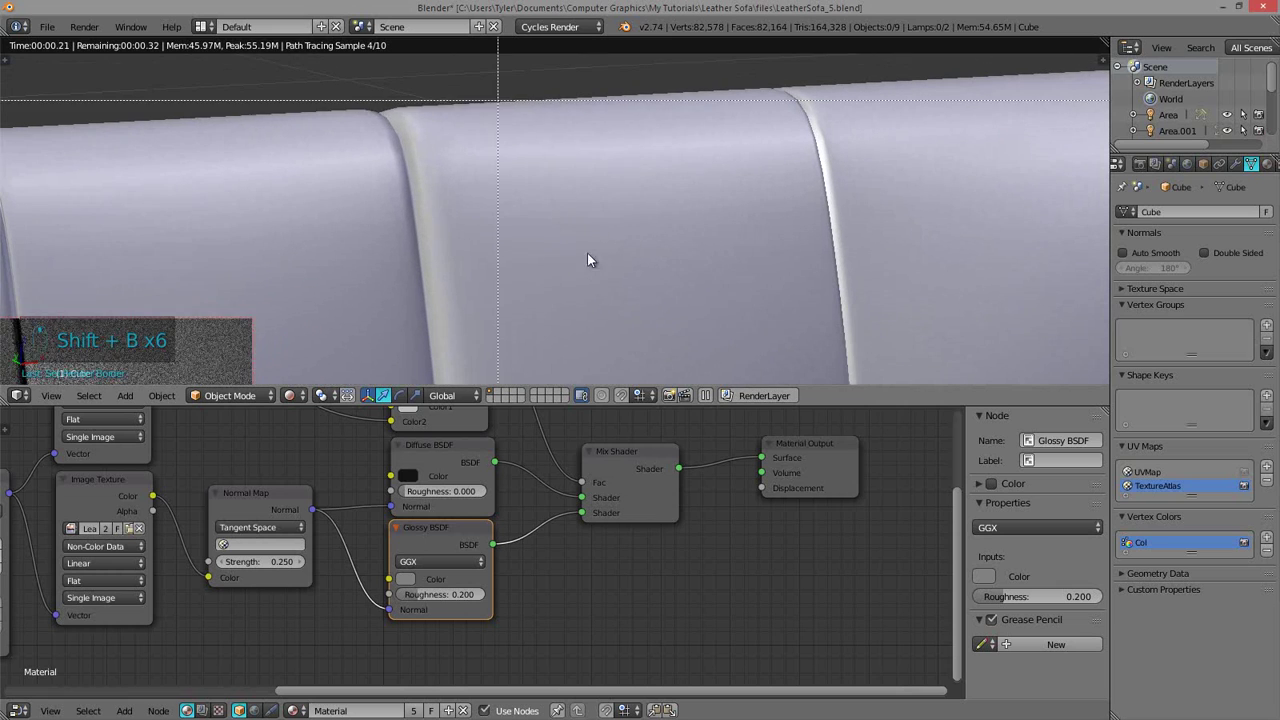
{"action": "left_click_drag", "start_coordinate": [497, 100], "coordinate": [650, 308]}
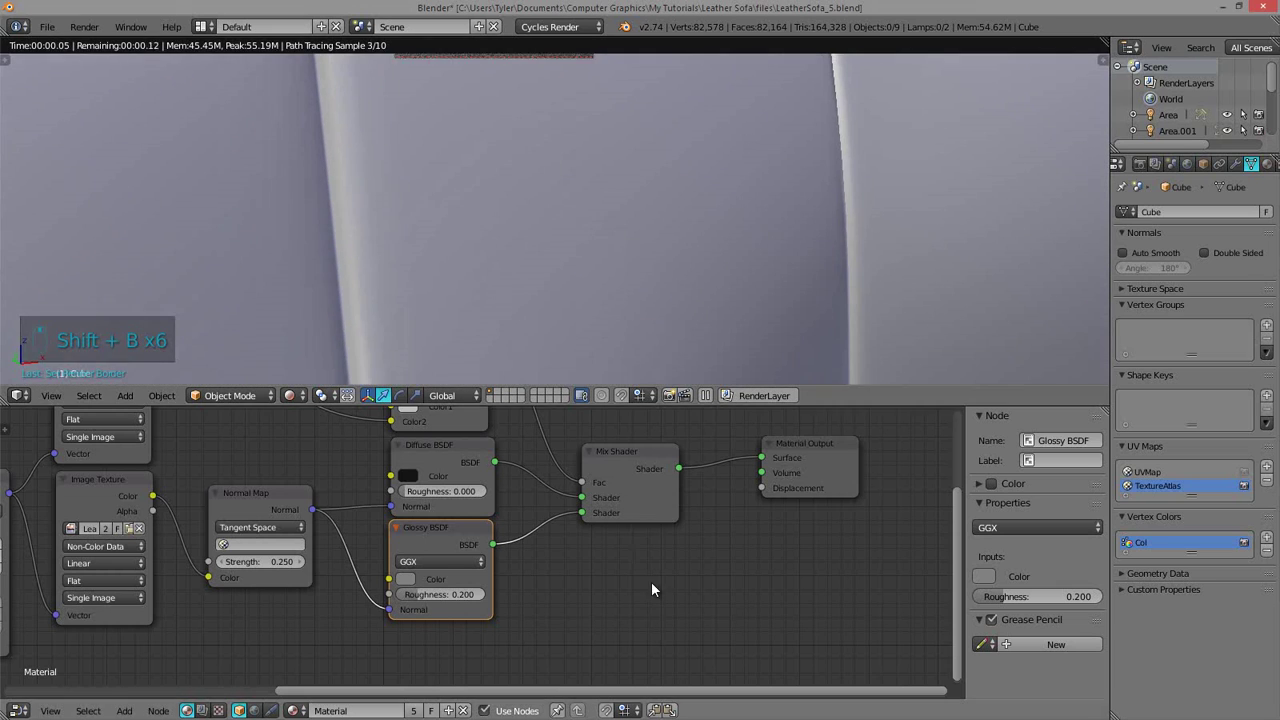
- Redraw the render border around a close-up patch of cushion leather beside a tufting button on the backrest
{"action": "scroll", "coordinate": [651, 583], "scroll_direction": "down", "scroll_amount": 3}
{"action": "middle_click_drag", "start_coordinate": [666, 356], "coordinate": [388, 226], "text": "shift"}
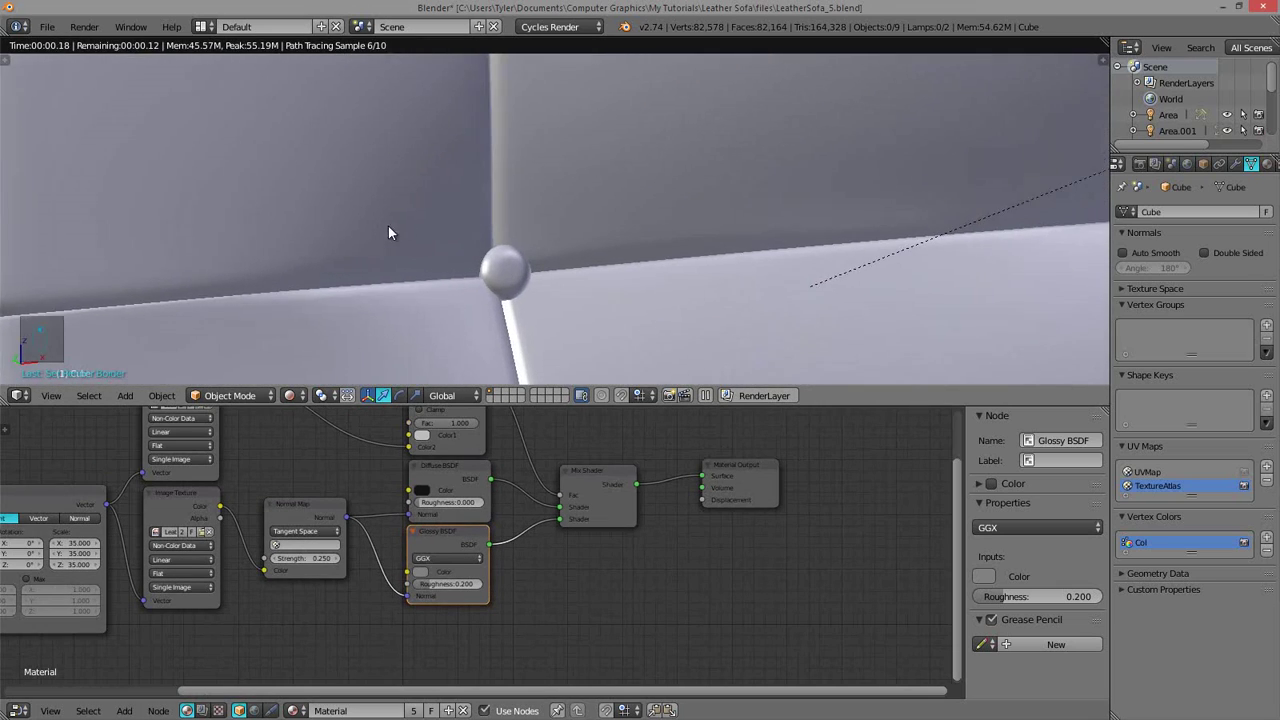
{"action": "key", "text": "shift+b"}
{"action": "left_click_drag", "start_coordinate": [436, 120], "coordinate": [646, 288]}
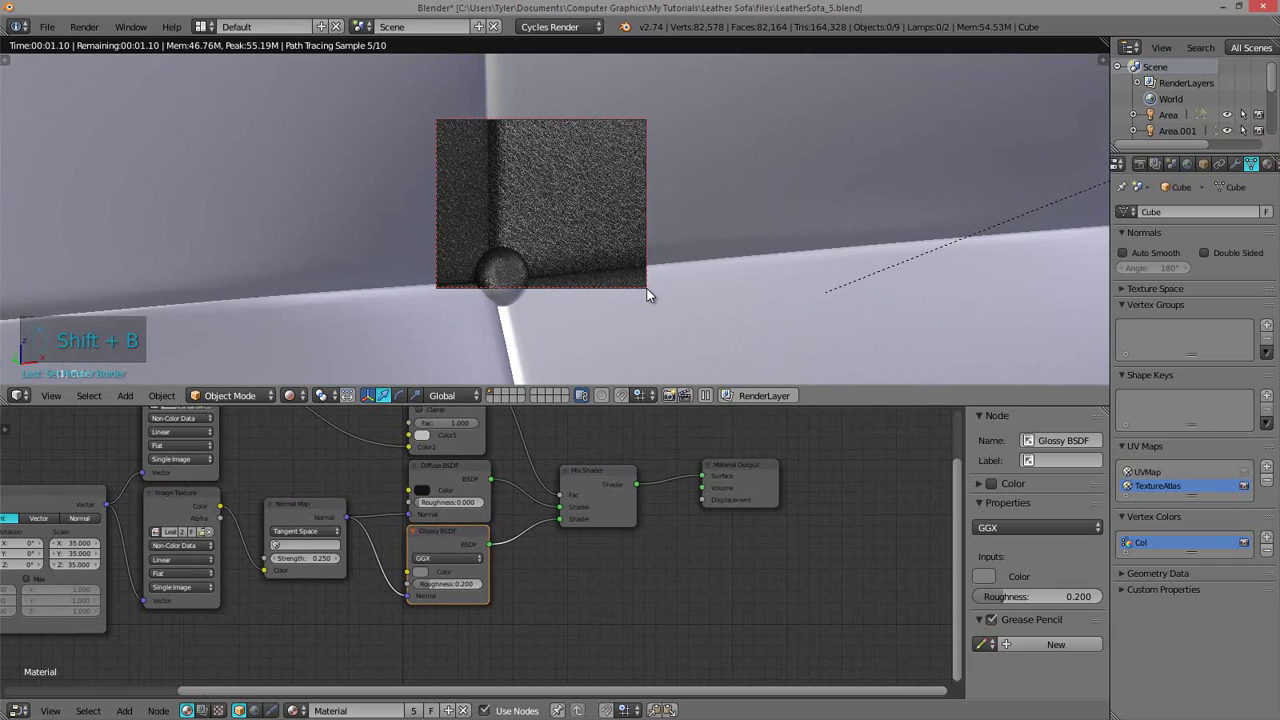
{"action": "left_click_drag", "start_coordinate": [518, 73], "coordinate": [696, 272]}
{"action": "middle_click_drag", "start_coordinate": [673, 183], "coordinate": [649, 251], "text": "shift"}
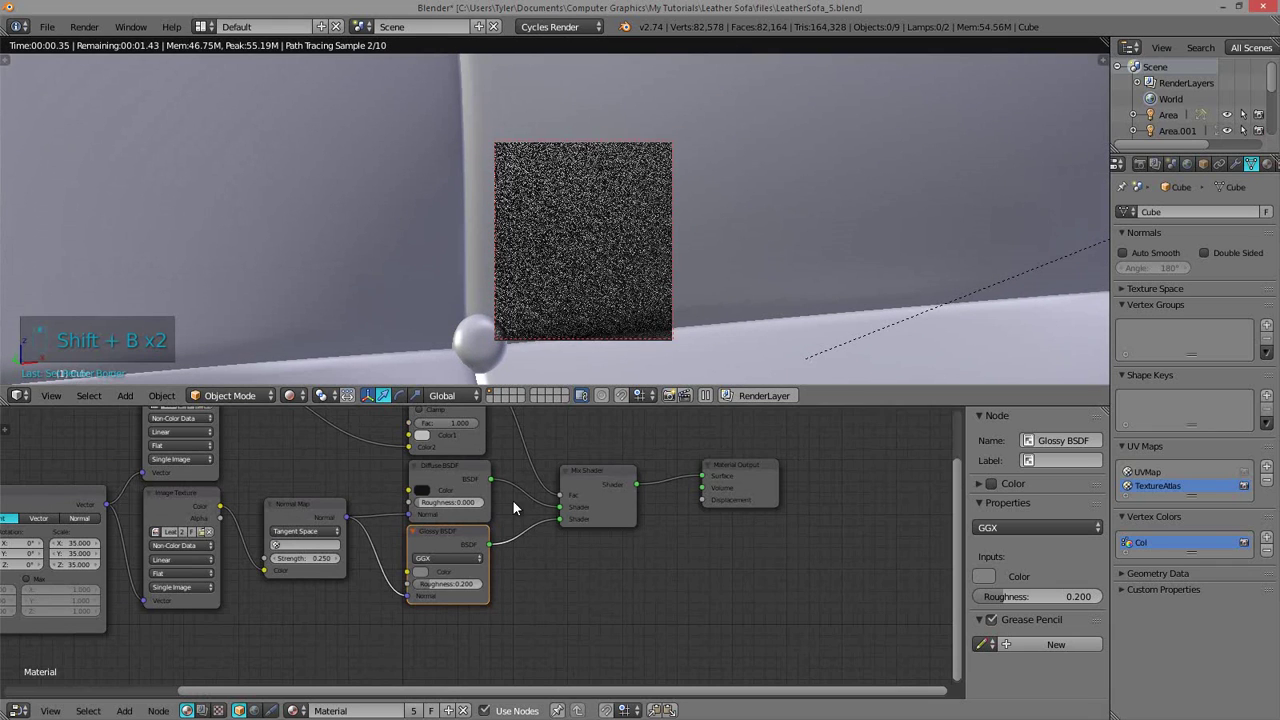
- Set the Fac of the Multiply node that drives the Mix Shader to 0.5
{"action": "middle_click_drag", "start_coordinate": [541, 526], "coordinate": [574, 648]}
{"action": "scroll", "coordinate": [491, 537], "scroll_direction": "up", "scroll_amount": 3}
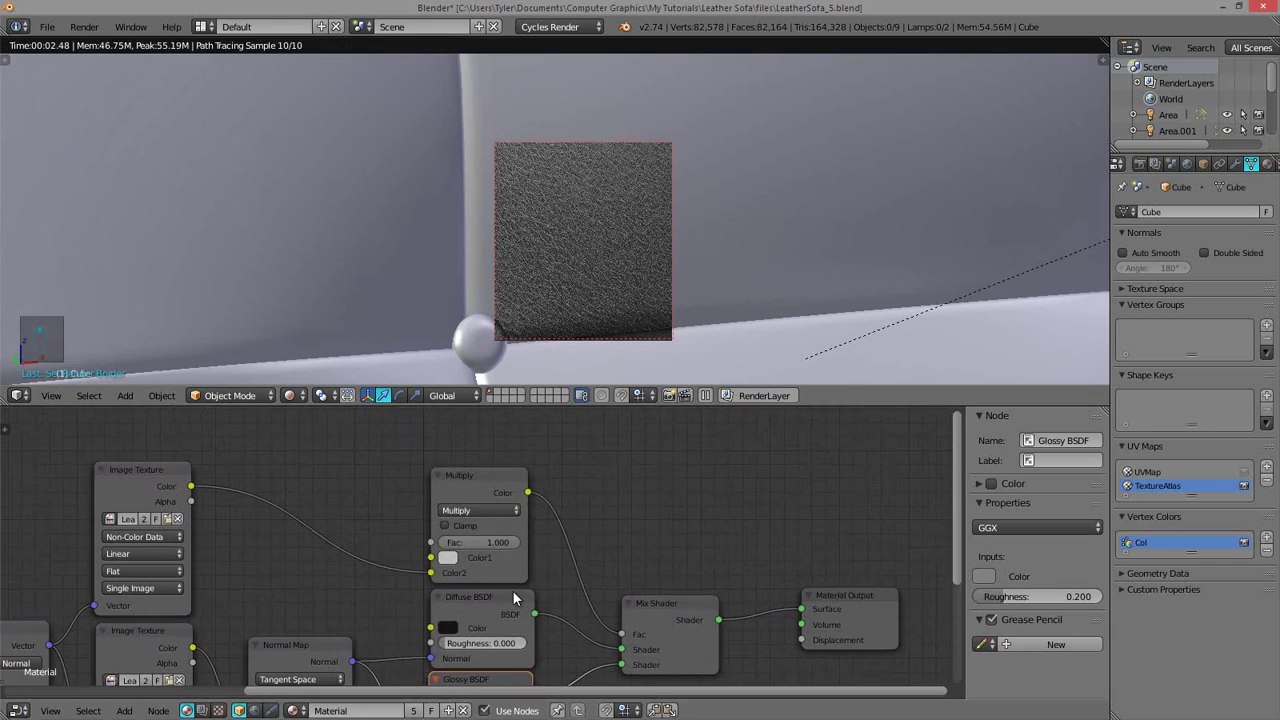
{"action": "left_click", "coordinate": [491, 537]}
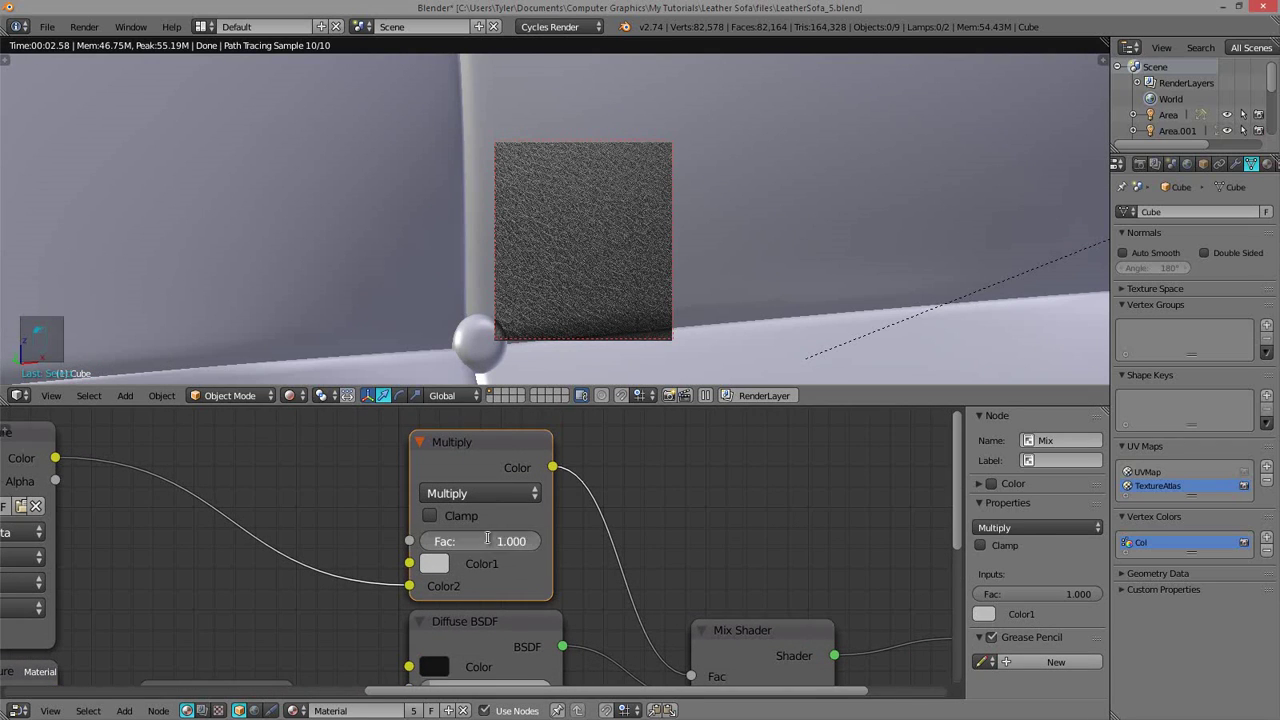
{"action": "type", "text": ".5"}
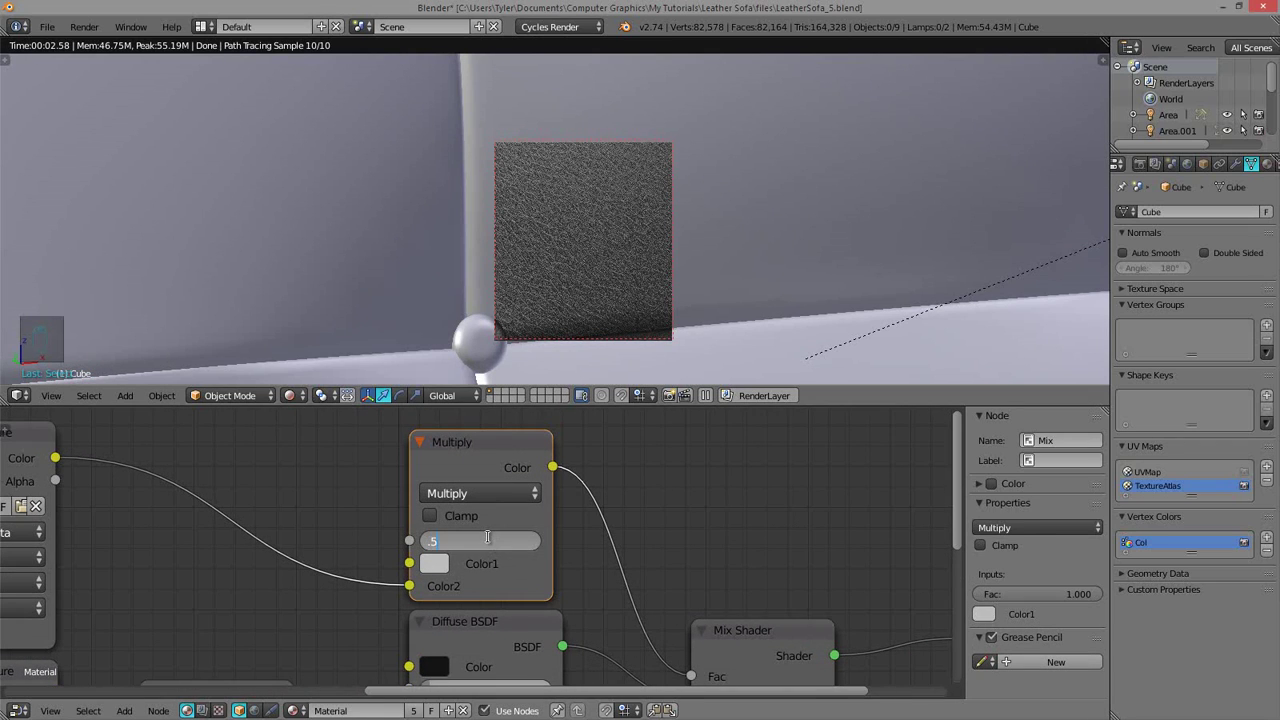
{"action": "key", "text": "Return"}
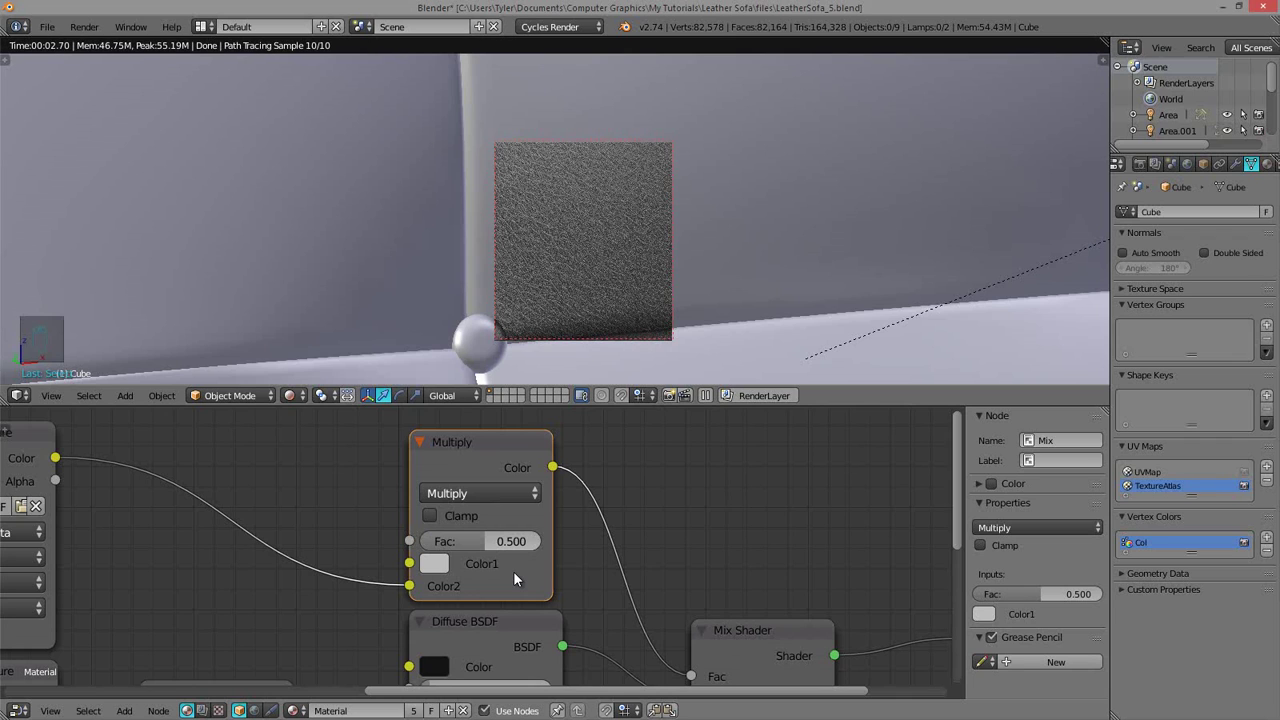
- Try a saturated red as Color1 of the Multiply node and reset it to the default grey
{"action": "left_click", "coordinate": [434, 563]}
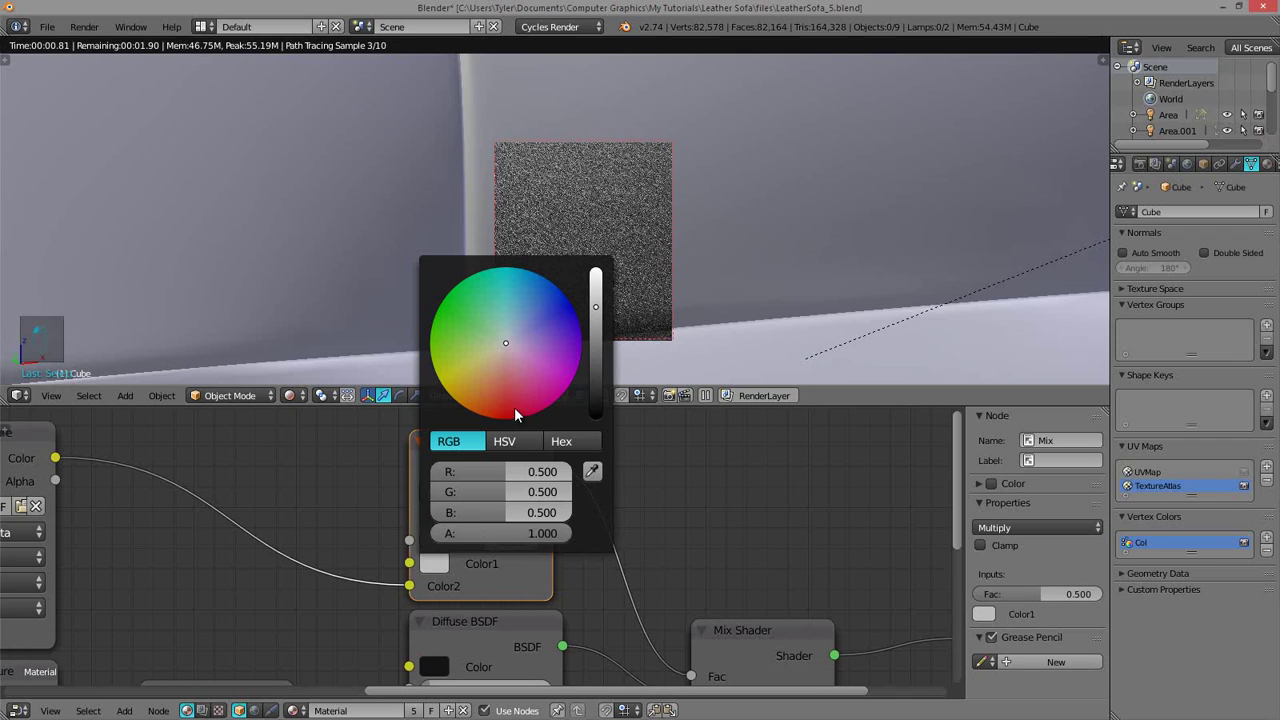
{"action": "left_click", "coordinate": [512, 414]}
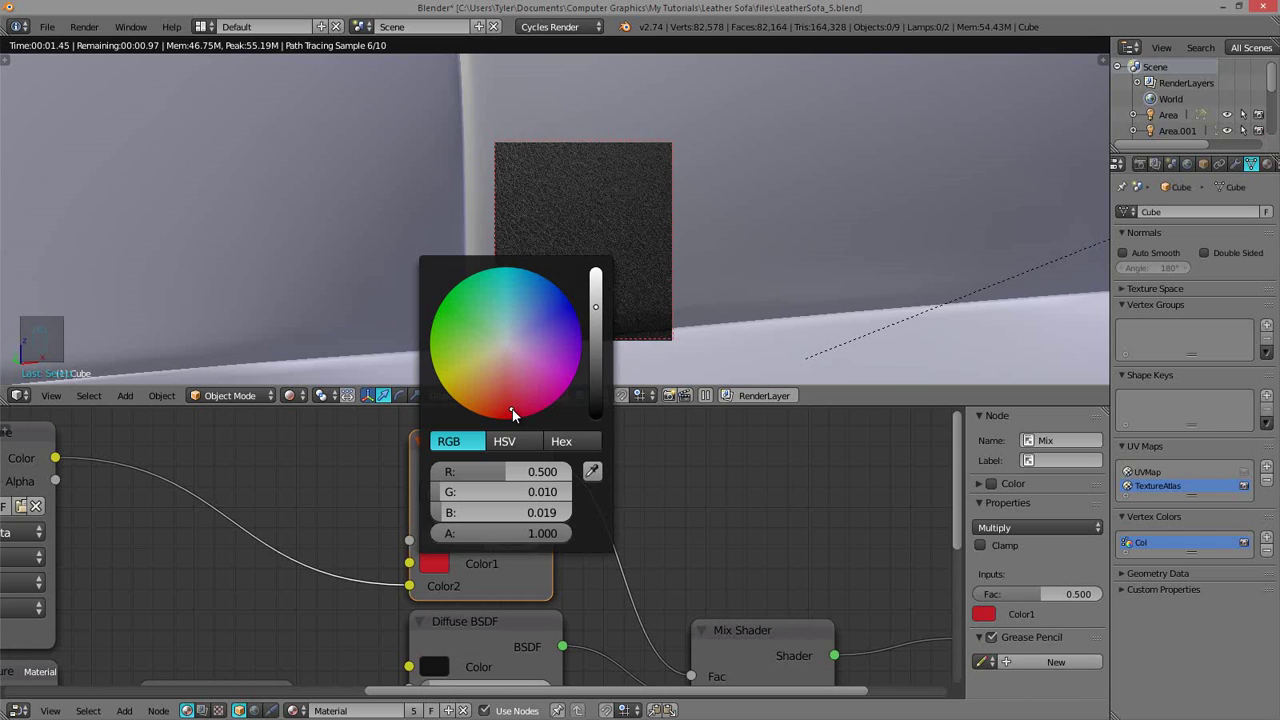
{"action": "key", "text": "BackSpace"}
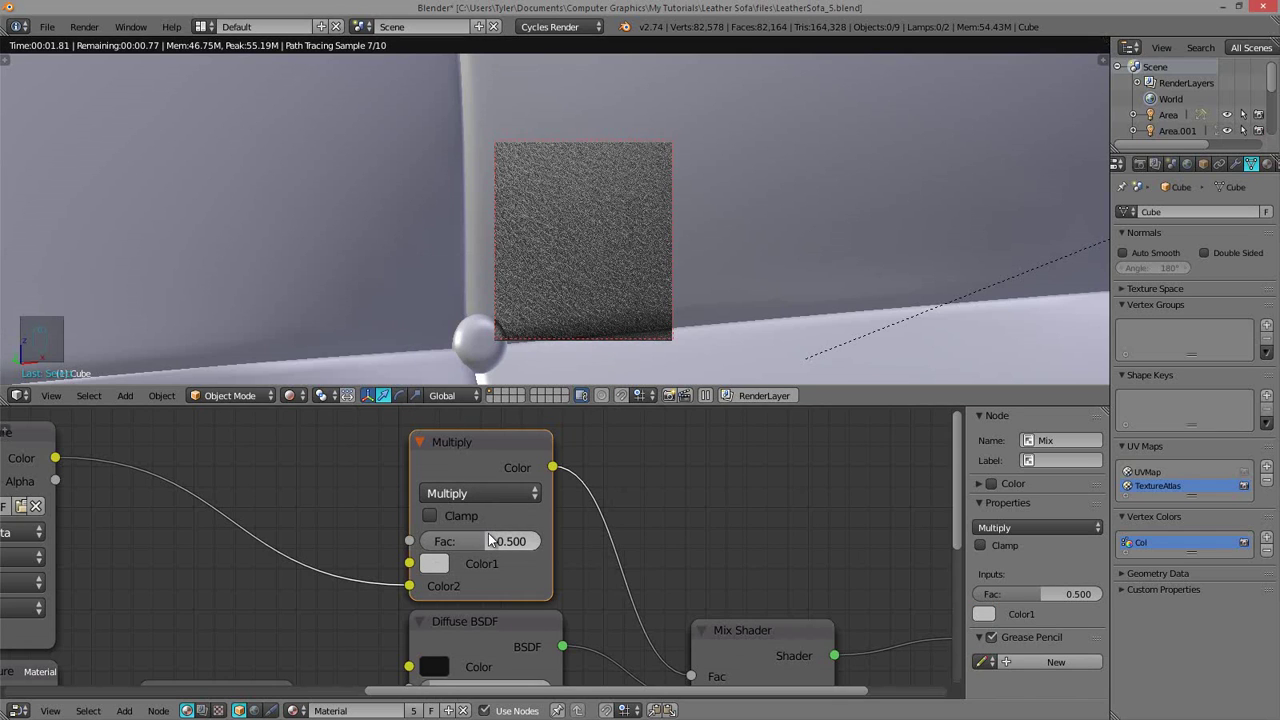
- Draw a larger render border around the backrest cushions surrounding the tufting button
{"action": "scroll", "coordinate": [520, 340], "scroll_direction": "down", "scroll_amount": 5}
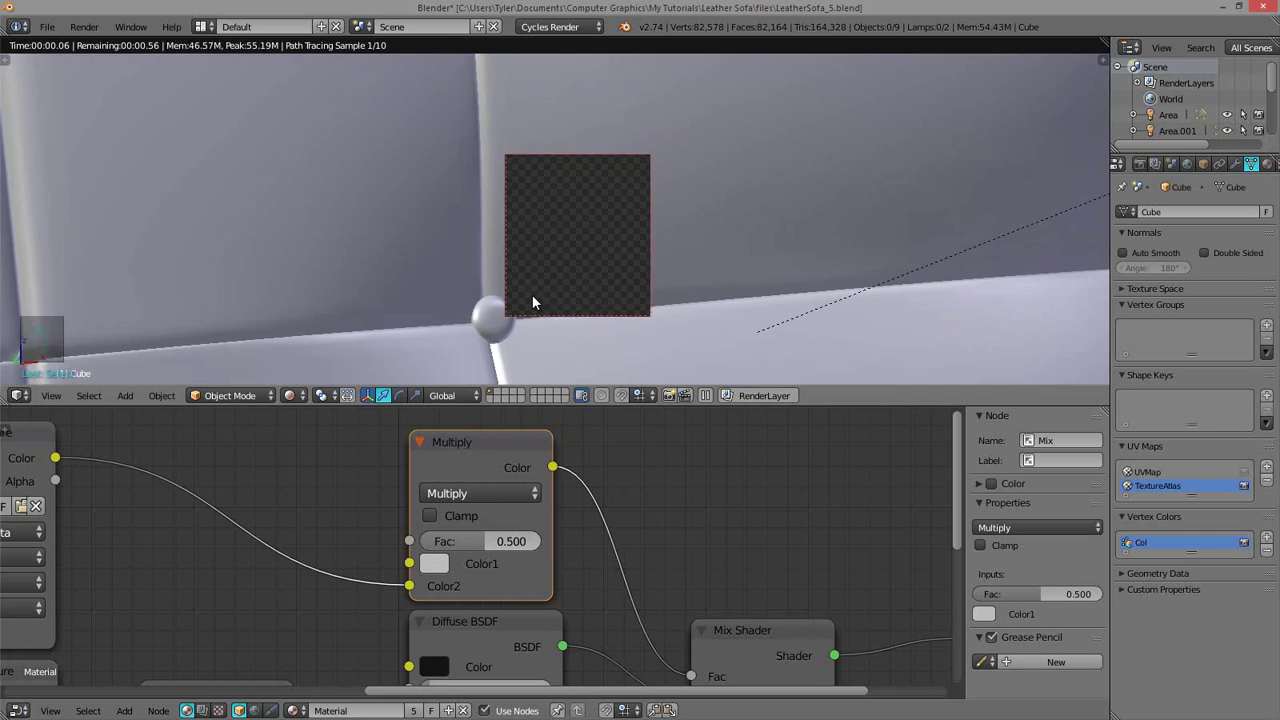
{"action": "scroll", "coordinate": [532, 298], "scroll_direction": "down", "scroll_amount": 4}
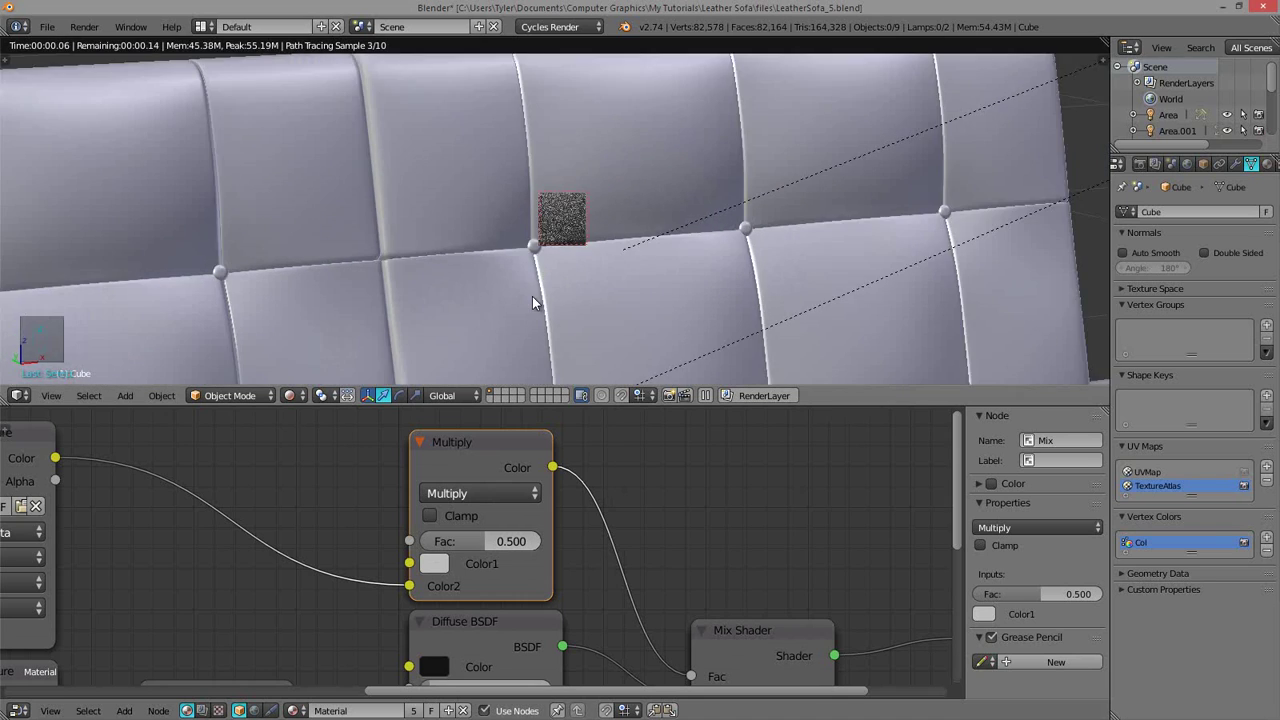
{"action": "middle_click_drag", "start_coordinate": [543, 229], "coordinate": [547, 217], "text": "shift"}
{"action": "key", "text": "shift+b"}
{"action": "left_click_drag", "start_coordinate": [457, 76], "coordinate": [648, 257]}
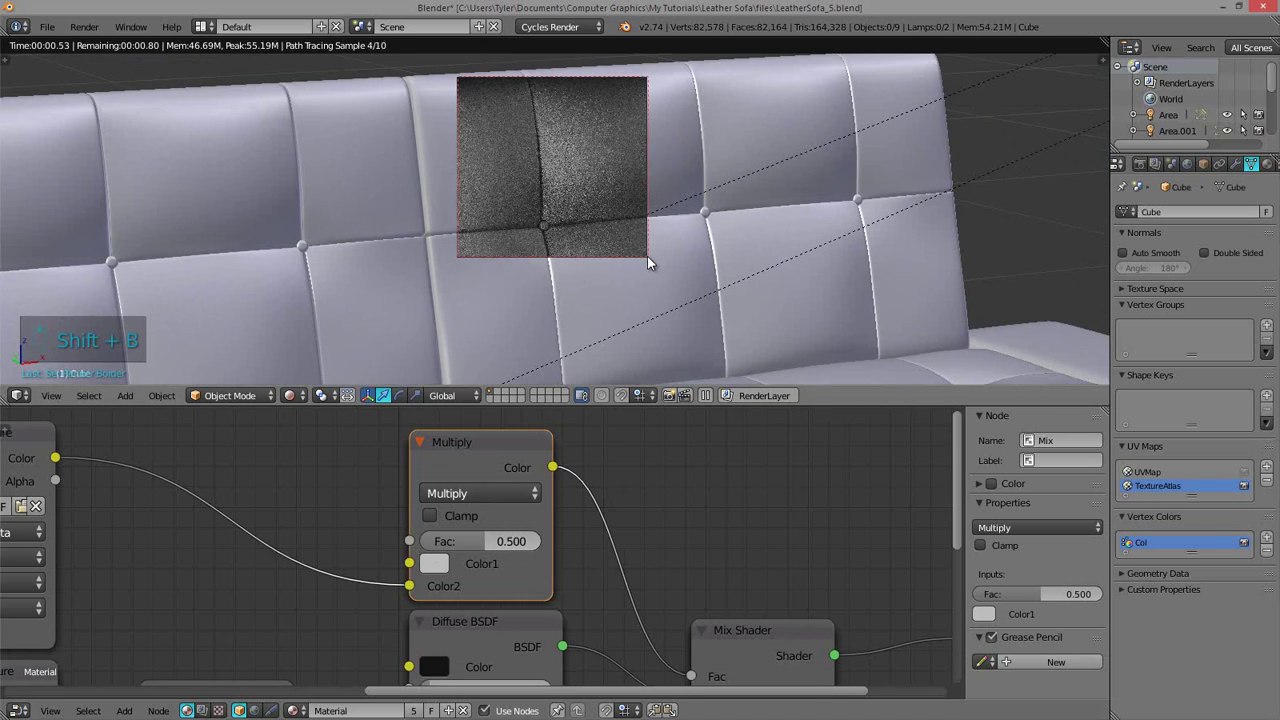
{"action": "key", "text": "shift+b"}
{"action": "left_click_drag", "start_coordinate": [384, 91], "coordinate": [610, 349]}
- Widen the render border from the middle of the sofa until it encloses the entire sofa including its legs
{"action": "scroll", "coordinate": [560, 300], "scroll_direction": "down", "scroll_amount": 7}
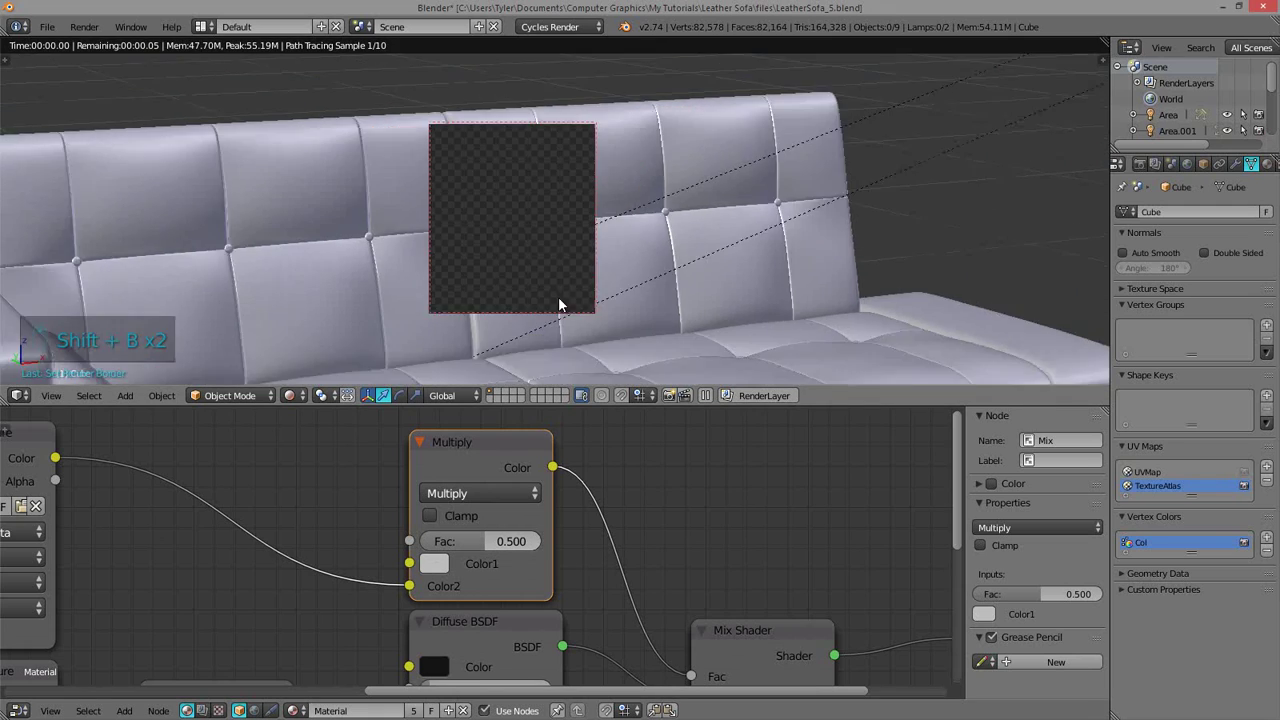
{"action": "key", "text": "shift+b"}
{"action": "left_click_drag", "start_coordinate": [440, 166], "coordinate": [611, 319]}
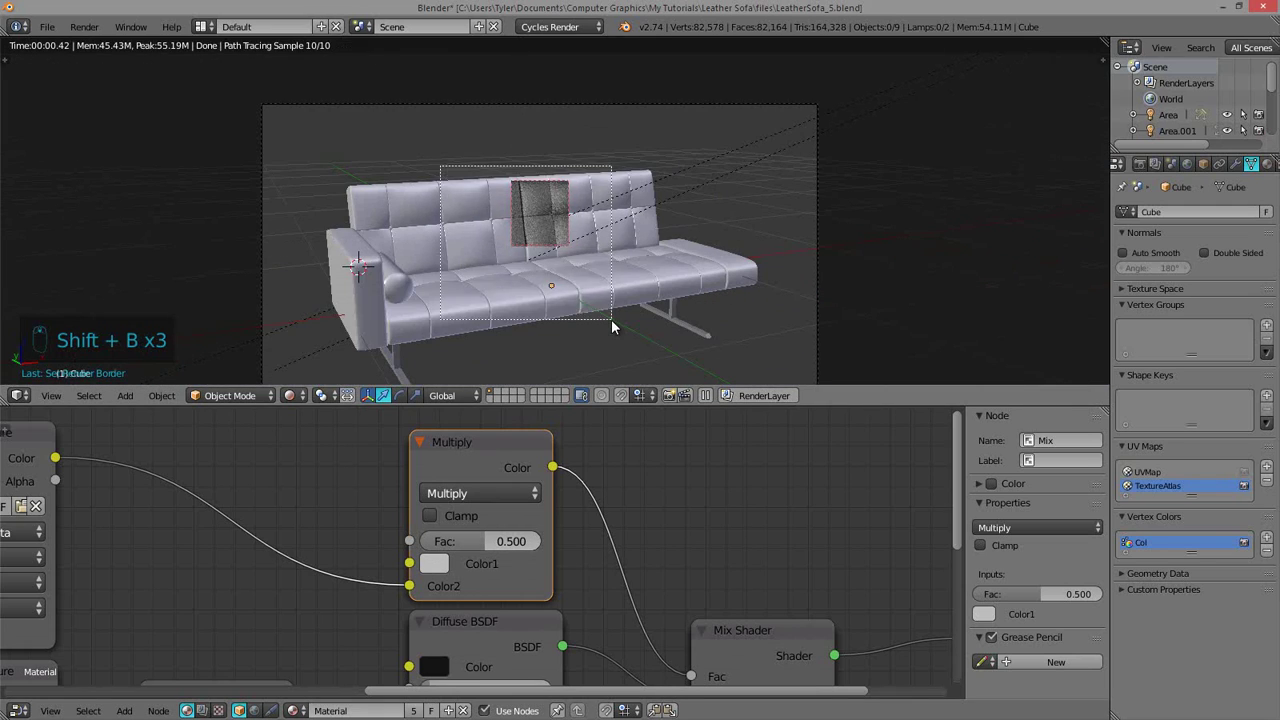
{"action": "middle_click_drag", "start_coordinate": [432, 228], "coordinate": [440, 214], "text": "shift"}
{"action": "key", "text": "shift+b"}
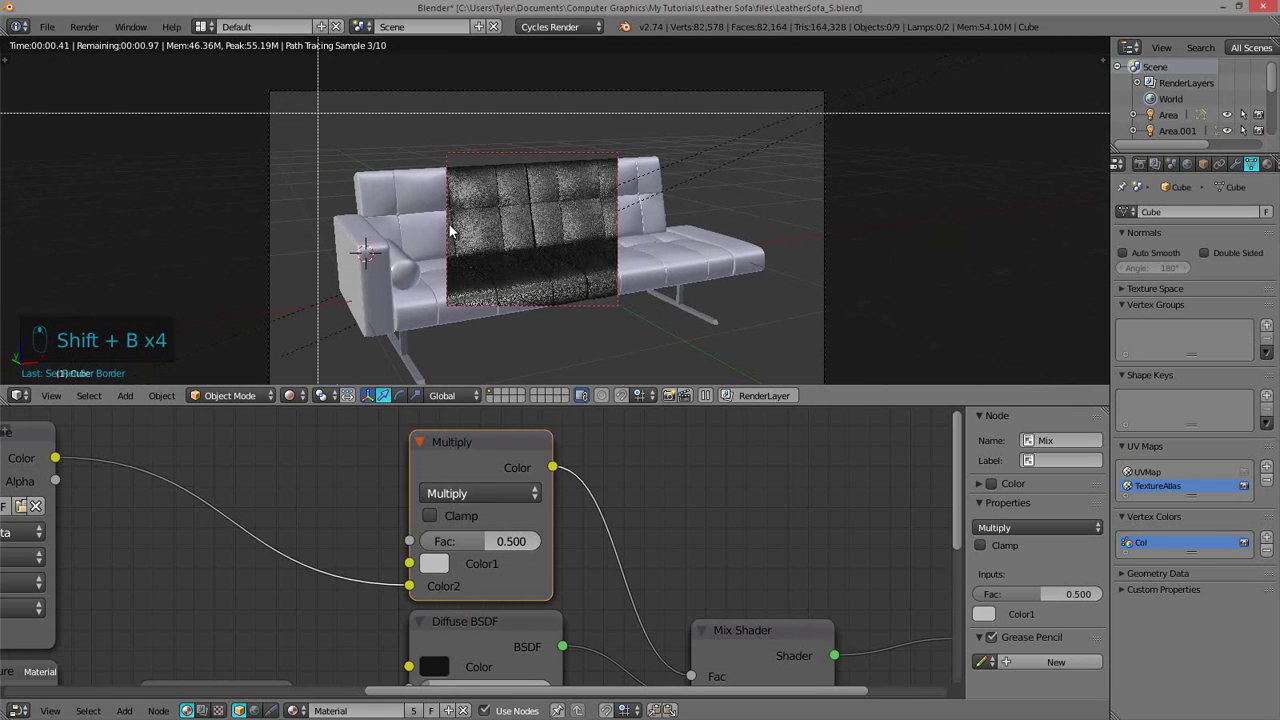
{"action": "left_click_drag", "start_coordinate": [305, 111], "coordinate": [772, 350]}
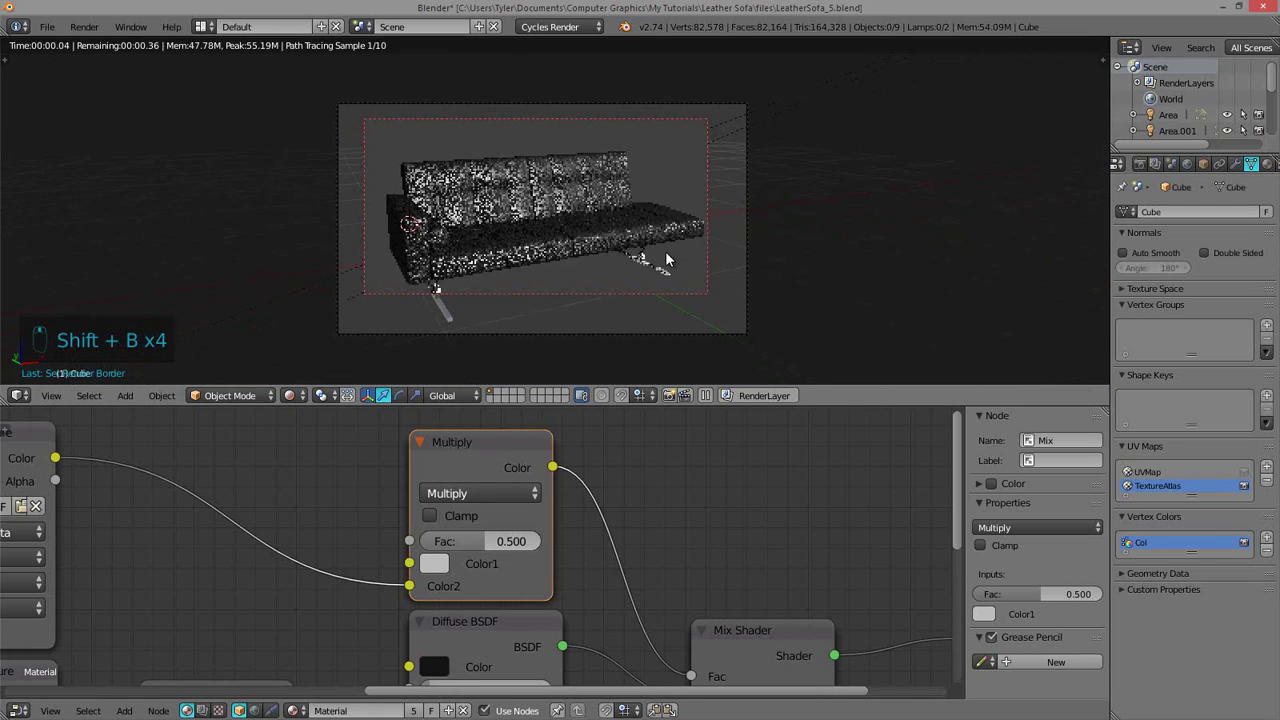
{"action": "scroll", "coordinate": [600, 255], "scroll_direction": "down", "scroll_amount": 3}
{"action": "key", "text": "shift+b"}
{"action": "left_click_drag", "start_coordinate": [429, 155], "coordinate": [662, 285]}
{"action": "scroll", "coordinate": [652, 546], "scroll_direction": "down", "scroll_amount": 3}
- Add a Noise Texture node and place it in the empty area beneath the Normal Map node
{"action": "middle_click_drag", "start_coordinate": [520, 680], "coordinate": [532, 573]}
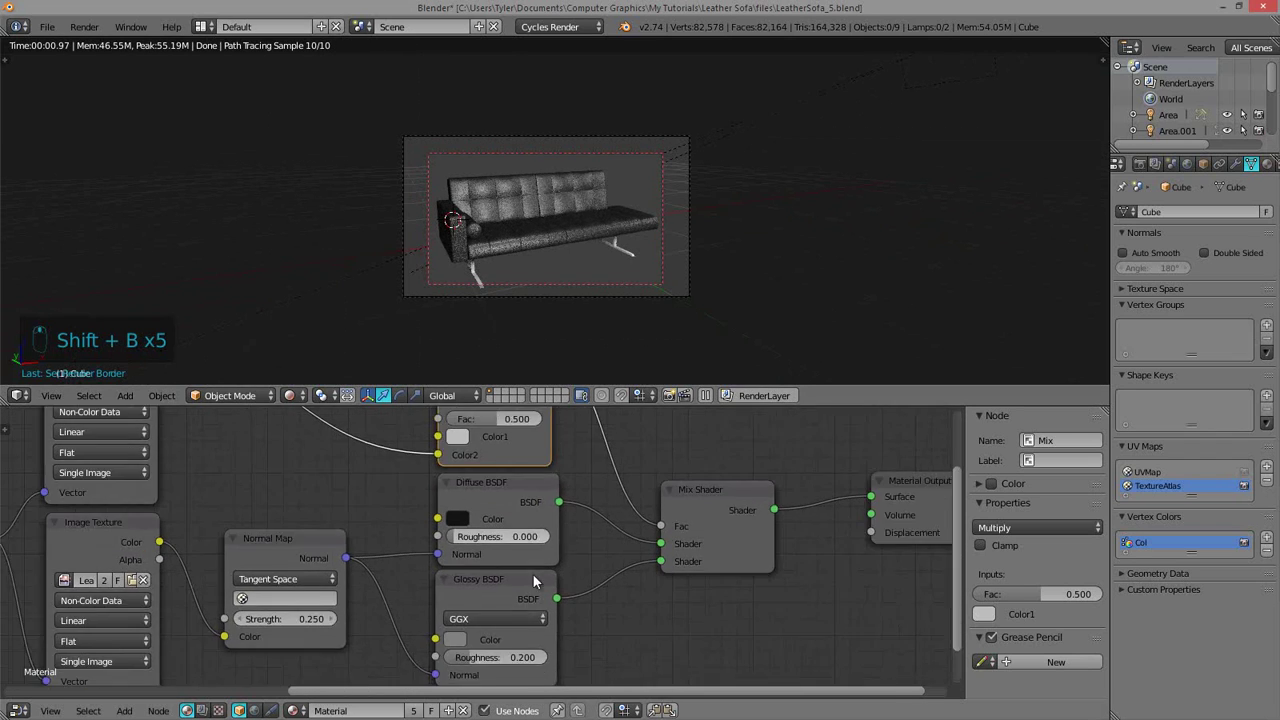
{"action": "scroll", "coordinate": [532, 573], "scroll_direction": "down", "scroll_amount": 3}
{"action": "middle_click_drag", "start_coordinate": [565, 530], "coordinate": [637, 465]}
{"action": "key", "text": "shift+a"}
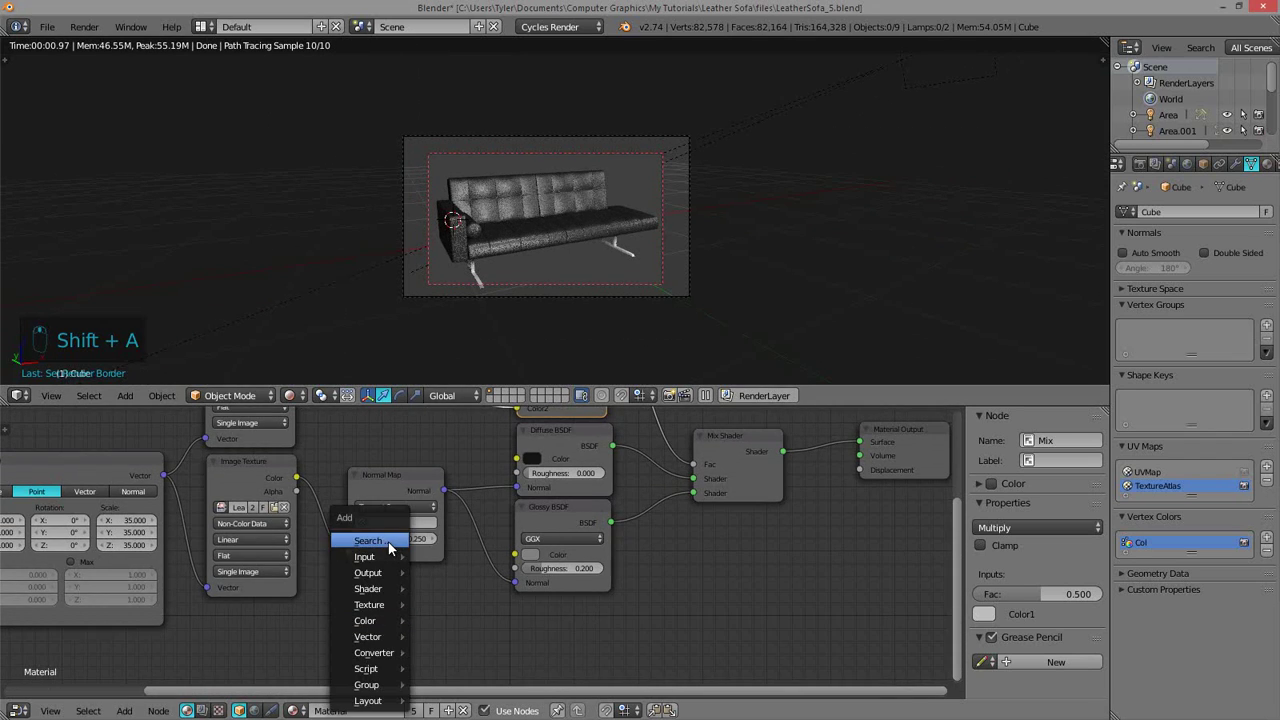
{"action": "scroll", "coordinate": [505, 220], "scroll_direction": "up", "scroll_amount": 2}
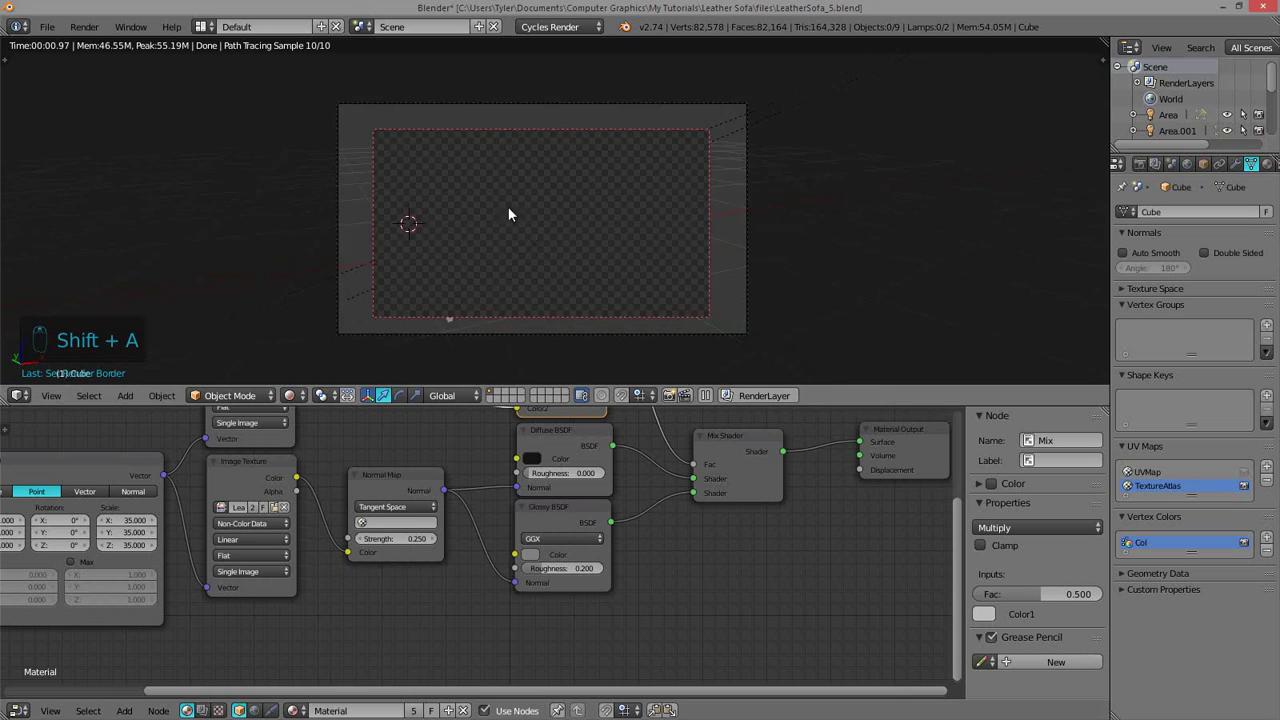
{"action": "scroll", "coordinate": [508, 215], "scroll_direction": "up", "scroll_amount": 2}
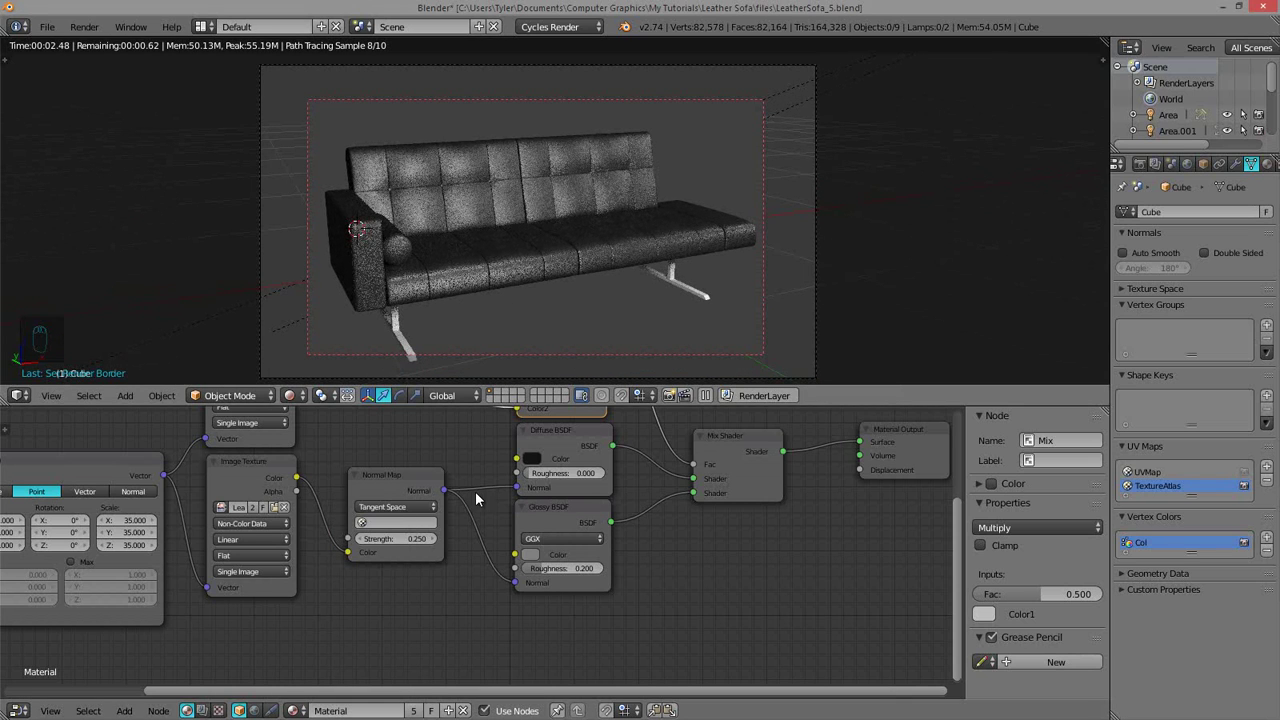
{"action": "scroll", "coordinate": [418, 476], "scroll_direction": "down", "scroll_amount": 1}
{"action": "key", "text": "shift+a"}
{"action": "left_click", "coordinate": [418, 478]}
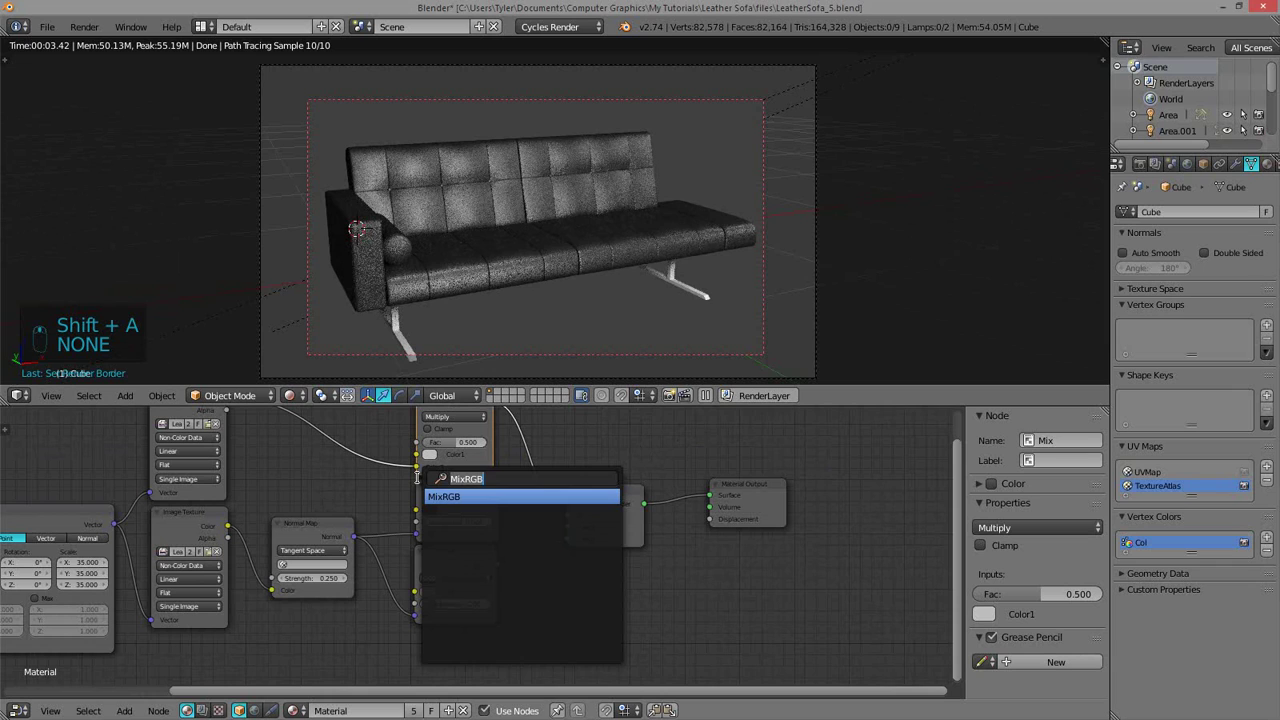
{"action": "type", "text": "noi"}
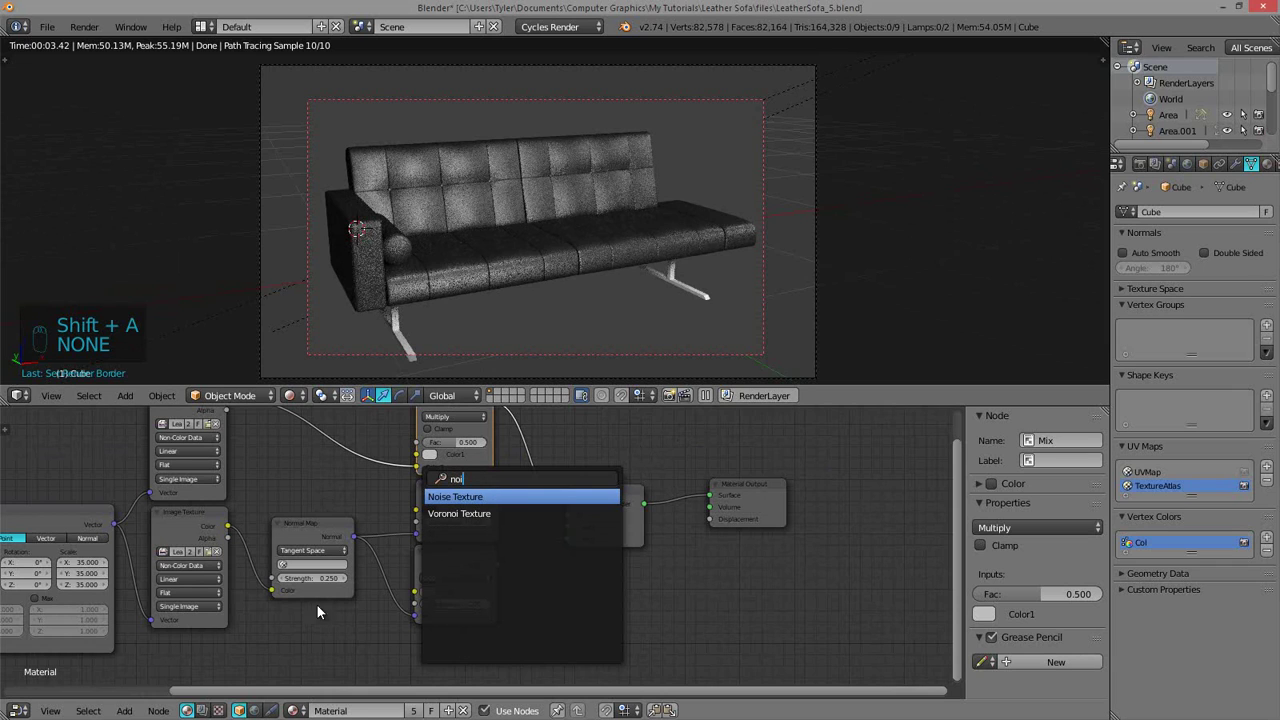
{"action": "left_click", "coordinate": [432, 497]}
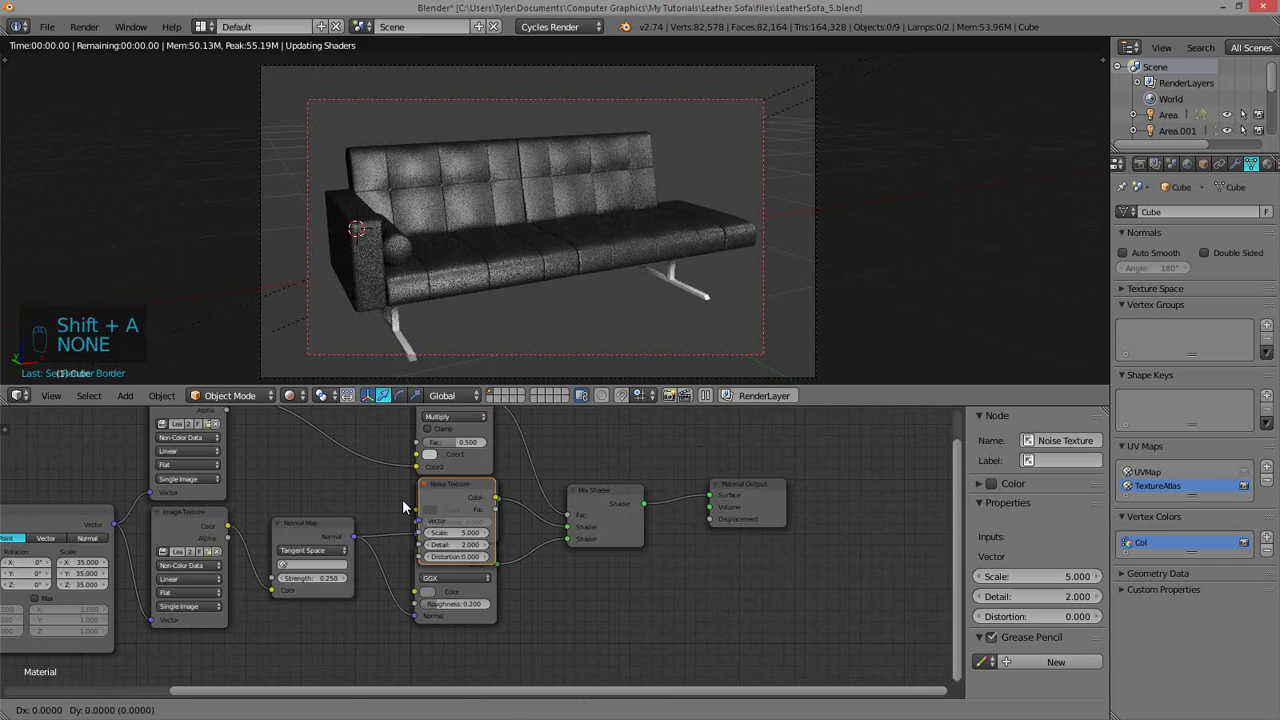
{"action": "left_click", "coordinate": [258, 648]}
- Preview the Noise Texture output through the viewer, with the render border around the middle of the backrest and seat
{"action": "middle_click_drag", "start_coordinate": [361, 407], "coordinate": [453, 346]}
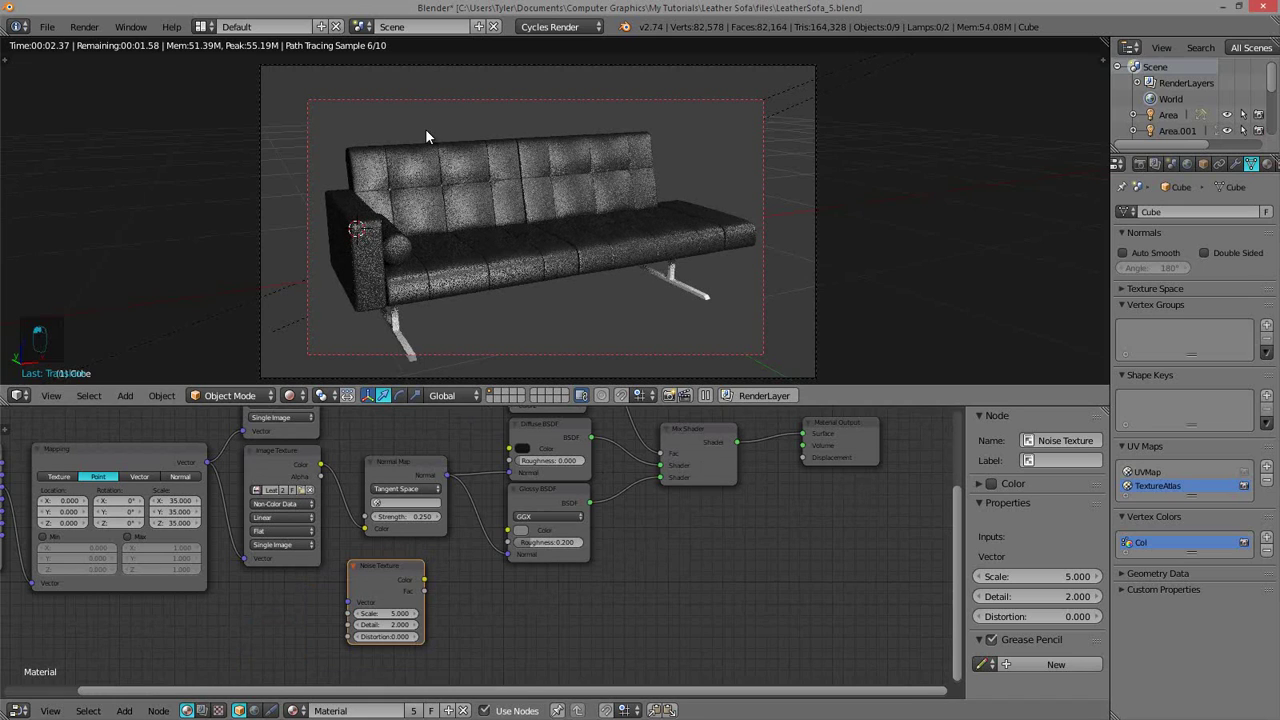
{"action": "key", "text": "shift+b"}
{"action": "left_click_drag", "start_coordinate": [440, 141], "coordinate": [621, 252]}
{"action": "left_click", "coordinate": [382, 569], "text": "ctrl+shift"}
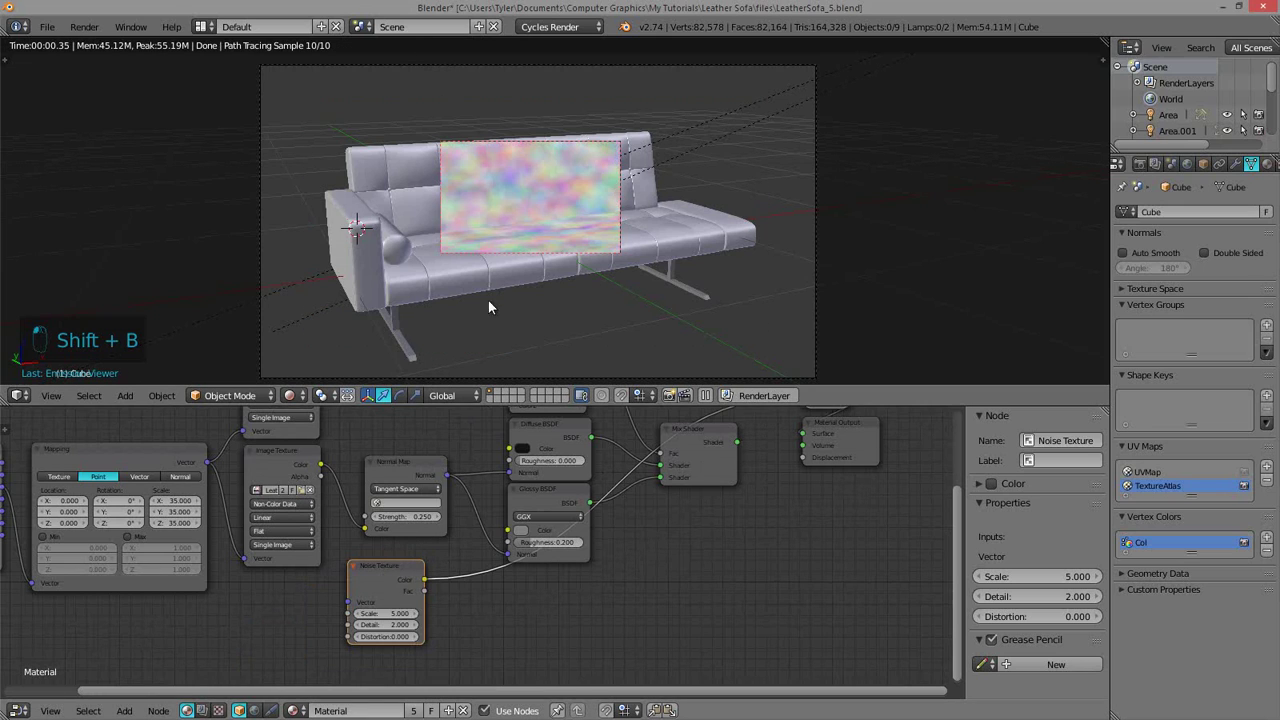
{"action": "key", "text": "shift+b"}
{"action": "left_click_drag", "start_coordinate": [627, 277], "coordinate": [628, 278]}
{"action": "key", "text": "shift+b"}
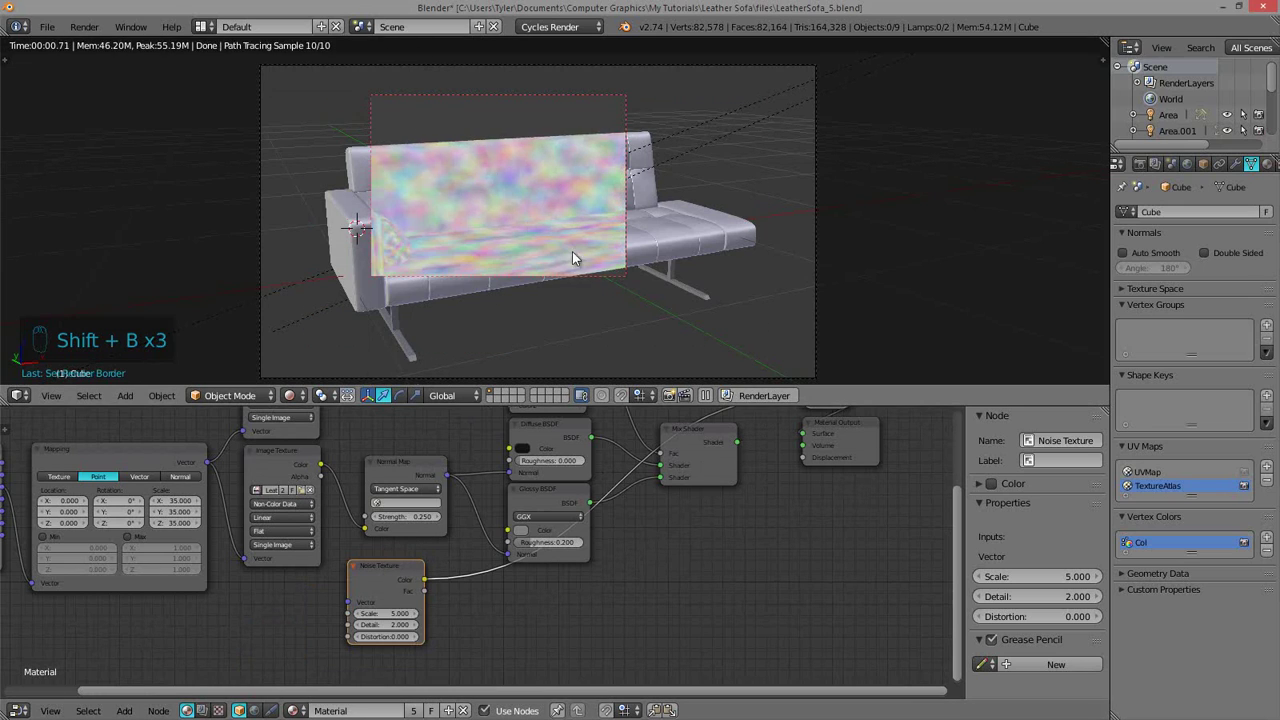
{"action": "left_click_drag", "start_coordinate": [417, 122], "coordinate": [616, 286]}
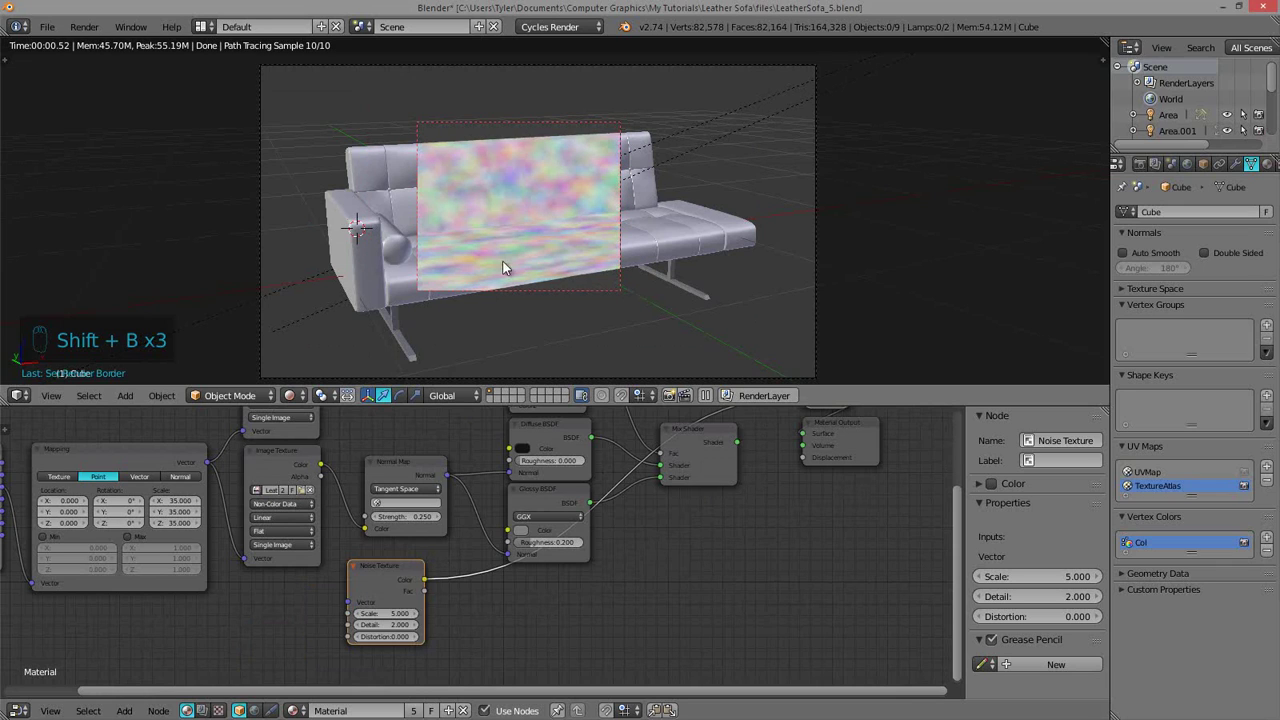
- Inspect the noise pattern from another angle, return to the camera view and draw the render border around the armrest end
{"action": "middle_click_drag", "start_coordinate": [423, 265], "coordinate": [491, 213]}
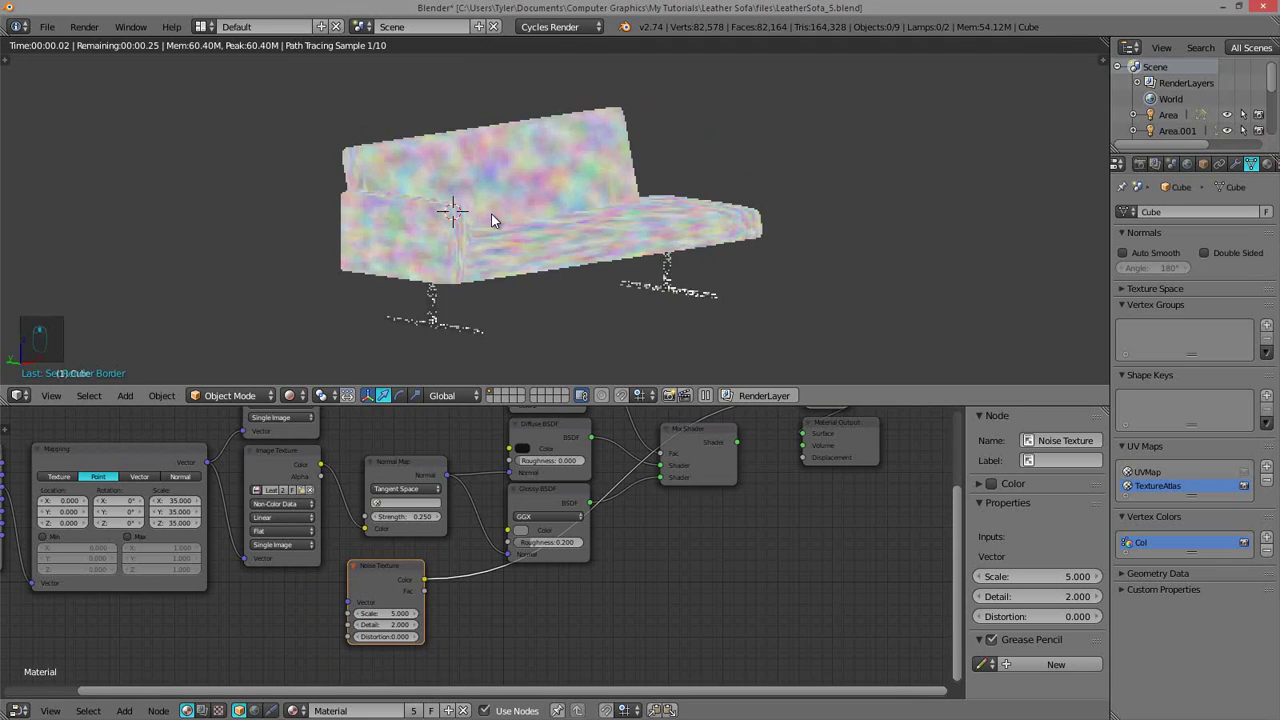
{"action": "key", "text": "KP_0"}
{"action": "key", "text": "shift+b"}
{"action": "left_click_drag", "start_coordinate": [326, 109], "coordinate": [472, 298]}
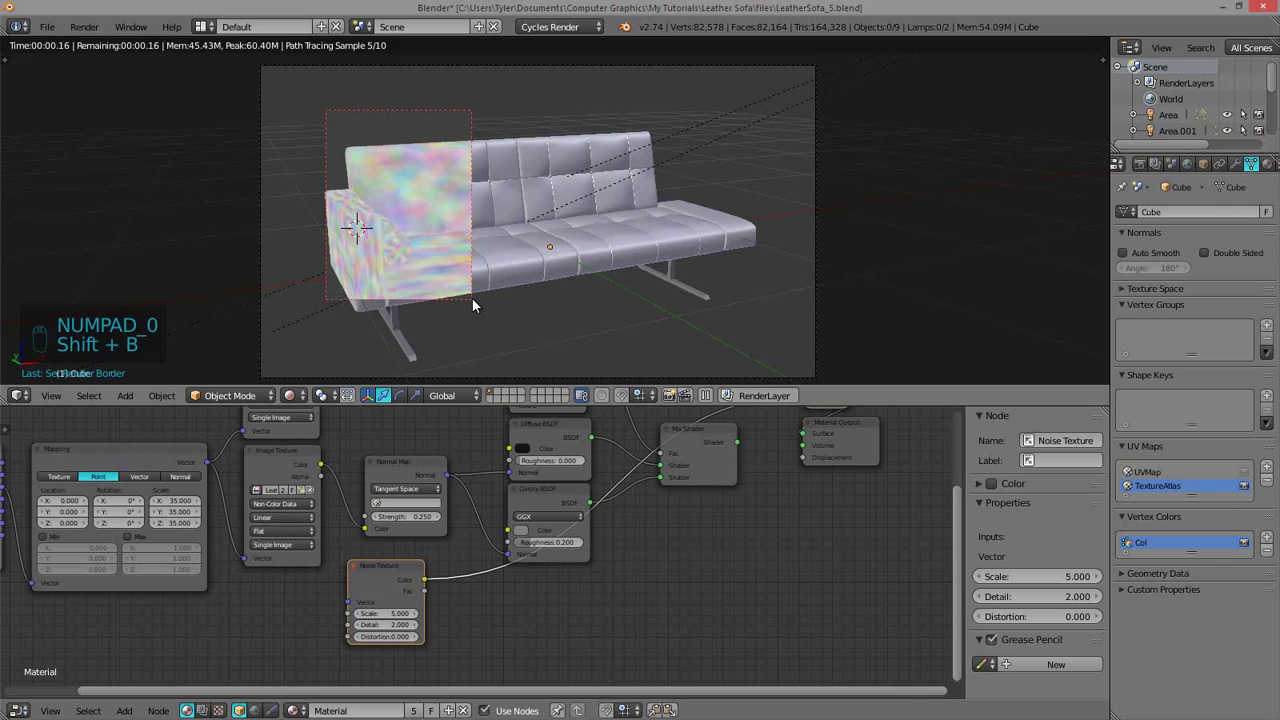
- Draw the render border around the middle of the backrest and seat, and move the Noise Texture node beneath the lower Image Texture node
{"action": "key", "text": "shift+b"}
{"action": "left_click_drag", "start_coordinate": [392, 130], "coordinate": [611, 291]}
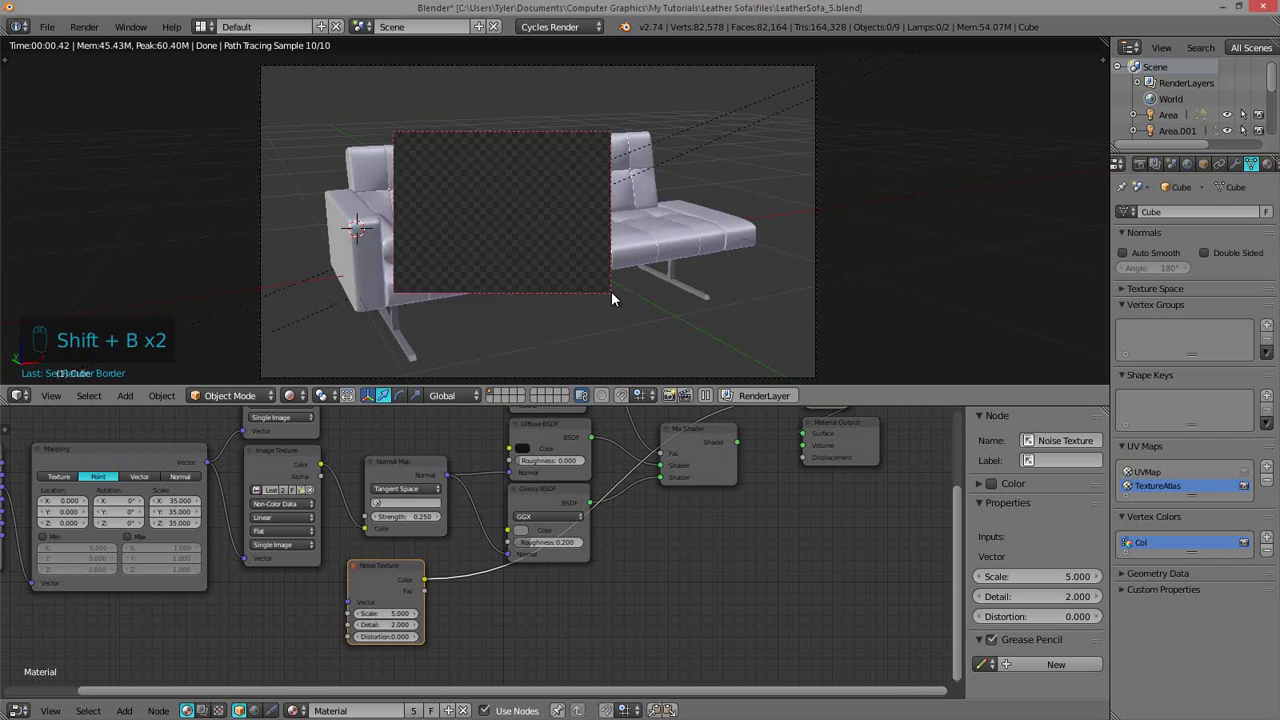
{"action": "middle_click_drag", "start_coordinate": [611, 291], "coordinate": [646, 279], "text": "shift"}
{"action": "left_click_drag", "start_coordinate": [393, 577], "coordinate": [288, 592]}
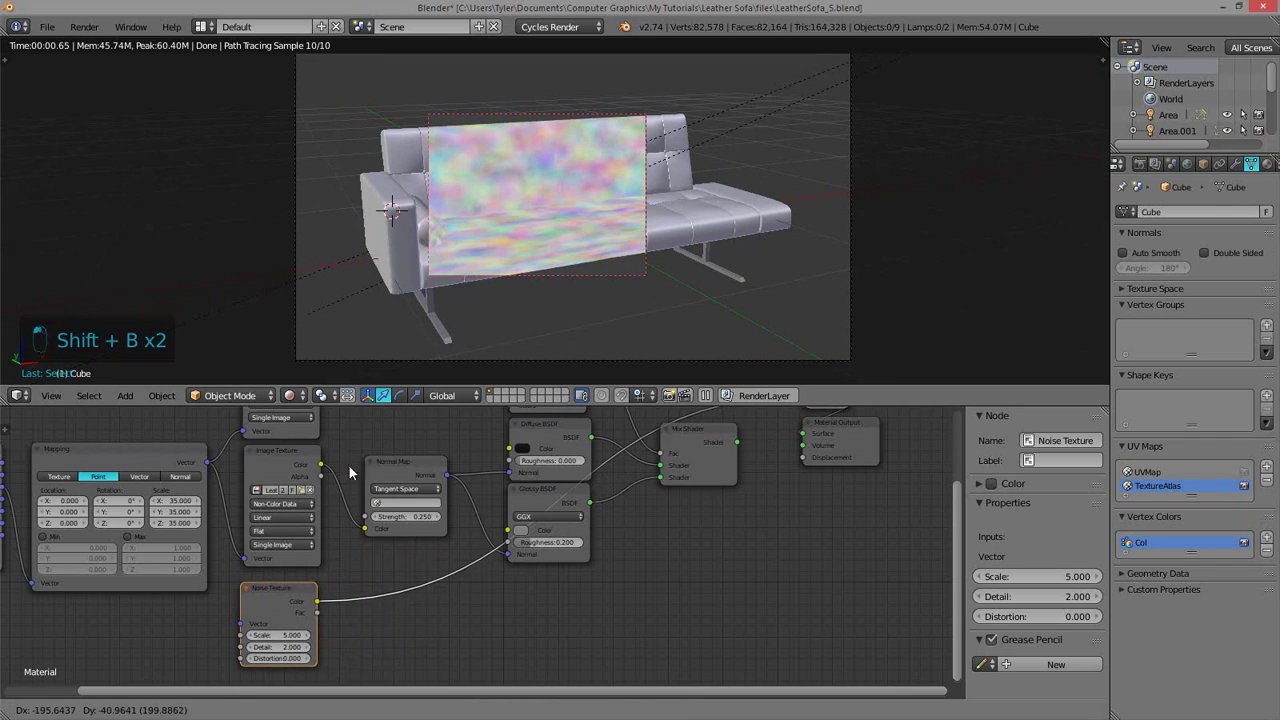
- Inspect the noise pattern at the sofa's armrest end by drawing the render border around it
{"action": "key", "text": "shift+b"}
{"action": "left_click_drag", "start_coordinate": [342, 118], "coordinate": [460, 302]}
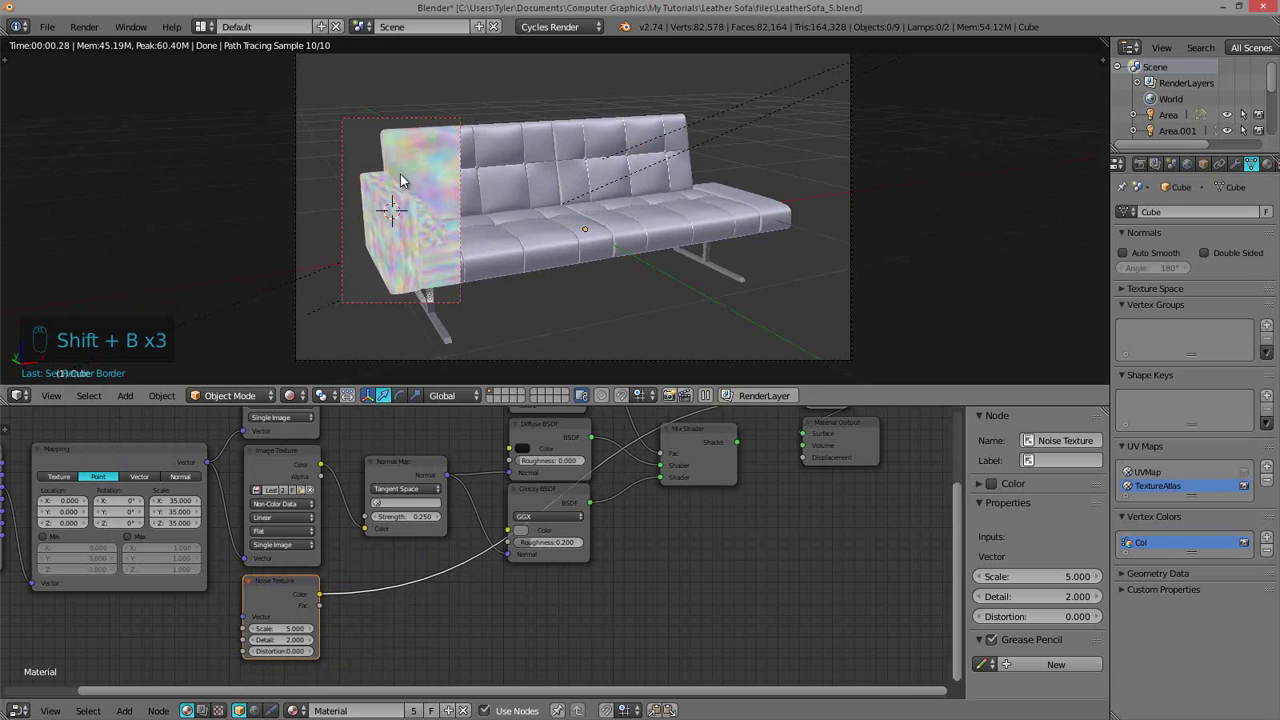
{"action": "key", "text": "shift+b"}
{"action": "left_click_drag", "start_coordinate": [358, 104], "coordinate": [509, 287]}
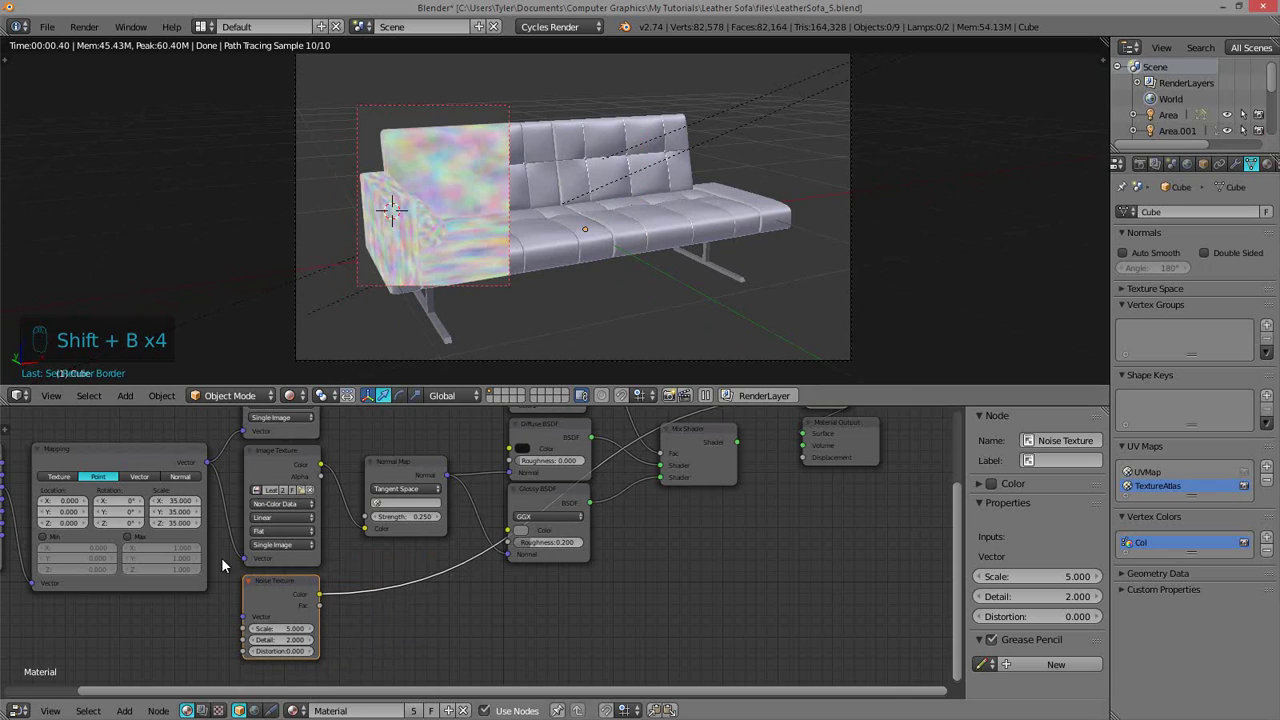
- Connect the Texture Coordinate node's UV output to the Noise Texture's Vector input, and widen the render border past the sofa's middle
{"action": "middle_click_drag", "start_coordinate": [71, 512], "coordinate": [229, 503]}
{"action": "left_click_drag", "start_coordinate": [160, 479], "coordinate": [199, 442]}
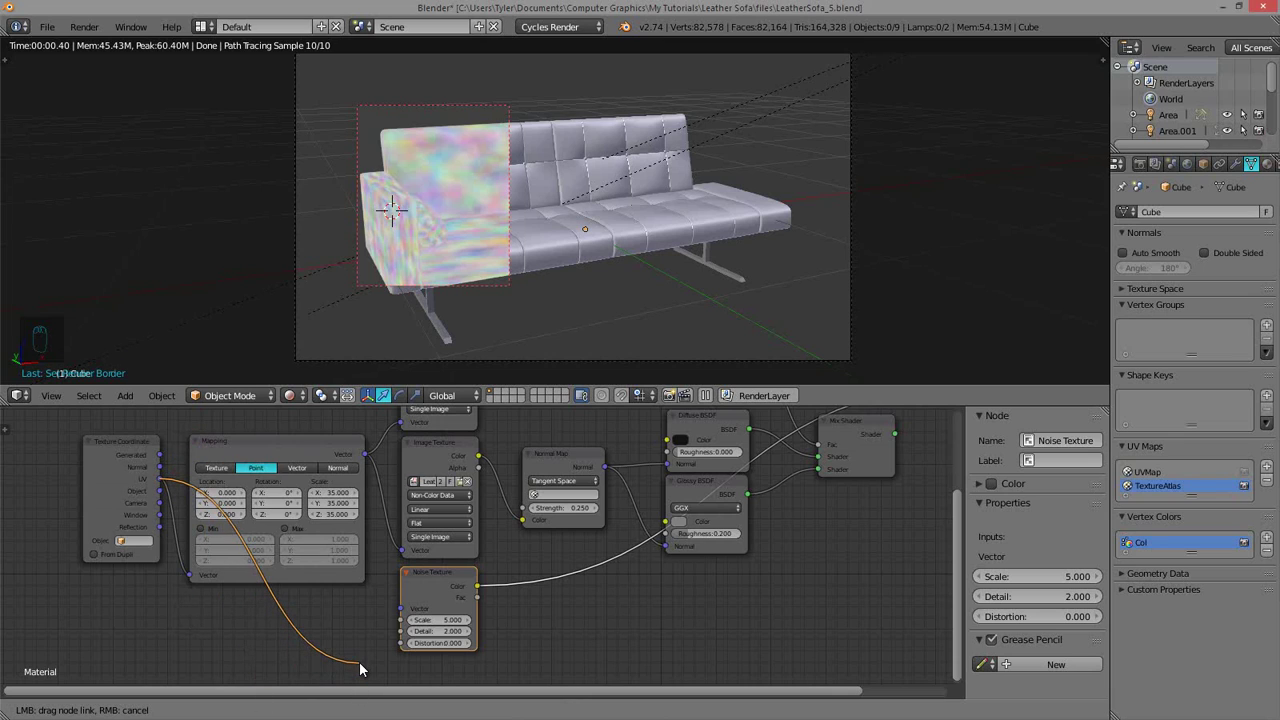
{"action": "left_click_drag", "start_coordinate": [399, 606], "coordinate": [400, 607]}
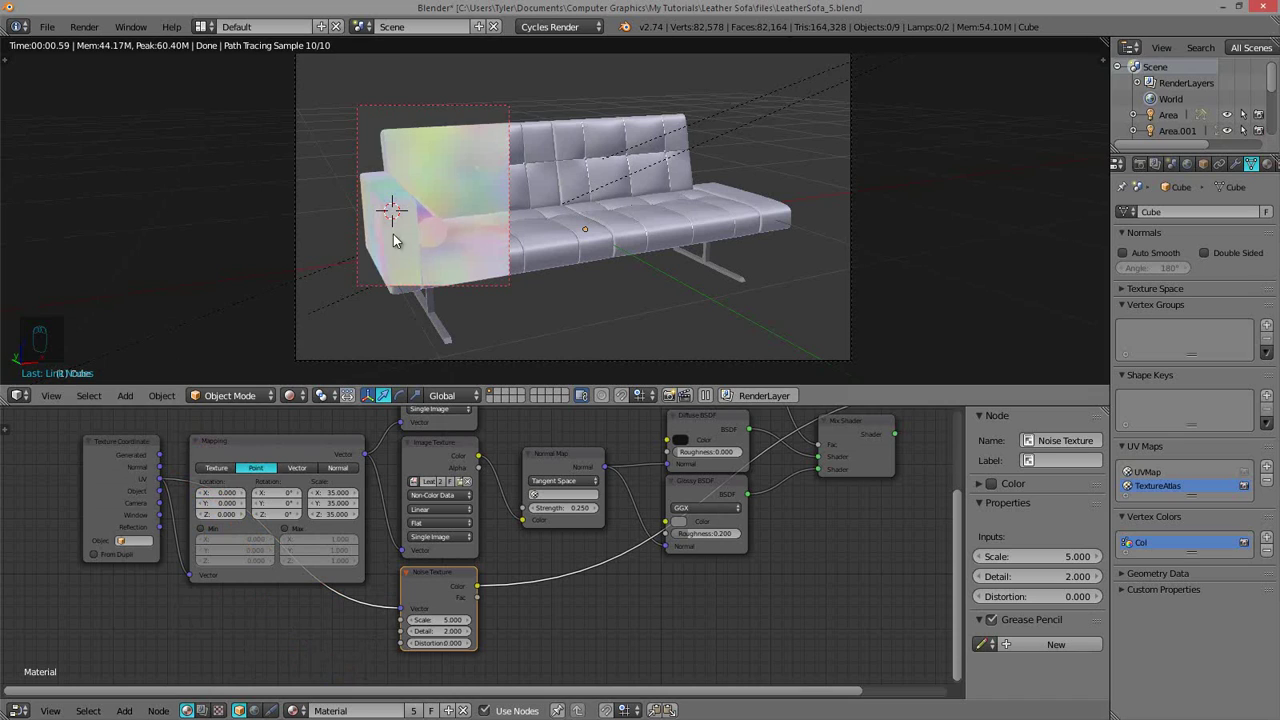
{"action": "key", "text": "shift+b"}
{"action": "left_click_drag", "start_coordinate": [372, 120], "coordinate": [588, 288]}
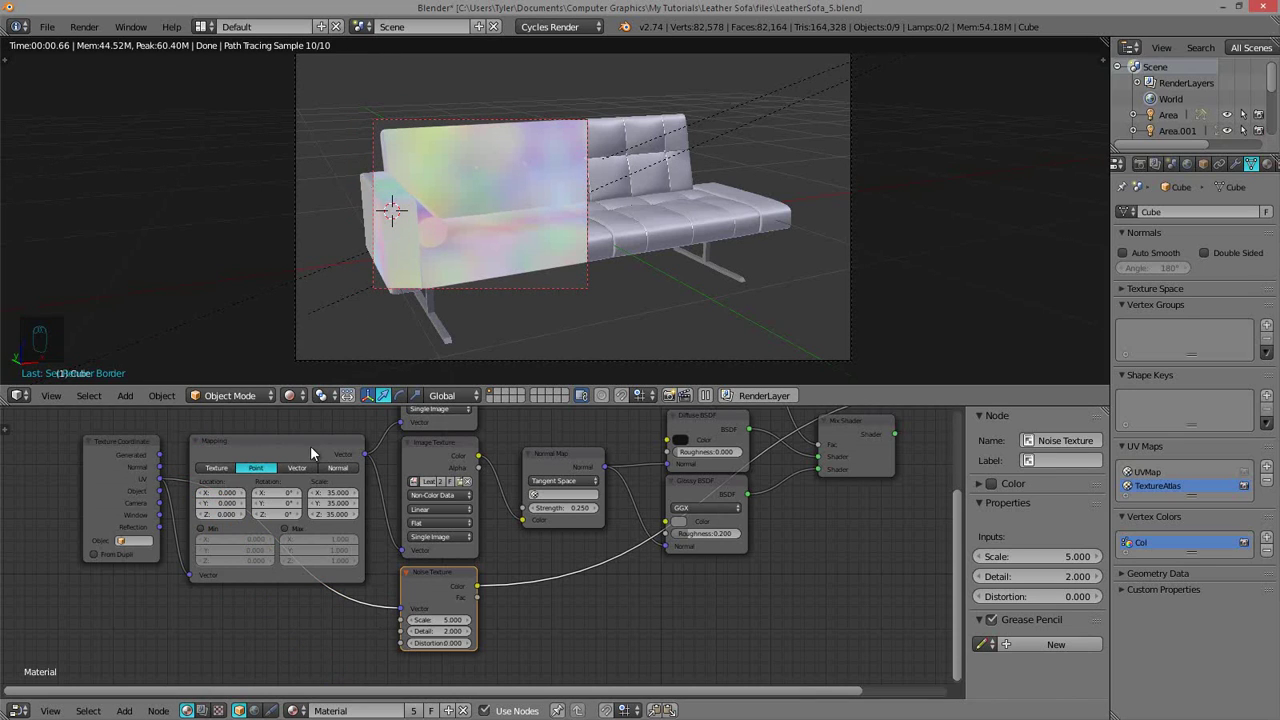
{"action": "key", "text": "shift+d"}
{"action": "left_click", "coordinate": [150, 650]}
{"action": "key", "text": "x"}
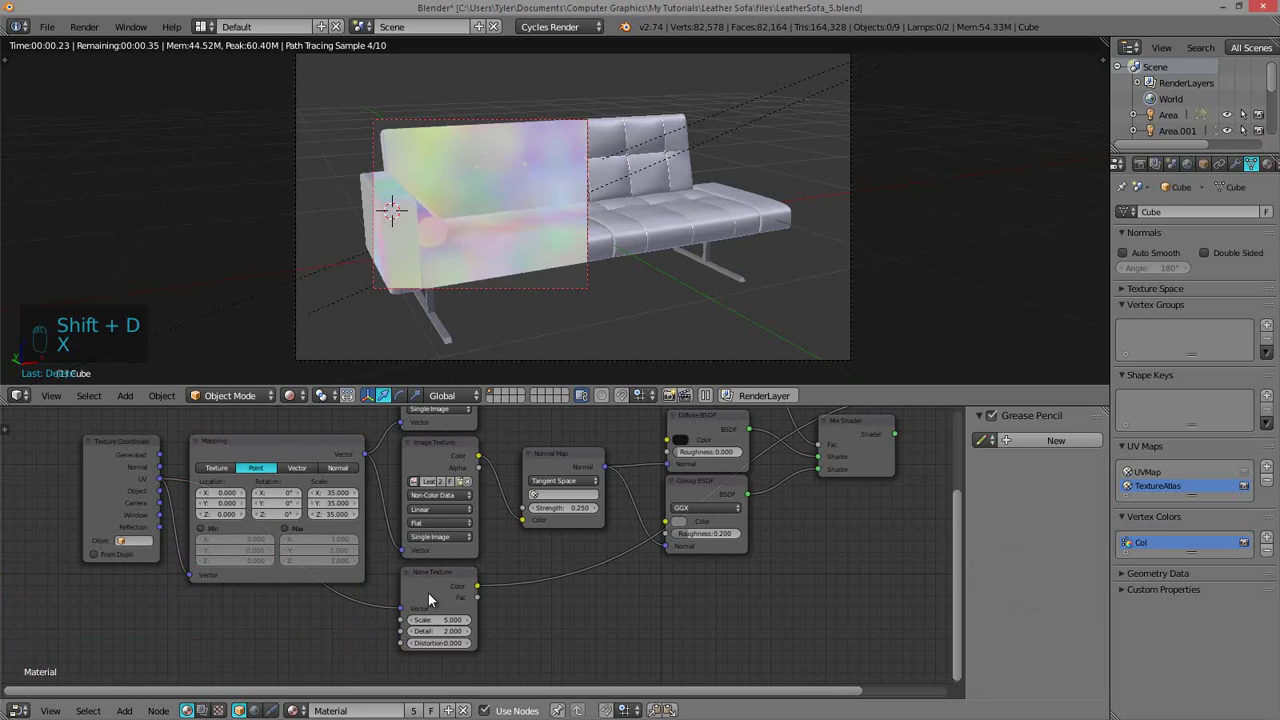
- Set the Noise Texture's scale to 12
{"action": "left_click", "coordinate": [428, 598]}
{"action": "key", "text": "n"}
{"action": "scroll", "coordinate": [435, 604], "scroll_direction": "up", "scroll_amount": 2}
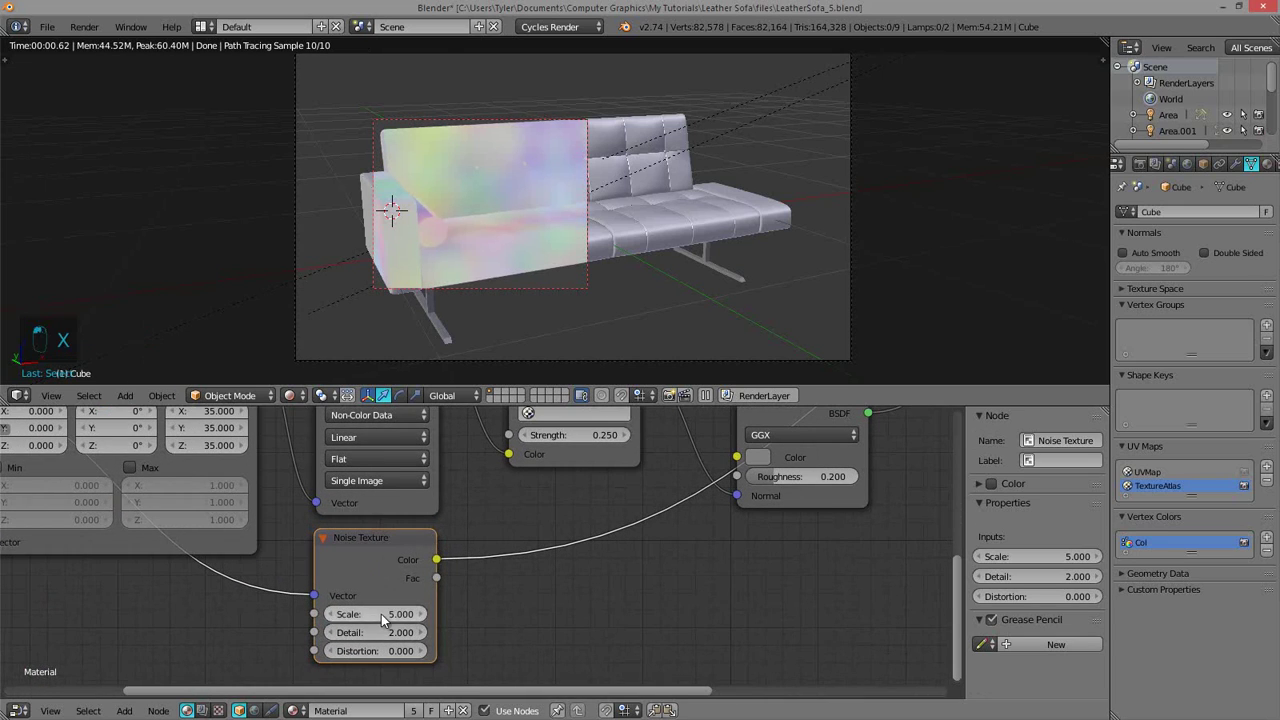
{"action": "left_click_drag", "start_coordinate": [381, 614], "coordinate": [435, 627]}
{"action": "left_click", "coordinate": [378, 614]}
{"action": "type", "text": "11"}
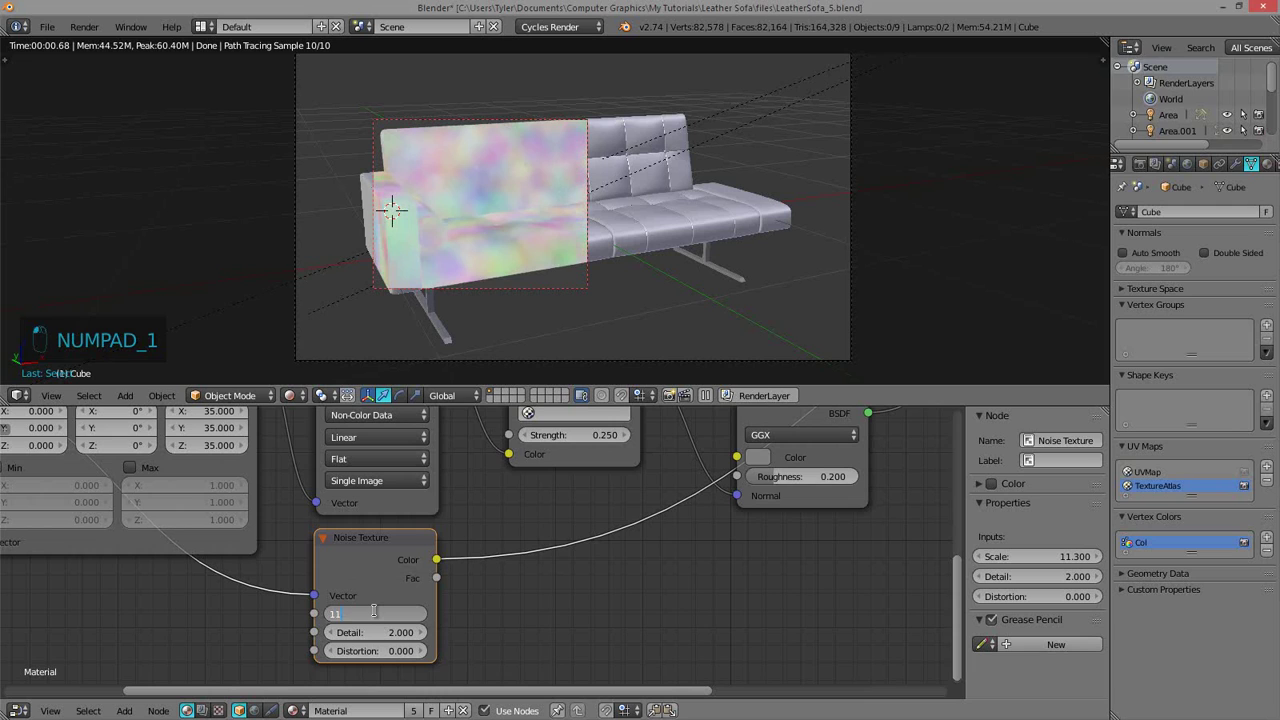
{"action": "key", "text": "Return"}
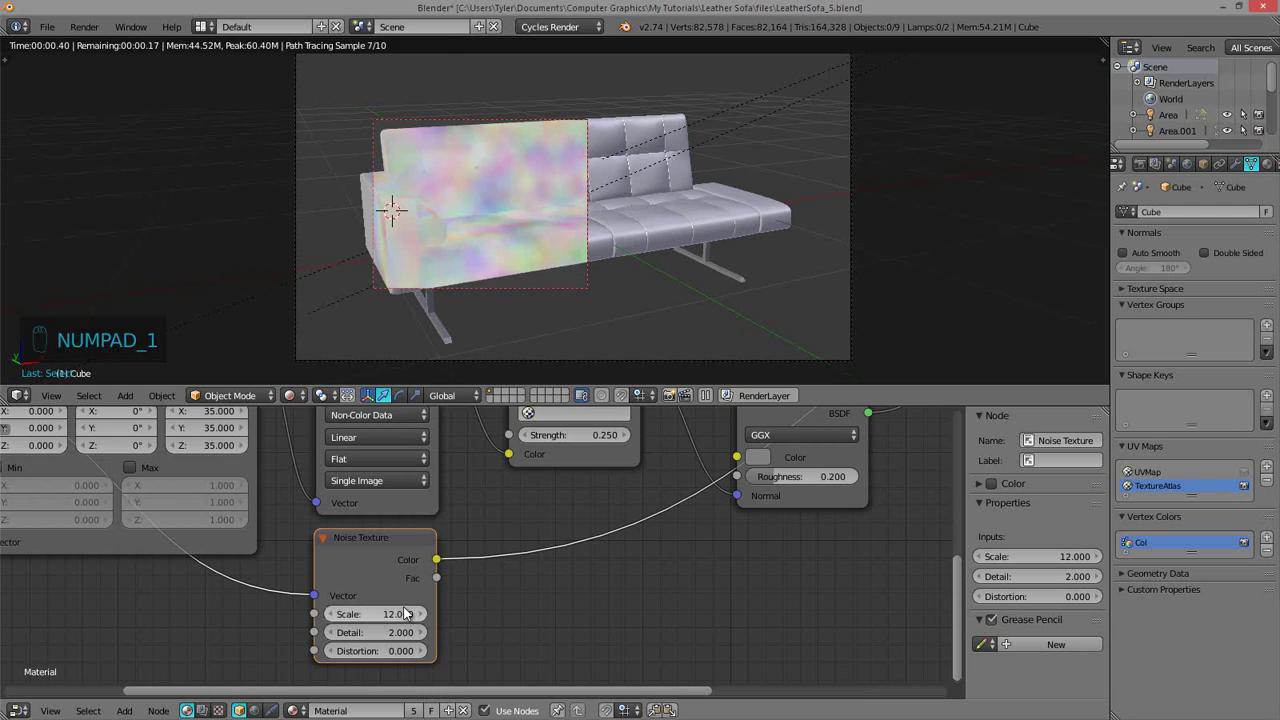
{"action": "scroll", "coordinate": [438, 530], "scroll_direction": "down", "scroll_amount": 4}
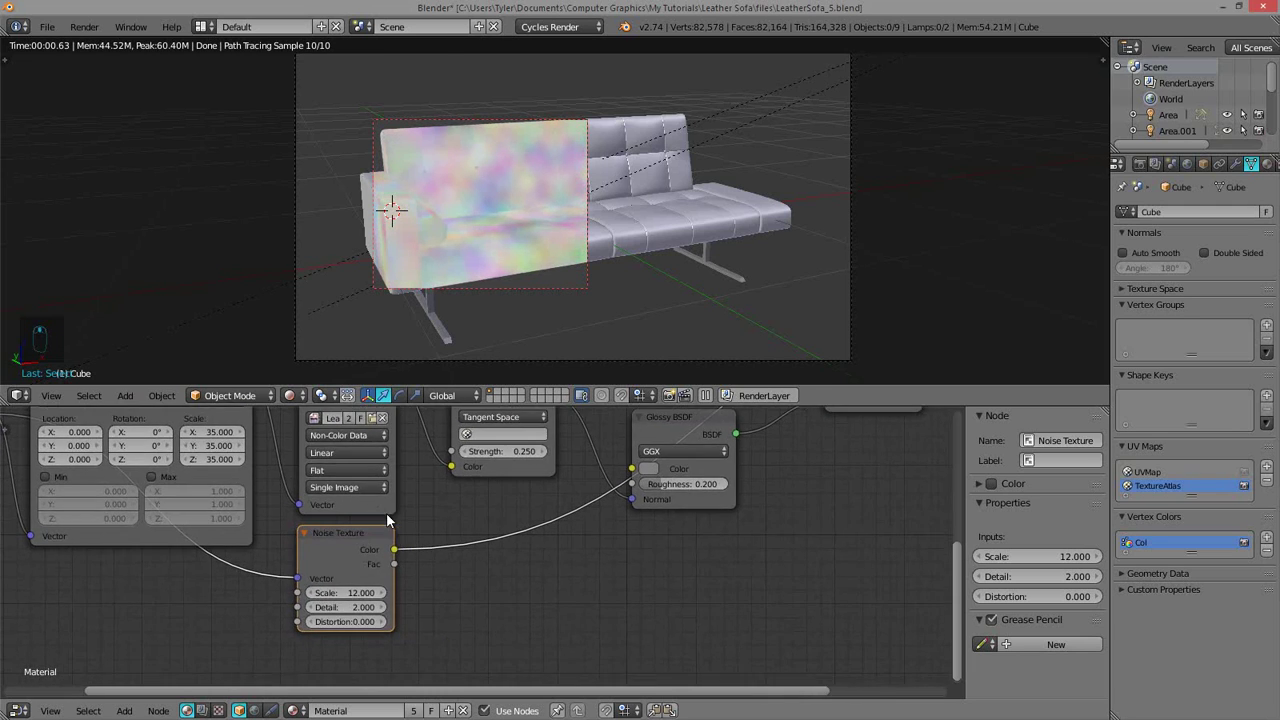
{"action": "middle_click_drag", "start_coordinate": [441, 534], "coordinate": [420, 538]}
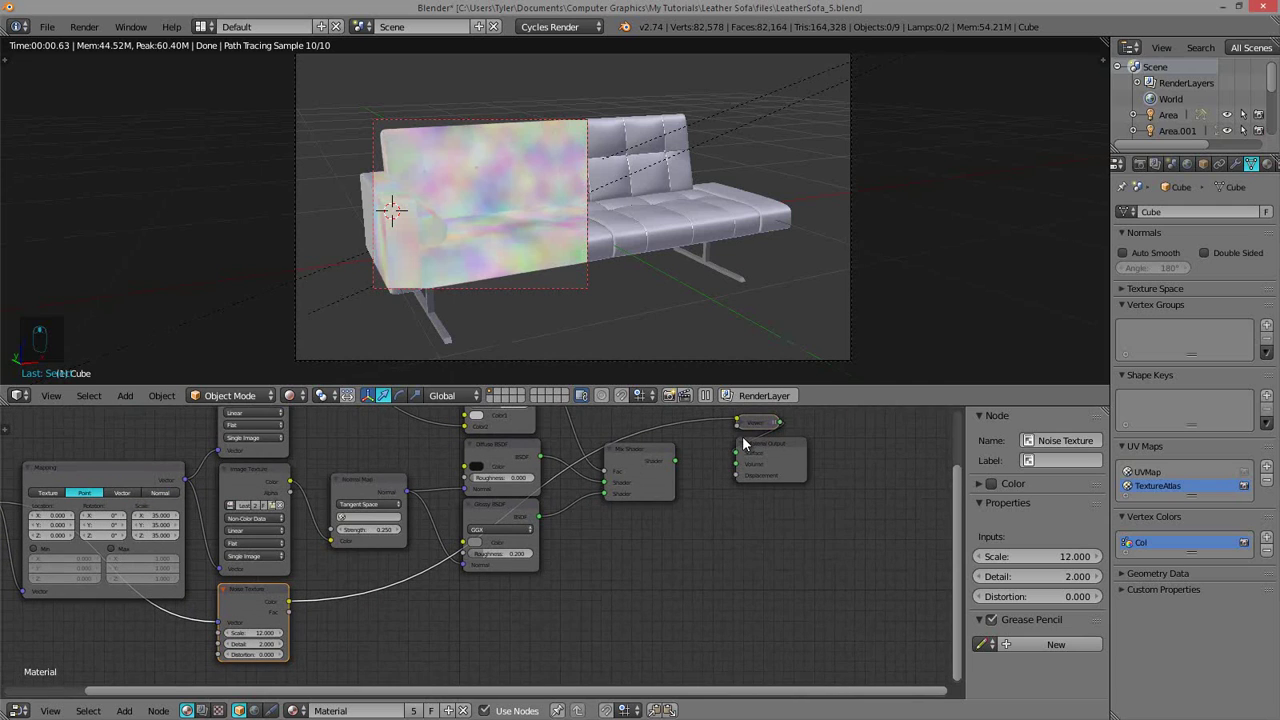
{"action": "left_click_drag", "start_coordinate": [761, 450], "coordinate": [821, 462]}
{"action": "key", "text": "Escape"}
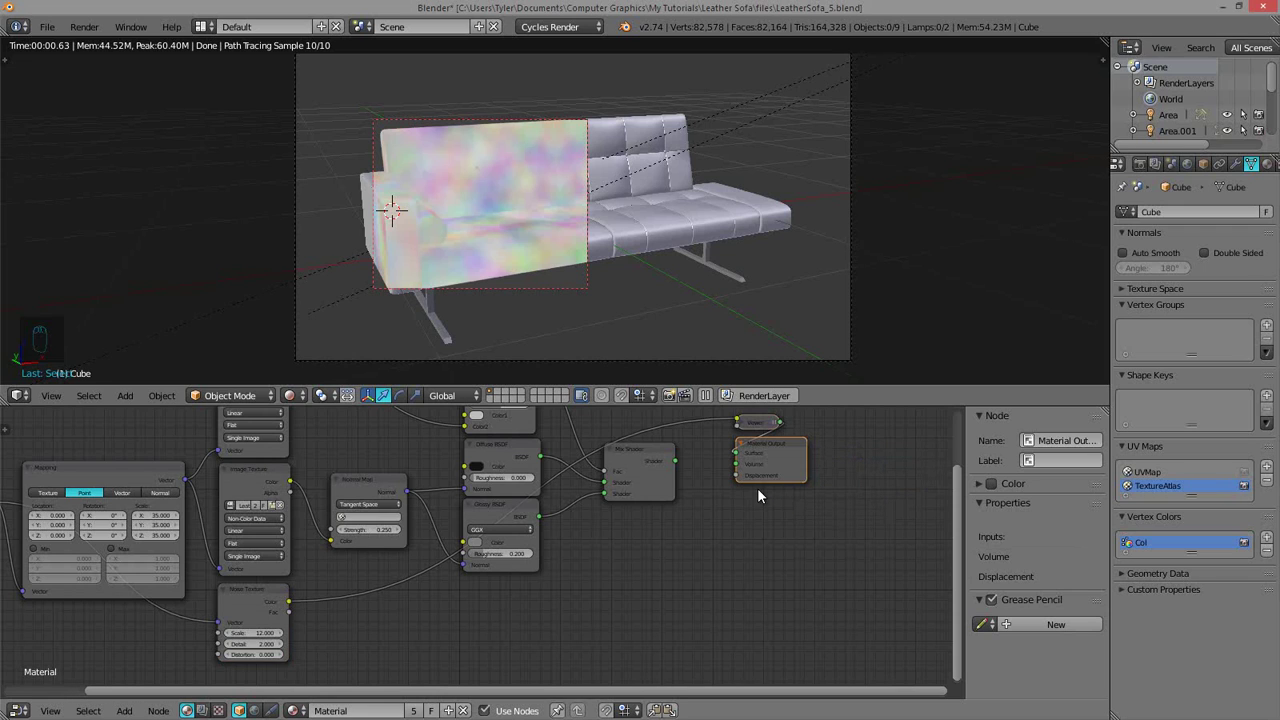
{"action": "scroll", "coordinate": [655, 479], "scroll_direction": "up", "scroll_amount": 2}
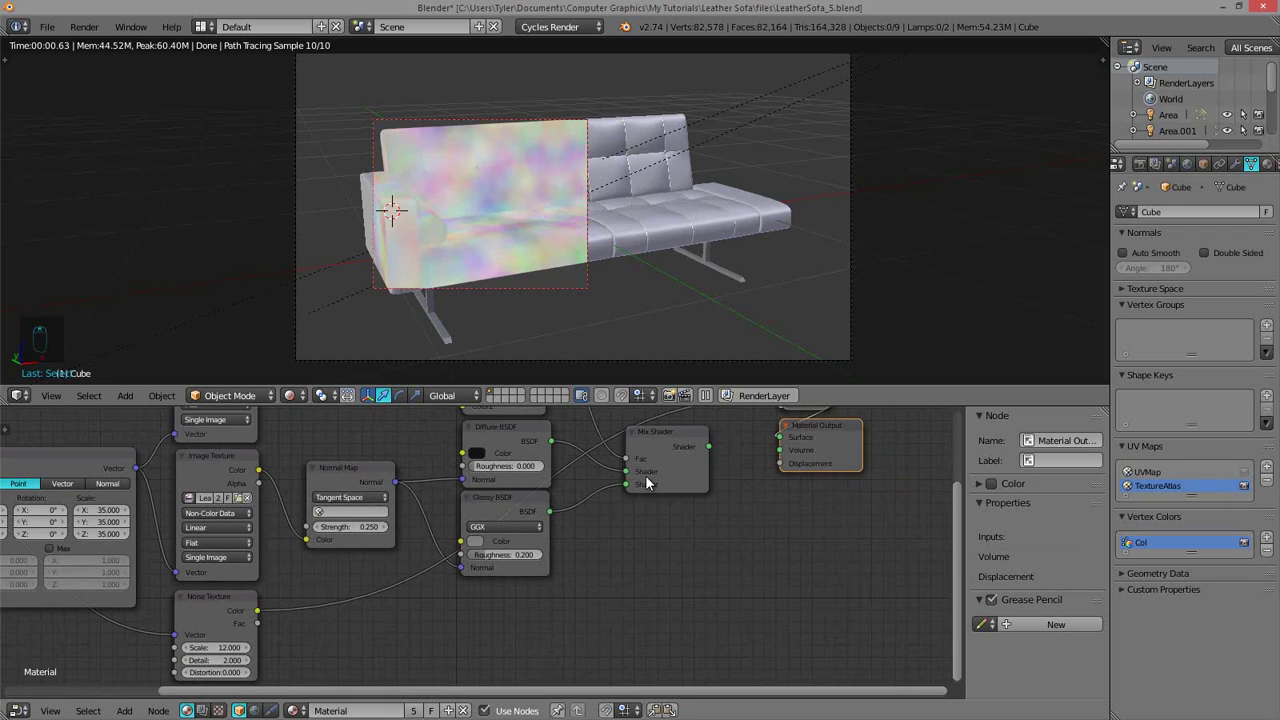
{"action": "middle_click_drag", "start_coordinate": [561, 521], "coordinate": [529, 500]}
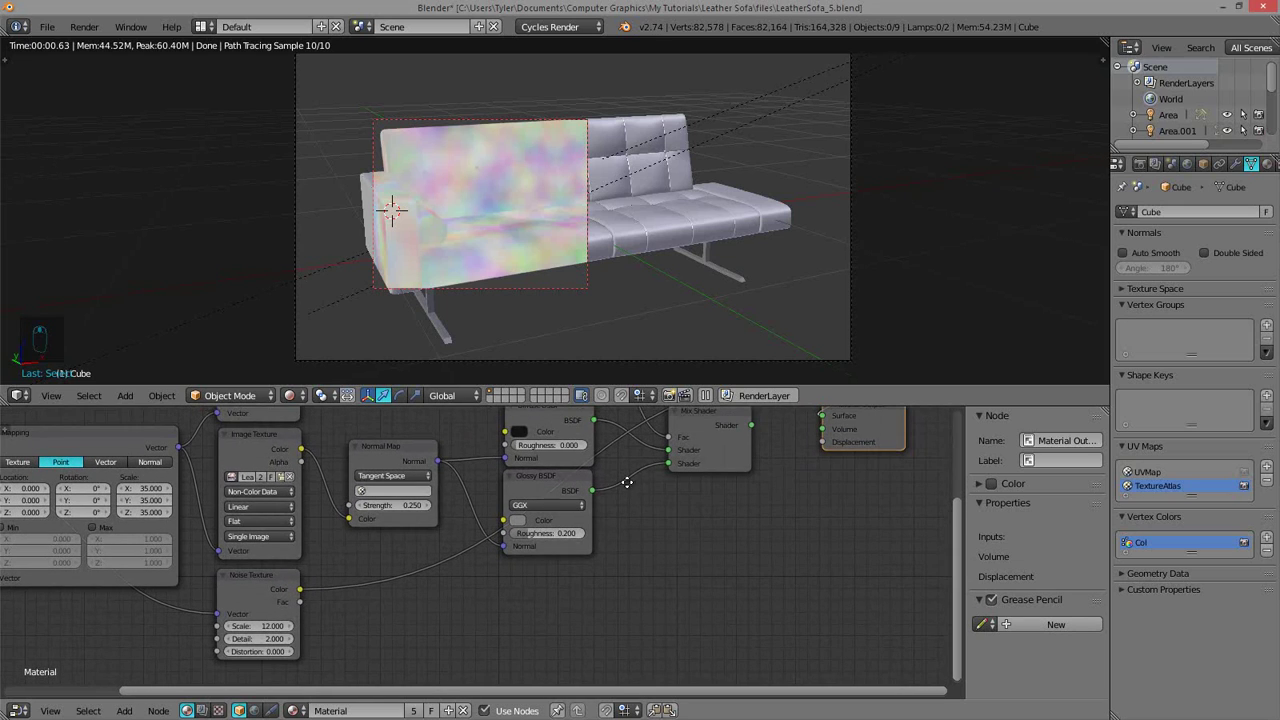
{"action": "middle_click_drag", "start_coordinate": [626, 480], "coordinate": [578, 510]}
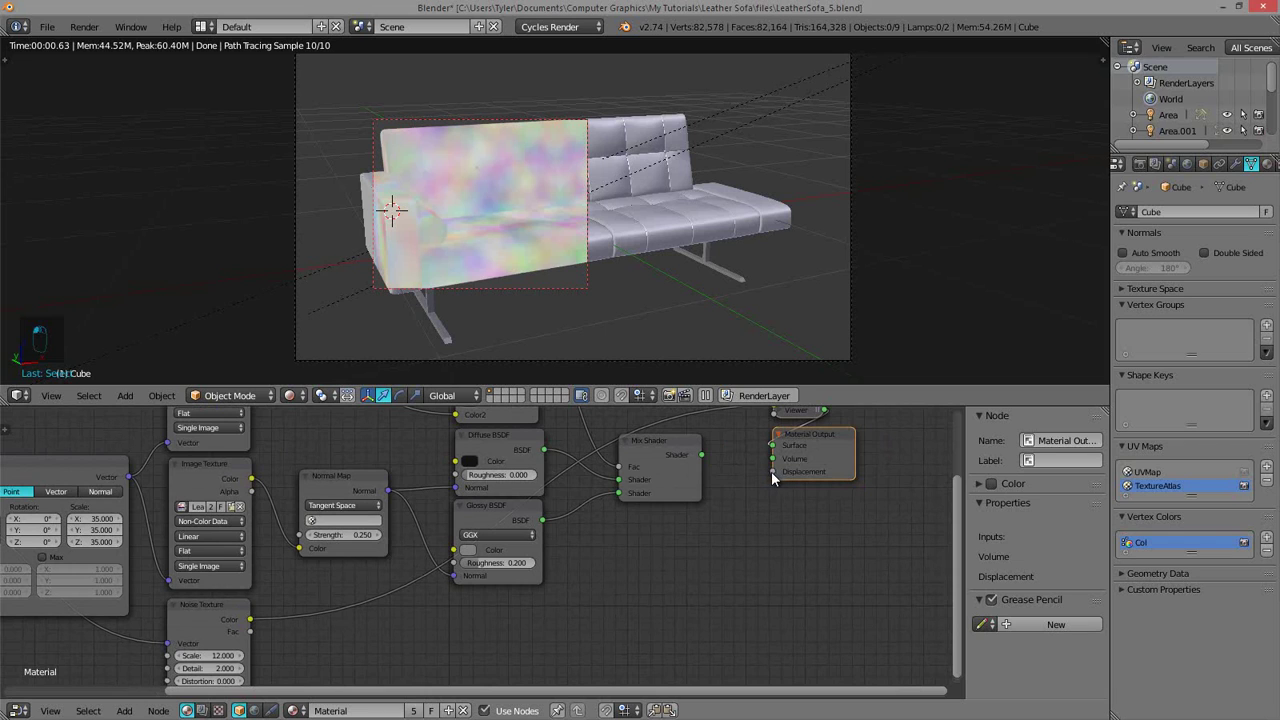
{"action": "mouse_move", "coordinate": [772, 472]}
{"action": "left_mouse_down"}
{"action": "mouse_move", "coordinate": [761, 495]}
{"action": "mouse_move", "coordinate": [772, 472]}
{"action": "left_mouse_up"}
{"action": "middle_click_drag", "start_coordinate": [418, 575], "coordinate": [470, 539]}
{"action": "scroll", "coordinate": [470, 539], "scroll_direction": "down", "scroll_amount": 2}
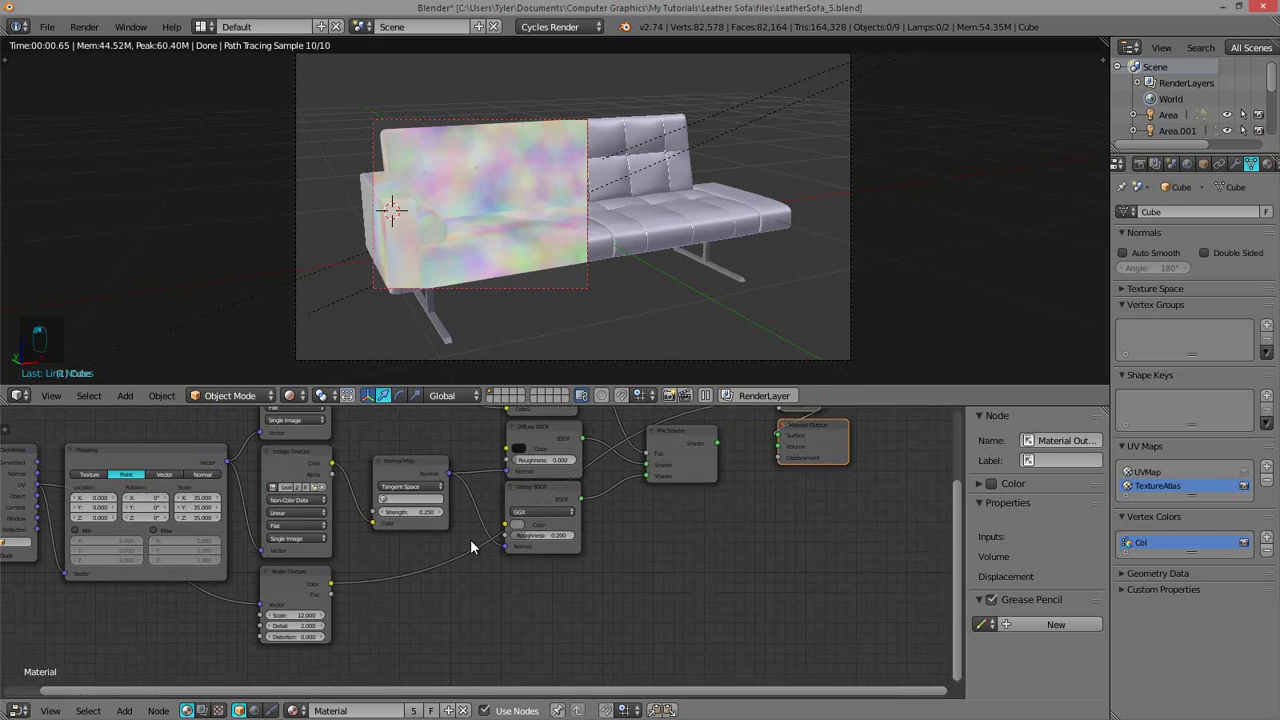
{"action": "scroll", "coordinate": [470, 539], "scroll_direction": "up", "scroll_amount": 2}
{"action": "scroll", "coordinate": [462, 532], "scroll_direction": "up", "scroll_amount": 1}
{"action": "scroll", "coordinate": [459, 533], "scroll_direction": "up", "scroll_amount": 2}
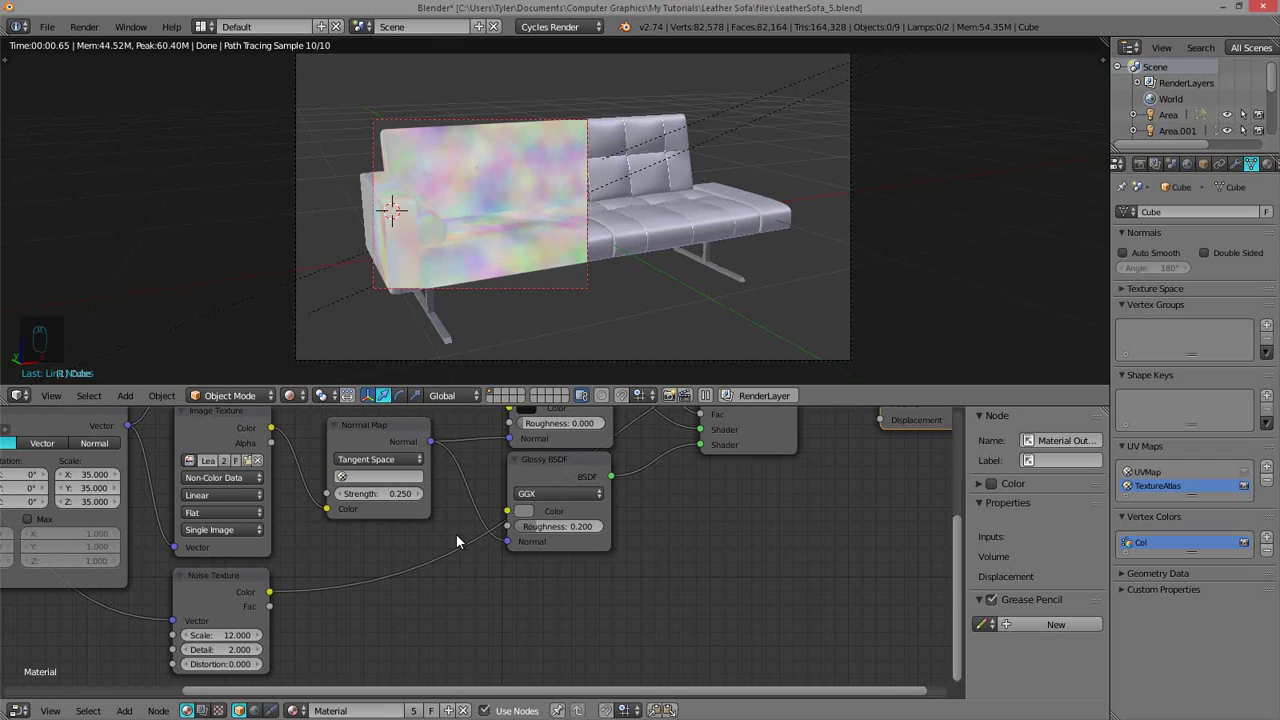
{"action": "scroll", "coordinate": [456, 533], "scroll_direction": "down", "scroll_amount": 2}
{"action": "middle_click_drag", "start_coordinate": [456, 533], "coordinate": [444, 518]}
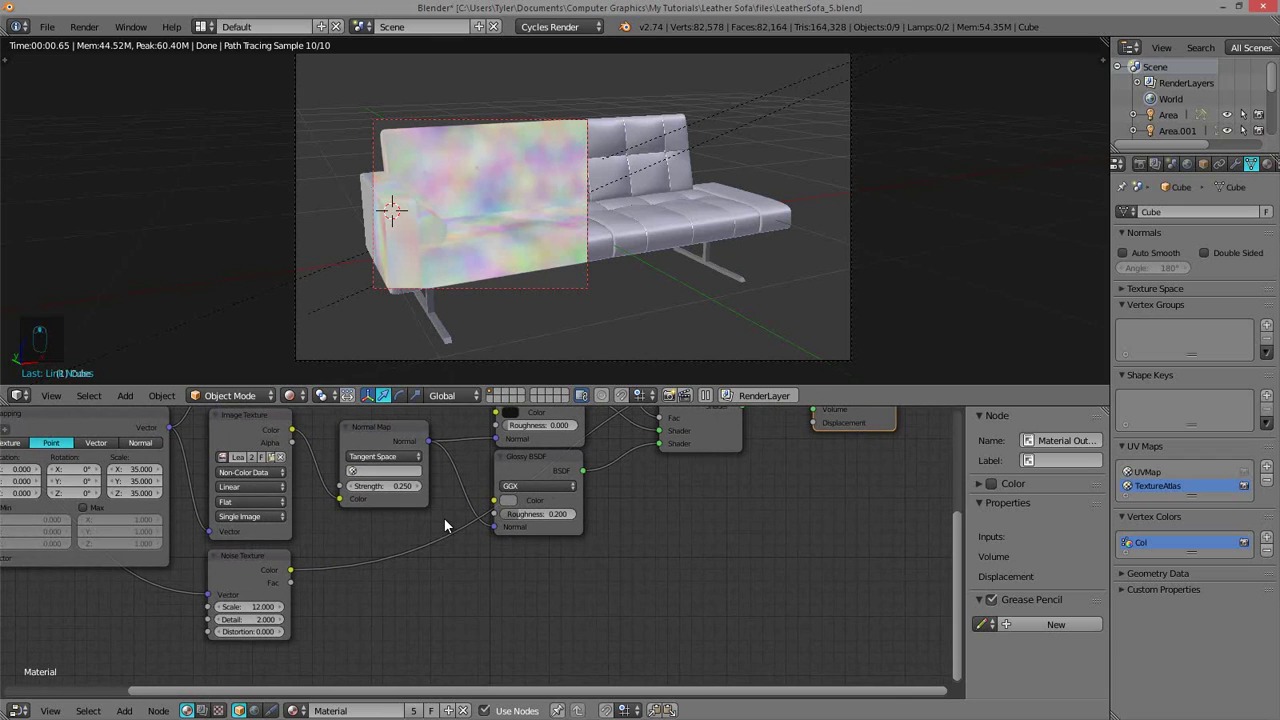
{"action": "key", "text": "shift+a"}
{"action": "left_click", "coordinate": [444, 518]}
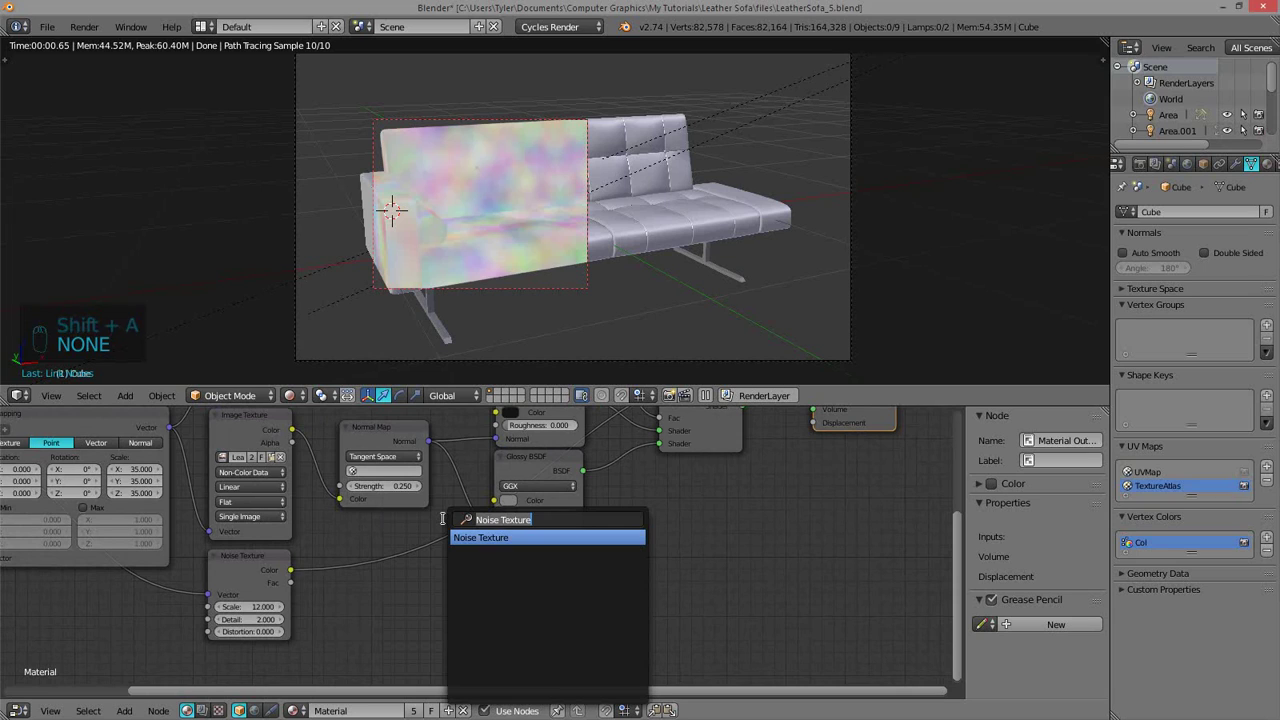
{"action": "left_click", "coordinate": [253, 558]}
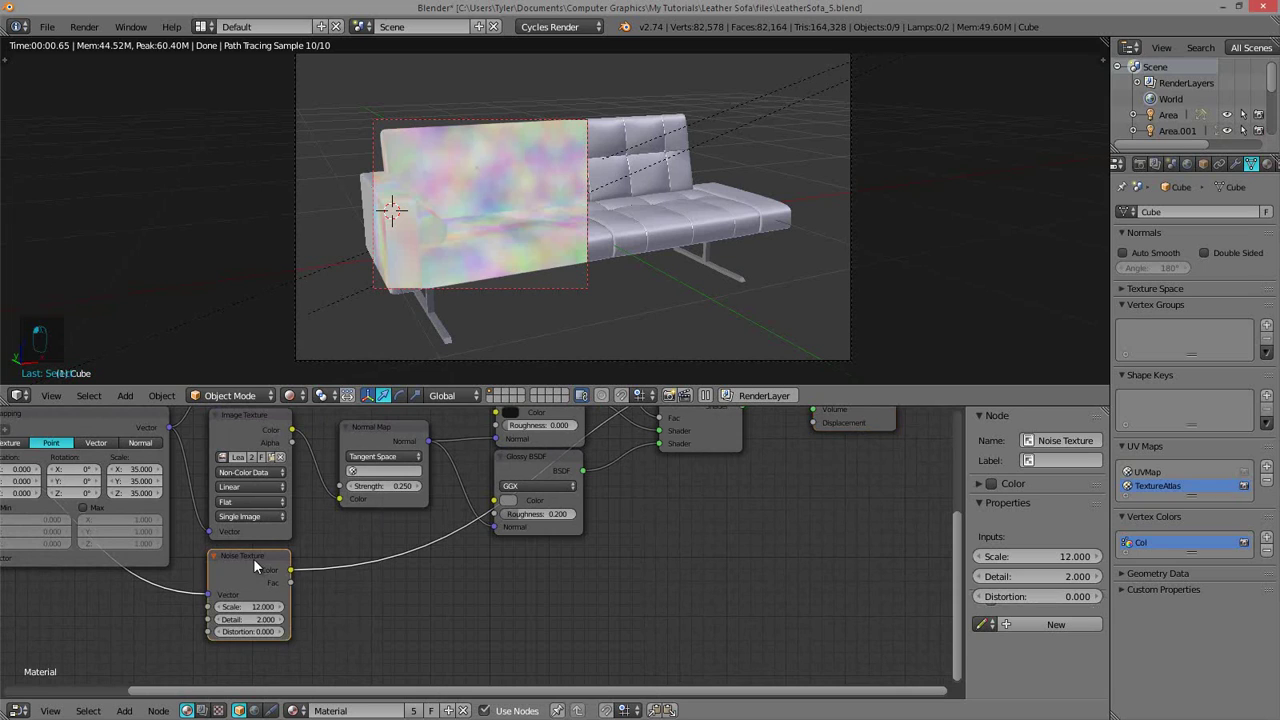
- Add a ColorRamp node and place it in the empty area beneath the Glossy BSDF node
{"action": "middle_click_drag", "start_coordinate": [442, 557], "coordinate": [451, 532]}
{"action": "key", "text": "shift+a"}
{"action": "left_click", "coordinate": [451, 533]}
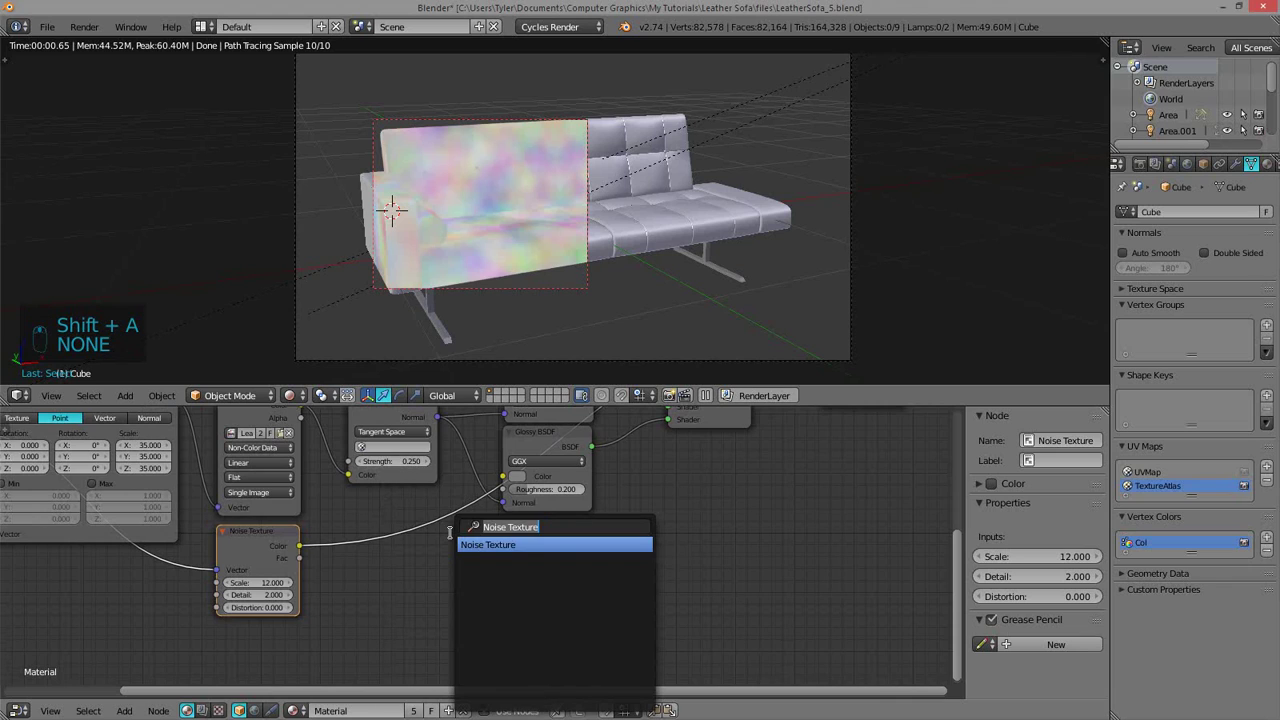
{"action": "type", "text": "cloth"}
{"action": "key", "text": "BackSpace"}
{"action": "key", "text": "BackSpace"}
{"action": "key", "text": "BackSpace"}
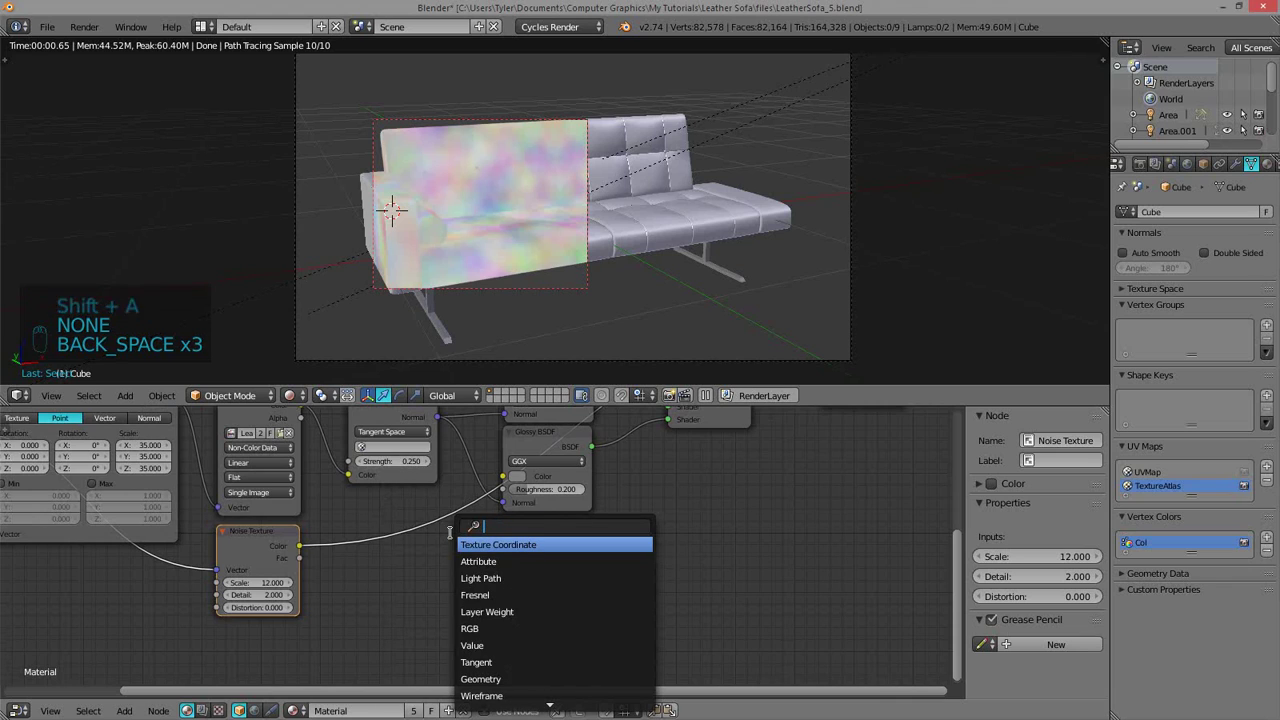
{"action": "key", "text": "BackSpace"}
{"action": "type", "text": "olo"}
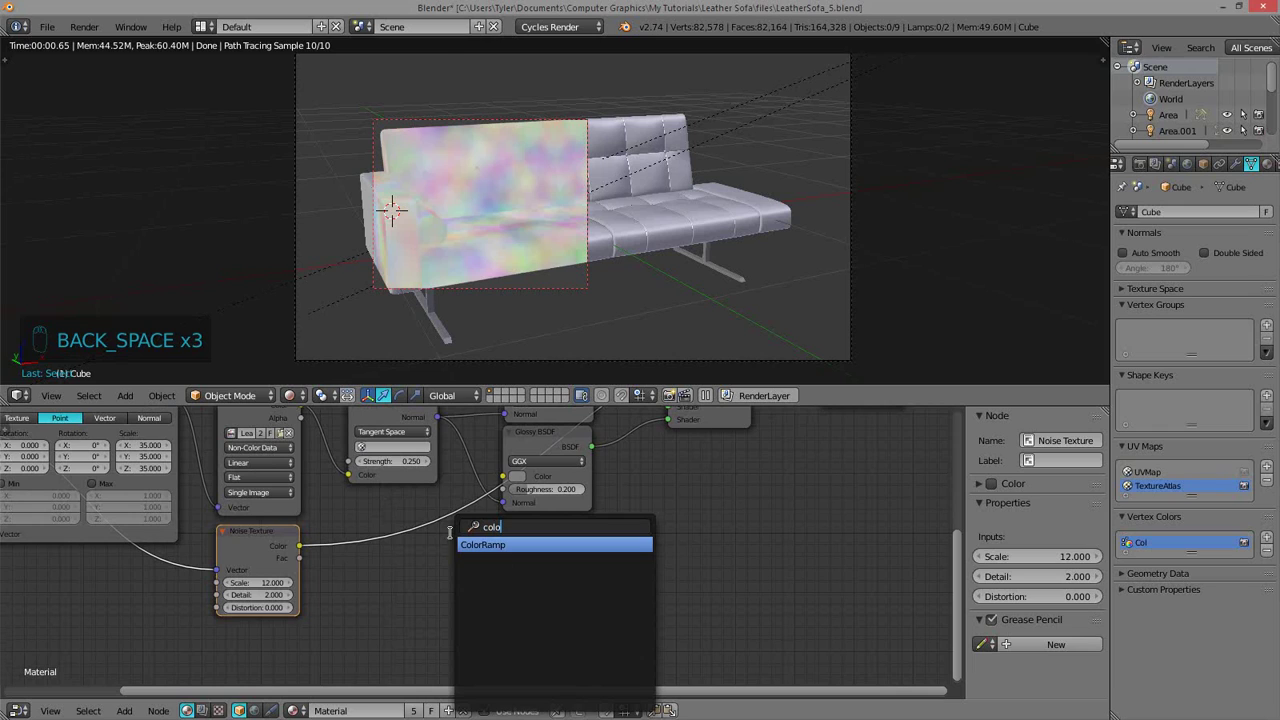
{"action": "key", "text": "Return"}
{"action": "left_click", "coordinate": [598, 545]}
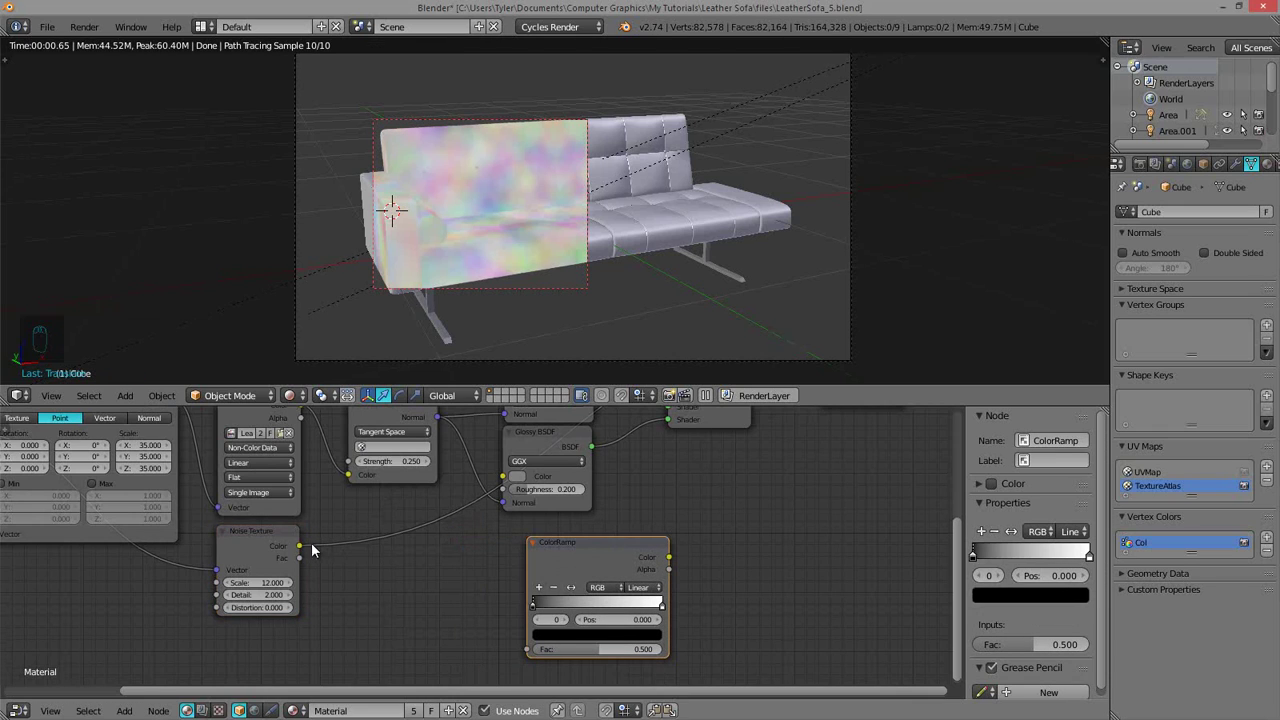
- Feed the Noise Texture's Color into the ColorRamp's Fac, position the ColorRamp beside the Noise Texture and preview its output through the viewer
{"action": "left_click_drag", "start_coordinate": [300, 545], "coordinate": [414, 540]}
{"action": "left_click", "coordinate": [457, 541], "text": "ctrl+shift"}
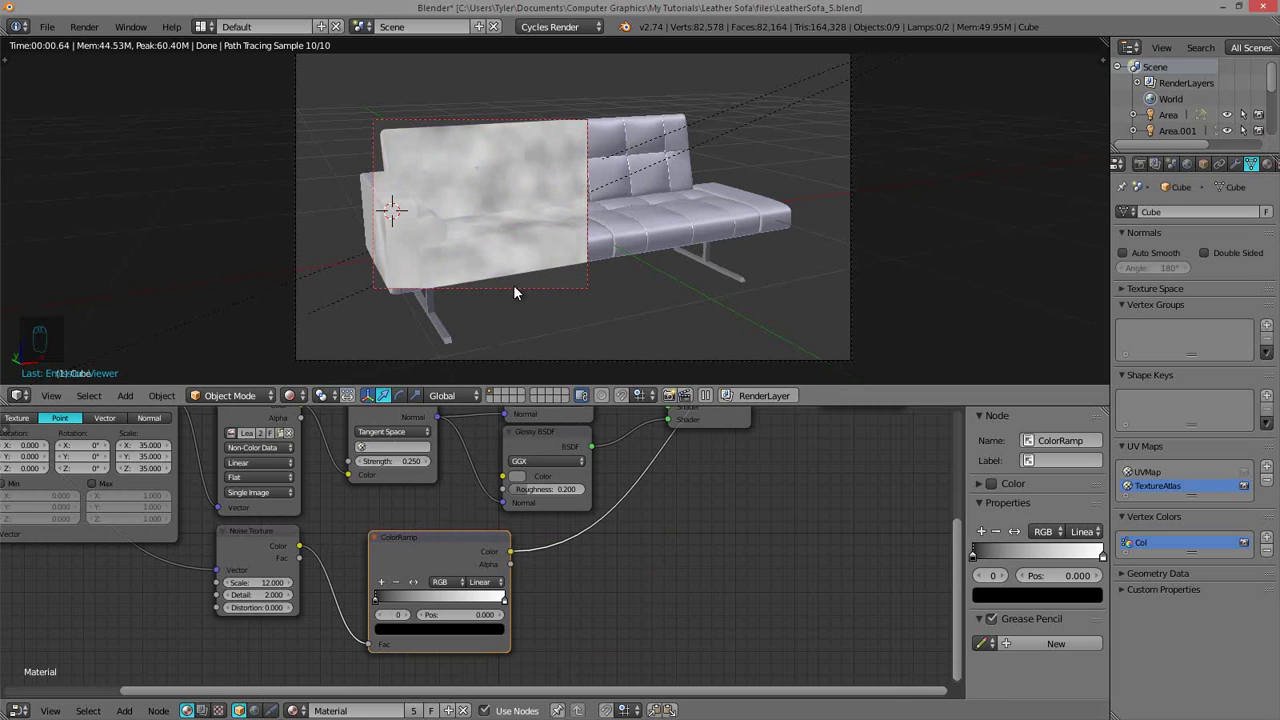
{"action": "left_click_drag", "start_coordinate": [422, 537], "coordinate": [410, 529]}
- Increase the noise contrast by moving the ColorRamp's black stop to position 0.277
{"action": "middle_click_drag", "start_coordinate": [489, 539], "coordinate": [446, 558]}
{"action": "scroll", "coordinate": [382, 518], "scroll_direction": "up", "scroll_amount": 2}
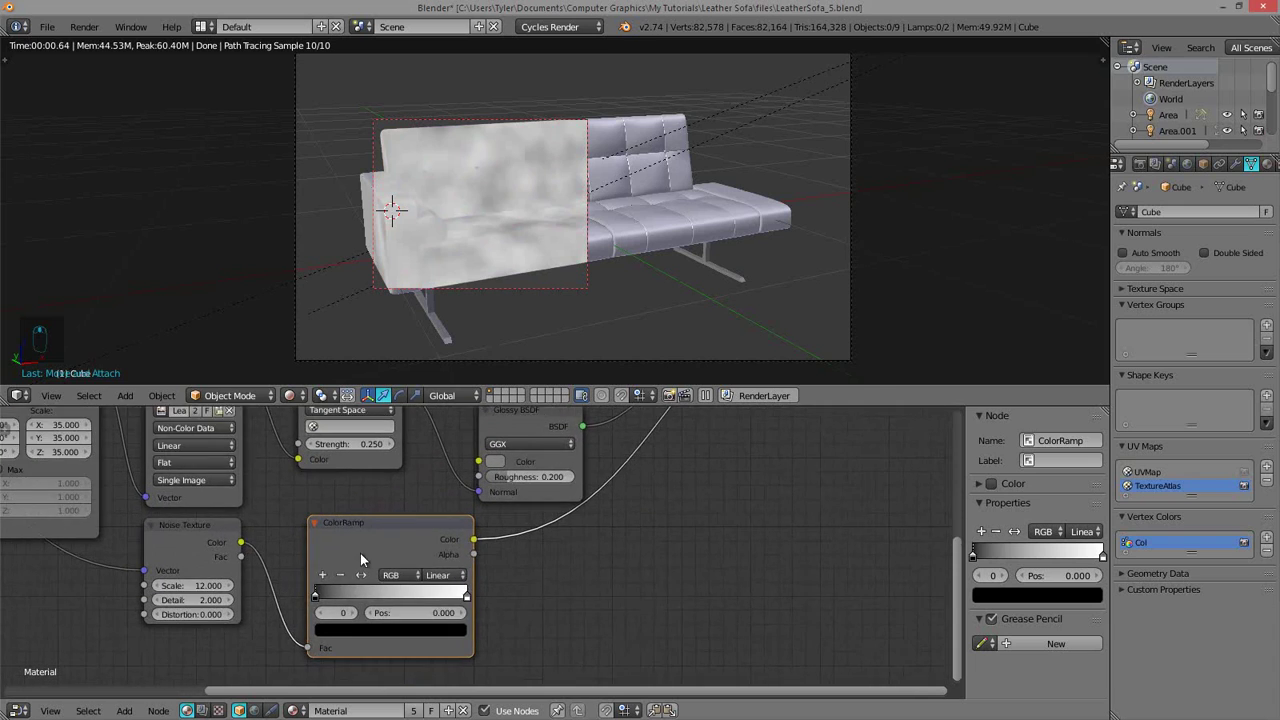
{"action": "left_click_drag", "start_coordinate": [302, 567], "coordinate": [338, 565]}
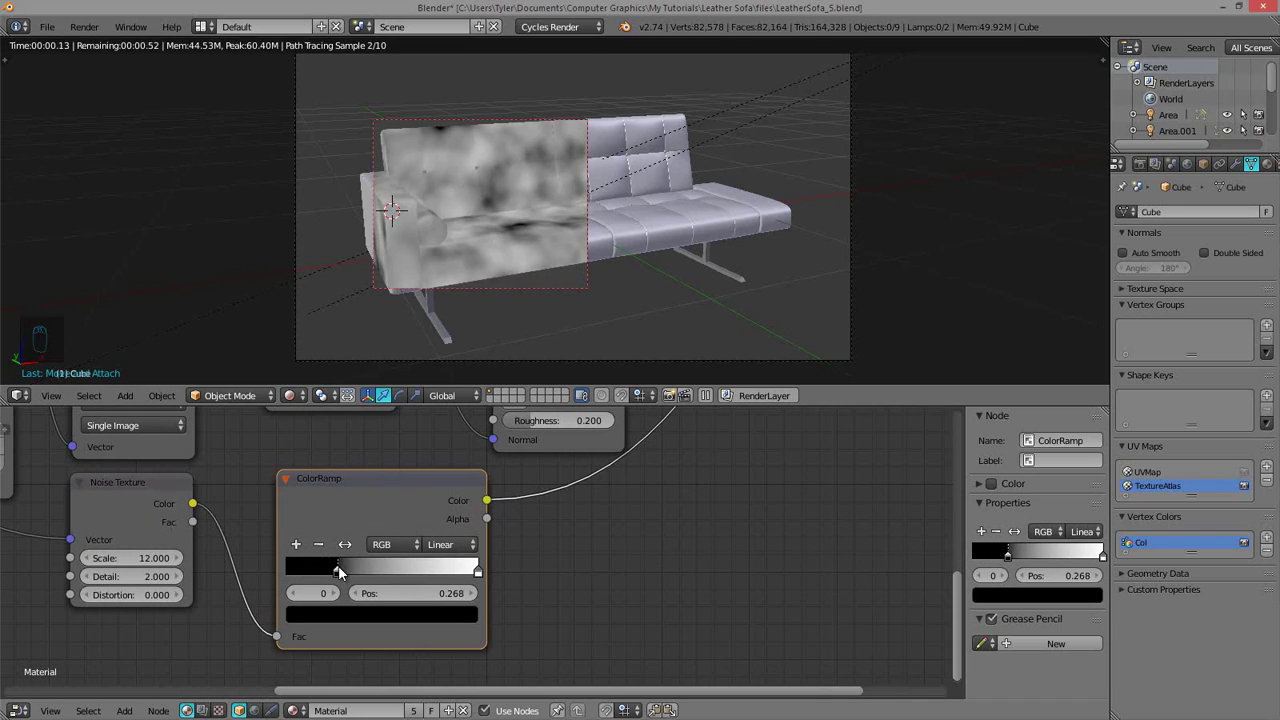
{"action": "mouse_move", "coordinate": [477, 580]}
{"action": "left_mouse_down"}
{"action": "mouse_move", "coordinate": [395, 577]}
{"action": "mouse_move", "coordinate": [494, 600]}
{"action": "mouse_move", "coordinate": [470, 590]}
{"action": "left_mouse_up"}
{"action": "left_click_drag", "start_coordinate": [325, 578], "coordinate": [327, 578]}
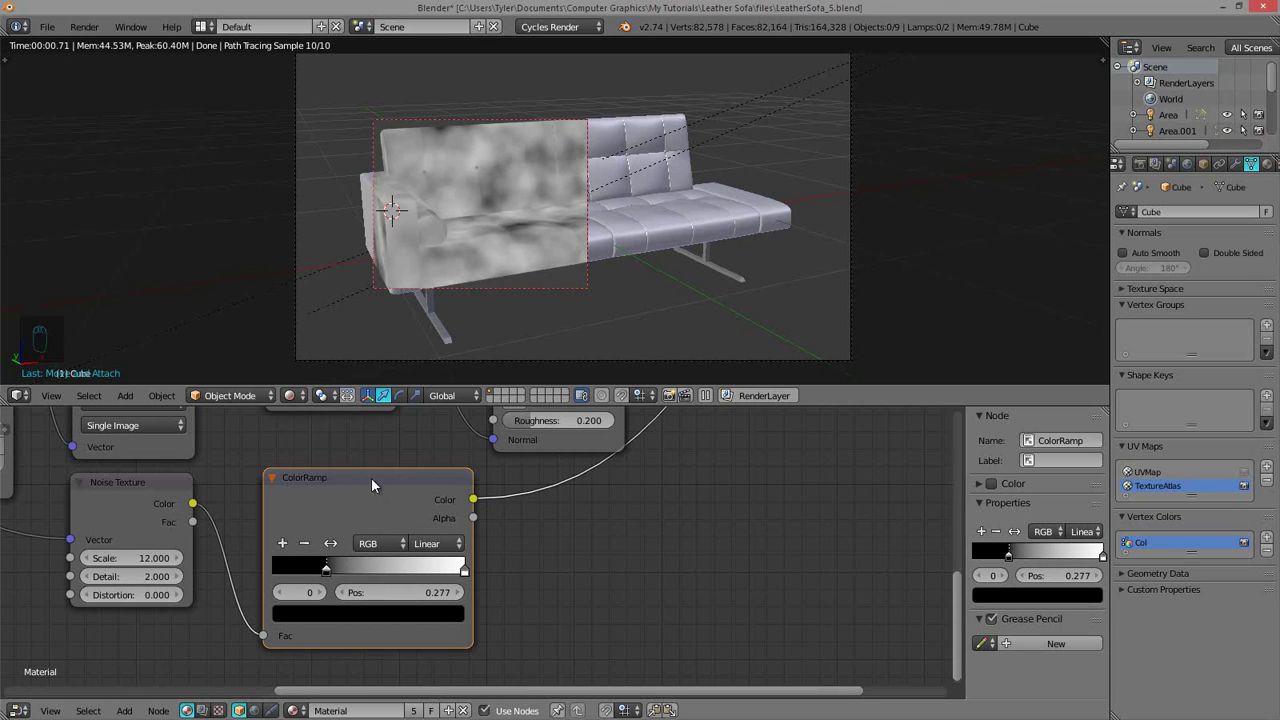
{"action": "left_click", "coordinate": [274, 480]}
{"action": "scroll", "coordinate": [220, 650], "scroll_direction": "down", "scroll_amount": 2}
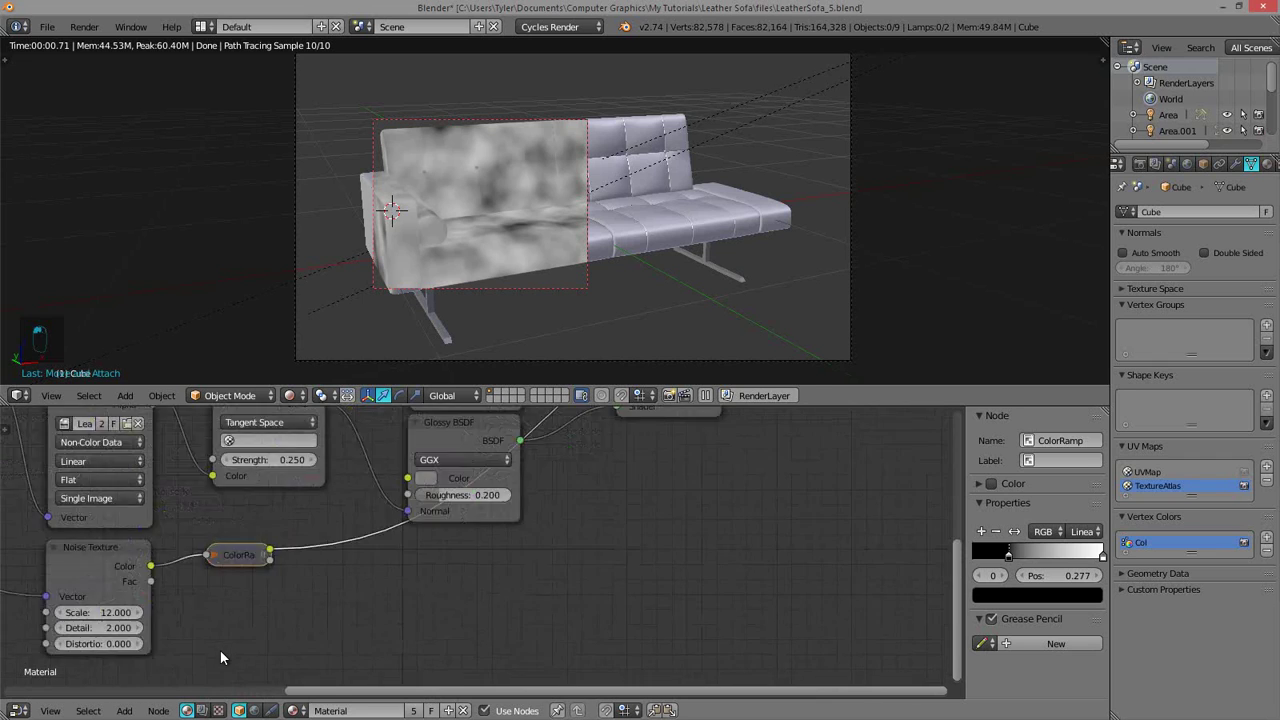
{"action": "left_click", "coordinate": [201, 591]}
- Route the Mix Shader to the Material Output again to preview the full leather material
{"action": "scroll", "coordinate": [485, 512], "scroll_direction": "down", "scroll_amount": 2}
{"action": "middle_click_drag", "start_coordinate": [672, 408], "coordinate": [471, 477]}
{"action": "left_click", "coordinate": [471, 477]}
{"action": "middle_click_drag", "start_coordinate": [394, 548], "coordinate": [448, 499]}
{"action": "left_click", "coordinate": [491, 451], "text": "ctrl+shift"}
{"action": "scroll", "coordinate": [446, 515], "scroll_direction": "up", "scroll_amount": 2}
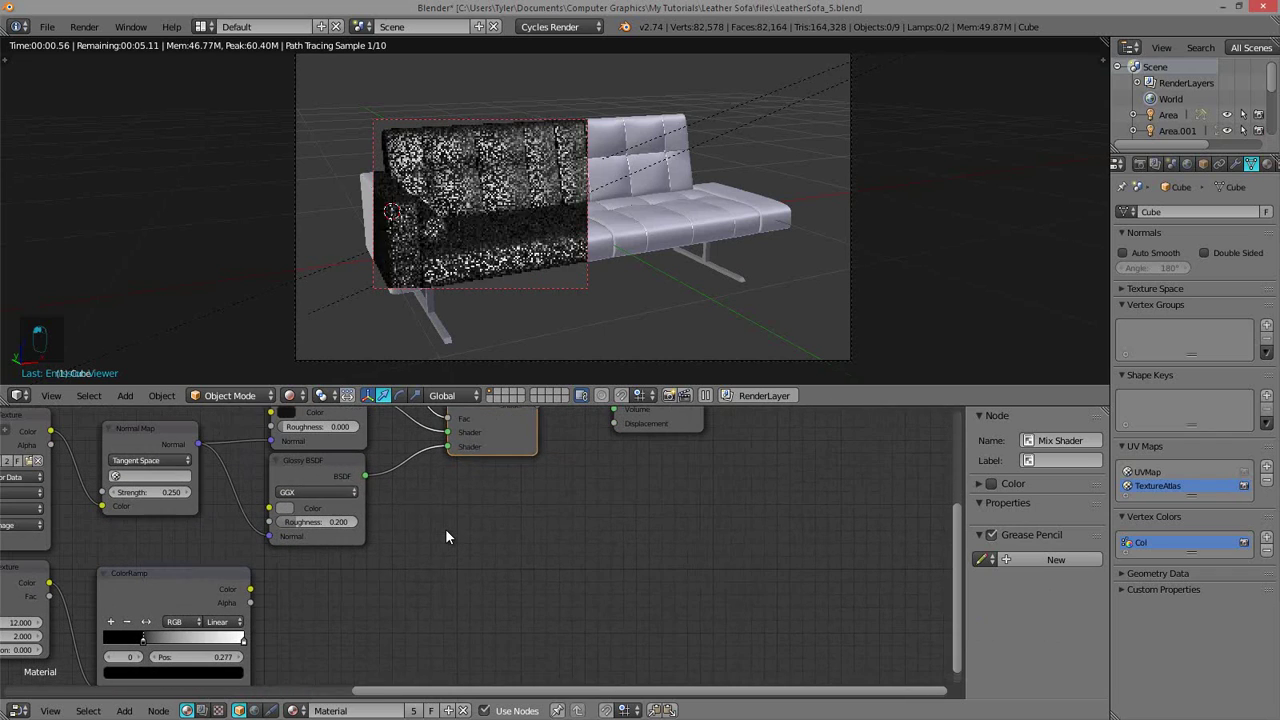
{"action": "key", "text": "shift+a"}
{"action": "left_click", "coordinate": [446, 532]}
{"action": "type", "text": "mi"}
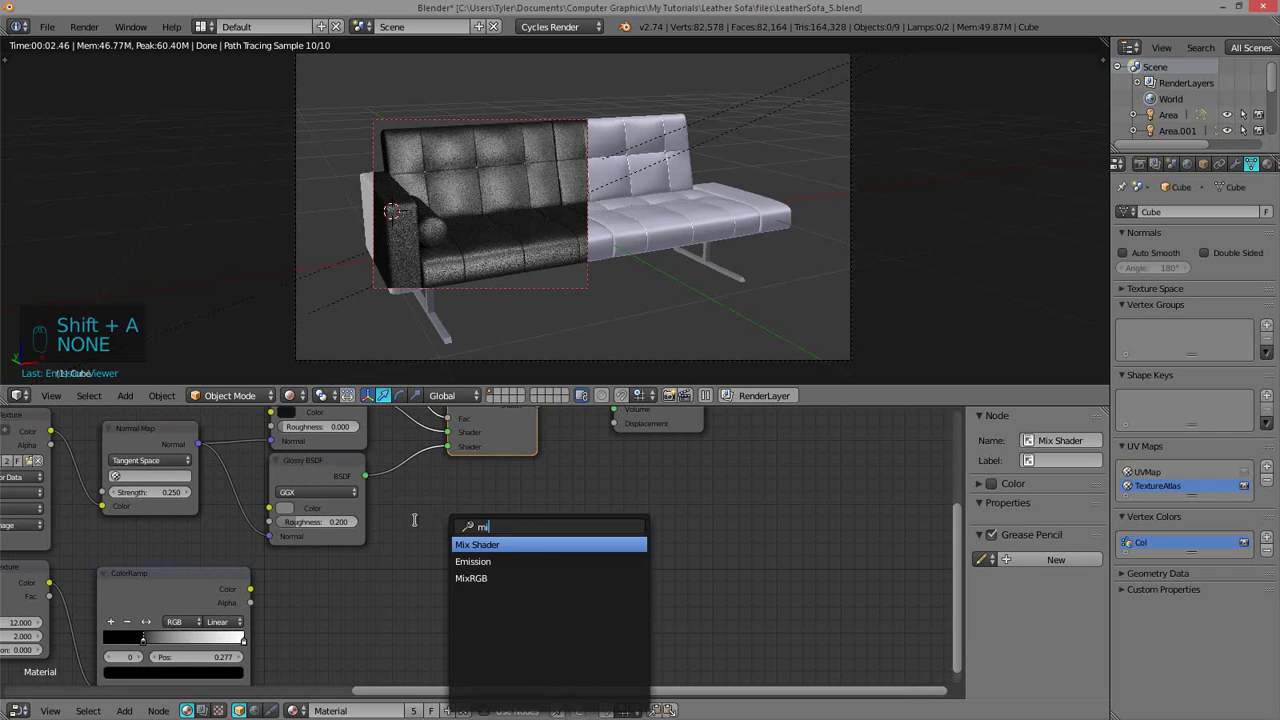
{"action": "key", "text": "Escape"}
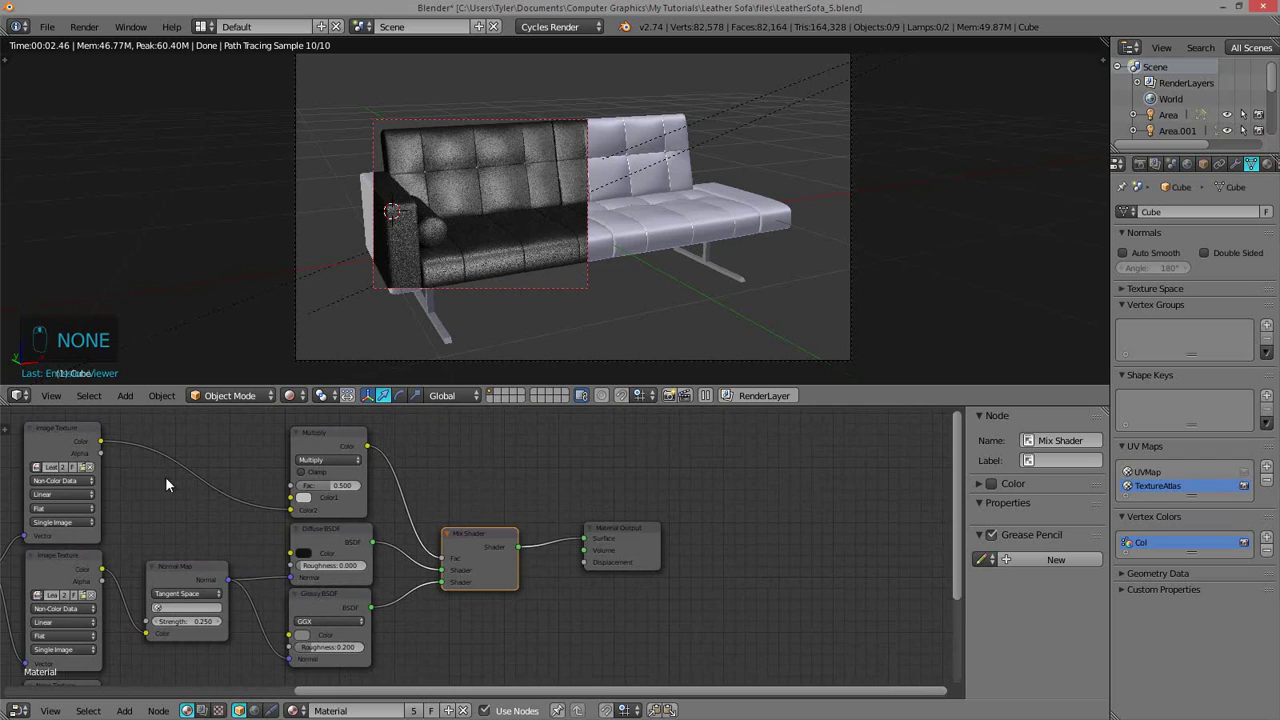
- Duplicate the Multiply node beneath the Mix Shader, feed the ColorRamp's Color into Color2 and connect its output to the Material Output's Displacement
{"action": "middle_click_drag", "start_coordinate": [179, 440], "coordinate": [212, 421]}
{"action": "key", "text": "shift+d"}
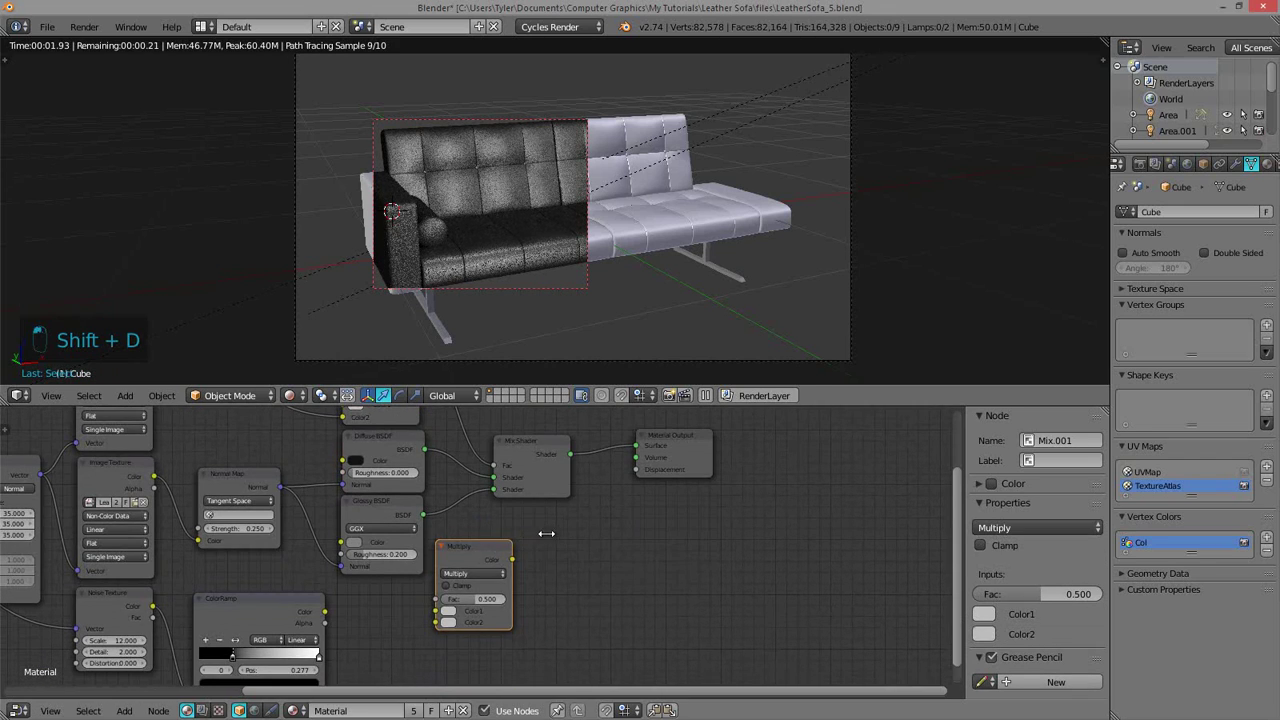
{"action": "left_click", "coordinate": [537, 531]}
{"action": "left_click_drag", "start_coordinate": [326, 611], "coordinate": [495, 607]}
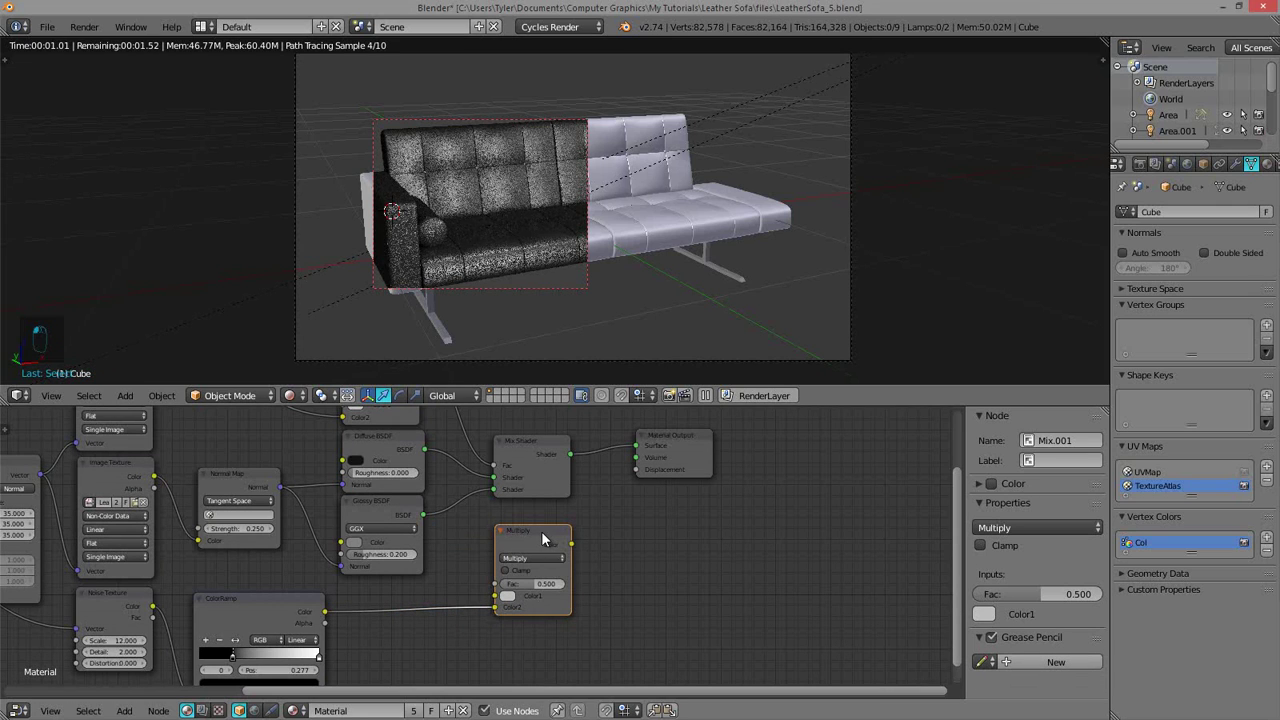
{"action": "left_click_drag", "start_coordinate": [572, 545], "coordinate": [636, 469]}
{"action": "scroll", "coordinate": [540, 566], "scroll_direction": "up", "scroll_amount": 1}
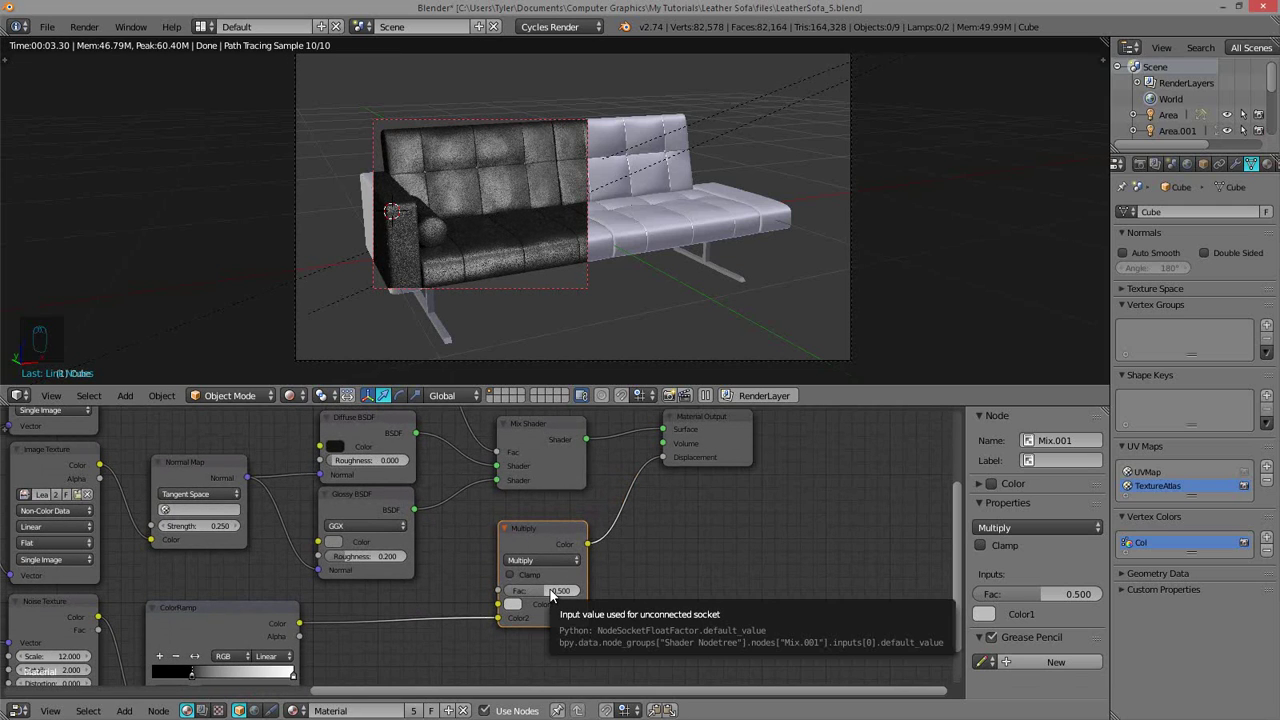
- Try the displacement Multiply node's Fac at 1.000 and at 0.200 to compare the bump strength on the leather
{"action": "left_click_drag", "start_coordinate": [557, 593], "coordinate": [871, 600]}
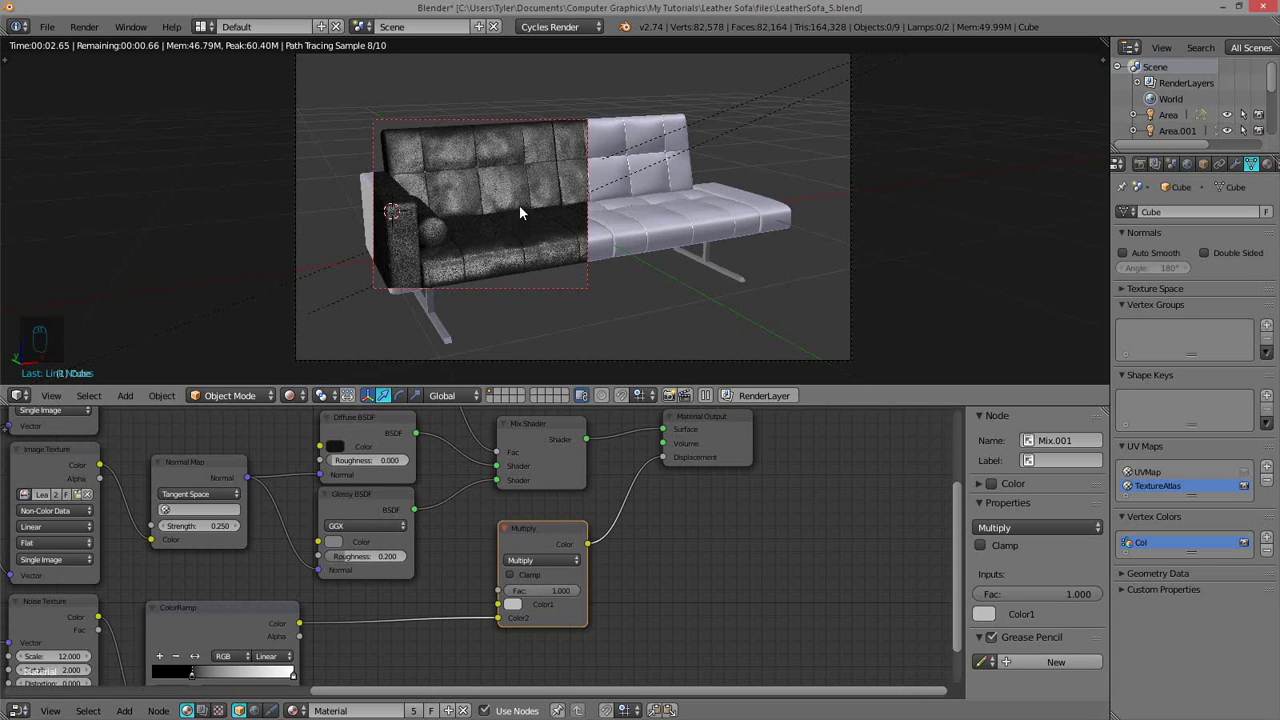
{"action": "left_click", "coordinate": [552, 590]}
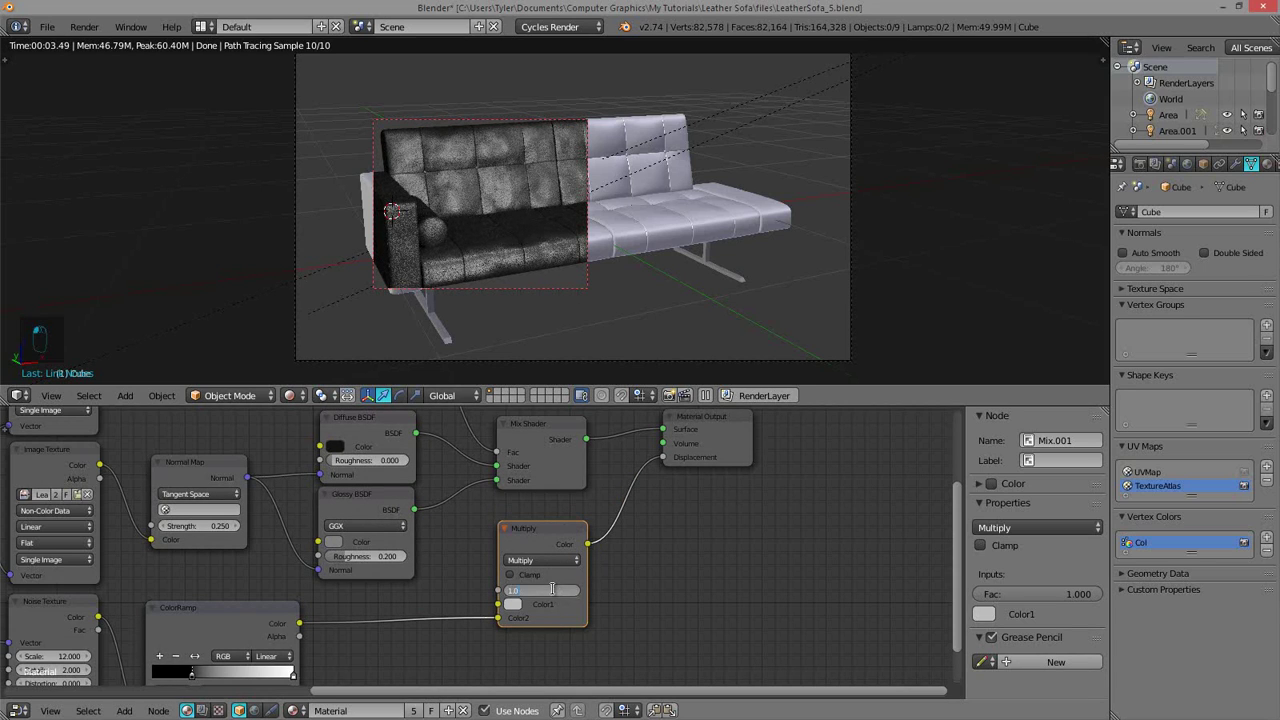
{"action": "key", "text": "BackSpace"}
{"action": "type", "text": "0.2"}
{"action": "key", "text": "Return"}
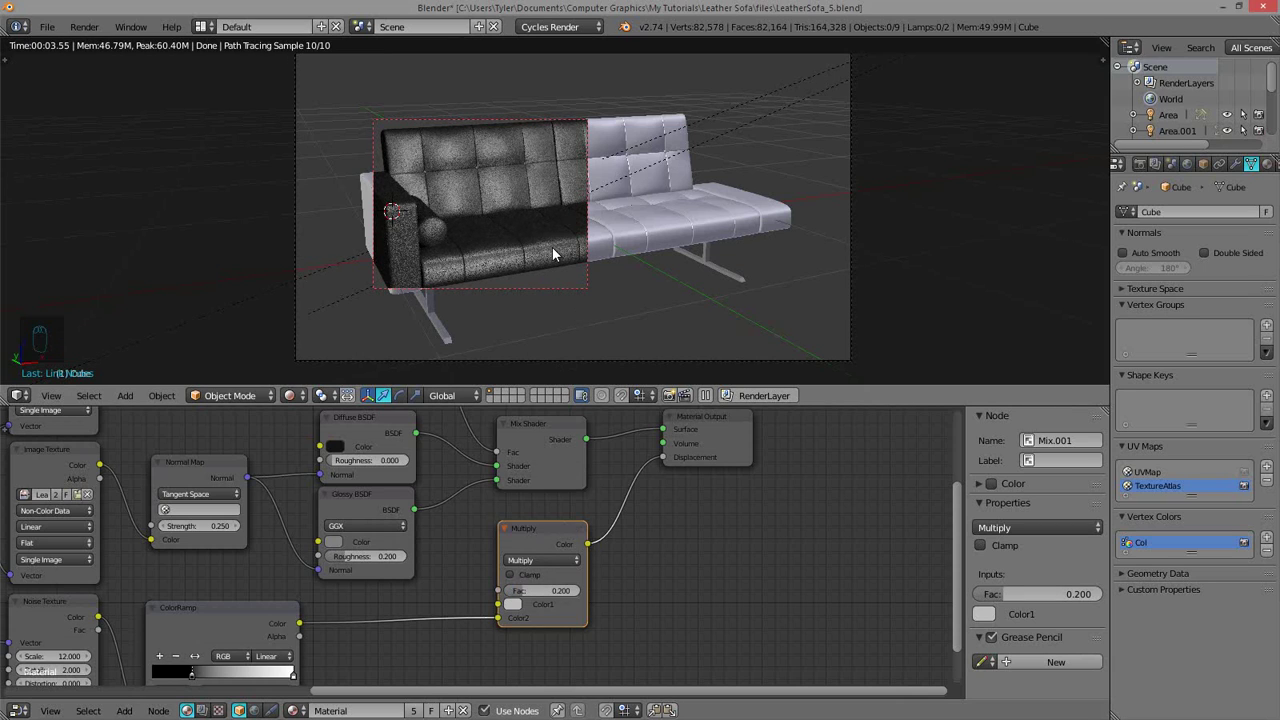
{"action": "left_click", "coordinate": [553, 590]}
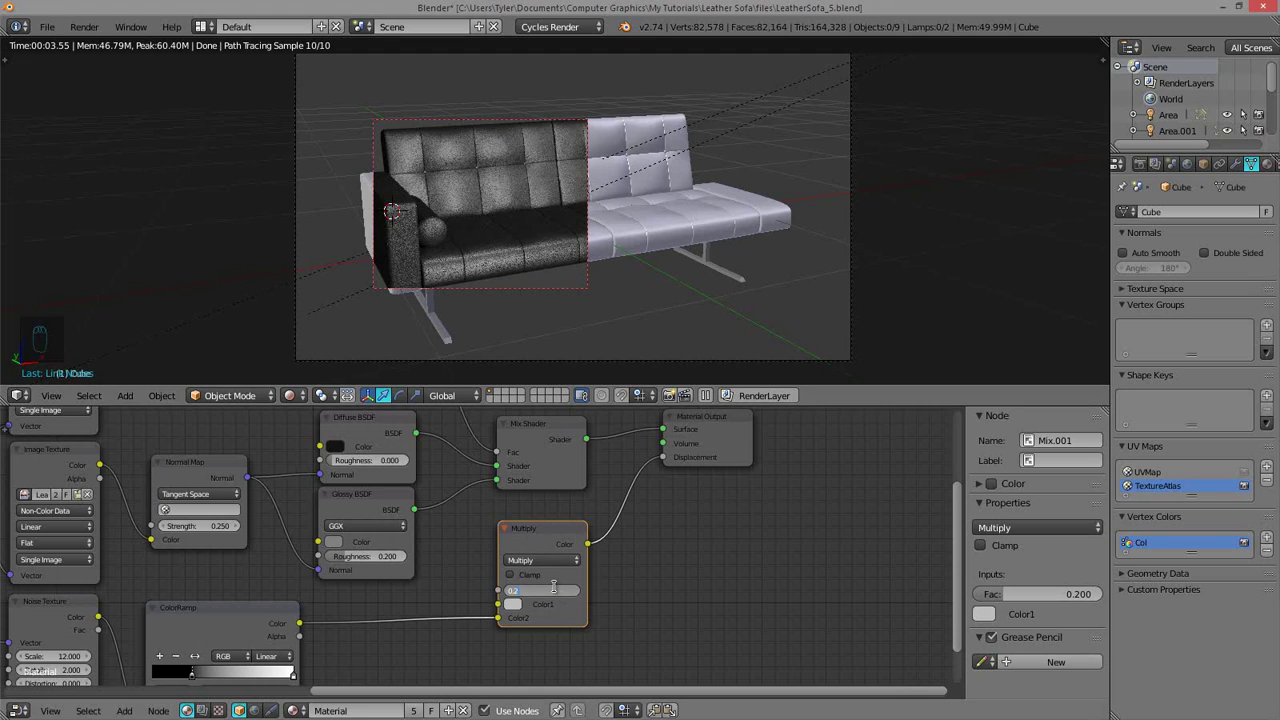
{"action": "key", "text": "Return"}
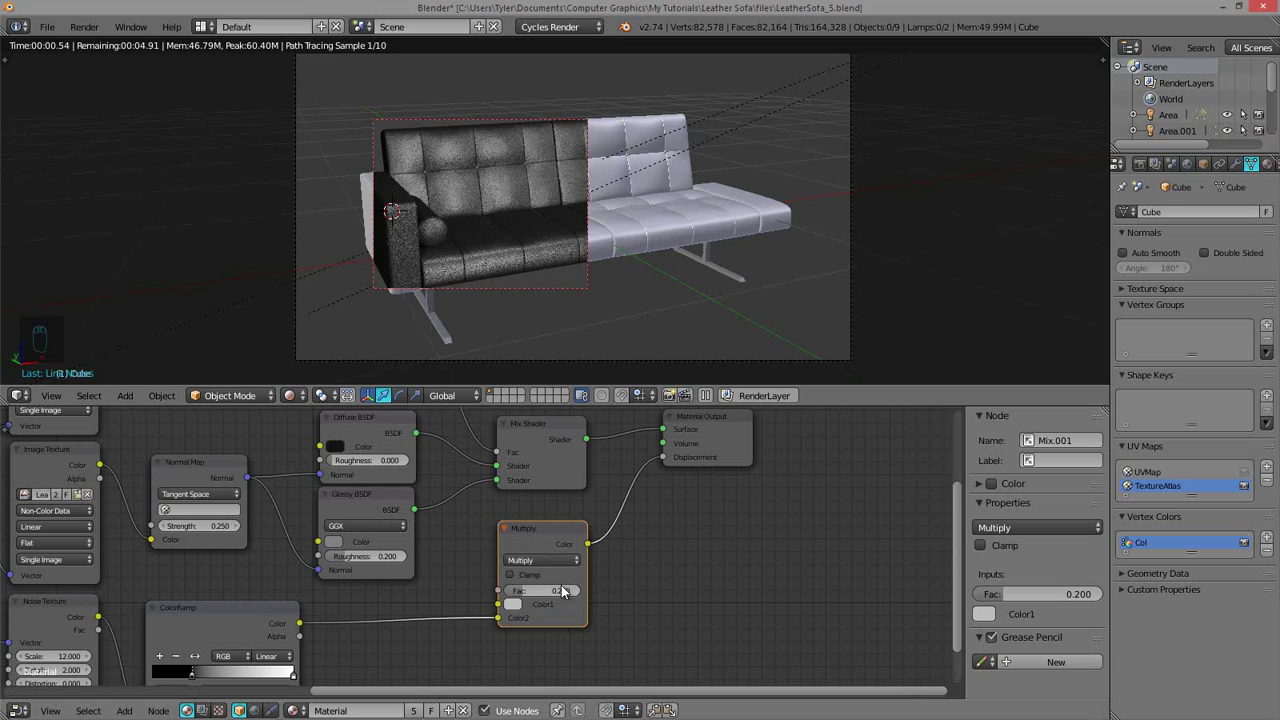
- Set the displacement Multiply node's Fac to 0.300
{"action": "left_click", "coordinate": [564, 589]}
{"action": "type", "text": "0.3"}
{"action": "key", "text": "Return"}
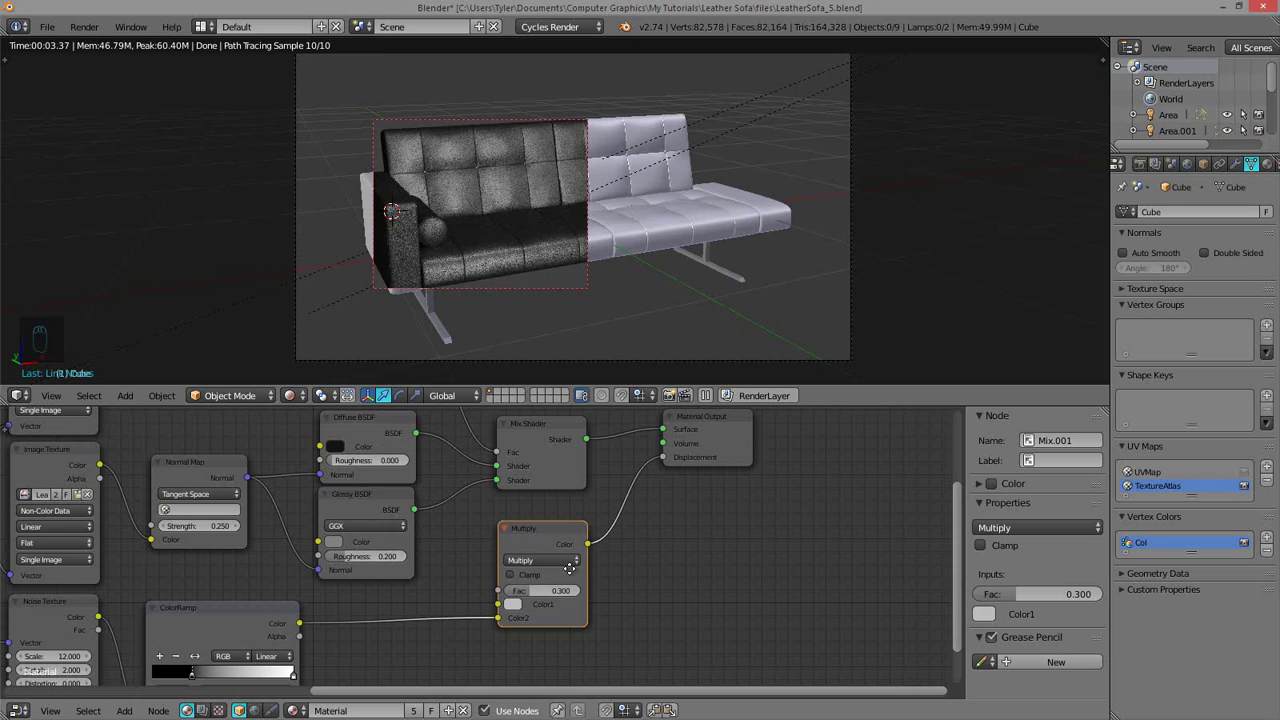
- Preview the ColorRamp's output through the viewer and raise the Noise Texture's Scale to 15.900
{"action": "middle_click_drag", "start_coordinate": [362, 557], "coordinate": [630, 478]}
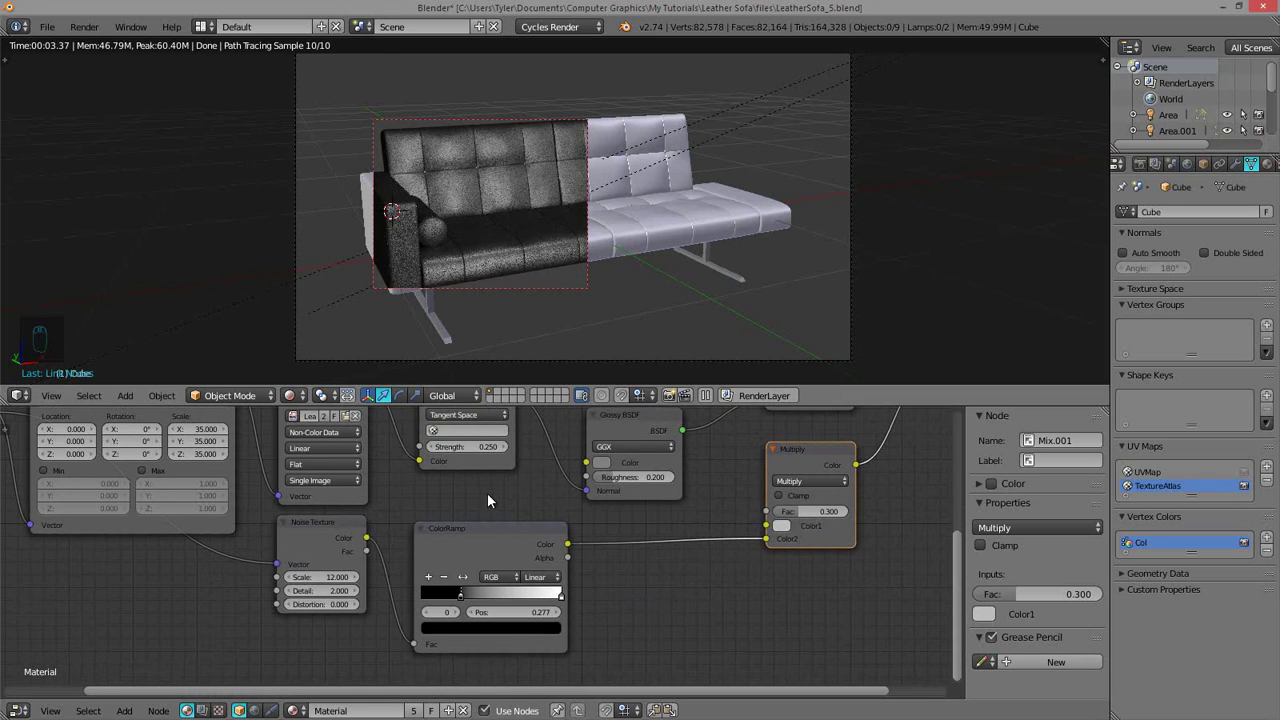
{"action": "left_click", "coordinate": [490, 531], "text": "ctrl+shift"}
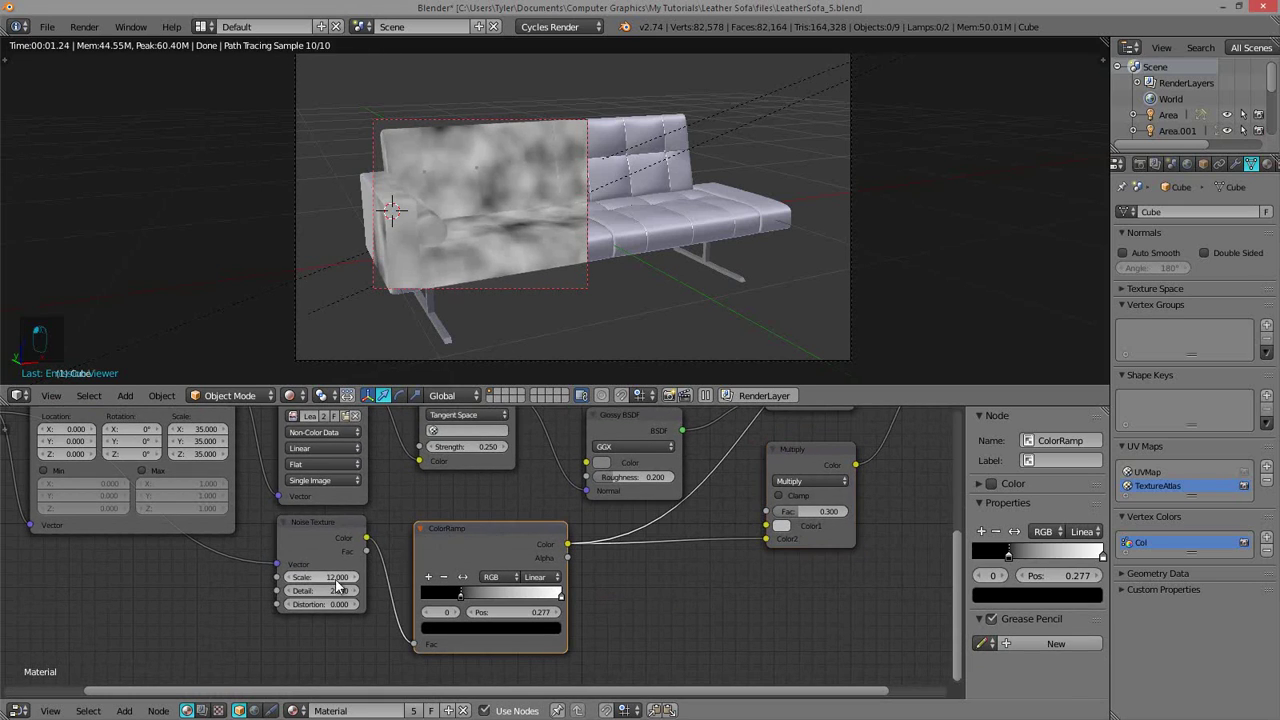
{"action": "left_click_drag", "start_coordinate": [338, 583], "coordinate": [365, 577]}
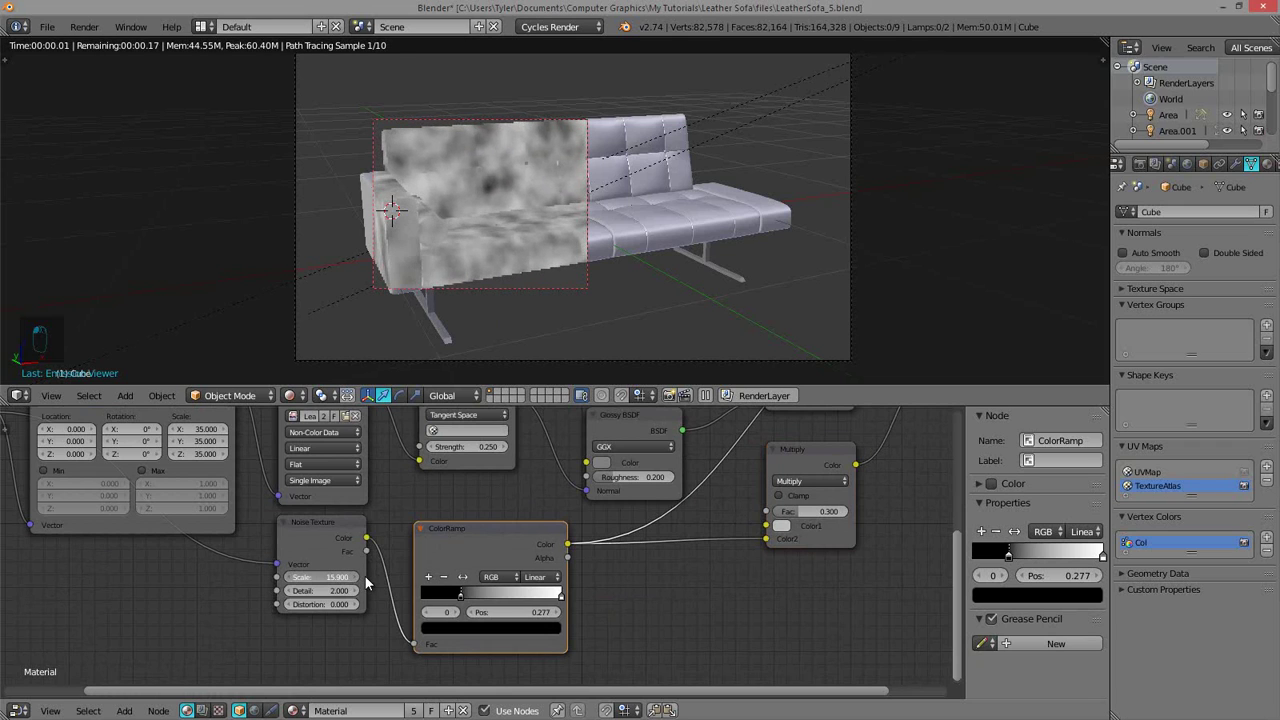
- Route the Mix Shader back to the Material Output's Surface to preview the leather with the finer noise
{"action": "middle_click_drag", "start_coordinate": [692, 497], "coordinate": [382, 593]}
{"action": "scroll", "coordinate": [556, 525], "scroll_direction": "down", "scroll_amount": 1}
{"action": "left_click", "coordinate": [656, 481], "text": "ctrl+shift"}
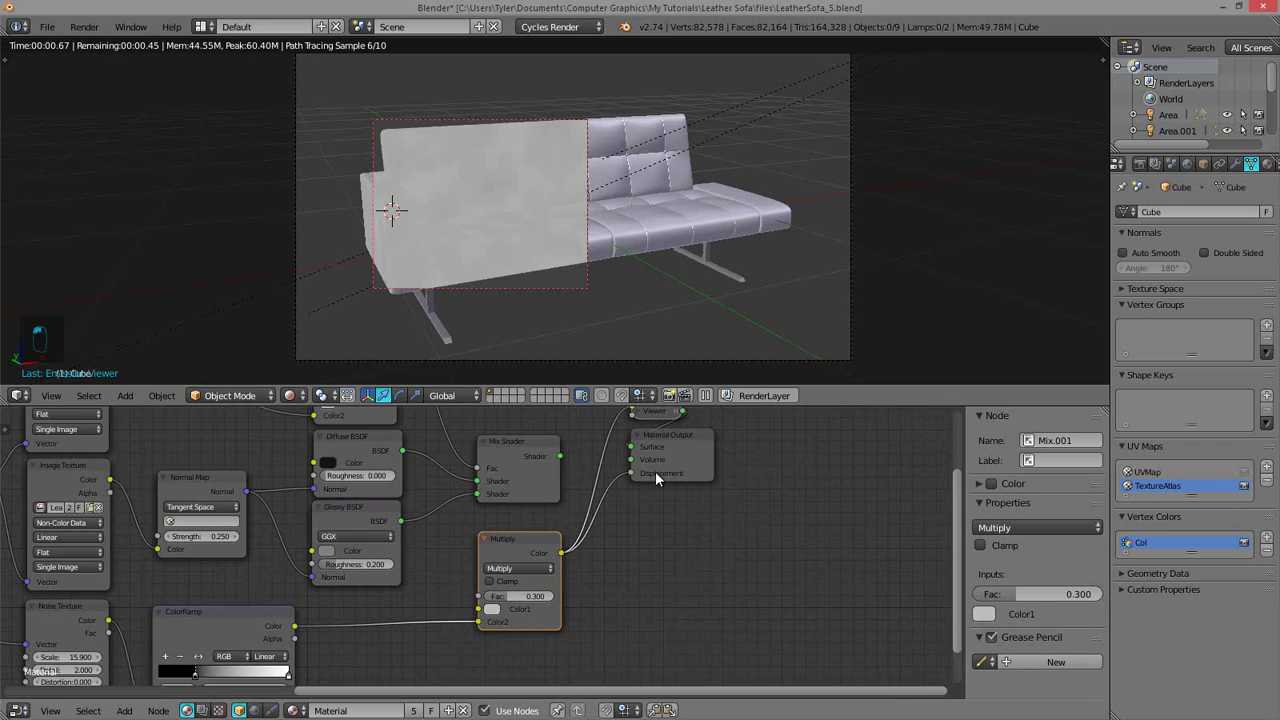
{"action": "left_click", "coordinate": [563, 458], "text": "ctrl+shift"}
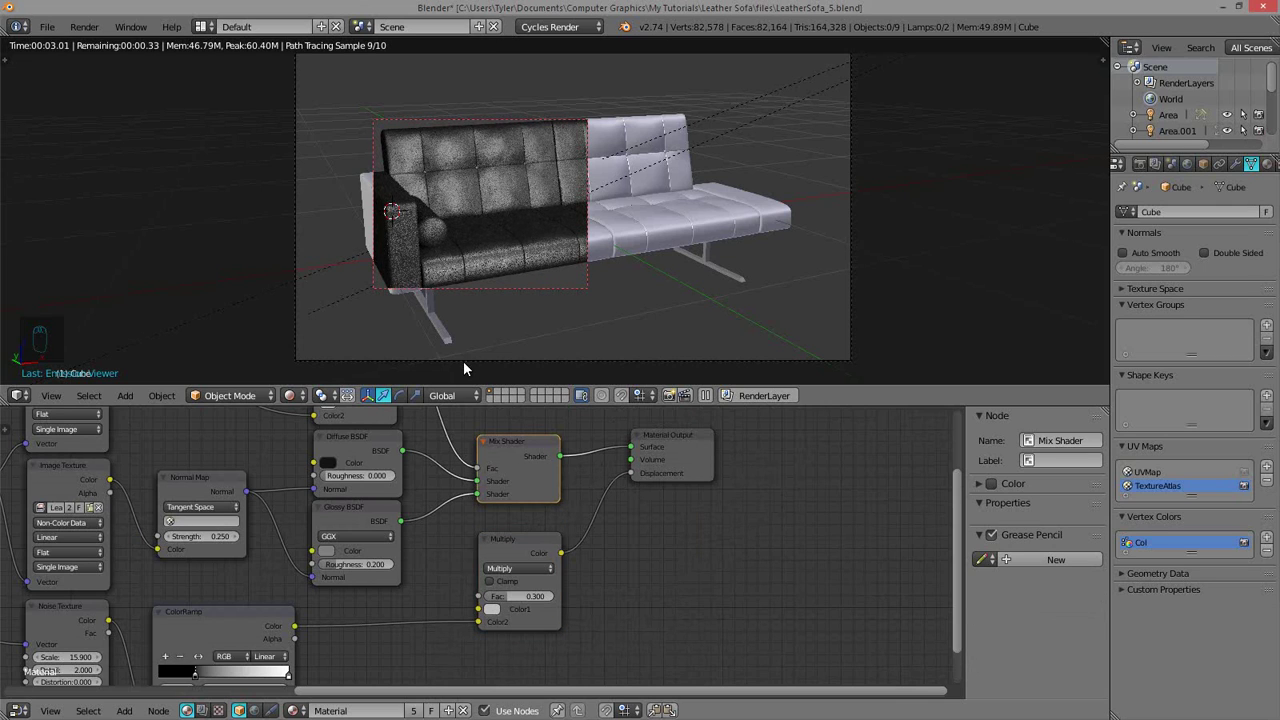
- Switch the camera view to solid shading and reset the render border to cover the full camera frame
{"action": "key", "text": "z"}
{"action": "scroll", "coordinate": [447, 251], "scroll_direction": "down", "scroll_amount": 4}
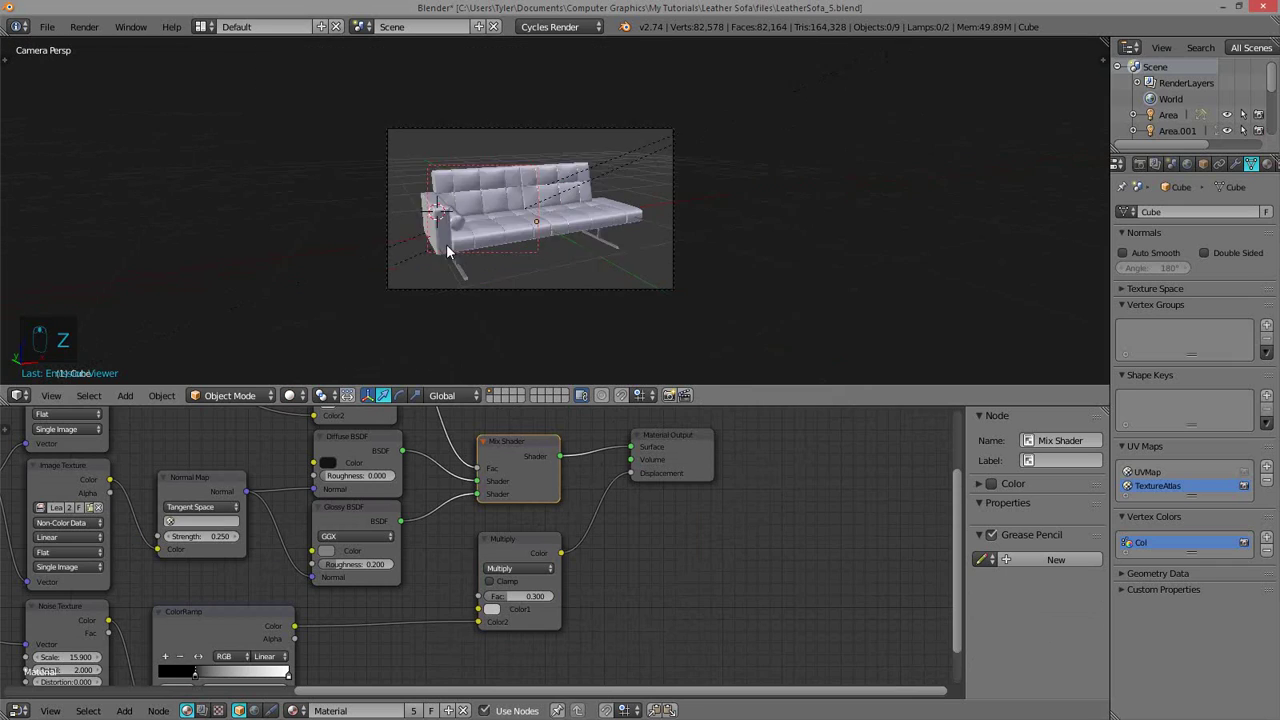
{"action": "key", "text": "shift+b"}
{"action": "left_click_drag", "start_coordinate": [423, 126], "coordinate": [671, 264]}
{"action": "key", "text": "z"}
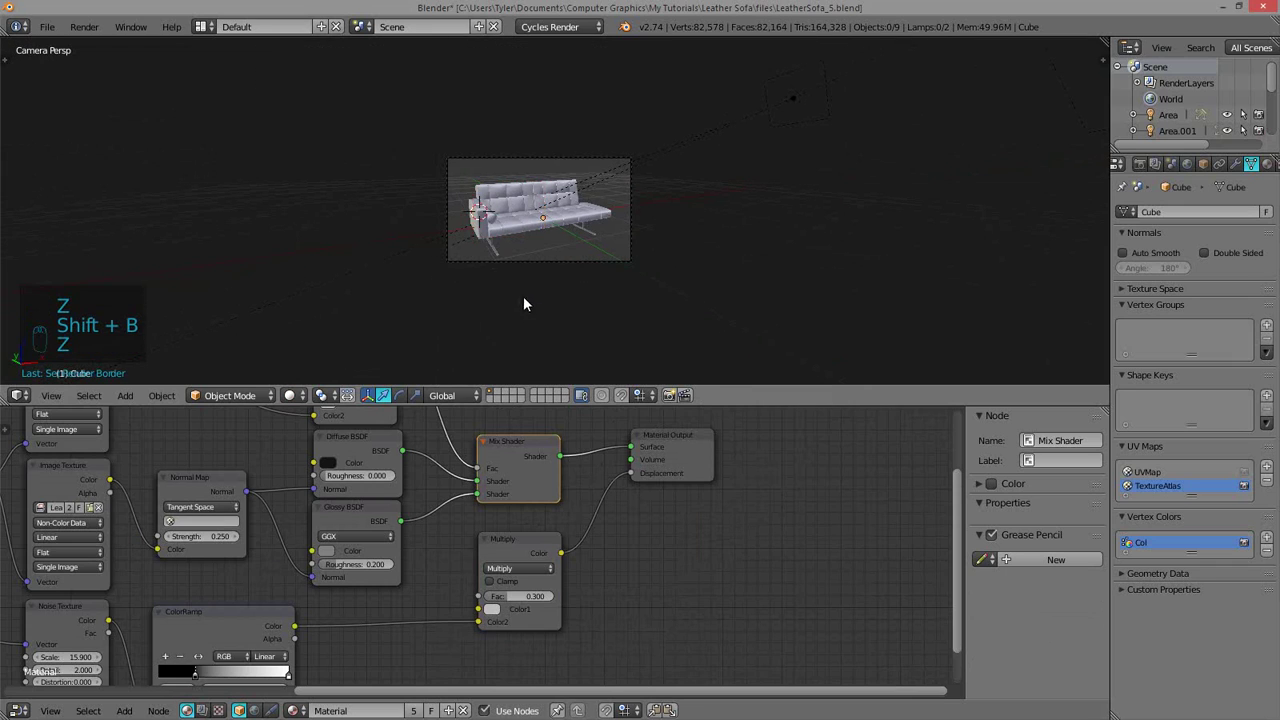
- Open the render Sampling settings and set the number of render samples to 50
{"action": "left_click", "coordinate": [1140, 163]}
{"action": "scroll", "coordinate": [1150, 400], "scroll_direction": "down", "scroll_amount": 2}
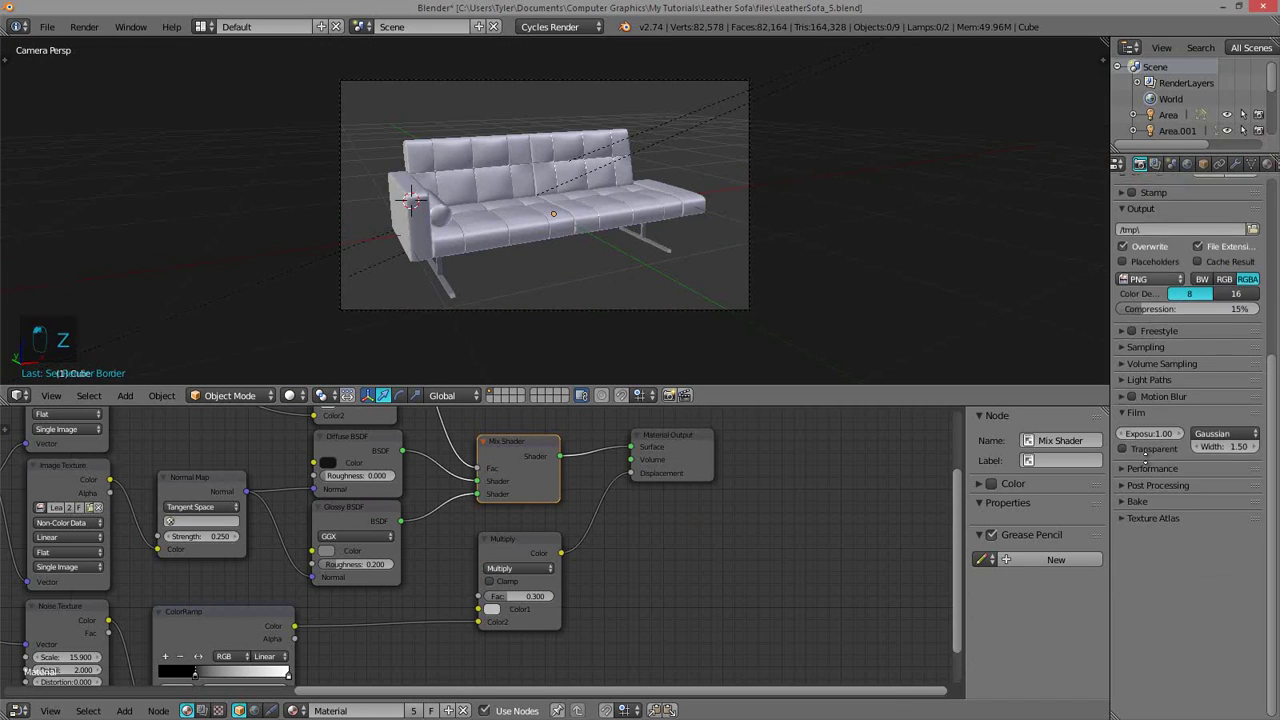
{"action": "scroll", "coordinate": [1160, 480], "scroll_direction": "up", "scroll_amount": 5}
{"action": "scroll", "coordinate": [1180, 470], "scroll_direction": "down", "scroll_amount": 3}
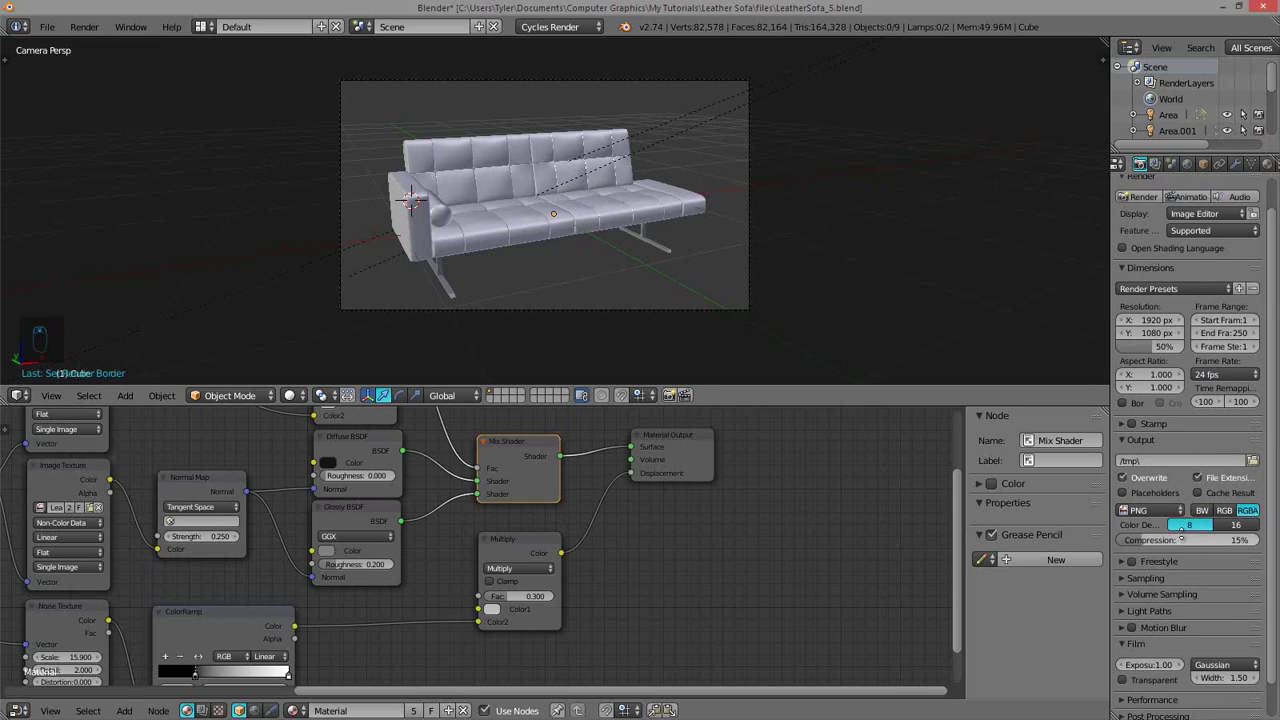
{"action": "left_click", "coordinate": [1169, 532]}
{"action": "scroll", "coordinate": [1205, 560], "scroll_direction": "down", "scroll_amount": 1}
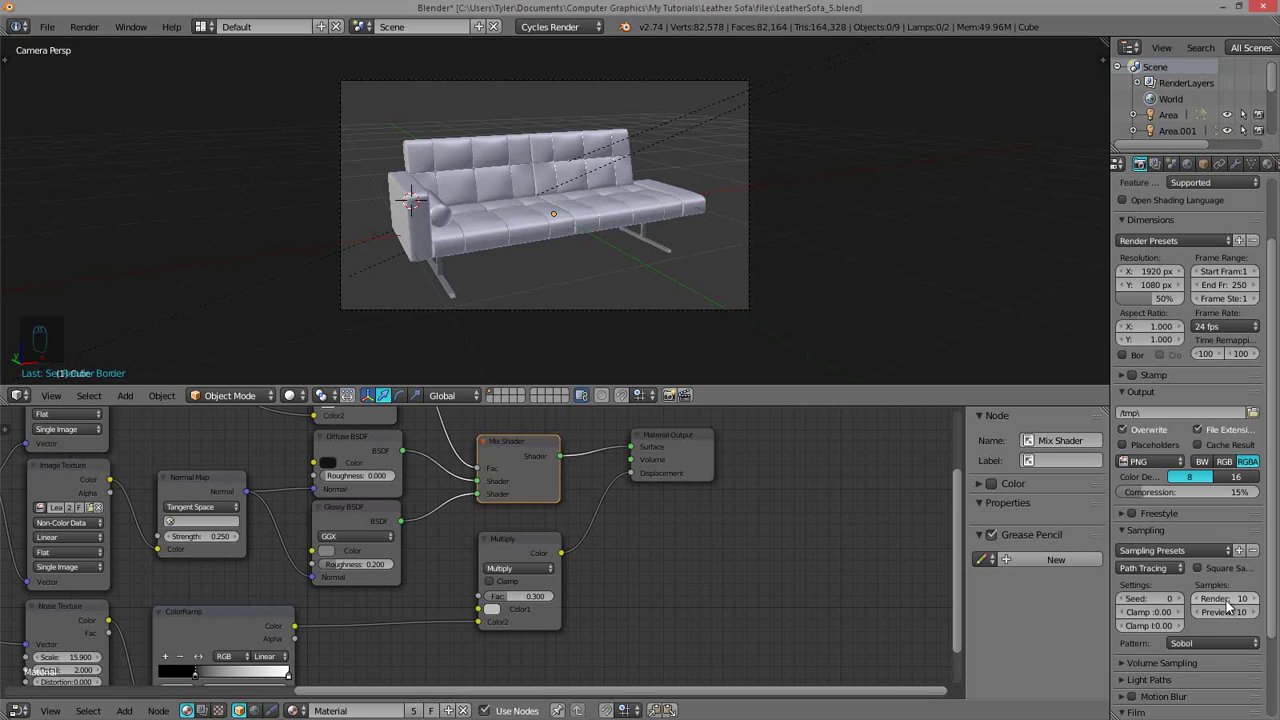
{"action": "left_click", "coordinate": [1224, 598]}
- Render the sofa from the camera and fit the render result into the image view
{"action": "scroll", "coordinate": [1218, 378], "scroll_direction": "up", "scroll_amount": 3}
{"action": "left_click", "coordinate": [1143, 228]}
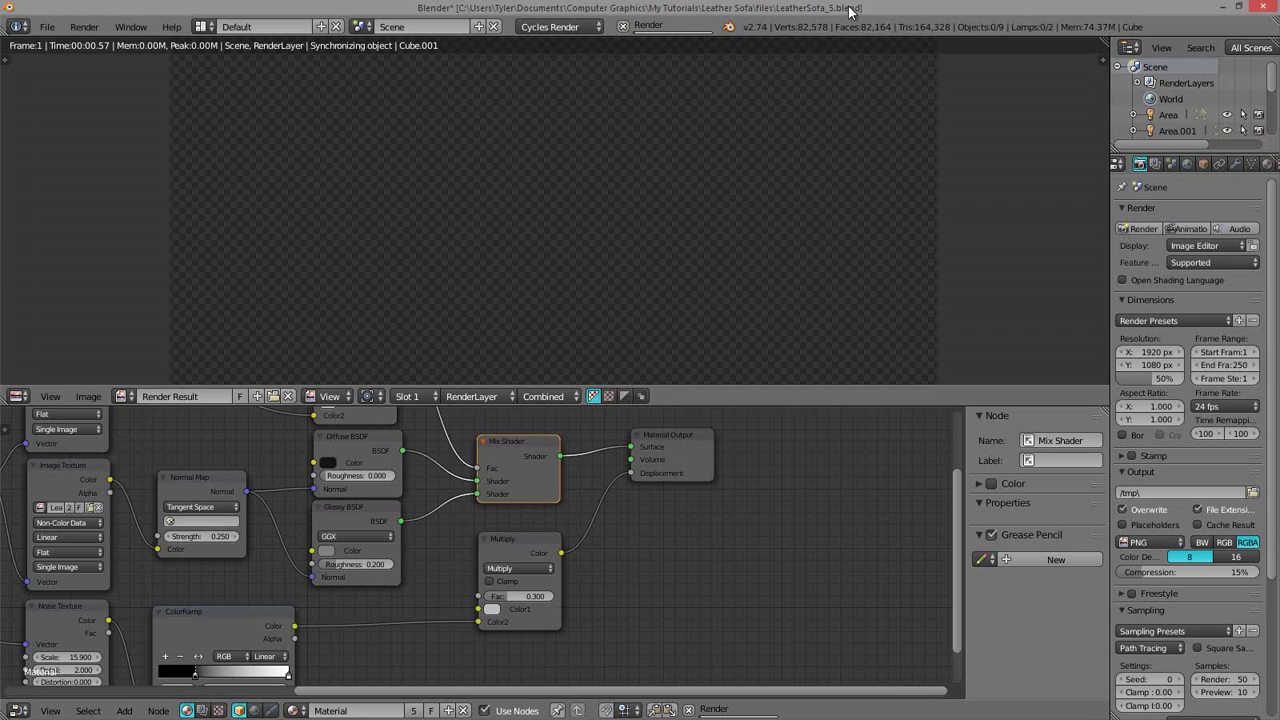
{"action": "key", "text": "Home"}
{"action": "middle_click_drag", "start_coordinate": [673, 219], "coordinate": [681, 190]}
{"action": "middle_click_drag", "start_coordinate": [549, 543], "coordinate": [400, 540], "text": "ctrl"}
{"action": "middle_click_drag", "start_coordinate": [380, 515], "coordinate": [525, 533]}
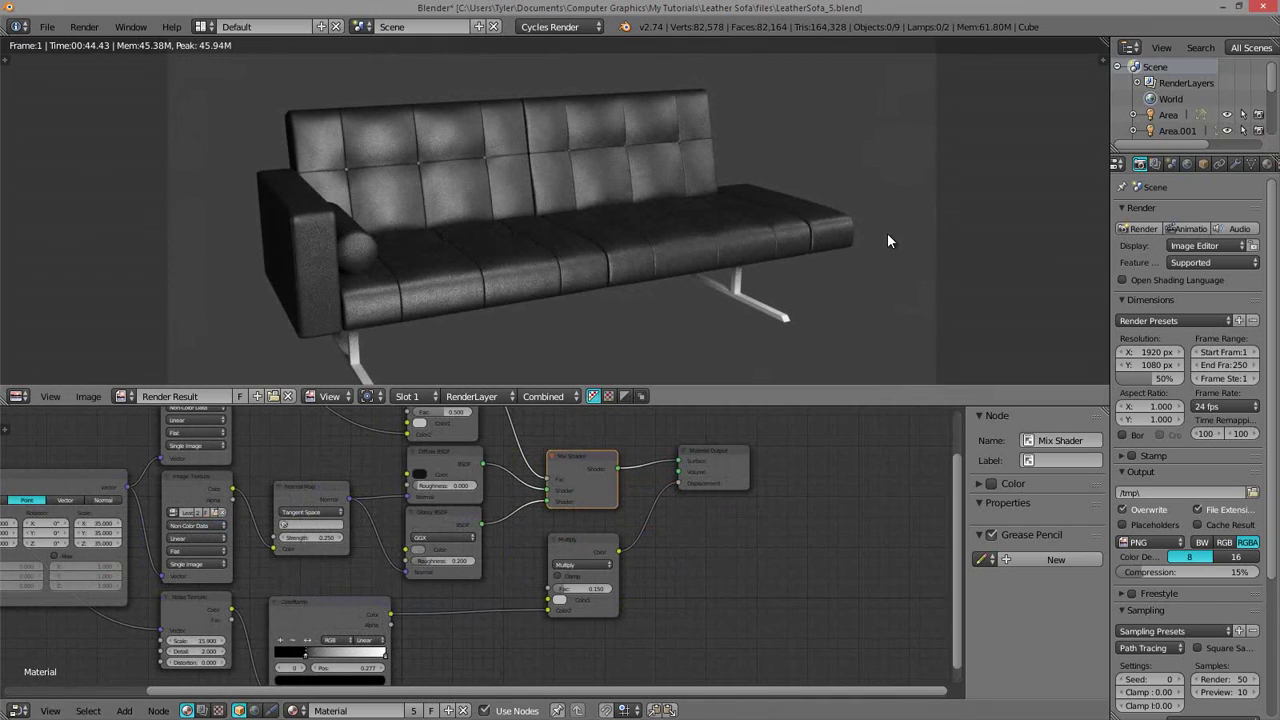
- Examine the rendered sofa's leather, both as a whole and close up on the backrest cushions
{"action": "scroll", "coordinate": [888, 235], "scroll_direction": "down", "scroll_amount": 1}
{"action": "scroll", "coordinate": [888, 233], "scroll_direction": "up", "scroll_amount": 1}
{"action": "scroll", "coordinate": [888, 230], "scroll_direction": "up", "scroll_amount": 1}
{"action": "scroll", "coordinate": [846, 224], "scroll_direction": "down", "scroll_amount": 1}
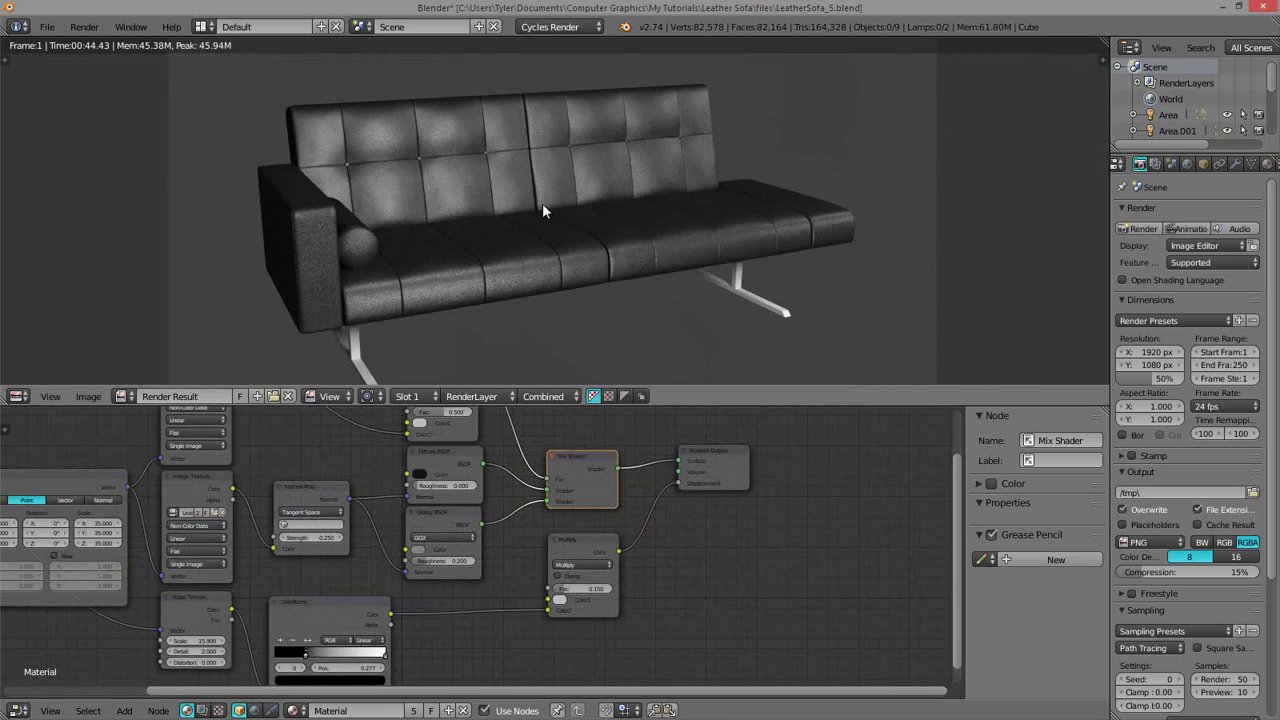
{"action": "scroll", "coordinate": [448, 245], "scroll_direction": "up", "scroll_amount": 1}
{"action": "scroll", "coordinate": [452, 240], "scroll_direction": "down", "scroll_amount": 1}
{"action": "scroll", "coordinate": [505, 228], "scroll_direction": "down", "scroll_amount": 1}
{"action": "scroll", "coordinate": [494, 235], "scroll_direction": "up", "scroll_amount": 1}
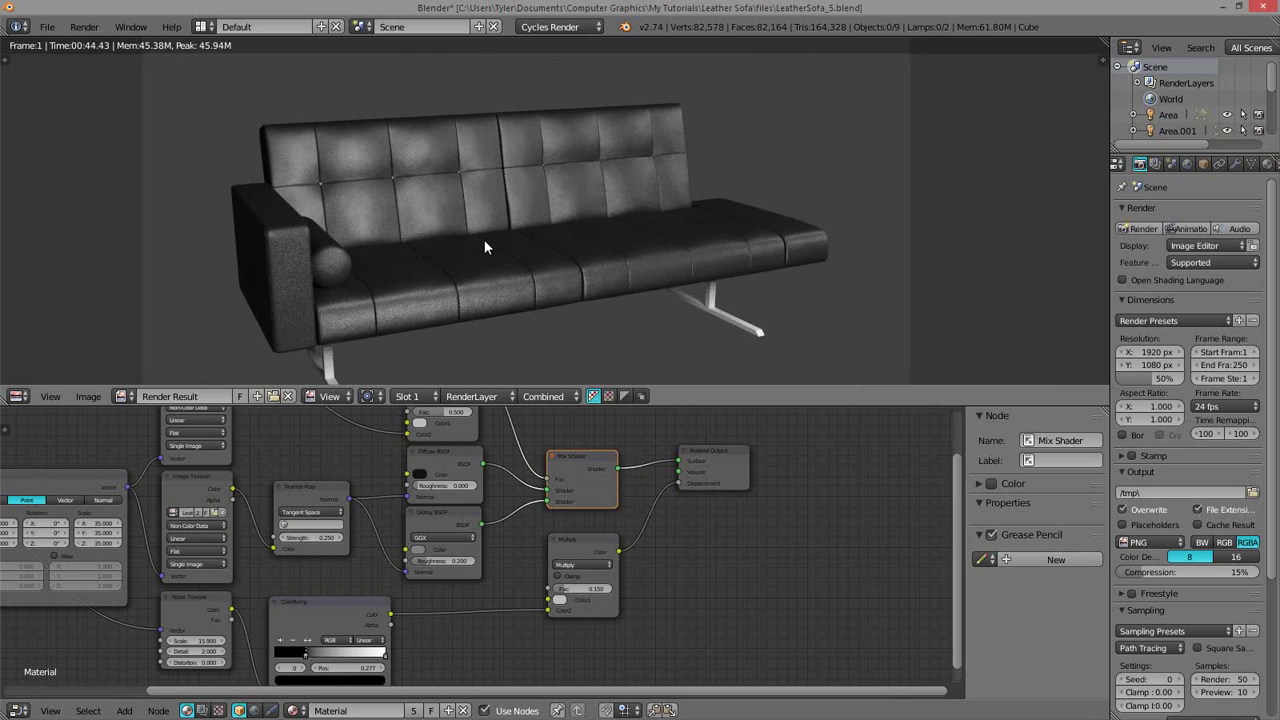
{"action": "scroll", "coordinate": [489, 257], "scroll_direction": "up", "scroll_amount": 5}
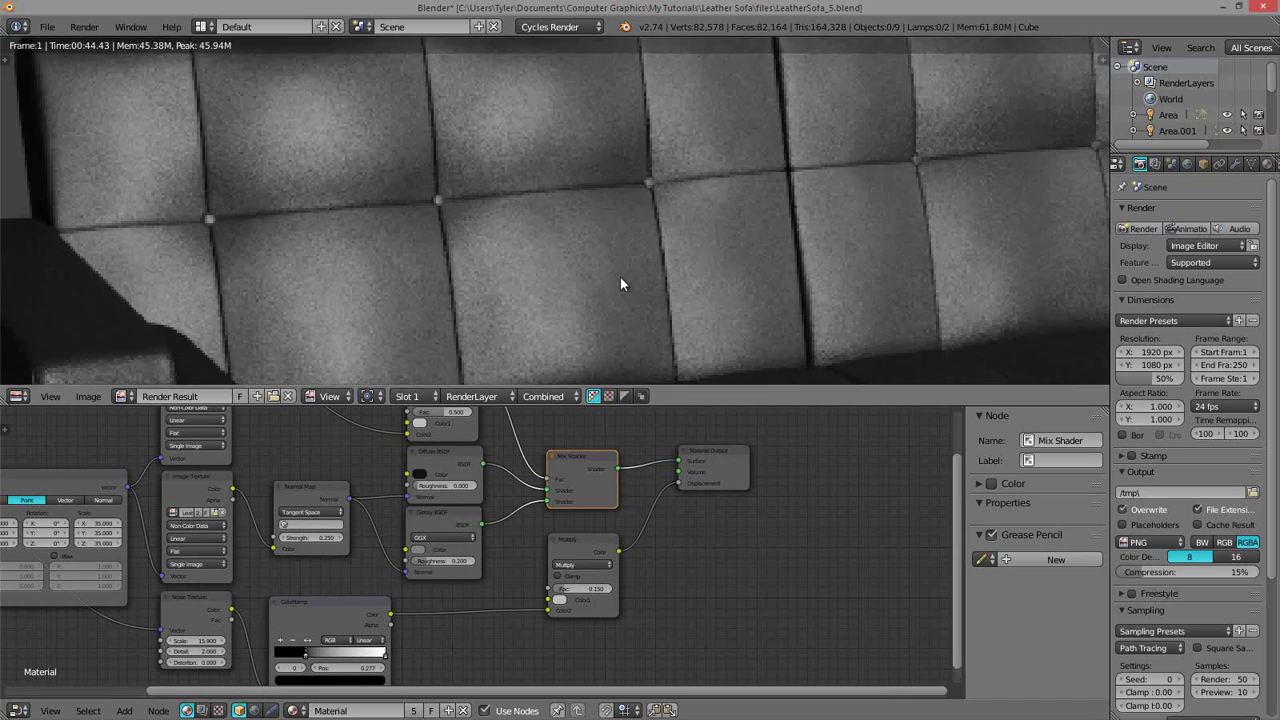
{"action": "scroll", "coordinate": [620, 284], "scroll_direction": "down", "scroll_amount": 3}
{"action": "scroll", "coordinate": [620, 277], "scroll_direction": "down", "scroll_amount": 3}
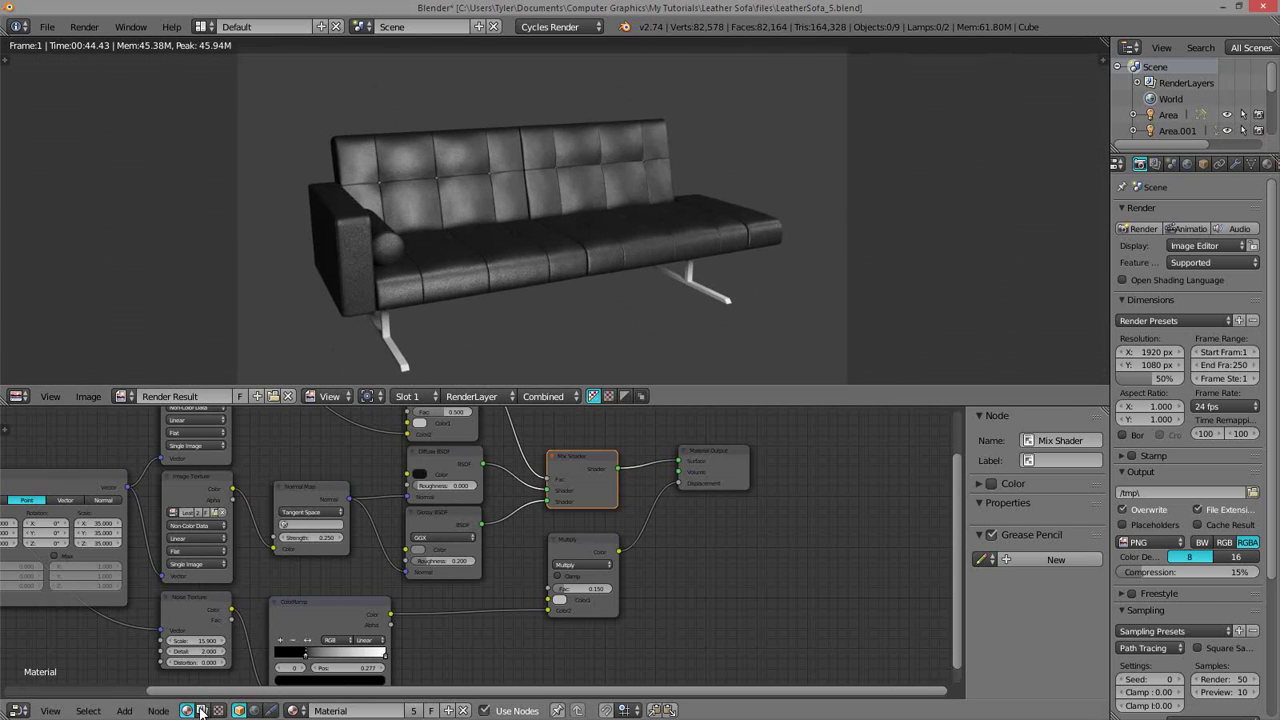
- Switch the node editor to compositing, enable nodes and move the Composite node well away from Render Layers
{"action": "left_click", "coordinate": [201, 711]}
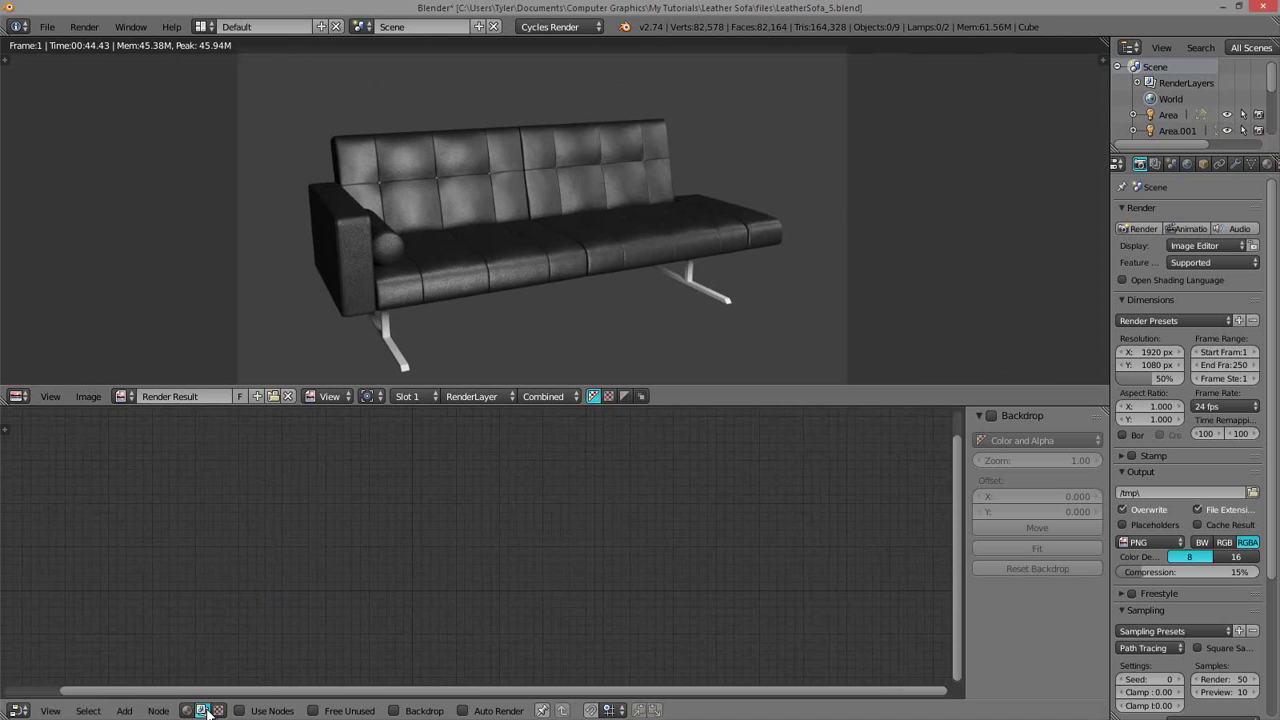
{"action": "left_click", "coordinate": [274, 714]}
{"action": "scroll", "coordinate": [494, 465], "scroll_direction": "up", "scroll_amount": 2}
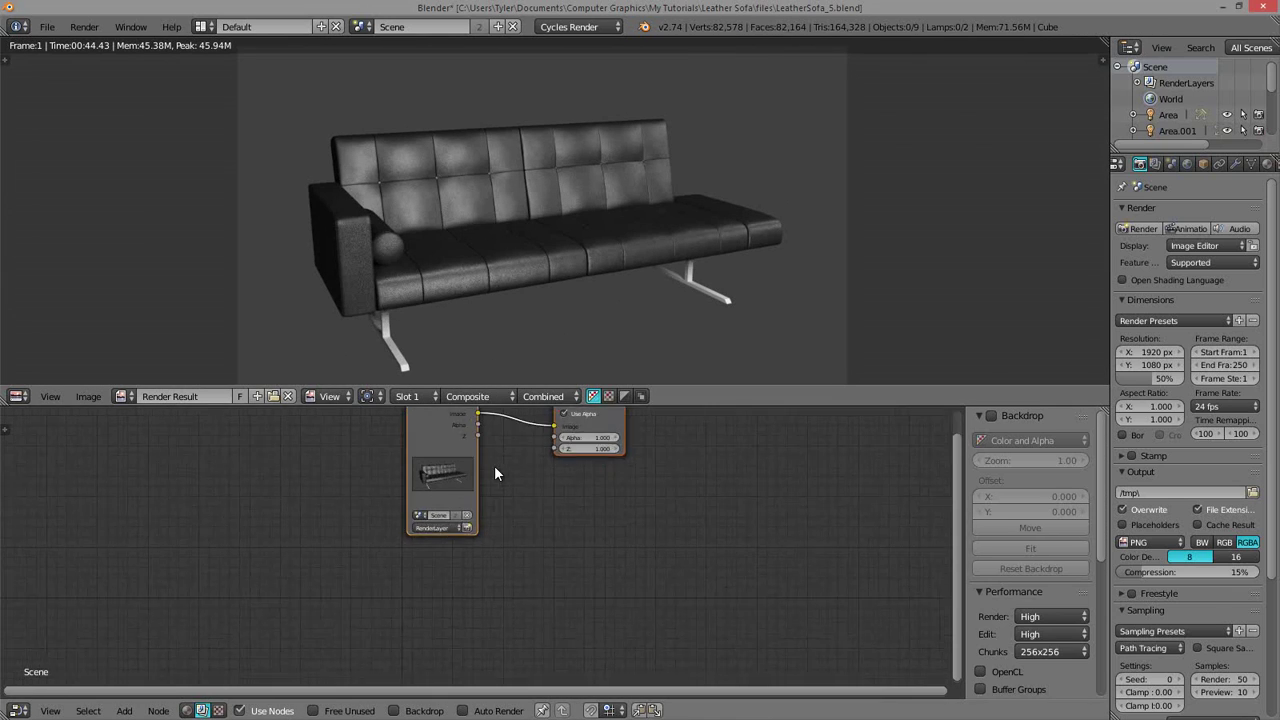
{"action": "key", "text": "Home"}
{"action": "left_click_drag", "start_coordinate": [497, 487], "coordinate": [907, 489]}
{"action": "key", "text": "Home"}
- Add a Mix node on the link between the Render Layers and Composite nodes
{"action": "key", "text": "space"}
{"action": "type", "text": "mi"}
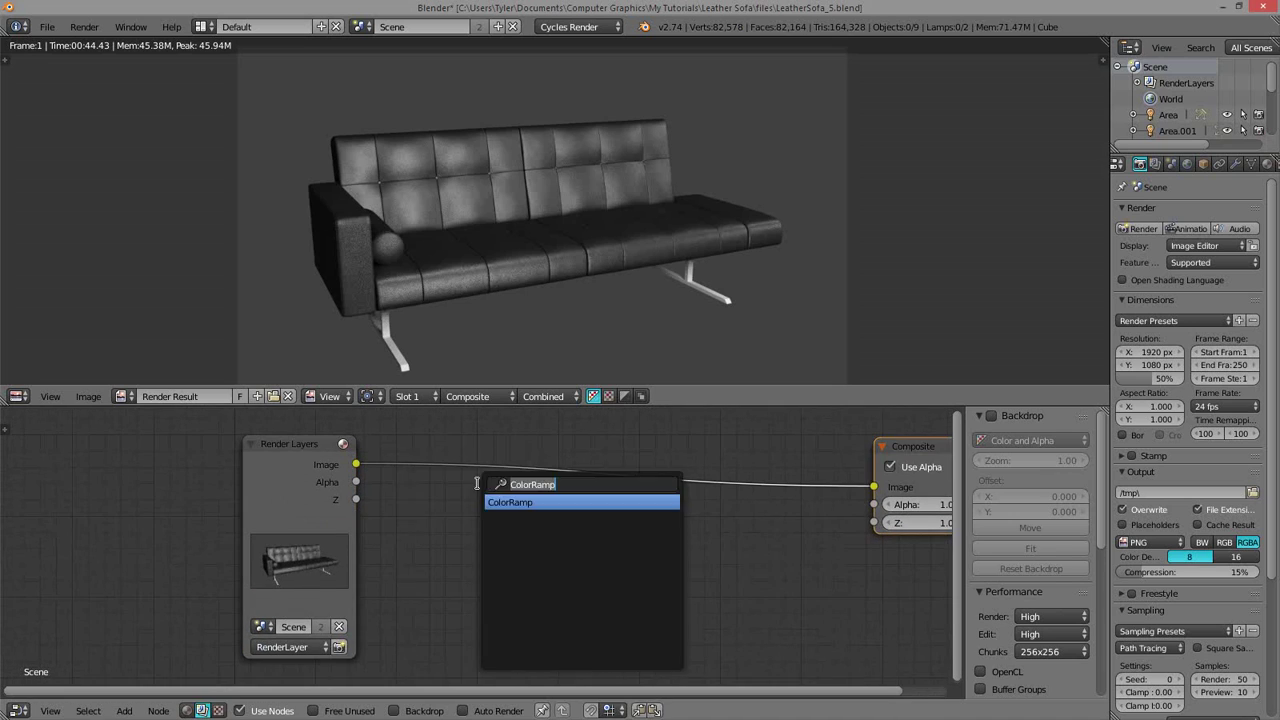
{"action": "left_click", "coordinate": [516, 503]}
{"action": "left_click", "coordinate": [475, 443]}
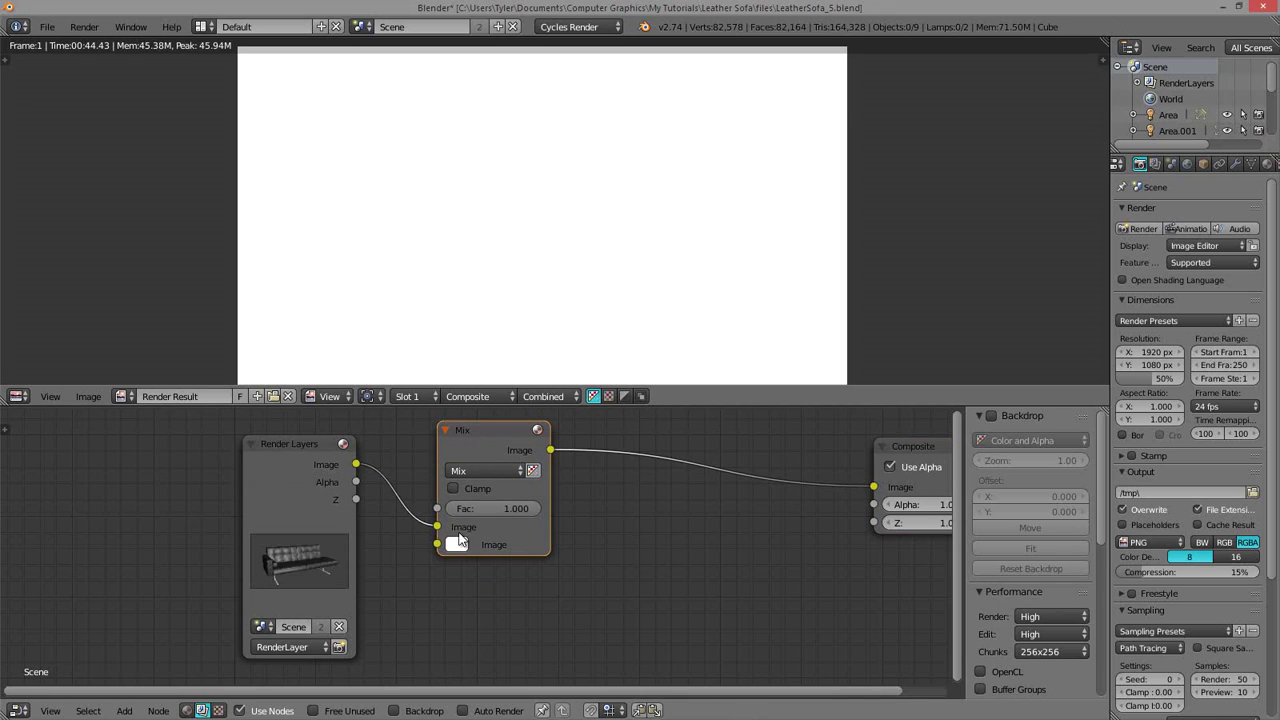
- Connect Render Layers' Image to the Mix node's second Image input and its Alpha to Fac, keeping the first colour white
{"action": "left_click_drag", "start_coordinate": [437, 526], "coordinate": [436, 543]}
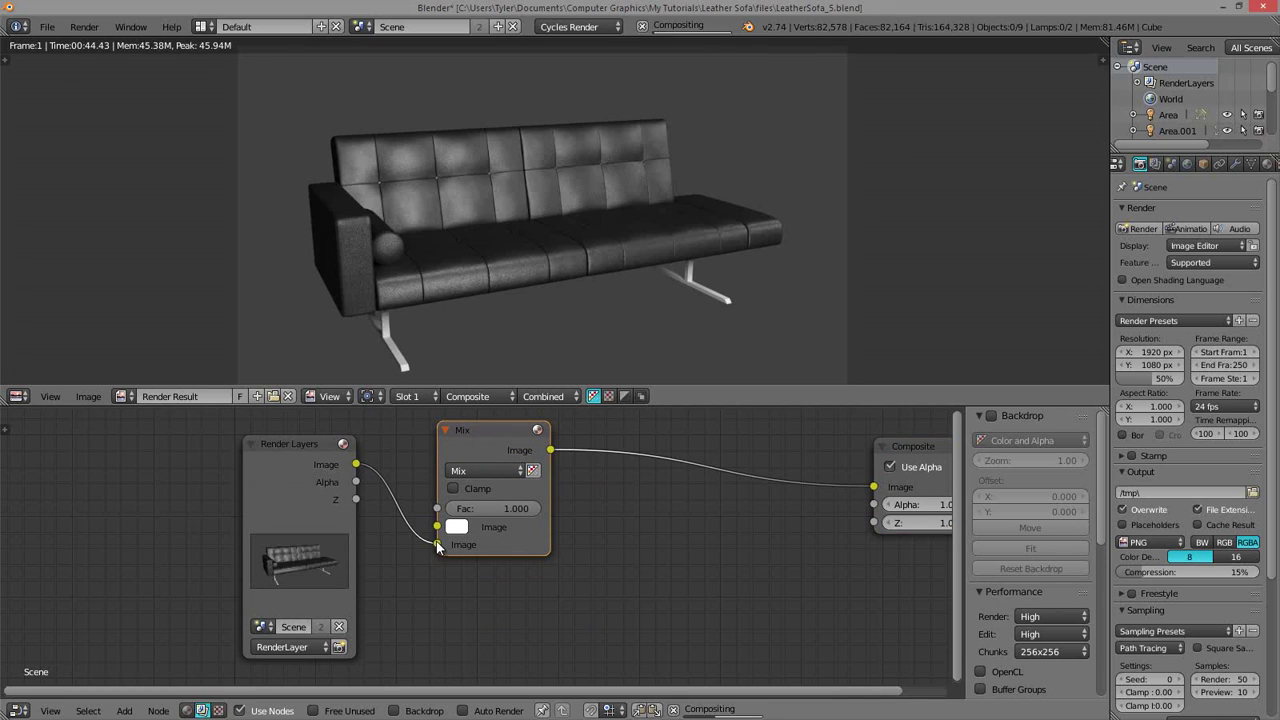
{"action": "left_click_drag", "start_coordinate": [388, 447], "coordinate": [437, 509]}
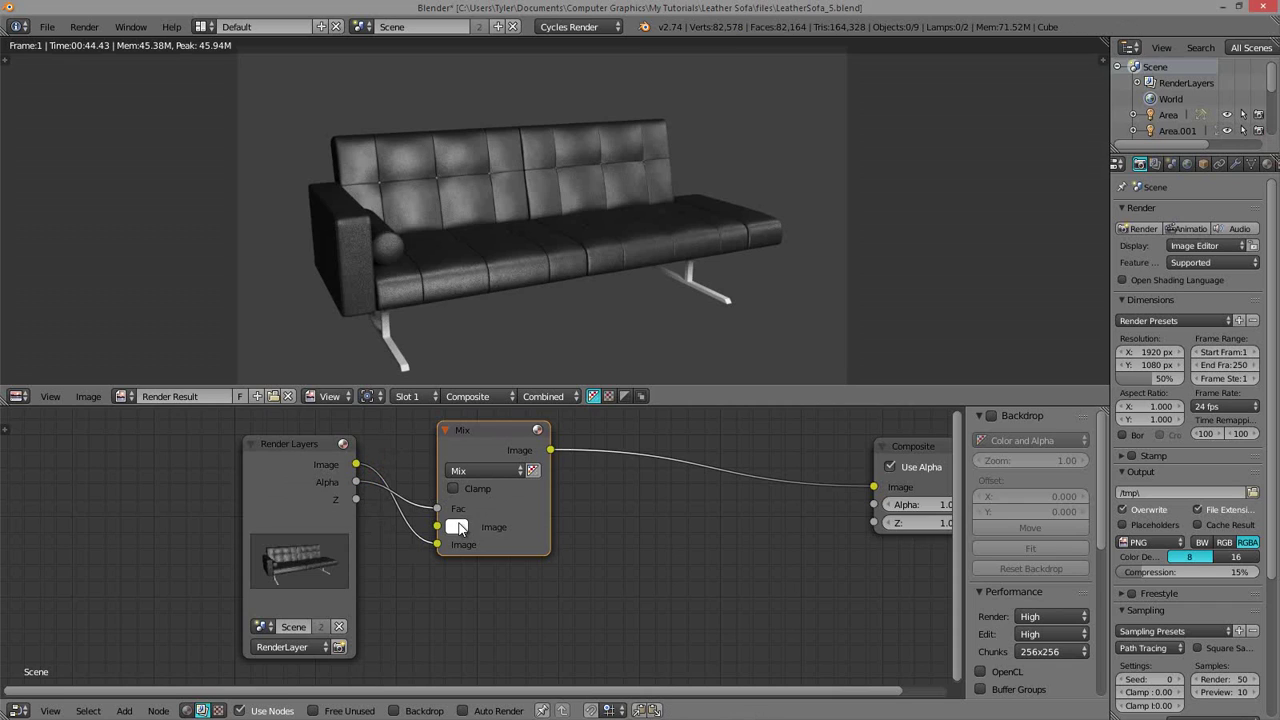
{"action": "left_click", "coordinate": [457, 526]}
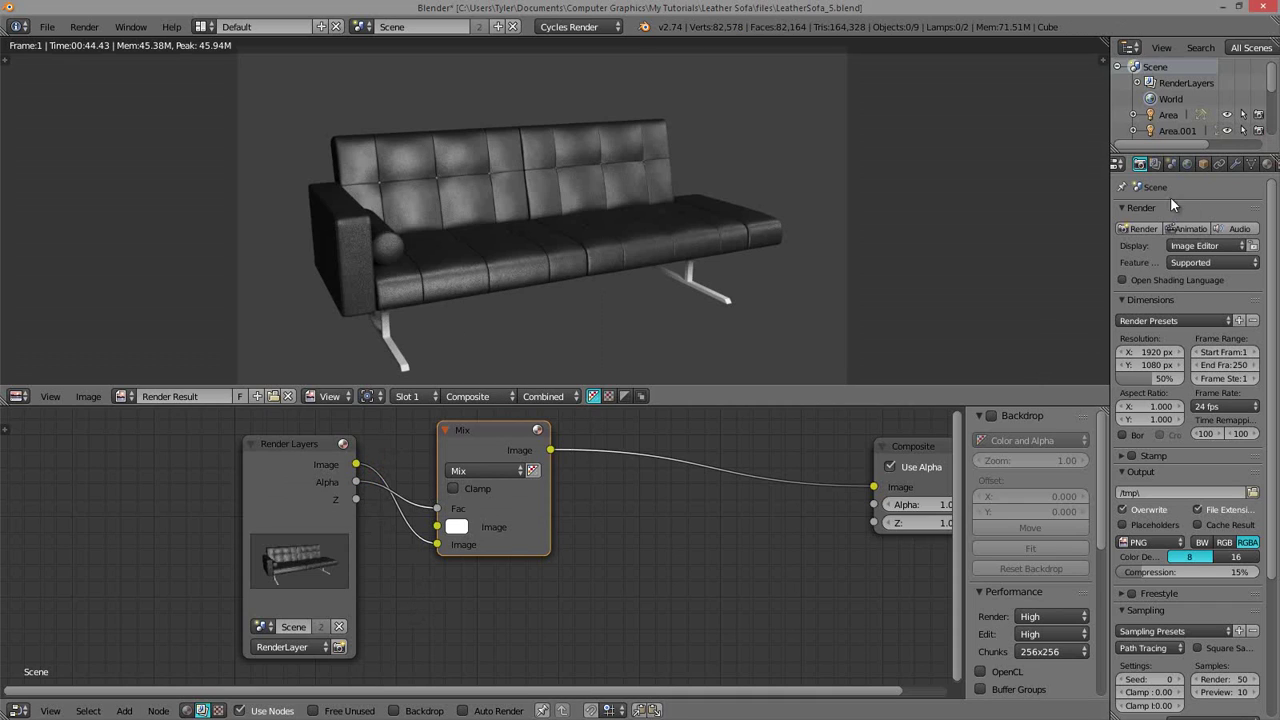
- Enable the transparent film background and render the sofa again
{"action": "scroll", "coordinate": [1159, 401], "scroll_direction": "down", "scroll_amount": 5}
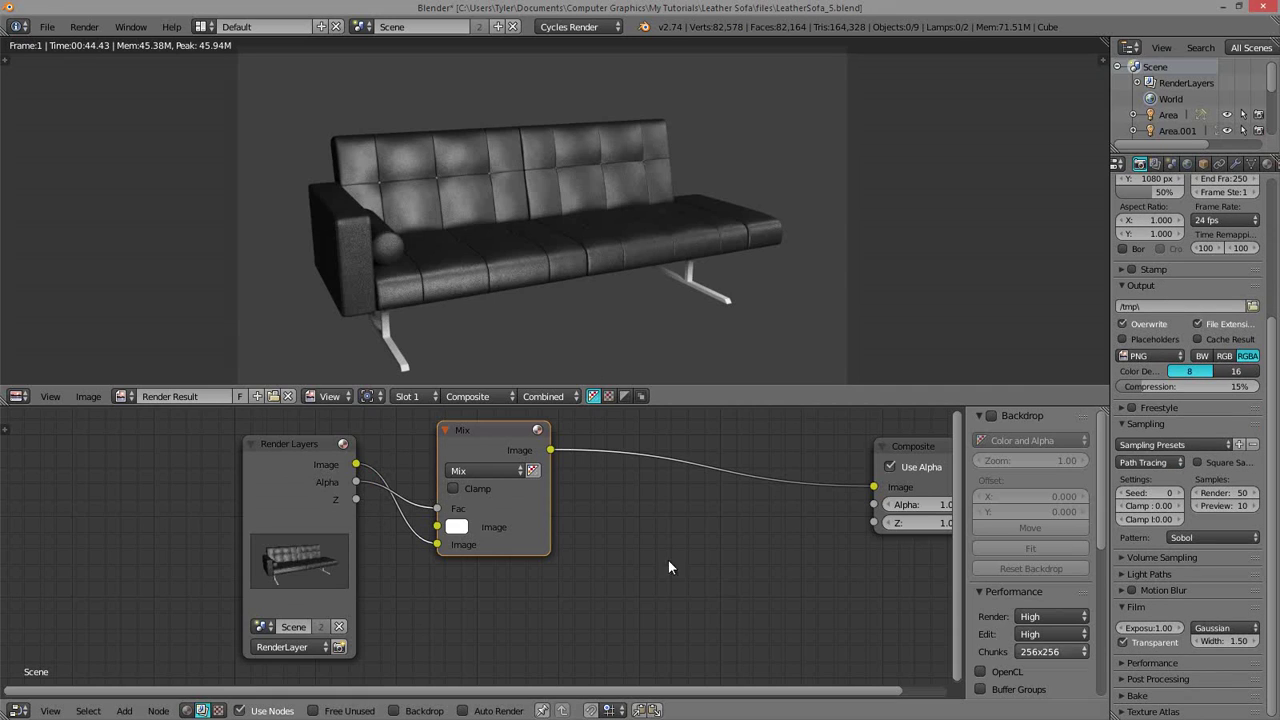
{"action": "key", "text": "Home"}
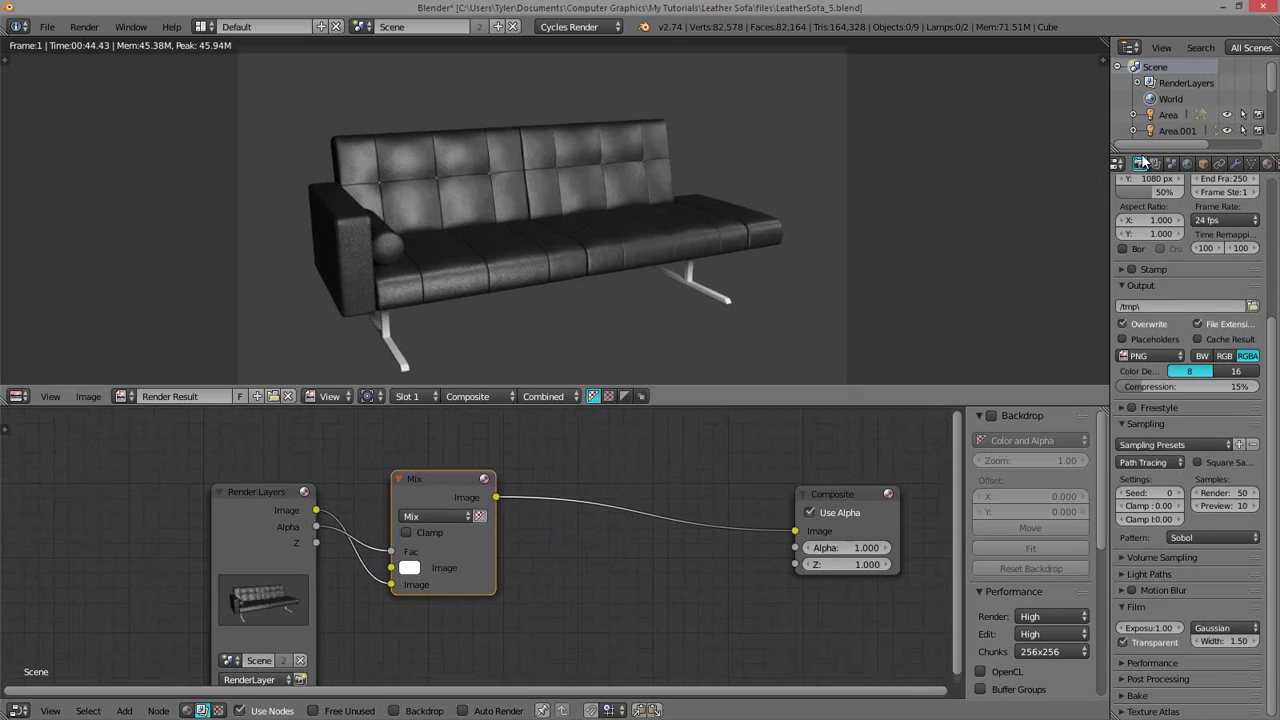
{"action": "scroll", "coordinate": [1149, 230], "scroll_direction": "up", "scroll_amount": 5}
{"action": "left_click", "coordinate": [1140, 229]}
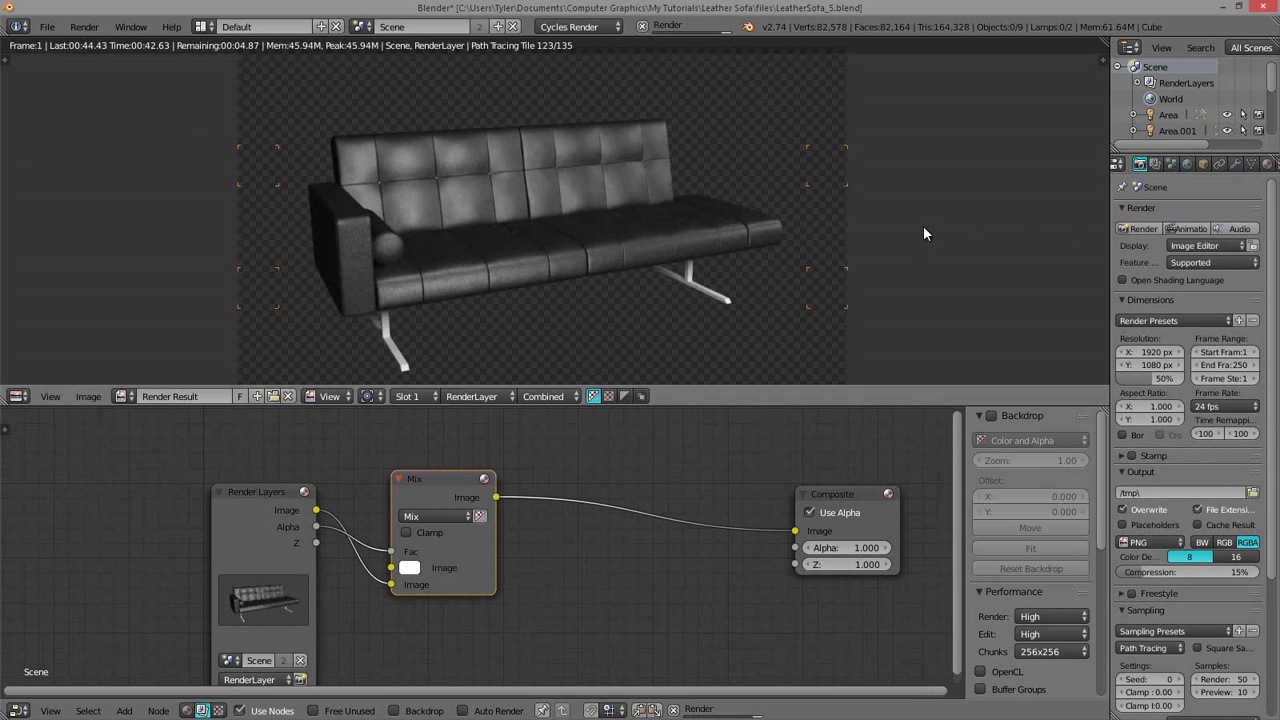
- Spread the compositing nodes apart, moving the Composite node farther from the Mix node and lining Mix up beside Render Layers
{"action": "scroll", "coordinate": [923, 225], "scroll_direction": "down", "scroll_amount": 1}
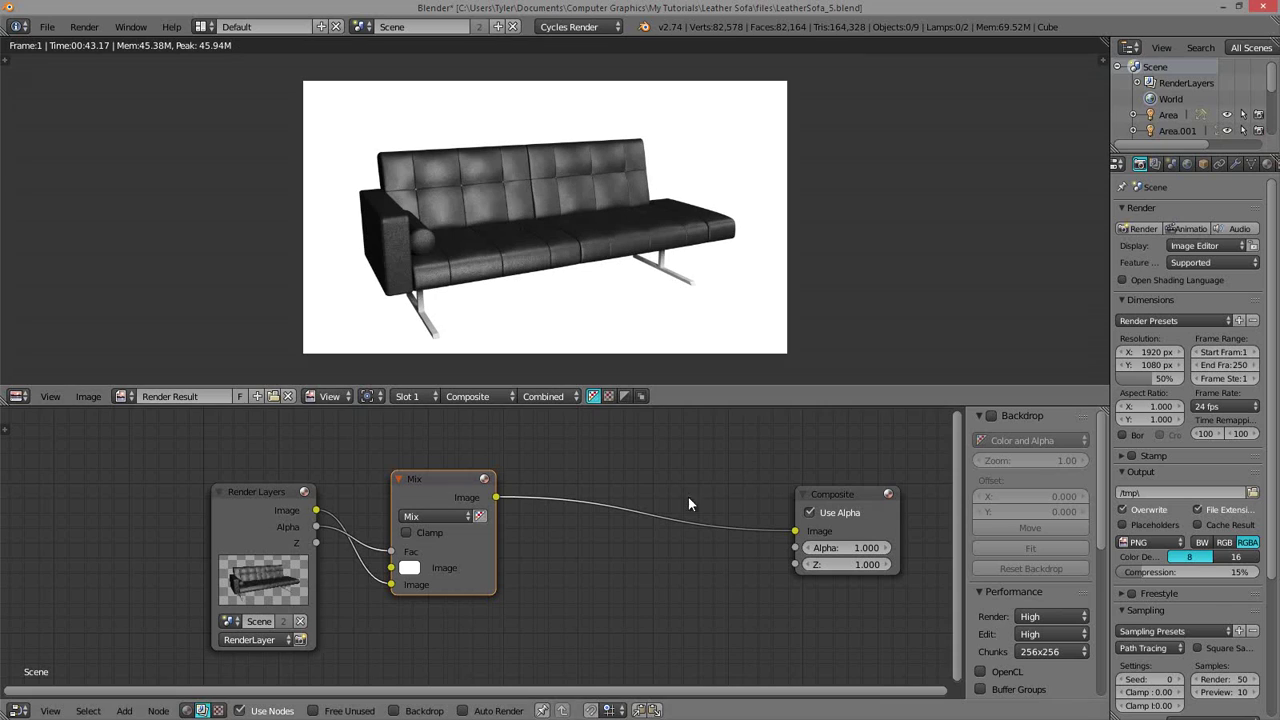
{"action": "scroll", "coordinate": [502, 438], "scroll_direction": "down", "scroll_amount": 2, "text": "ctrl"}
{"action": "left_click_drag", "start_coordinate": [709, 486], "coordinate": [881, 497]}
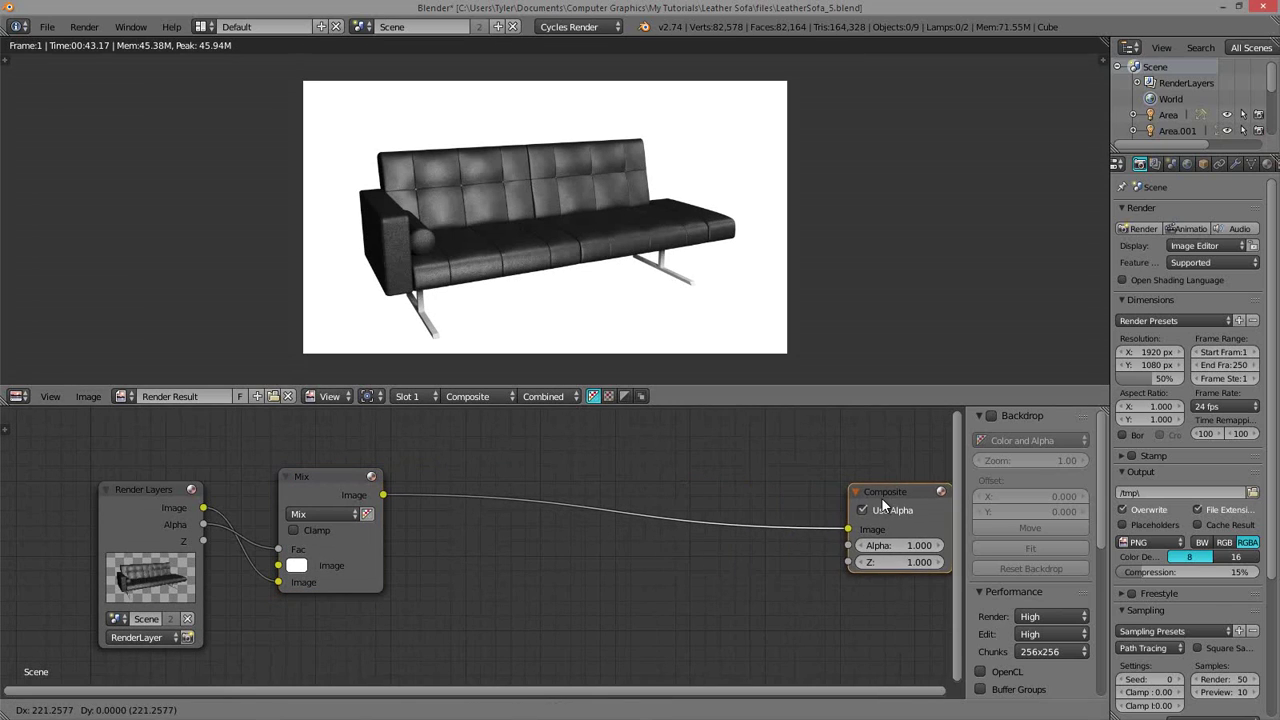
{"action": "left_click_drag", "start_coordinate": [340, 470], "coordinate": [325, 490]}
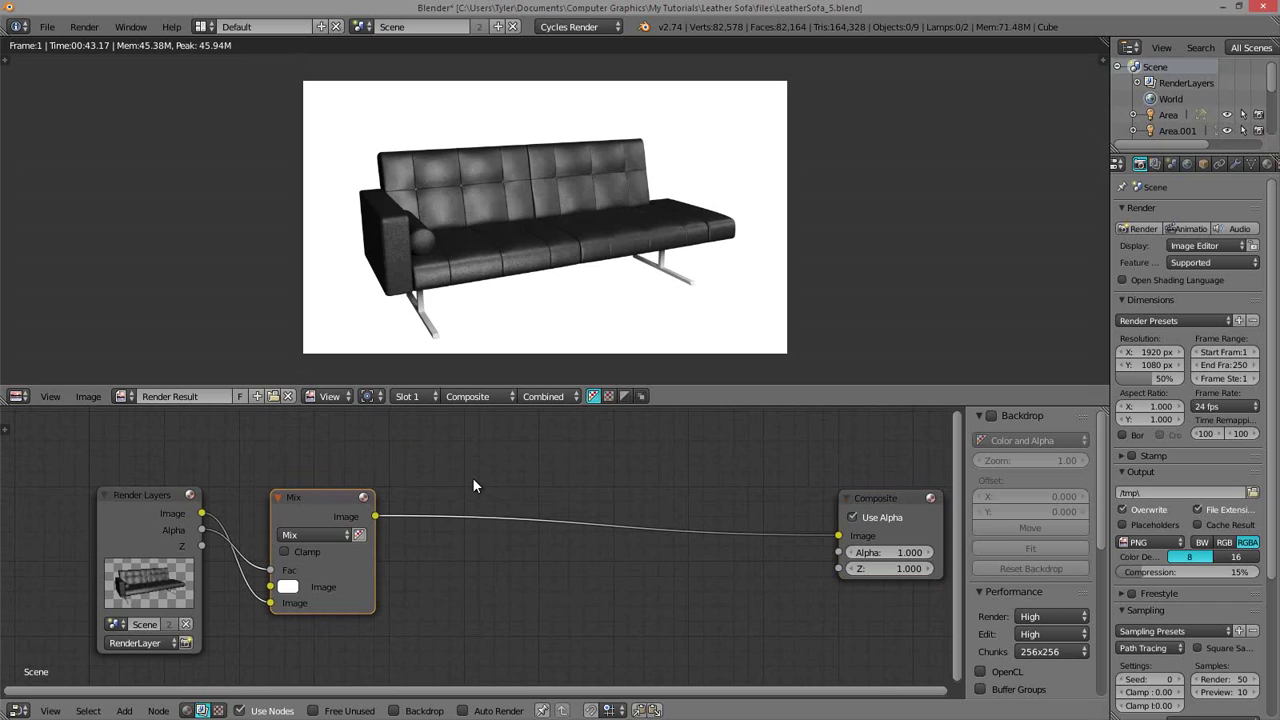
{"action": "scroll", "coordinate": [535, 485], "scroll_direction": "up", "scroll_amount": 2}
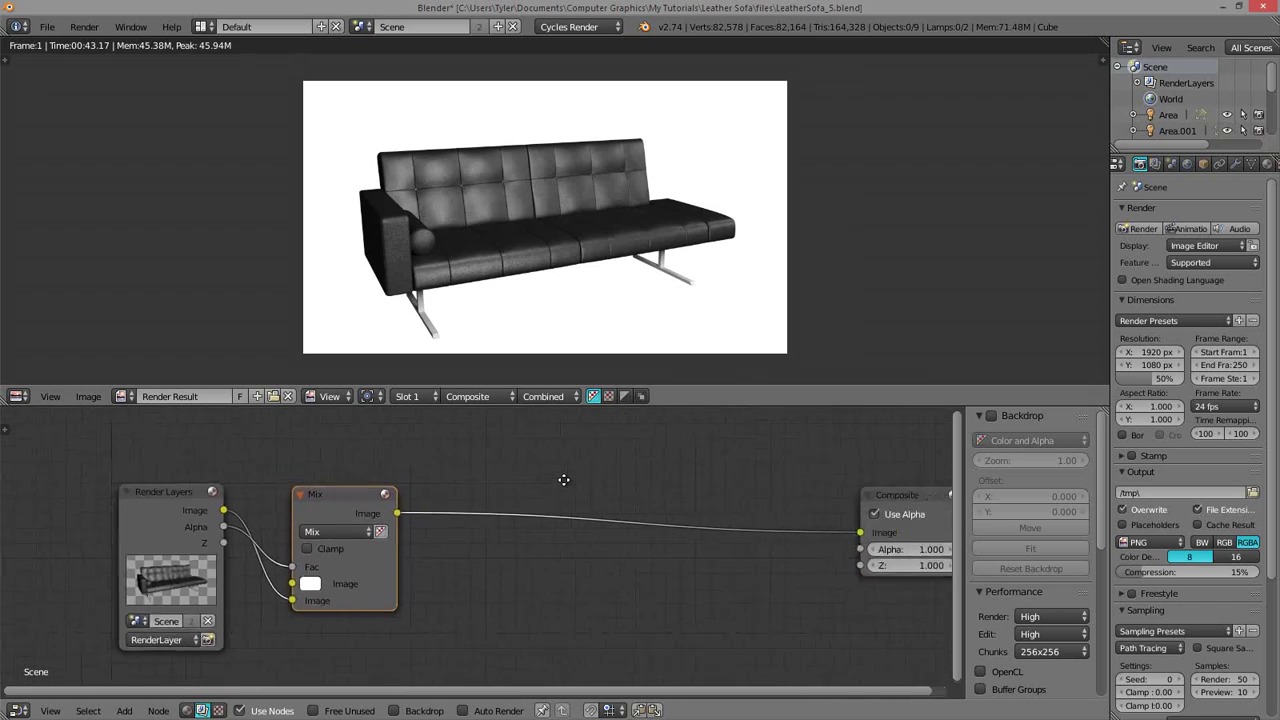
- Duplicate the Mix node and insert the copy on the link between the first Mix and Composite nodes
{"action": "middle_click_drag", "start_coordinate": [543, 485], "coordinate": [501, 489]}
{"action": "scroll", "coordinate": [496, 489], "scroll_direction": "down", "scroll_amount": 2}
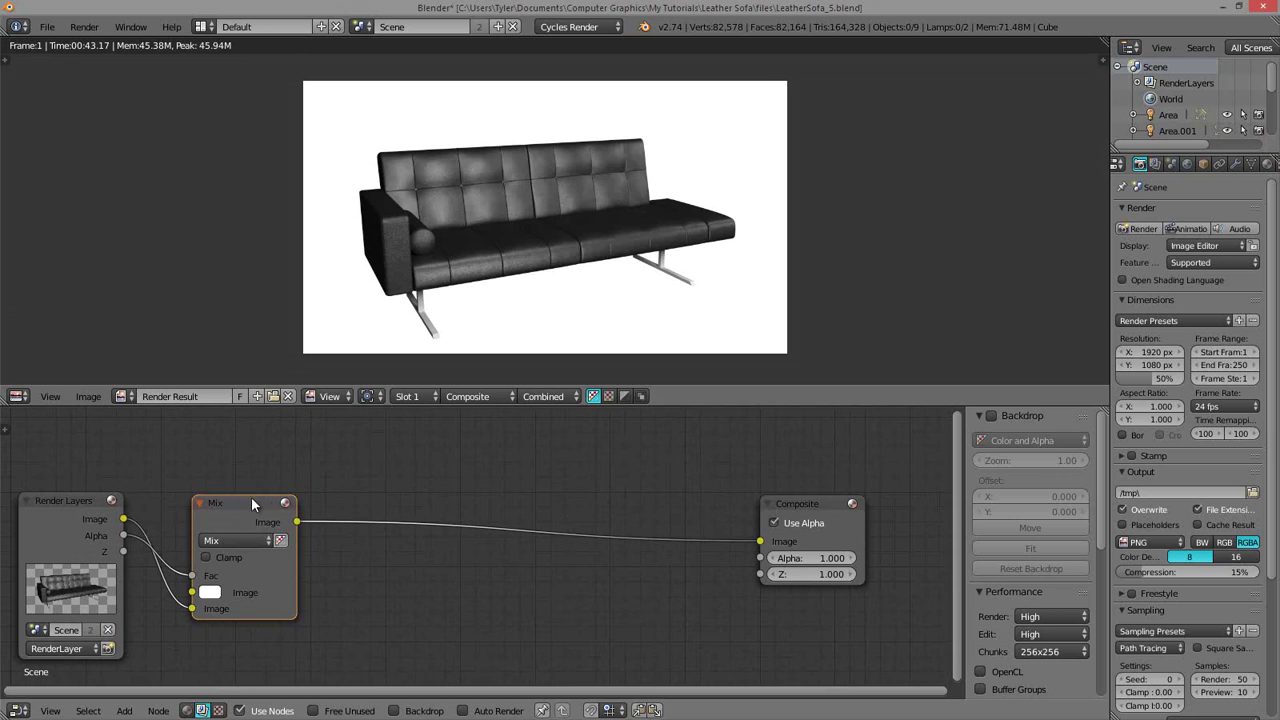
{"action": "key", "text": "shift+d"}
{"action": "left_click", "coordinate": [721, 514]}
{"action": "middle_click_drag", "start_coordinate": [404, 547], "coordinate": [462, 514]}
{"action": "scroll", "coordinate": [460, 515], "scroll_direction": "up", "scroll_amount": 1}
- Add a Blur node below the link and connect its Image output to the second Mix node's lower Image input
{"action": "key", "text": "shift+a"}
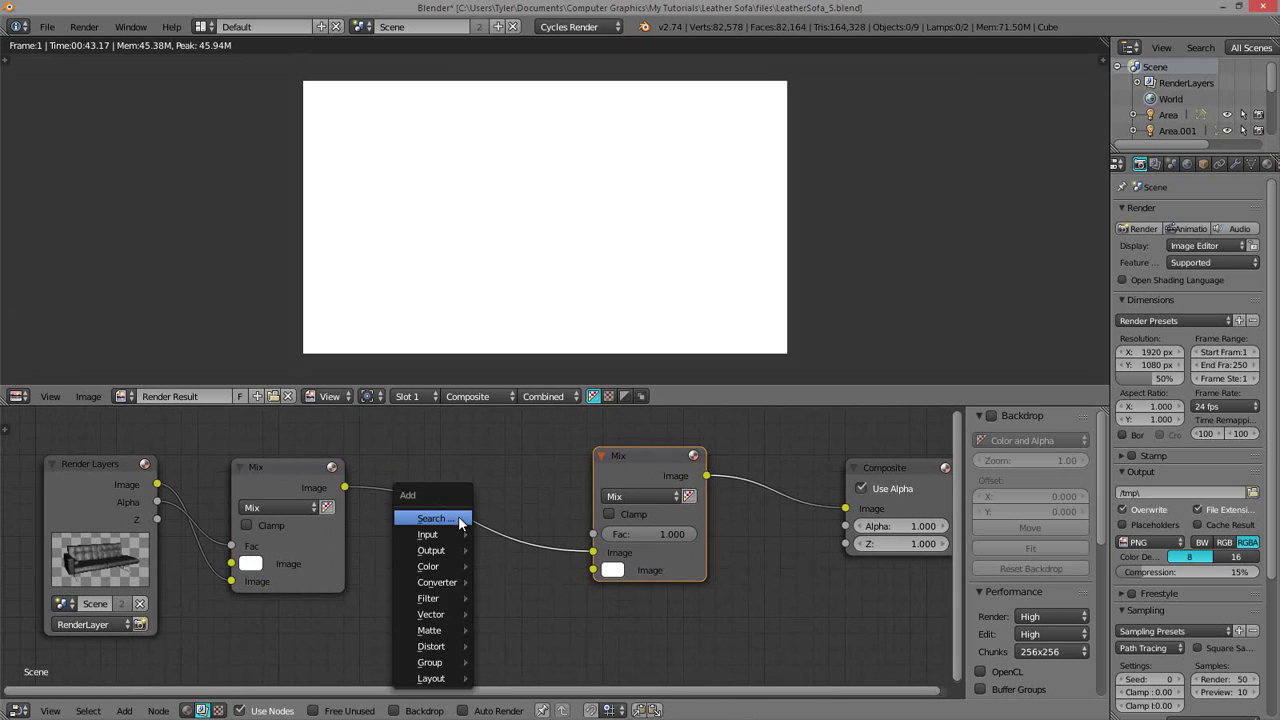
{"action": "left_click", "coordinate": [458, 516]}
{"action": "type", "text": "blur"}
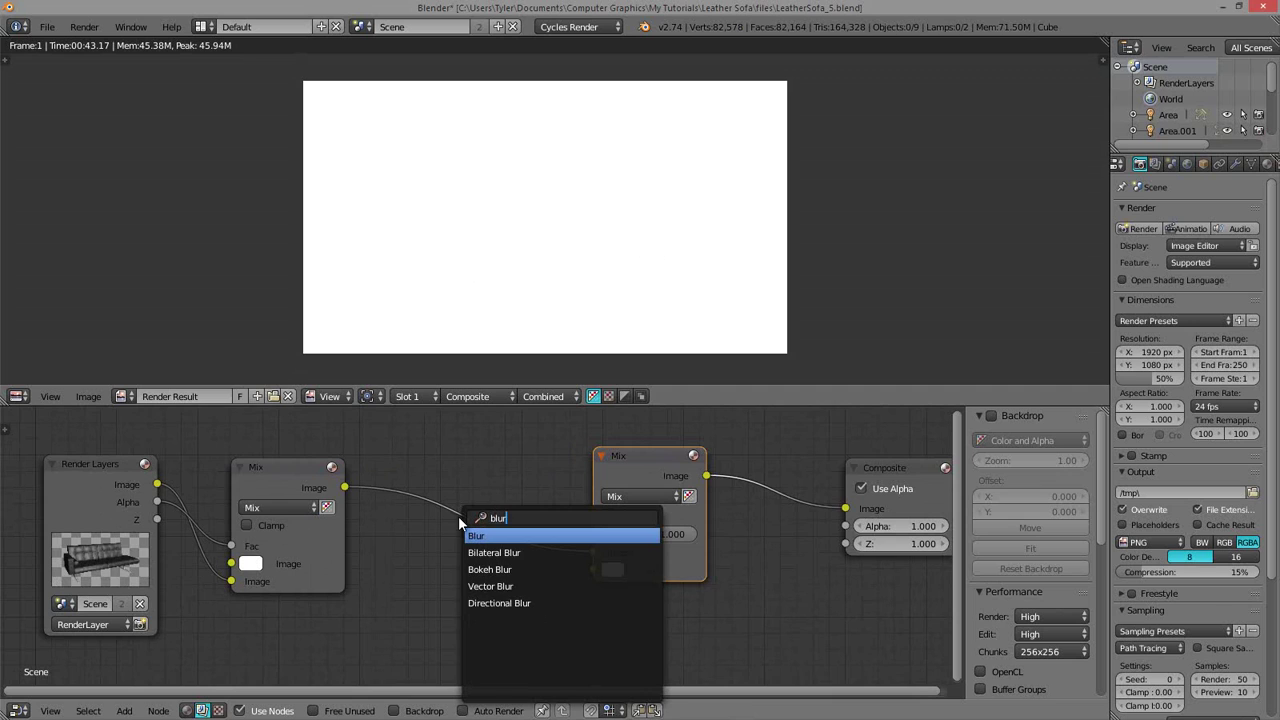
{"action": "key", "text": "Return"}
{"action": "left_click", "coordinate": [530, 608]}
{"action": "left_click_drag", "start_coordinate": [533, 607], "coordinate": [593, 570]}
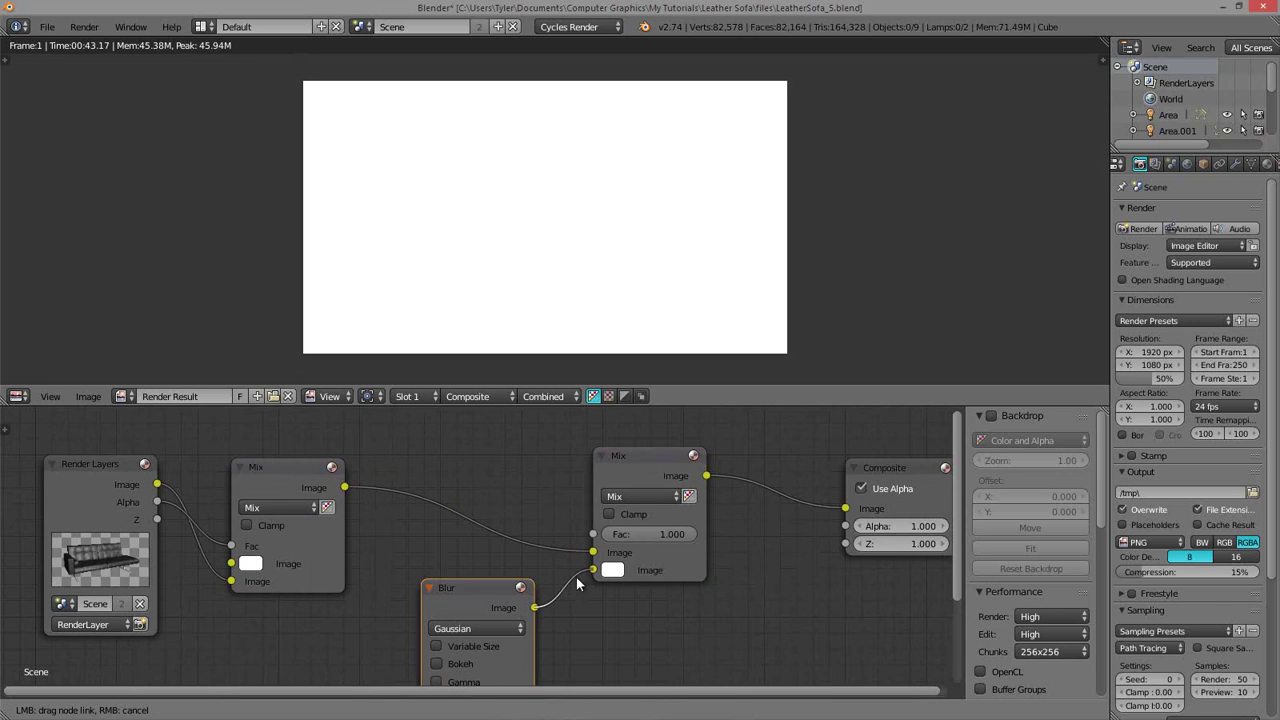
- Add a Lens Distortion node beside the Blur node and connect its Image output to Blur's Image input
{"action": "middle_click_drag", "start_coordinate": [390, 598], "coordinate": [435, 572]}
{"action": "key", "text": "shift+a"}
{"action": "left_click", "coordinate": [410, 541]}
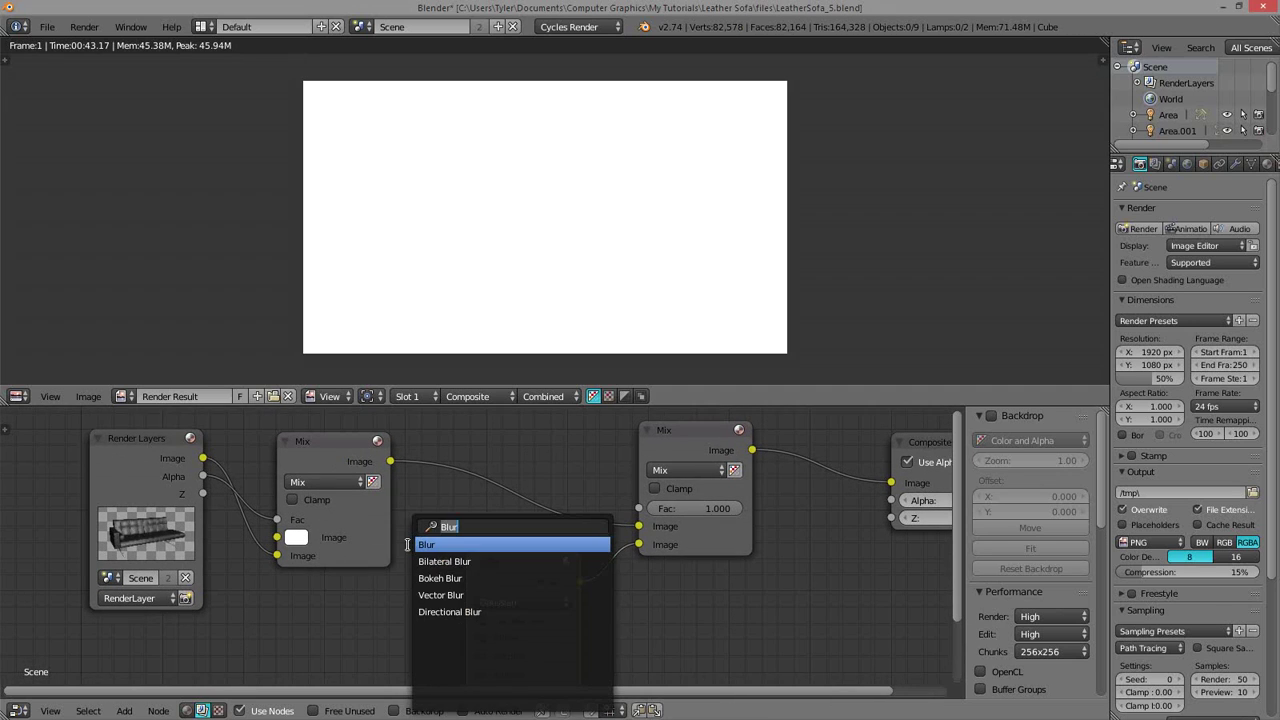
{"action": "type", "text": "lense"}
{"action": "key", "text": "BackSpace"}
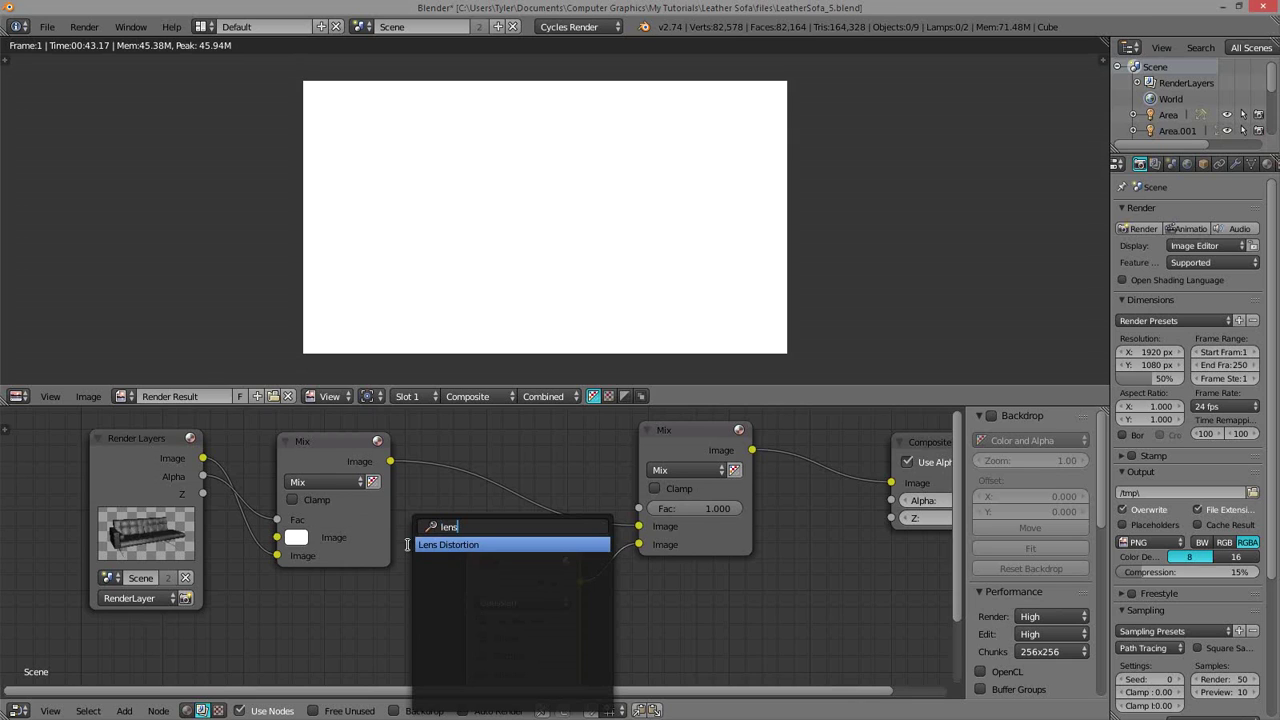
{"action": "key", "text": "Return"}
{"action": "left_click", "coordinate": [288, 582]}
{"action": "middle_click_drag", "start_coordinate": [395, 593], "coordinate": [391, 521]}
{"action": "scroll", "coordinate": [391, 527], "scroll_direction": "down", "scroll_amount": 1}
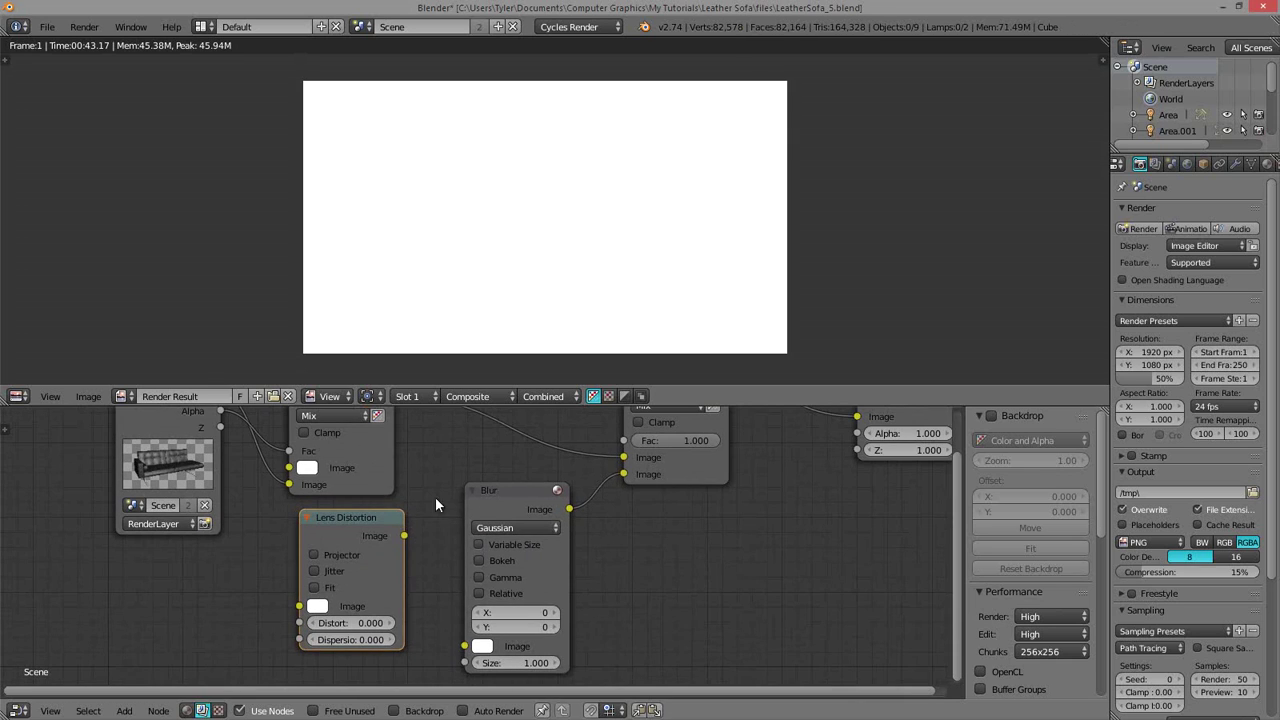
{"action": "left_click_drag", "start_coordinate": [404, 536], "coordinate": [464, 646]}
- Set the Lens Distortion node's Distort value to 0.1
{"action": "left_click", "coordinate": [348, 622]}
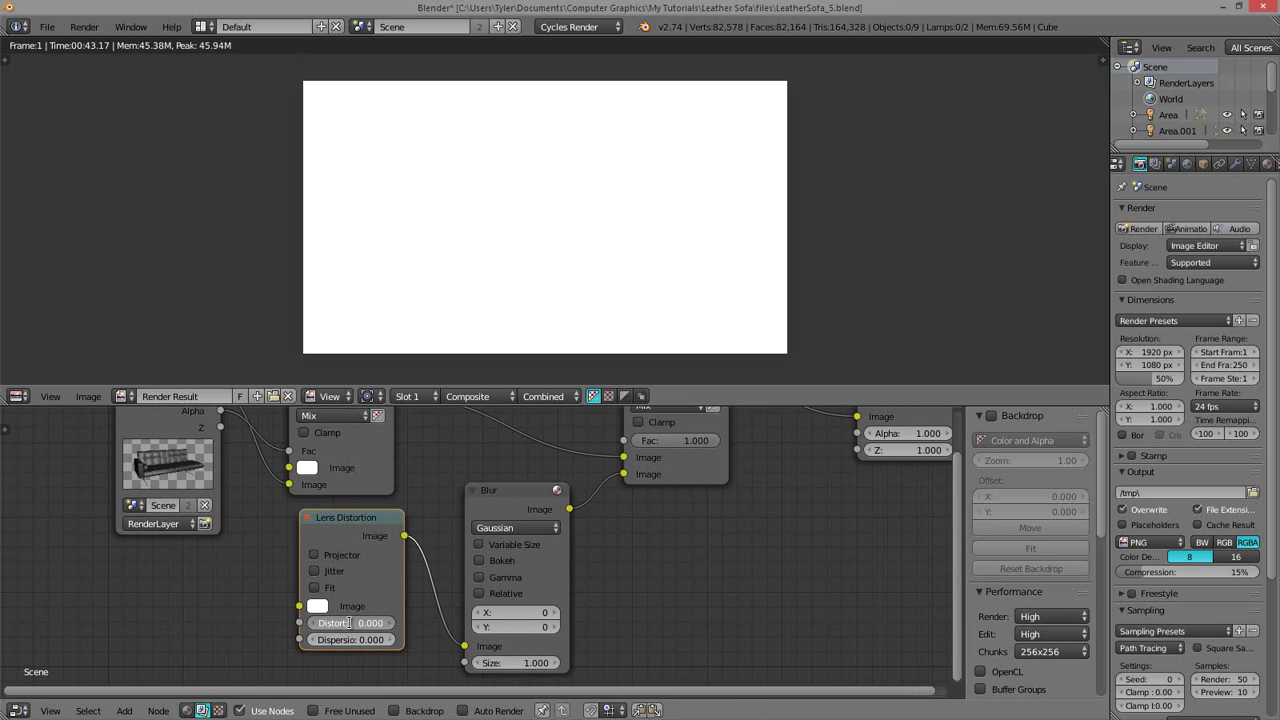
{"action": "type", "text": "0.1"}
{"action": "key", "text": "Return"}
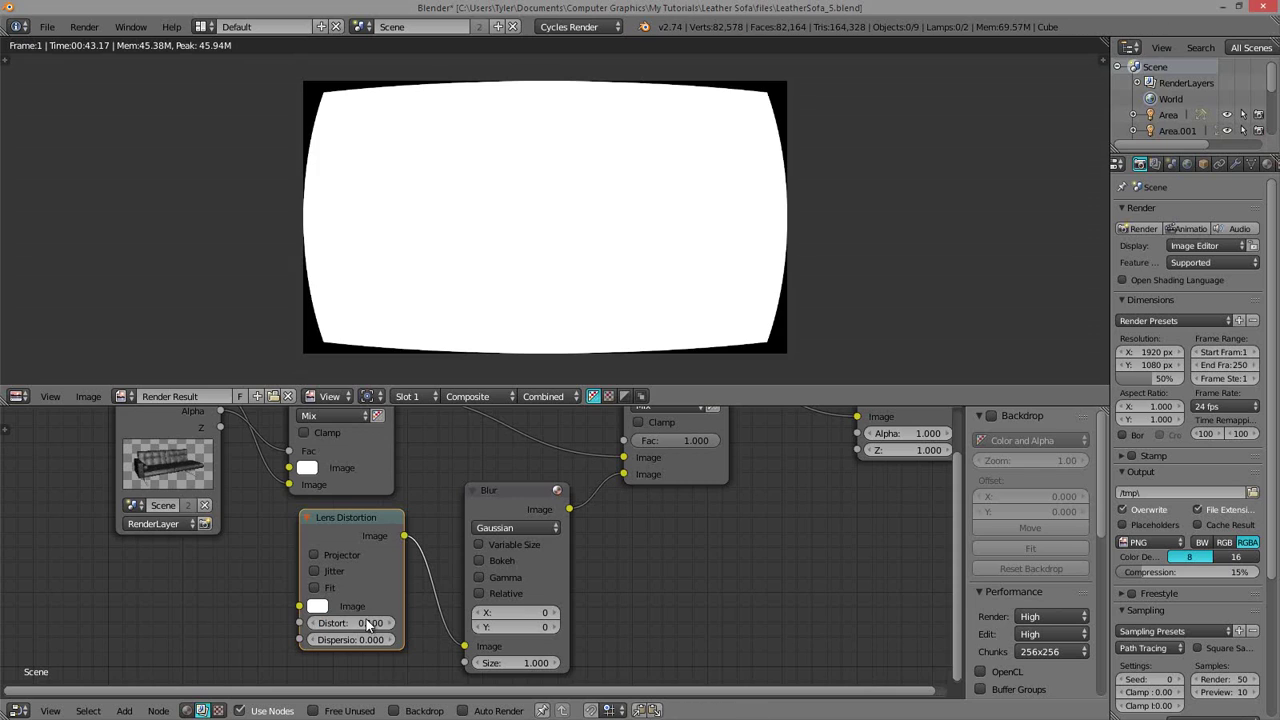
- Set the Blur node's filter type to Fast Gaussian and enable Relative sizing
{"action": "middle_click_drag", "start_coordinate": [504, 538], "coordinate": [495, 549]}
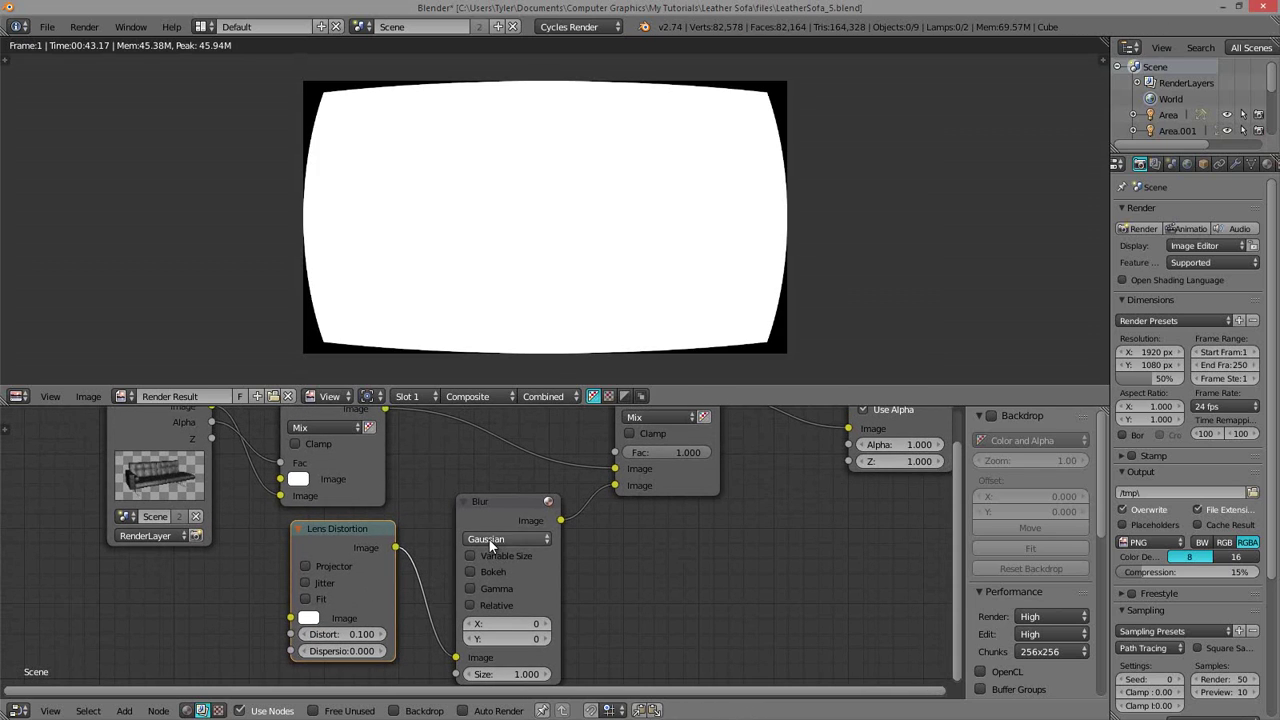
{"action": "left_click", "coordinate": [489, 539]}
{"action": "left_click", "coordinate": [516, 440]}
{"action": "left_click", "coordinate": [474, 556]}
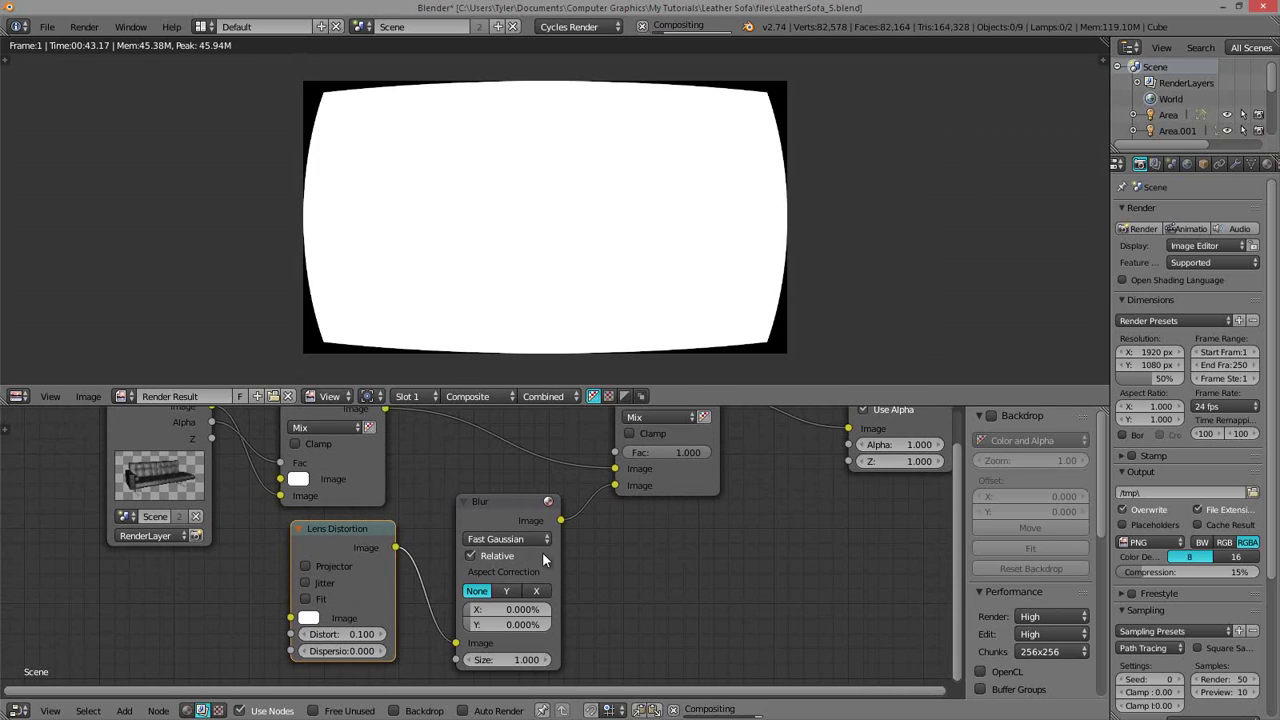
- Set the Blur node's X and Y sizes to 20% each
{"action": "left_click", "coordinate": [480, 609]}
{"action": "type", "text": "20"}
{"action": "key", "text": "Return"}
{"action": "left_click", "coordinate": [497, 623]}
{"action": "type", "text": "20"}
{"action": "key", "text": "Return"}
- Set the second Mix node's blend mode to Multiply and check the vignette on the sofa render
{"action": "middle_click_drag", "start_coordinate": [580, 540], "coordinate": [549, 573]}
{"action": "middle_click_drag", "start_coordinate": [606, 484], "coordinate": [583, 521]}
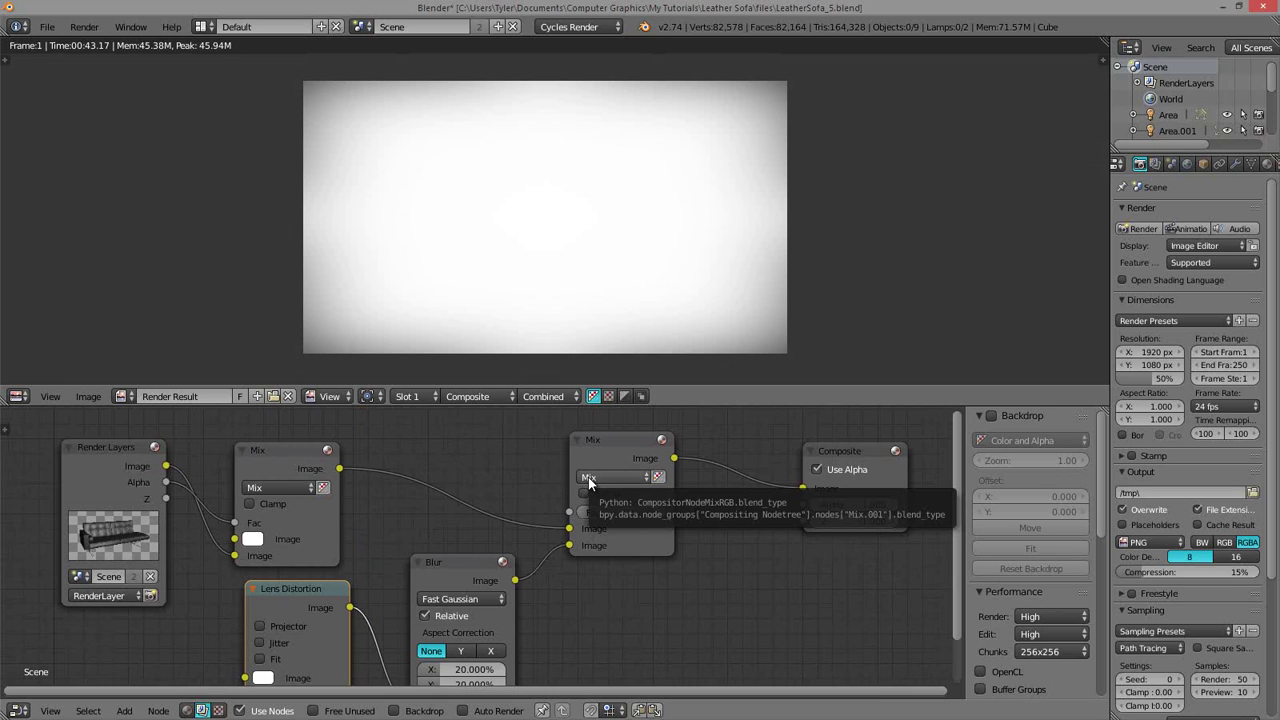
{"action": "left_click", "coordinate": [588, 477]}
{"action": "left_click", "coordinate": [624, 421]}
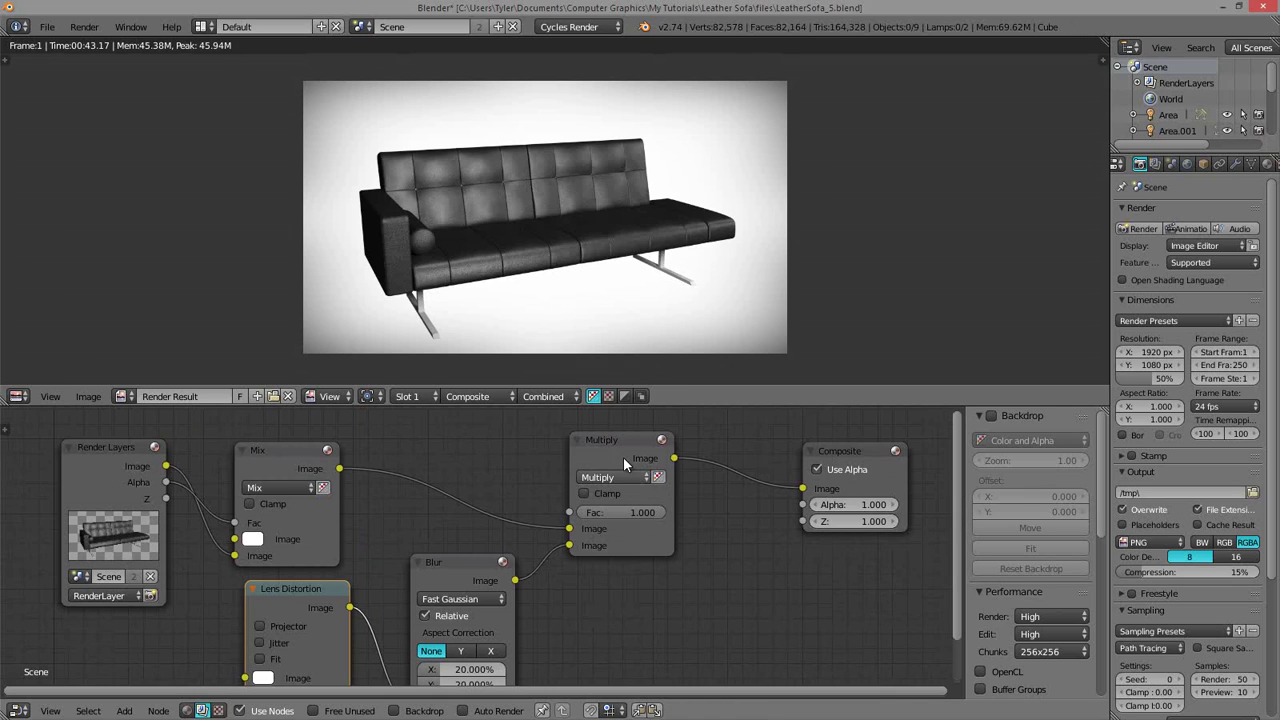
{"action": "scroll", "coordinate": [660, 253], "scroll_direction": "up", "scroll_amount": 1}
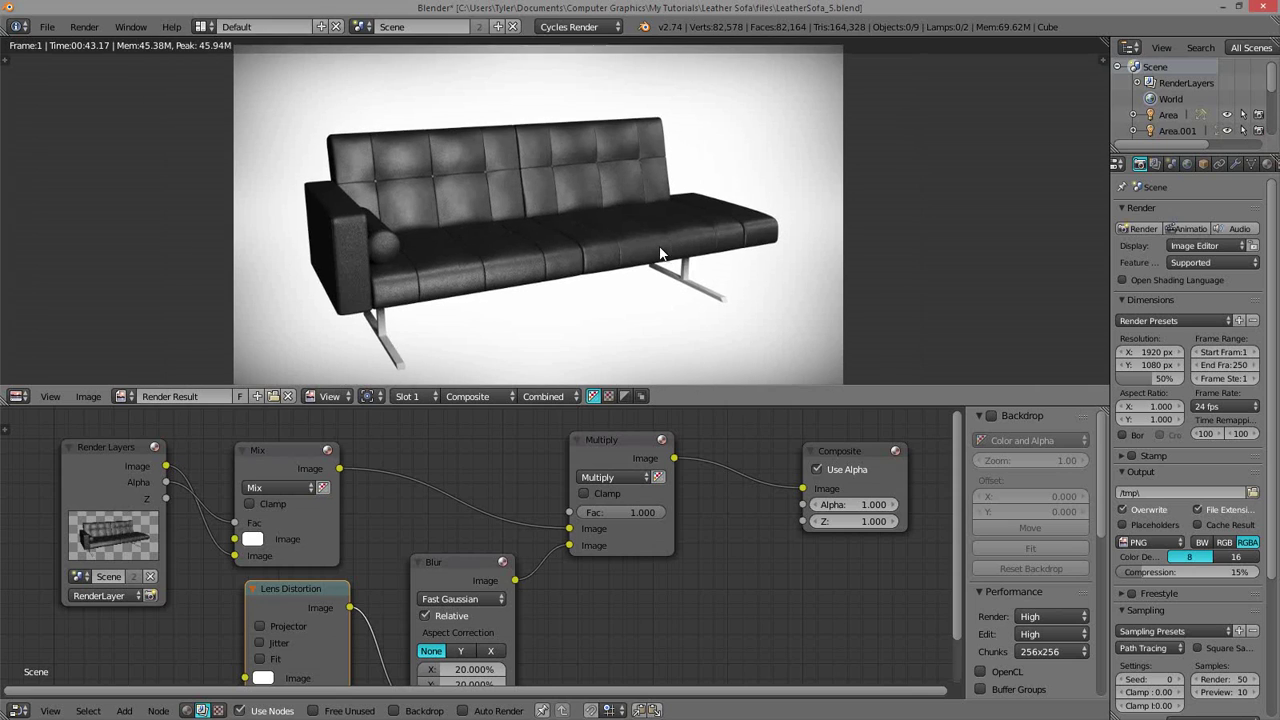
{"action": "scroll", "coordinate": [660, 253], "scroll_direction": "down", "scroll_amount": 1}
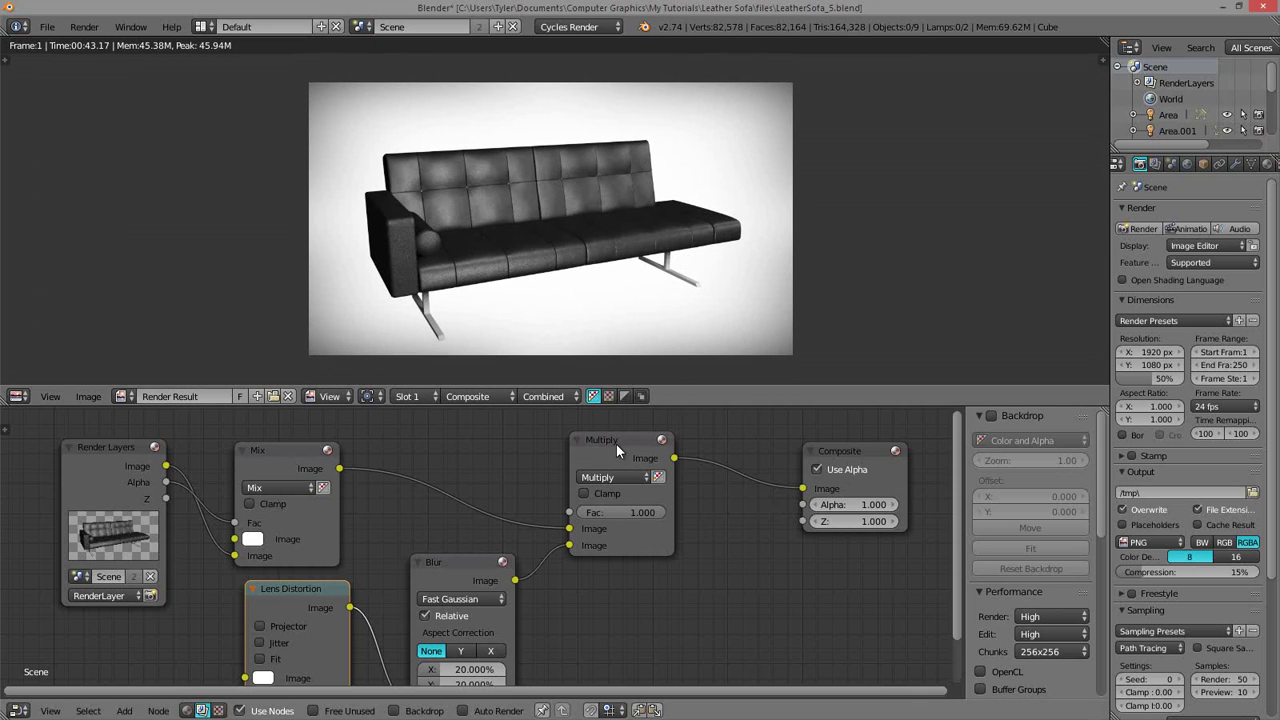
- Rearrange the Multiply, Composite, Render Layers and first Mix nodes into a tidier row
{"action": "left_click_drag", "start_coordinate": [616, 444], "coordinate": [640, 458]}
{"action": "left_click_drag", "start_coordinate": [842, 457], "coordinate": [846, 455]}
{"action": "left_click_drag", "start_coordinate": [120, 450], "coordinate": [115, 452]}
{"action": "left_click_drag", "start_coordinate": [266, 451], "coordinate": [237, 447]}
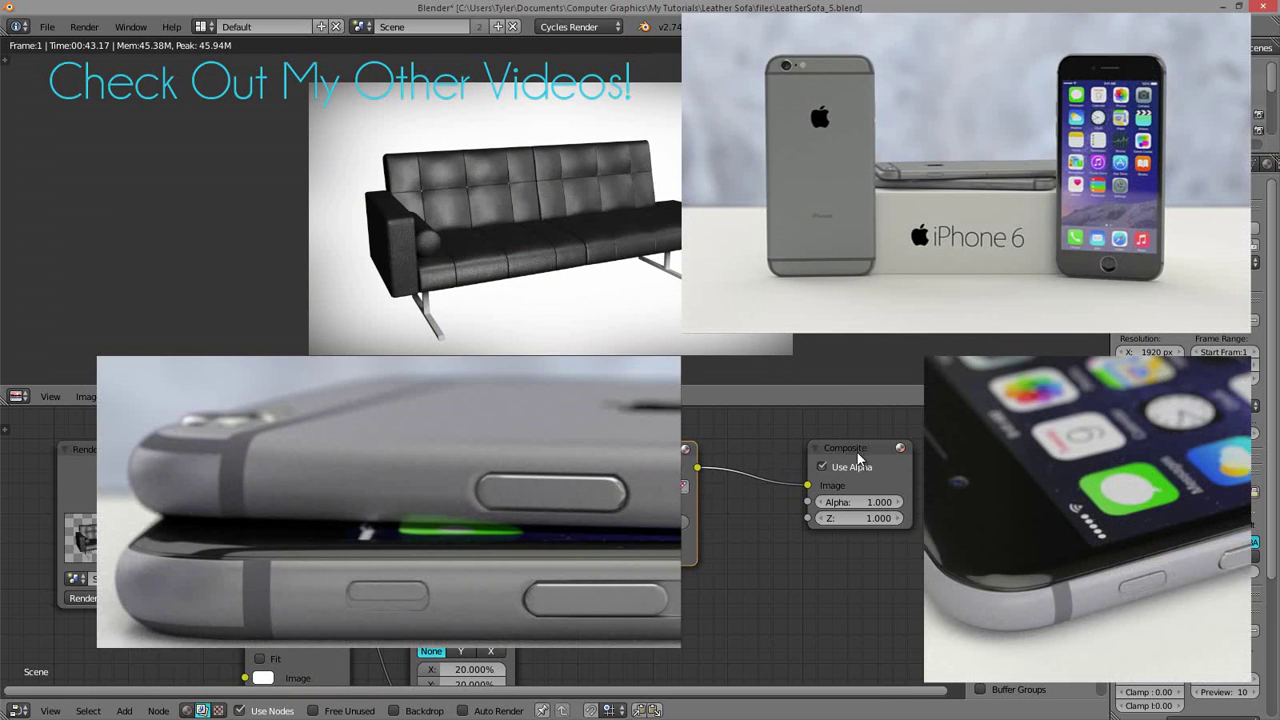
{"action": "left_click_drag", "start_coordinate": [857, 452], "coordinate": [787, 457]}
- Place the Lens Distortion and Blur nodes side by side beneath the Render Layers and first Mix nodes
{"action": "left_click_drag", "start_coordinate": [455, 540], "coordinate": [440, 540]}
{"action": "middle_click_drag", "start_coordinate": [440, 590], "coordinate": [603, 506]}
{"action": "left_click_drag", "start_coordinate": [460, 506], "coordinate": [304, 546]}
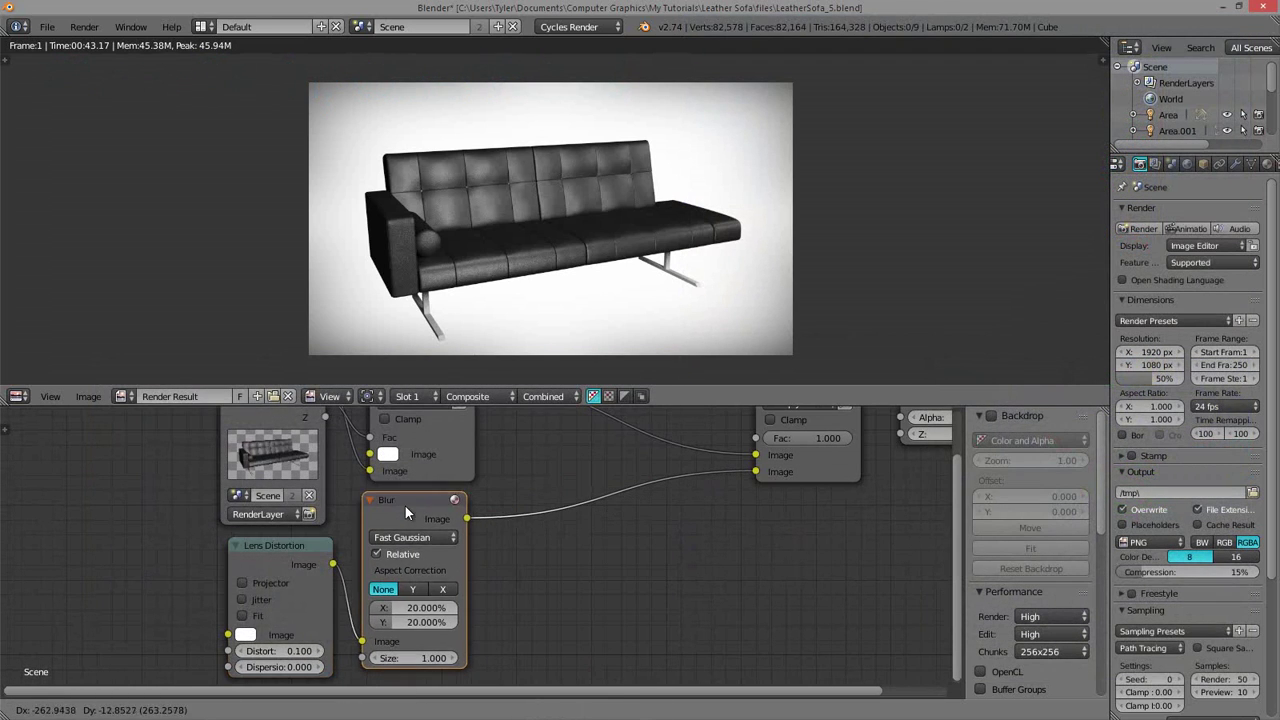
{"action": "left_click_drag", "start_coordinate": [405, 506], "coordinate": [403, 504]}
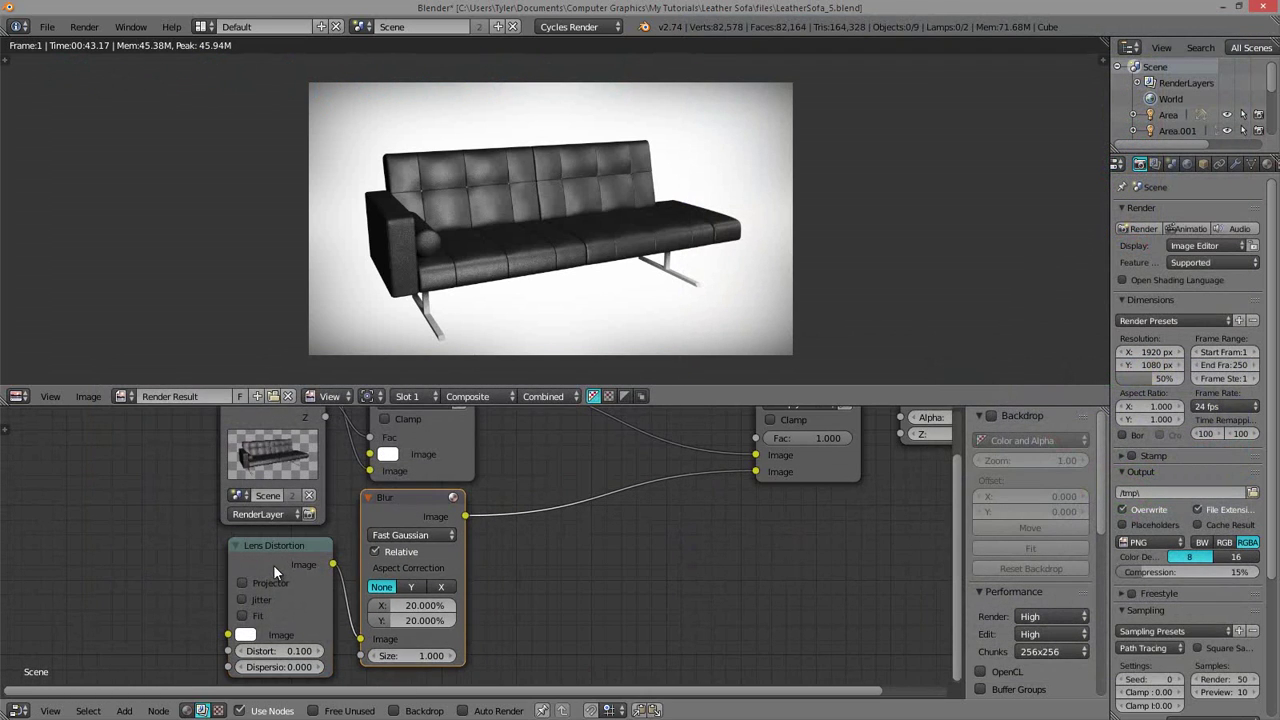
{"action": "left_click_drag", "start_coordinate": [274, 553], "coordinate": [269, 549]}
{"action": "mouse_move", "coordinate": [379, 497]}
{"action": "left_mouse_down"}
{"action": "mouse_move", "coordinate": [404, 496]}
{"action": "mouse_move", "coordinate": [393, 495]}
{"action": "left_mouse_up"}
- Move the Multiply and Composite nodes closer to the Mix and Blur nodes to compact the layout
{"action": "middle_click_drag", "start_coordinate": [633, 464], "coordinate": [576, 528]}
{"action": "scroll", "coordinate": [576, 528], "scroll_direction": "down", "scroll_amount": 1}
{"action": "scroll", "coordinate": [578, 525], "scroll_direction": "down", "scroll_amount": 2}
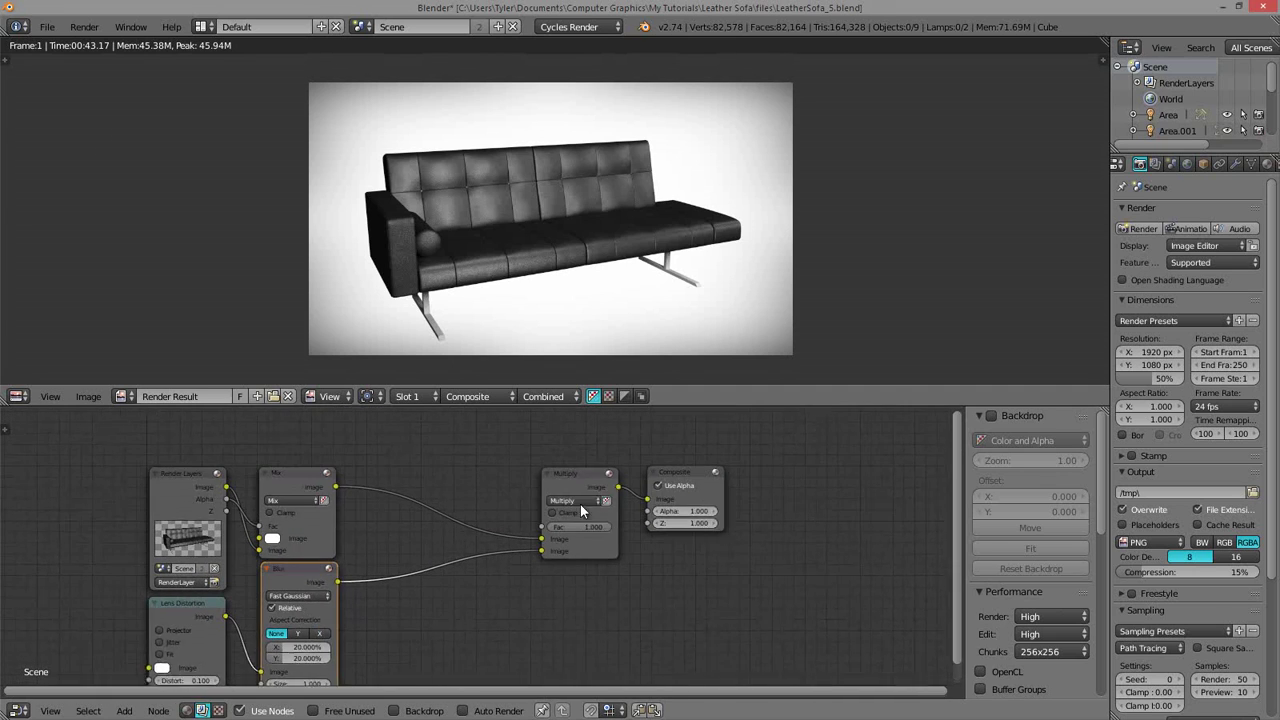
{"action": "left_click_drag", "start_coordinate": [572, 487], "coordinate": [469, 483]}
{"action": "left_click_drag", "start_coordinate": [665, 484], "coordinate": [588, 488]}
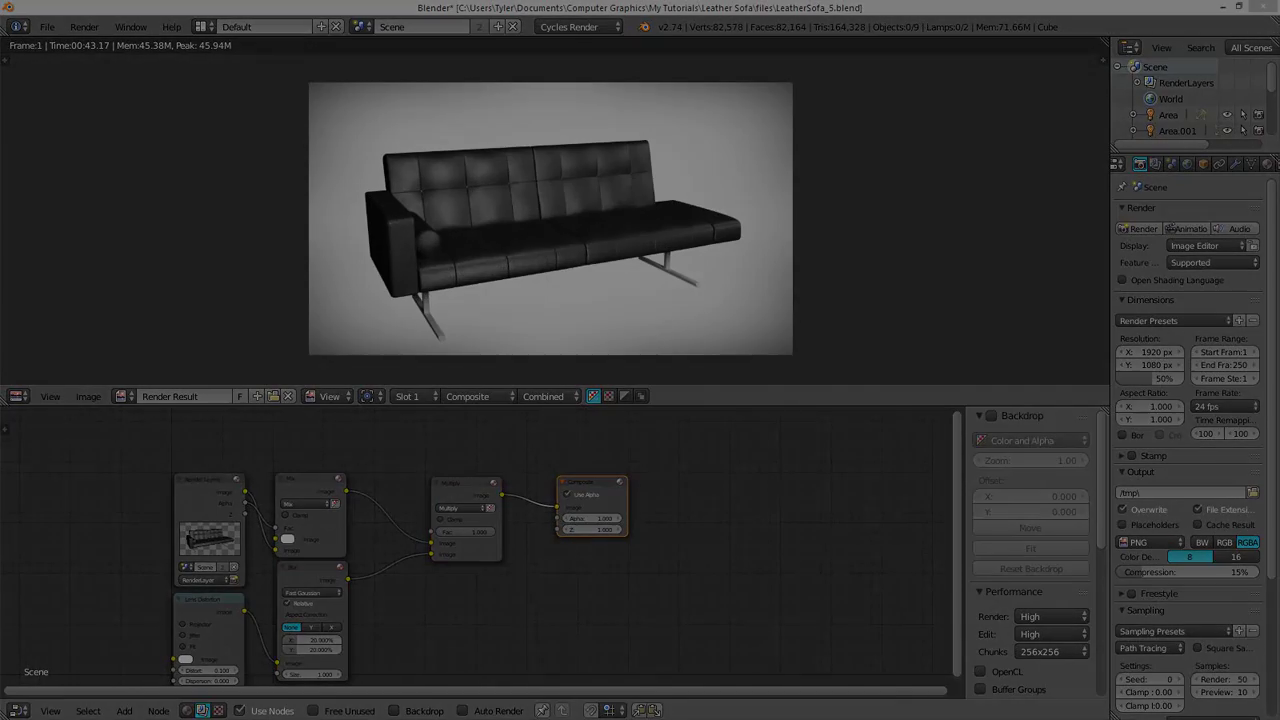